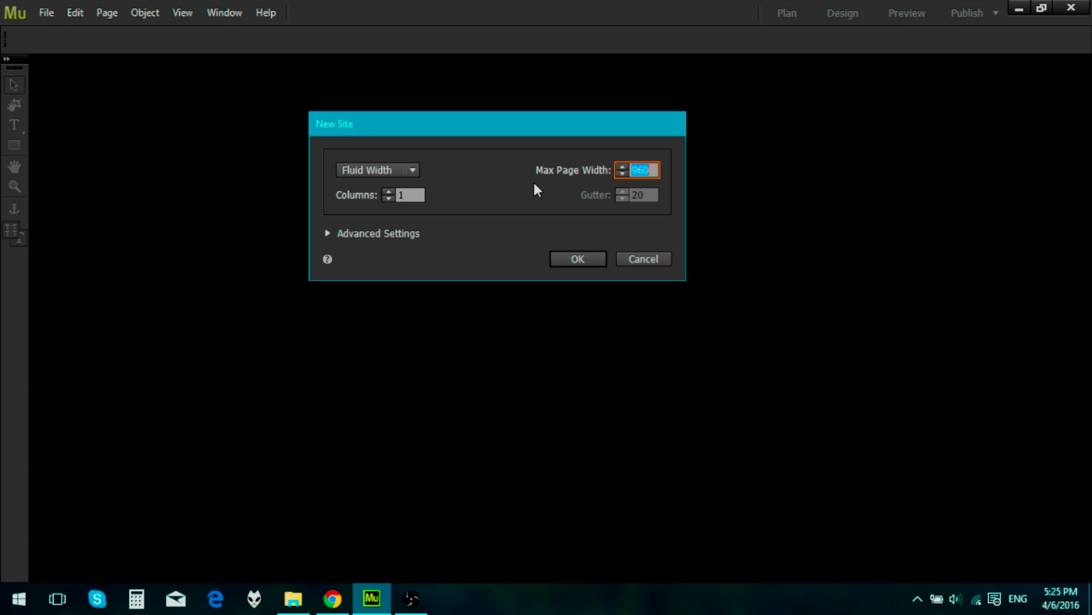
Create a new fluid-width site with 3 columns and a gutter of 10
click(390, 191)
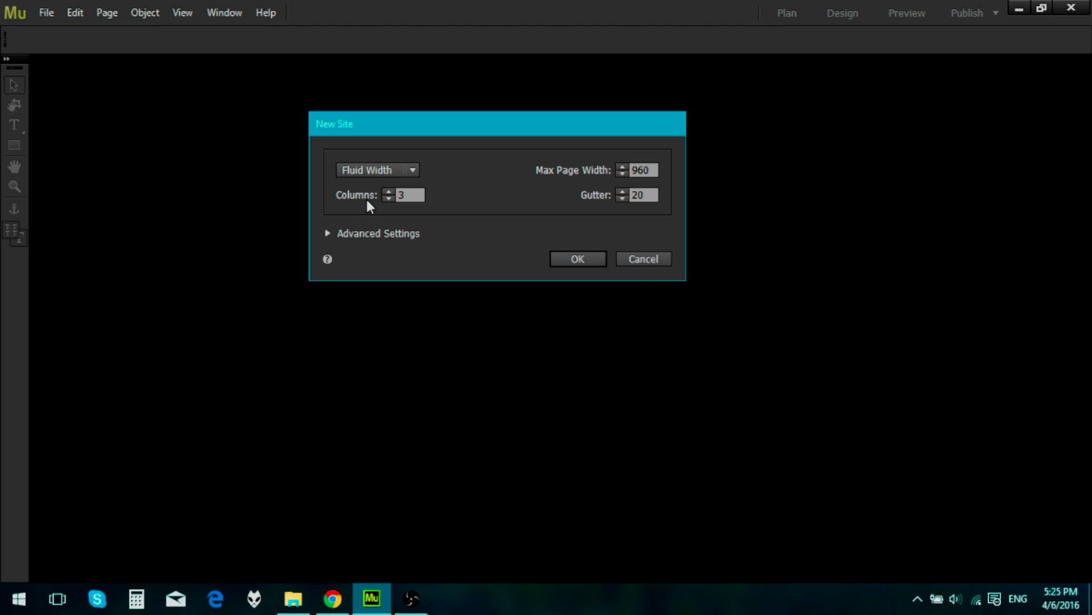
click(640, 195)
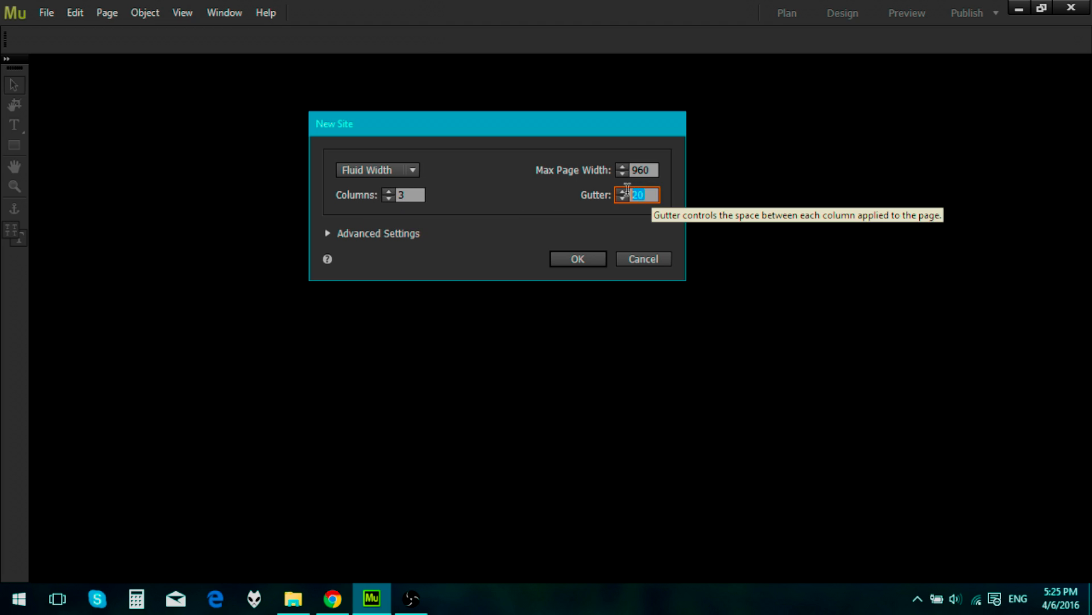
text(10)
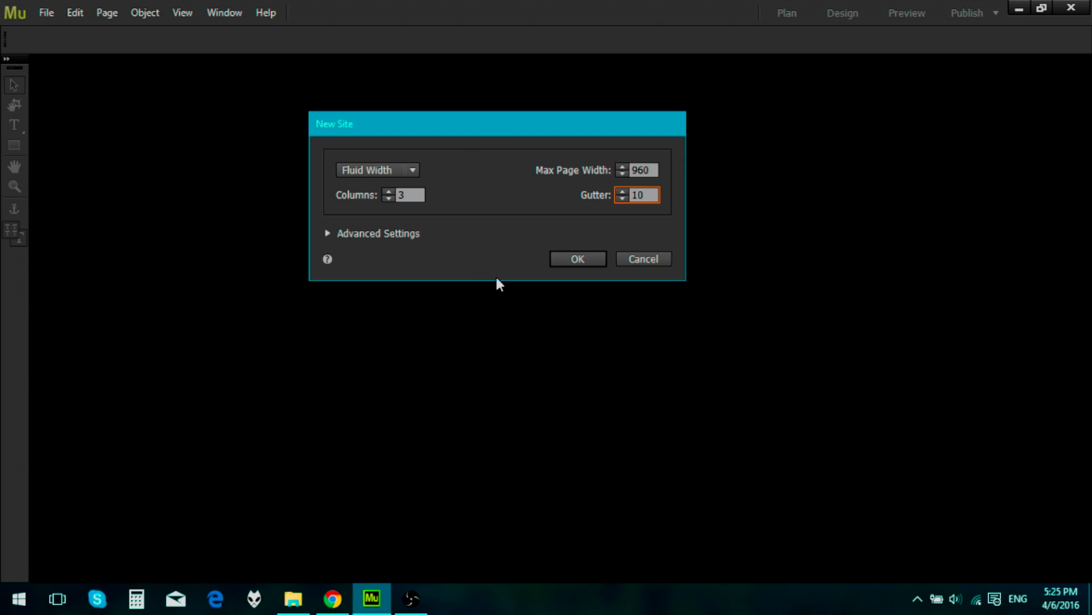
click(559, 258)
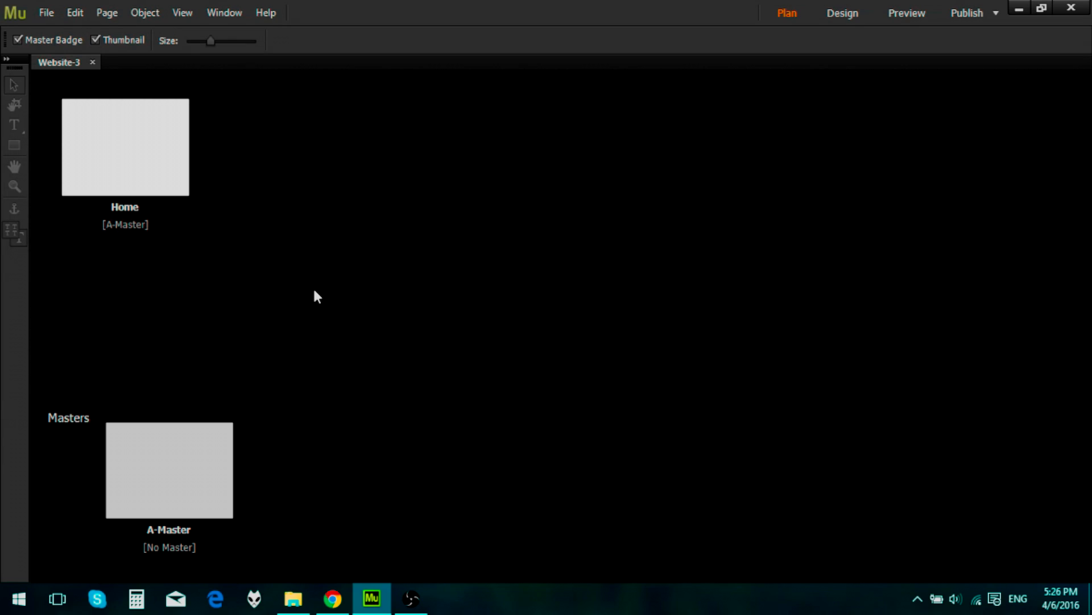
Open the A-Master page for editing and draw a rectangle about 671 px wide across its upper part
mouse_move(176, 456)
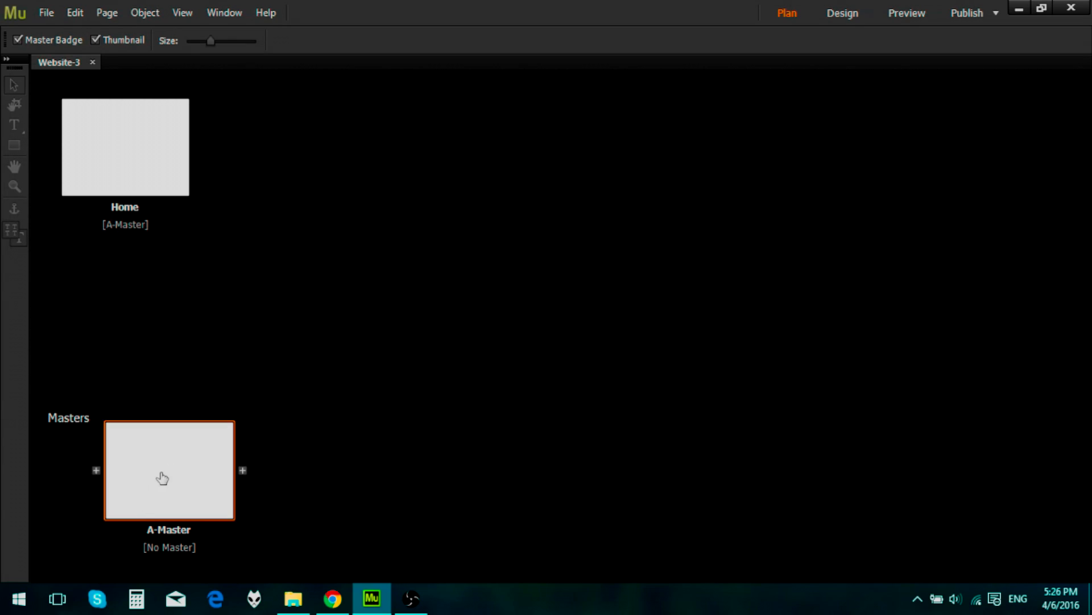
double_click(189, 467)
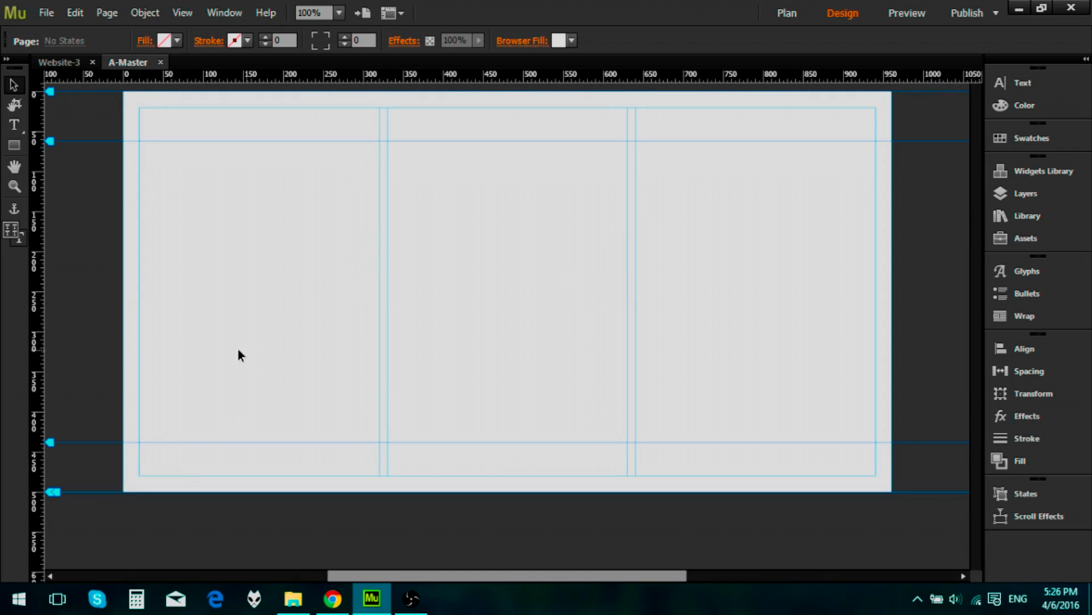
click(15, 146)
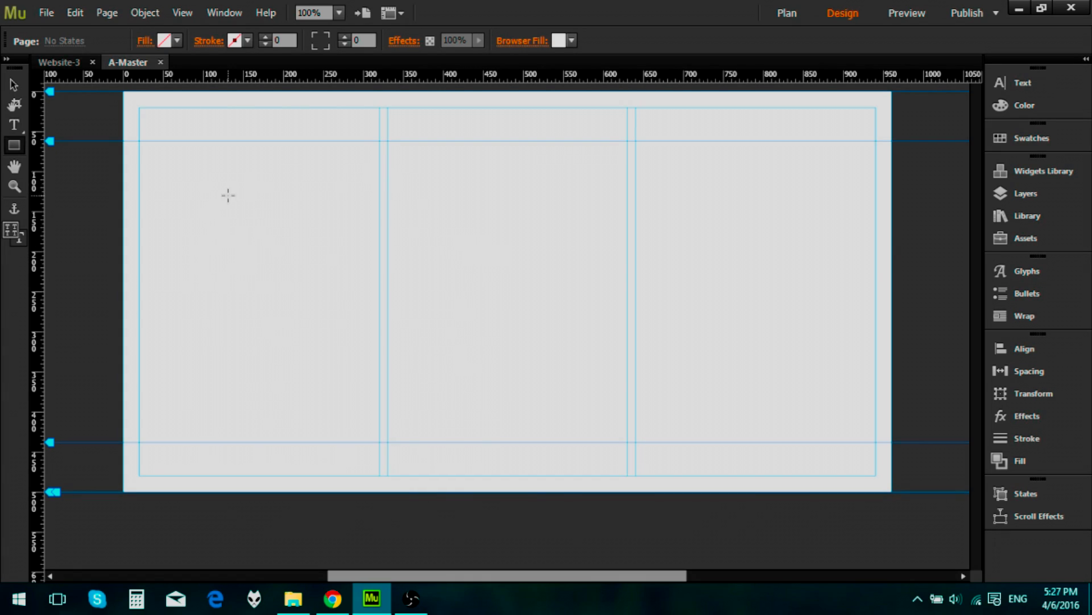
drag(173, 176, 710, 227)
click(13, 85)
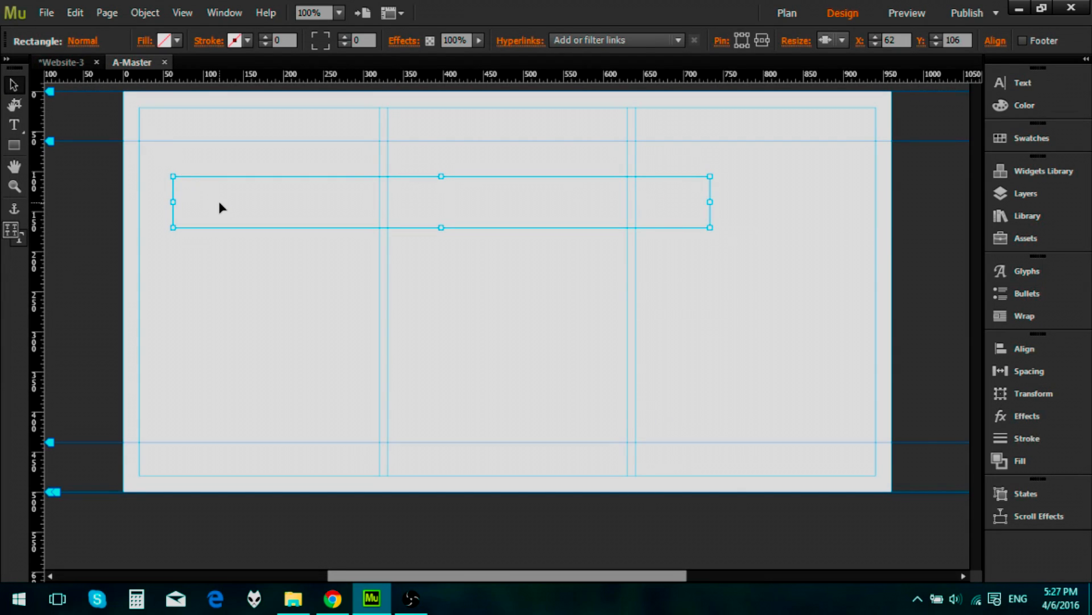
Snap the rectangle to the page's top-left corner and resize it to 62 px high across the full page width
drag(219, 204, 169, 136)
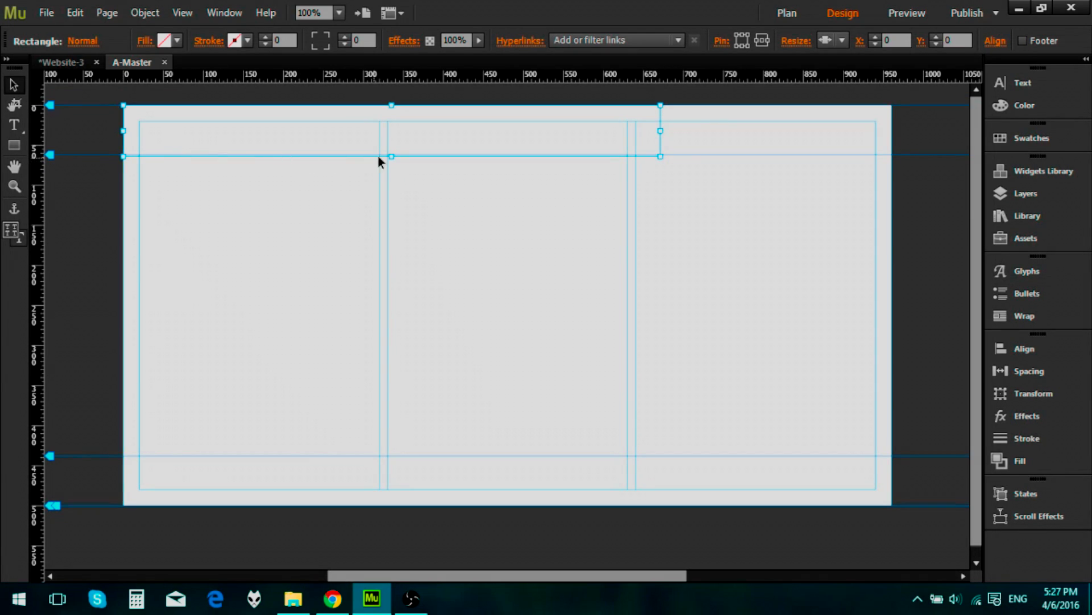
drag(392, 158, 392, 155)
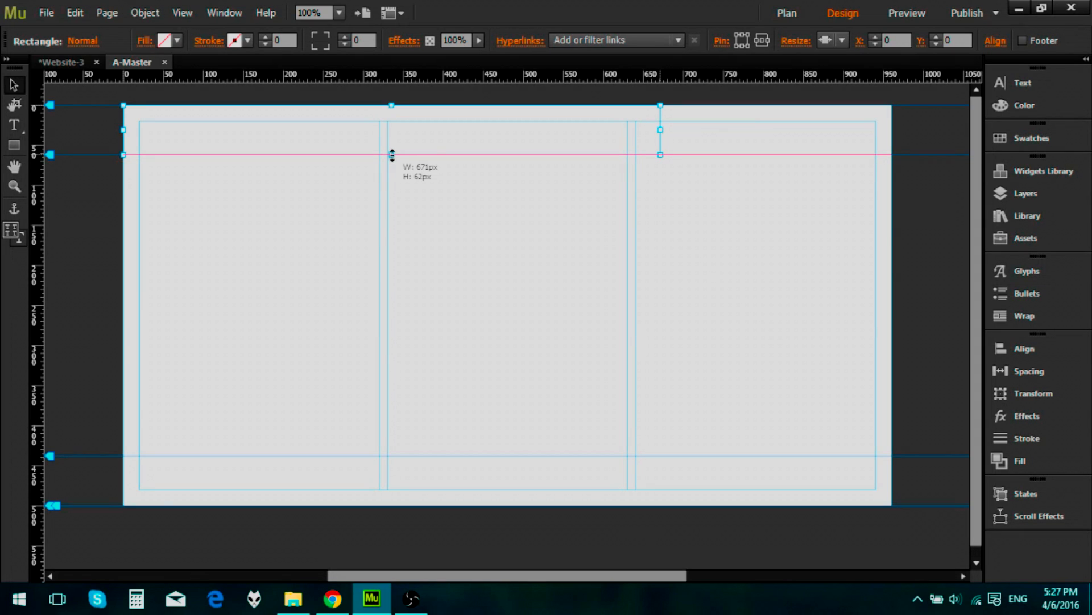
drag(392, 155, 392, 155)
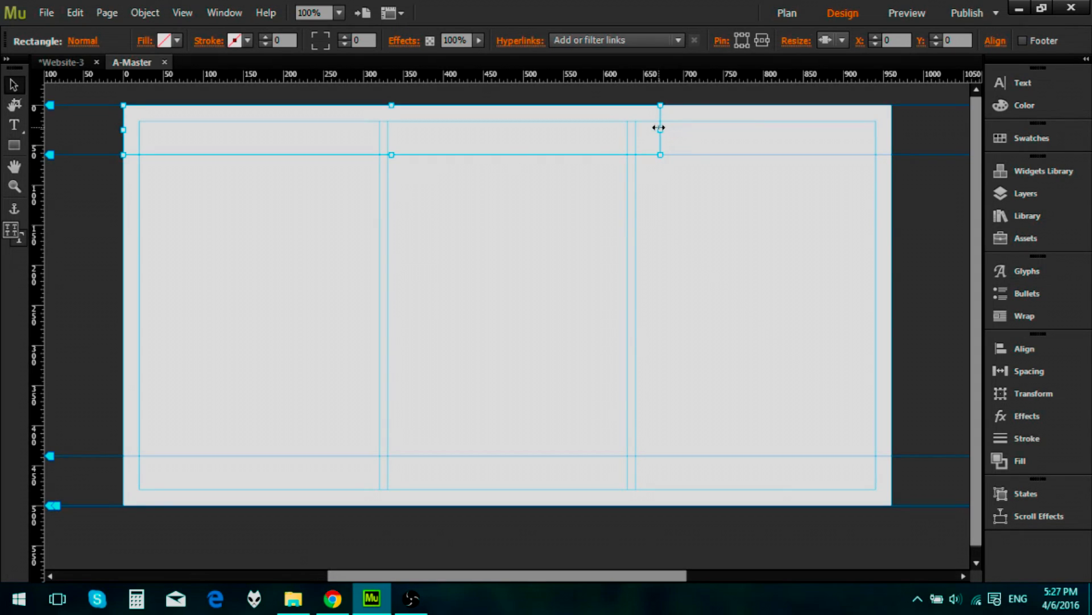
drag(660, 129, 891, 135)
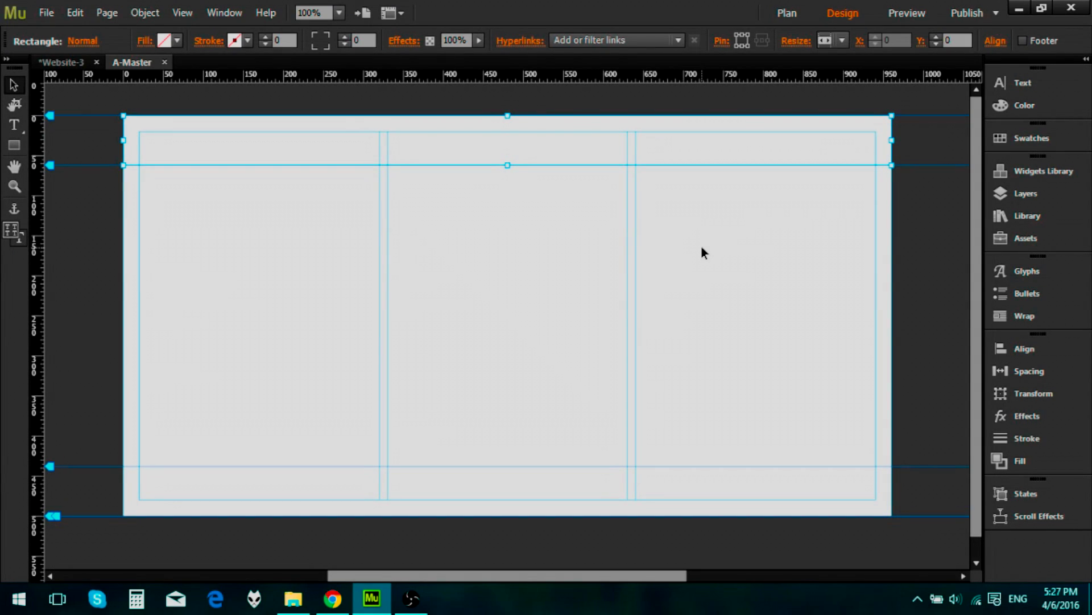
click(620, 230)
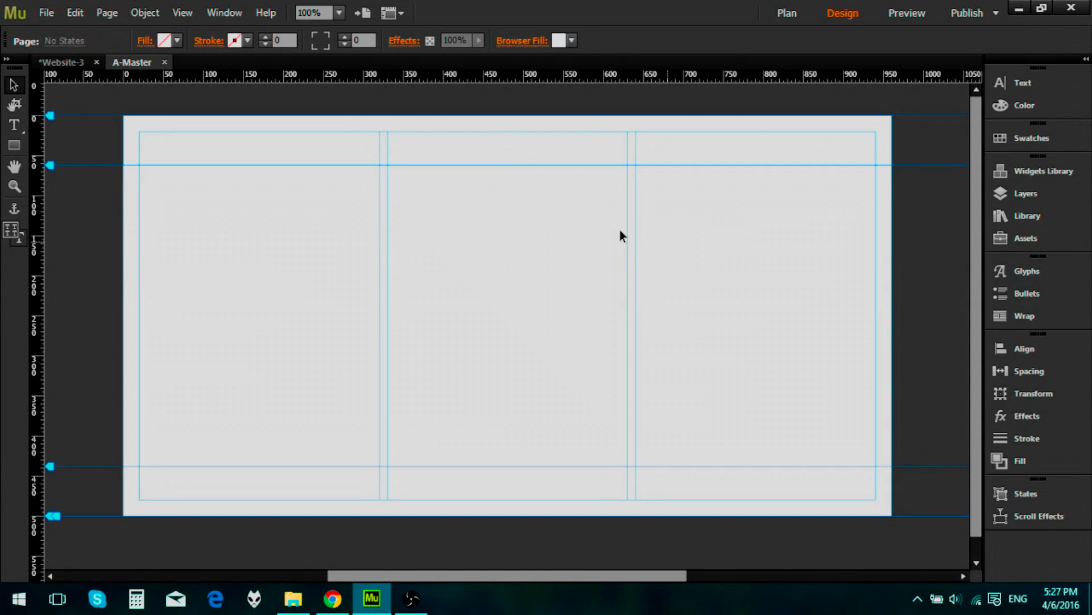
Fill the header rectangle with the gray swatch
click(459, 152)
click(403, 257)
click(251, 156)
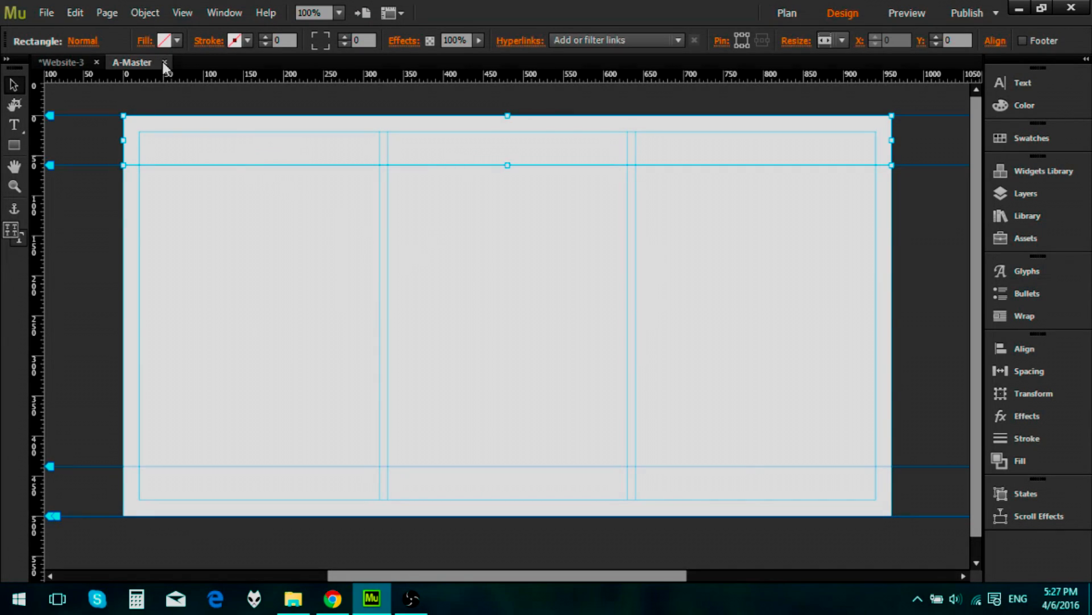
click(84, 41)
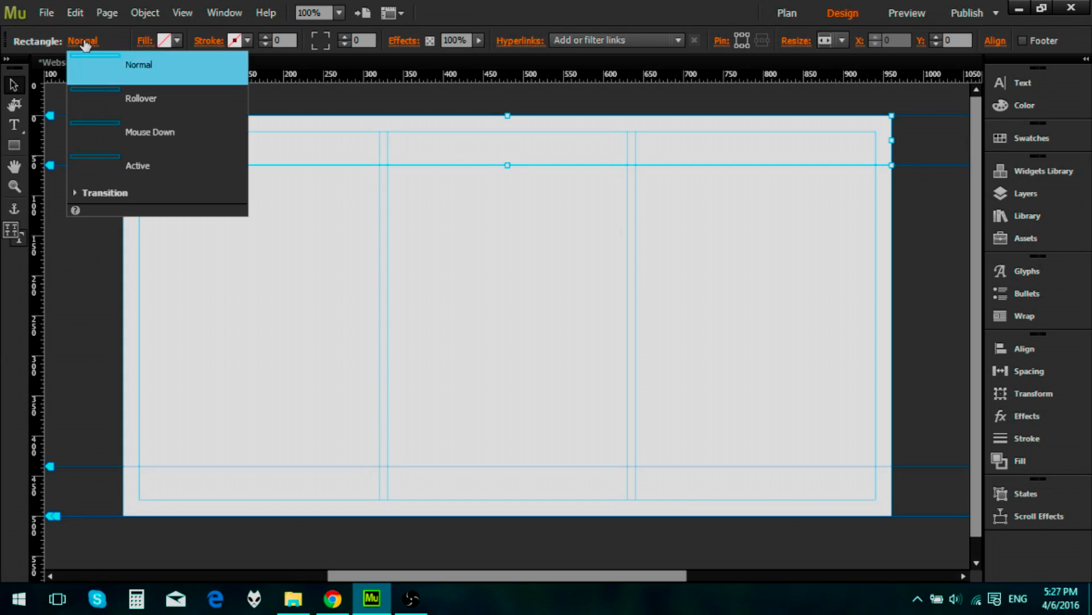
click(178, 39)
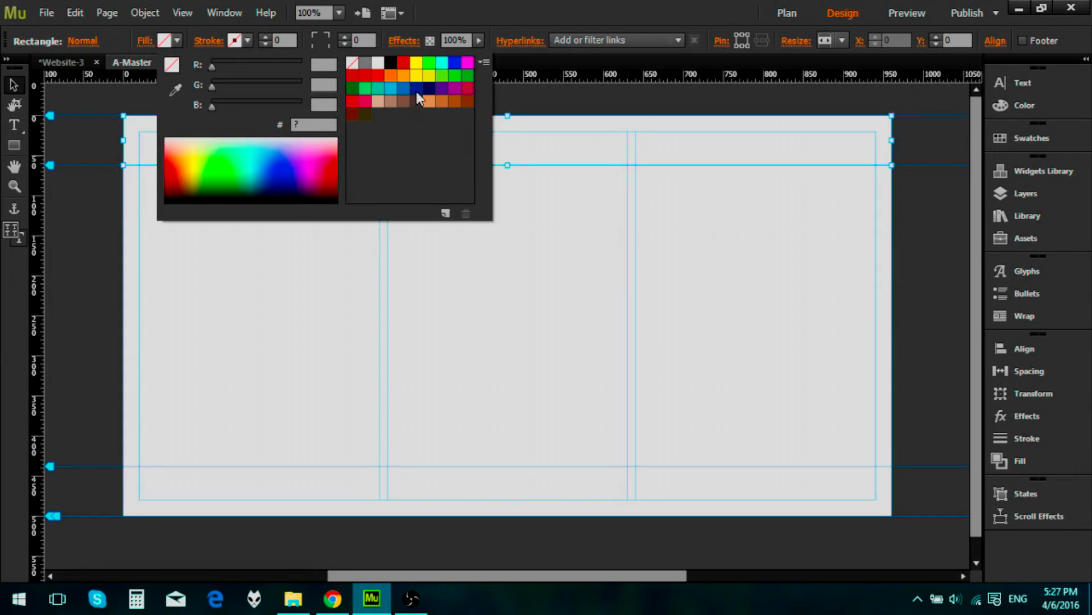
click(365, 62)
click(491, 241)
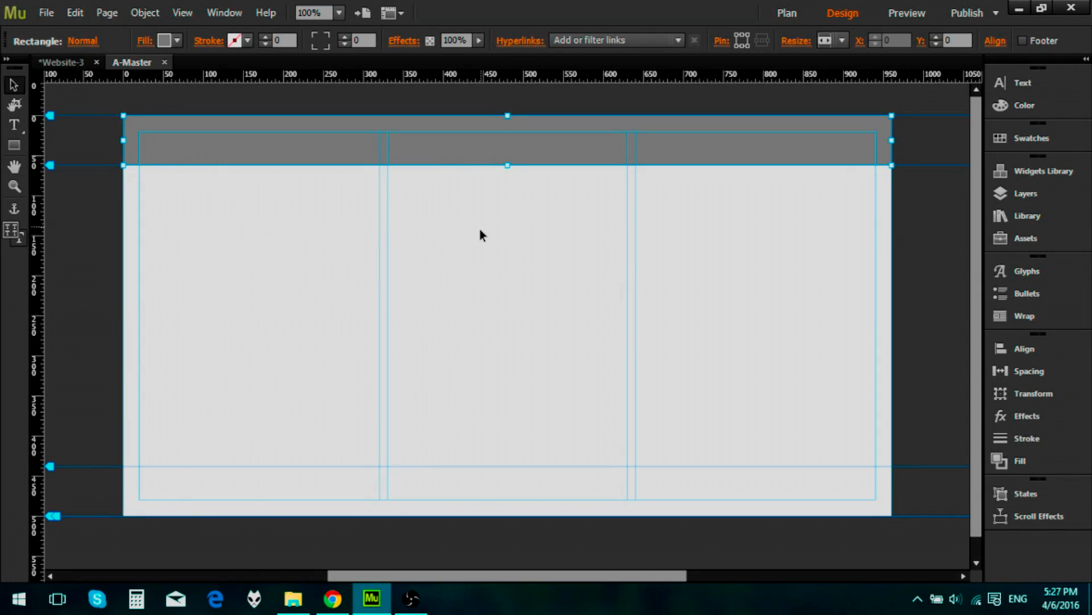
click(480, 229)
Duplicate the header rectangle and place the copy in the footer area, at Y 438
click(357, 147)
right_click(284, 141)
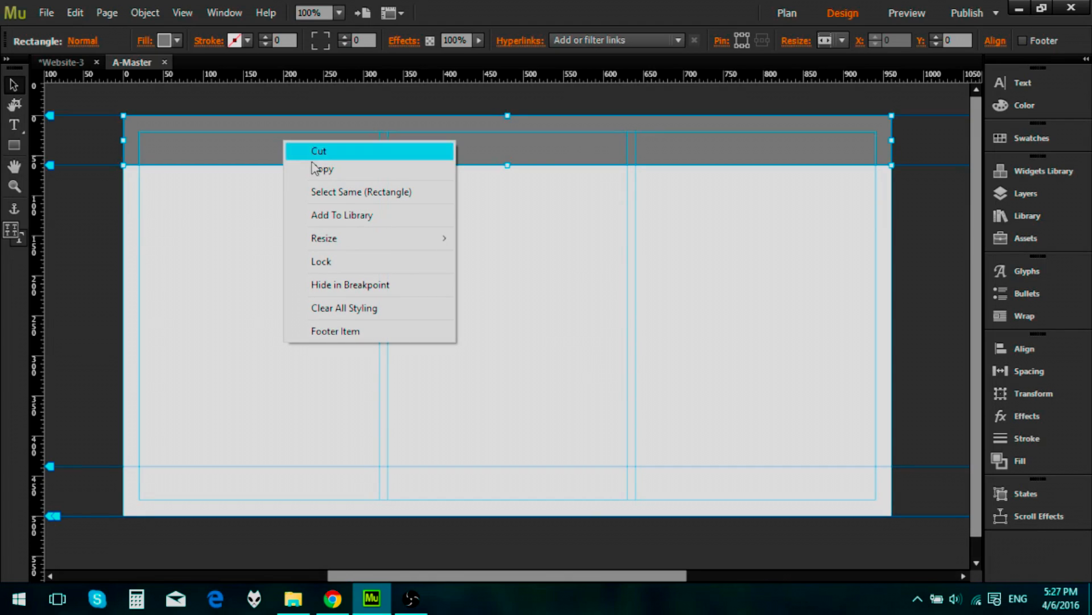
click(314, 169)
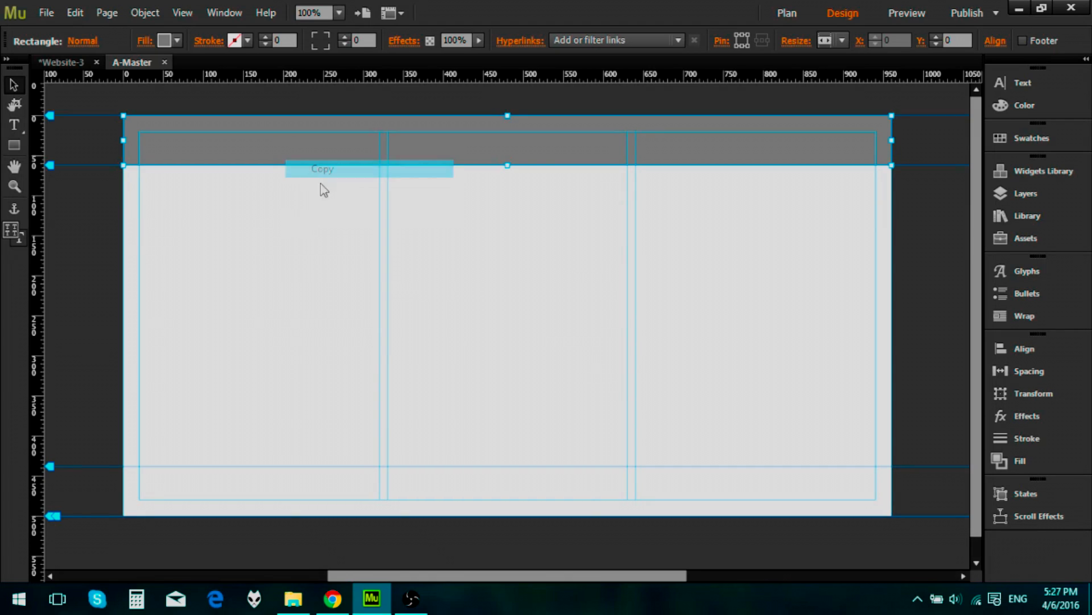
right_click(271, 500)
click(338, 299)
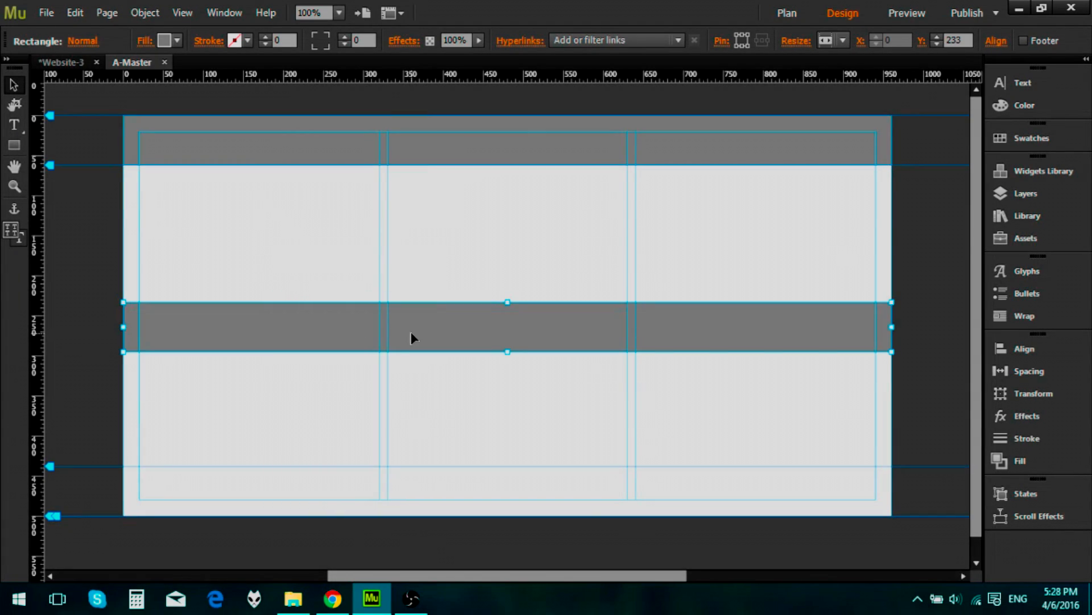
drag(411, 338, 390, 500)
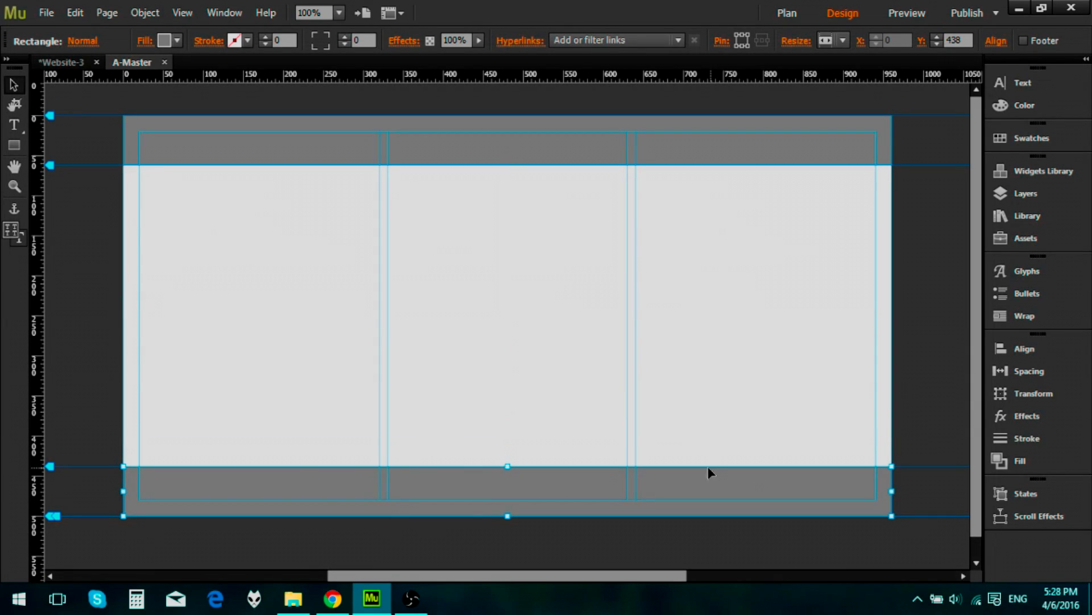
Designate the bottom rectangle as a footer item
click(726, 439)
mouse_move(757, 490)
mouse_down()
mouse_move(755, 532)
mouse_move(749, 456)
mouse_move(746, 481)
mouse_up()
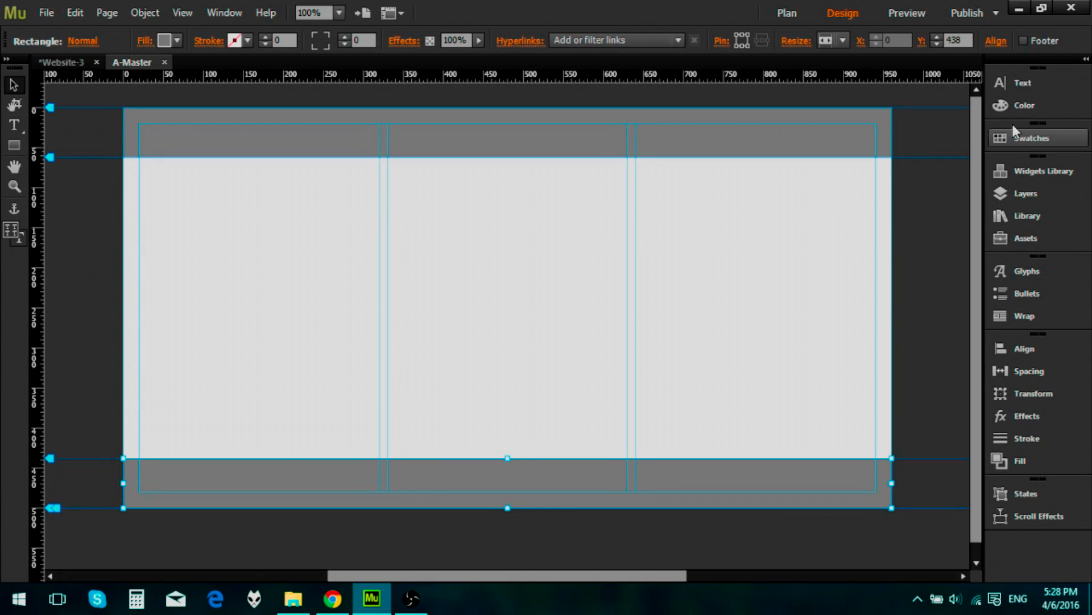
click(1023, 40)
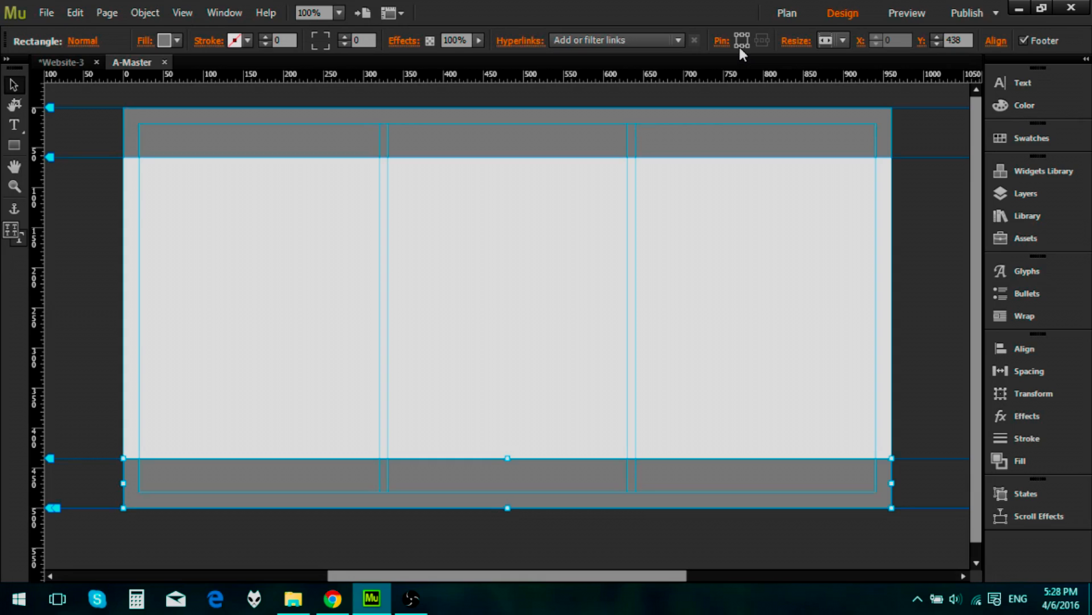
click(1023, 40)
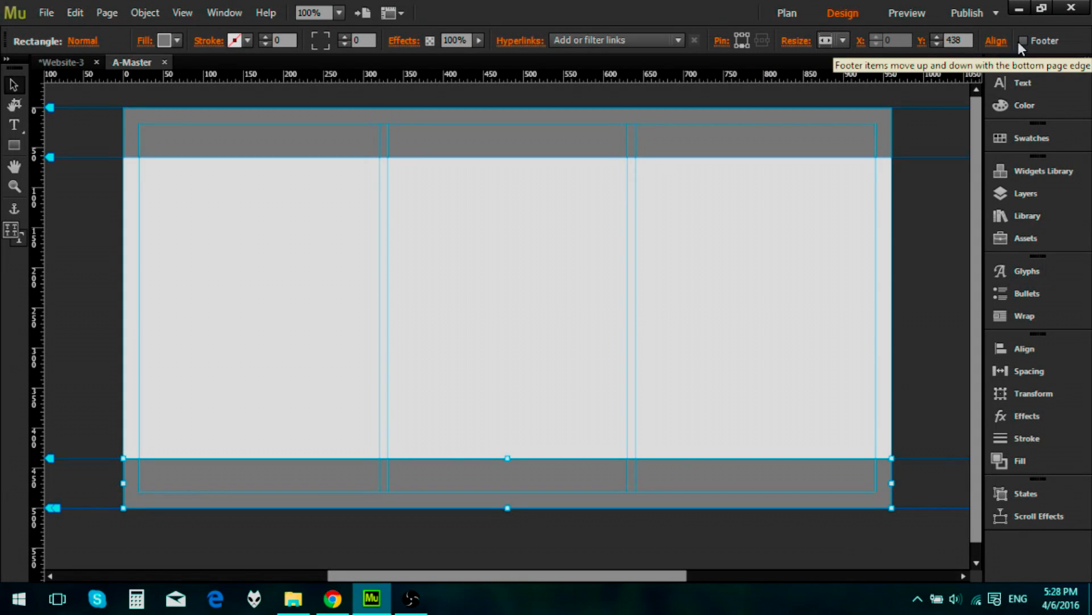
click(1027, 43)
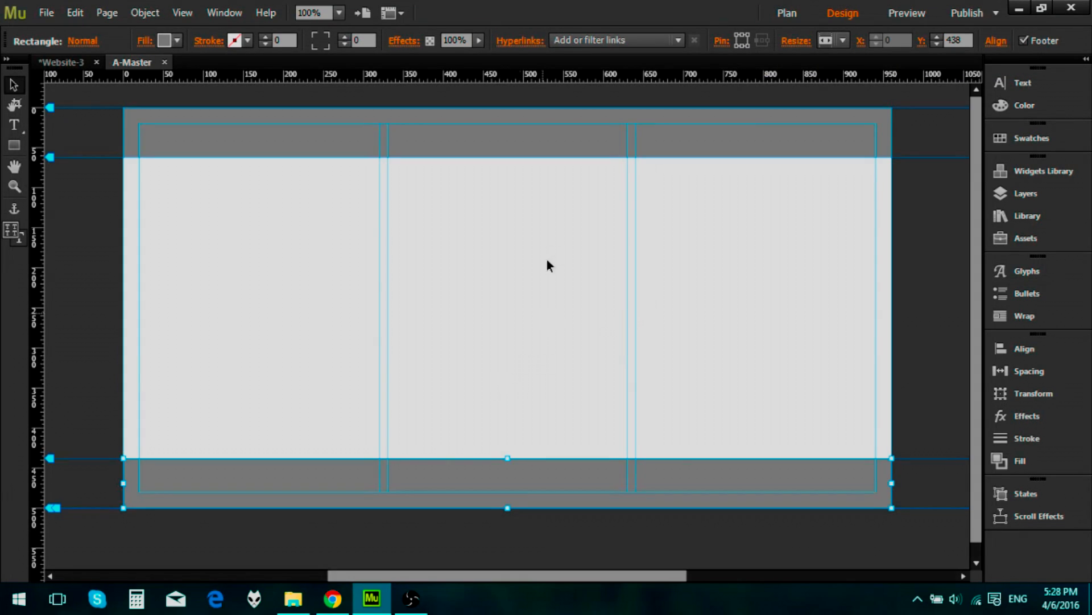
Check the header rectangle's resize setting and compare the footer options of the header and footer rectangles
click(516, 148)
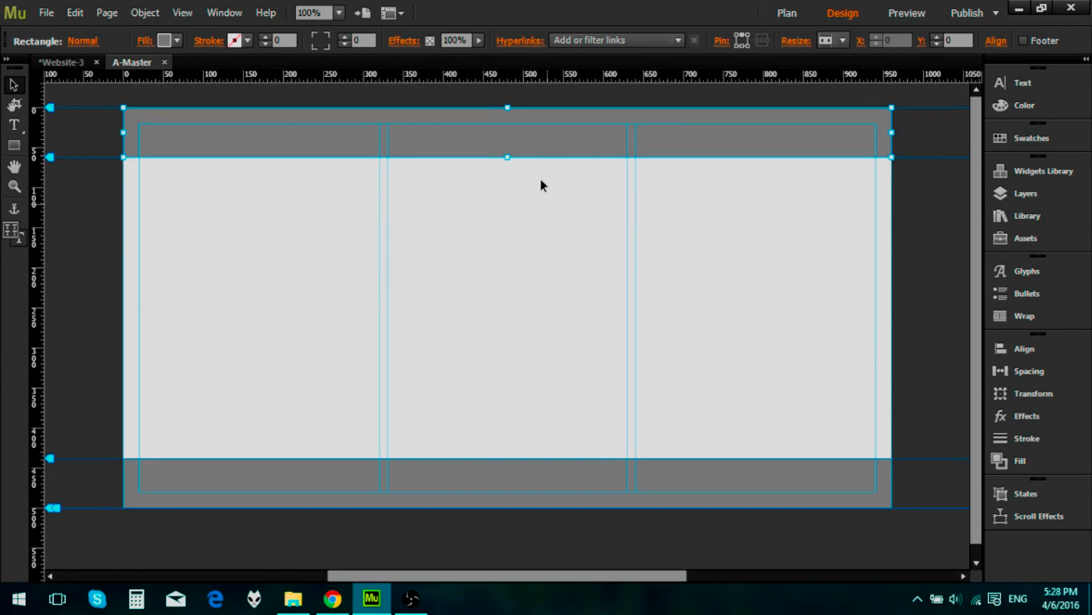
right_click(540, 132)
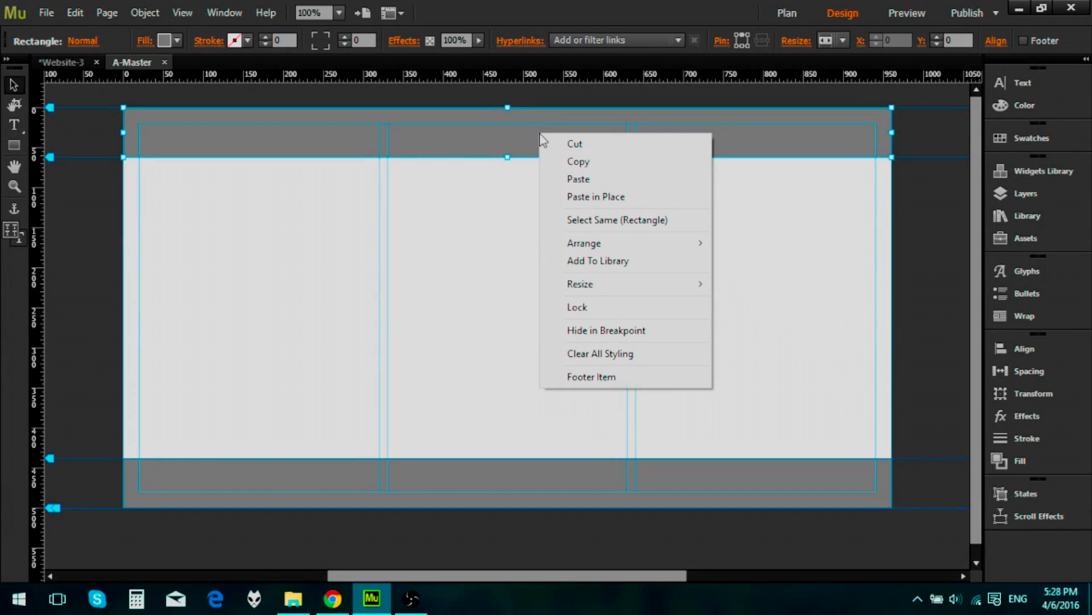
mouse_move(654, 290)
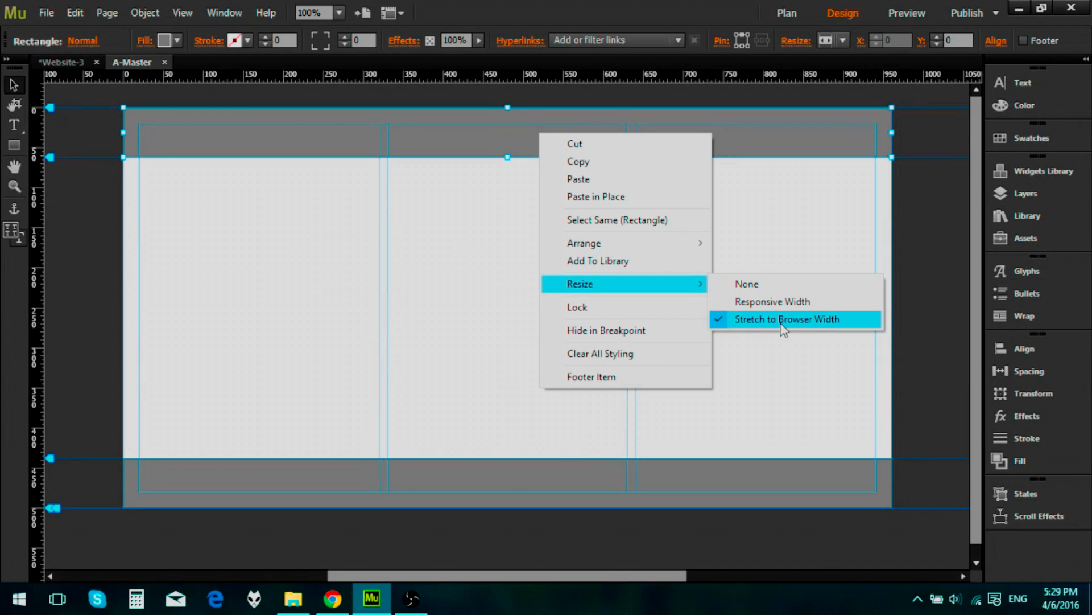
click(782, 417)
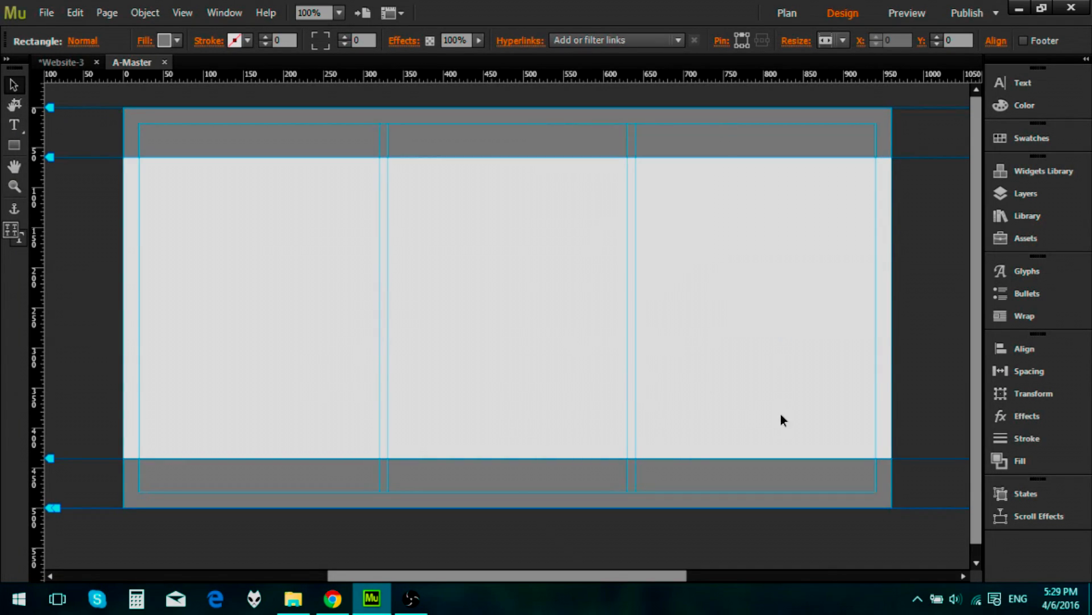
click(531, 132)
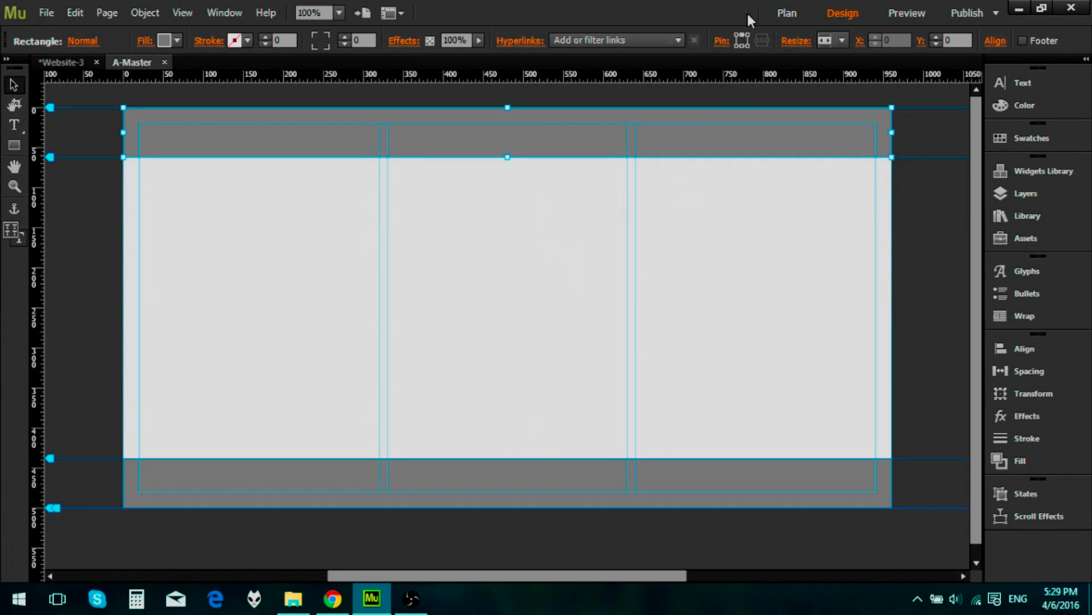
click(555, 488)
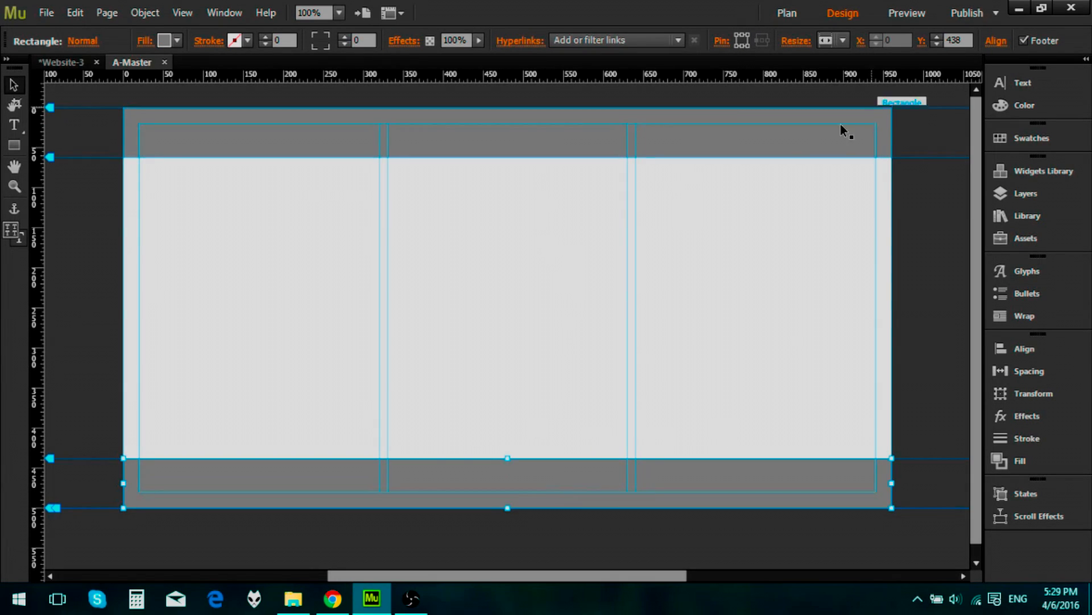
click(740, 219)
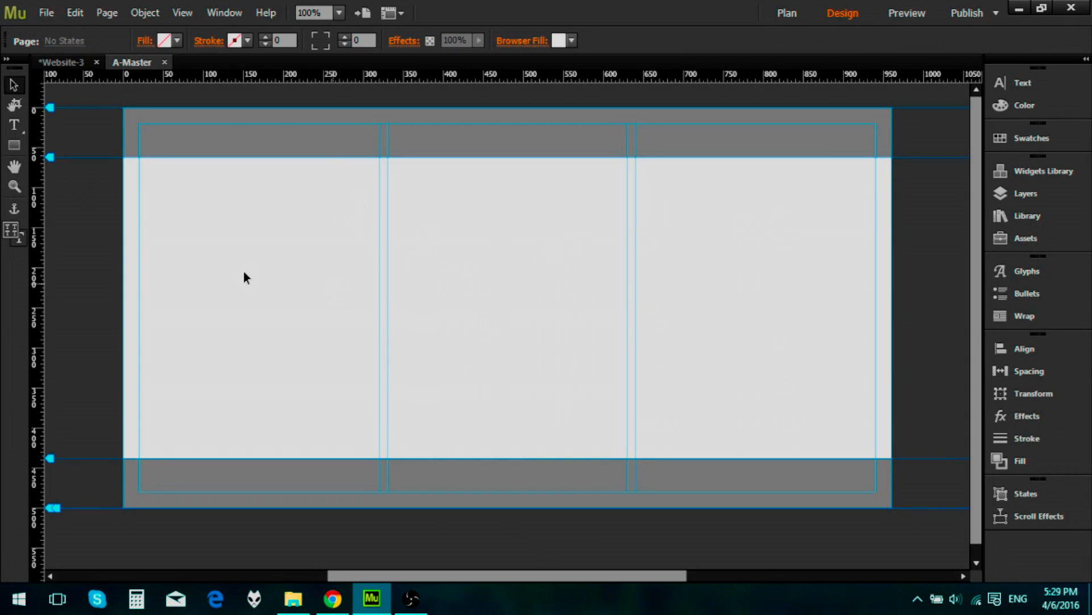
Open the Home page from the site plan to check the master's header and footer, and return to A-Master
click(64, 64)
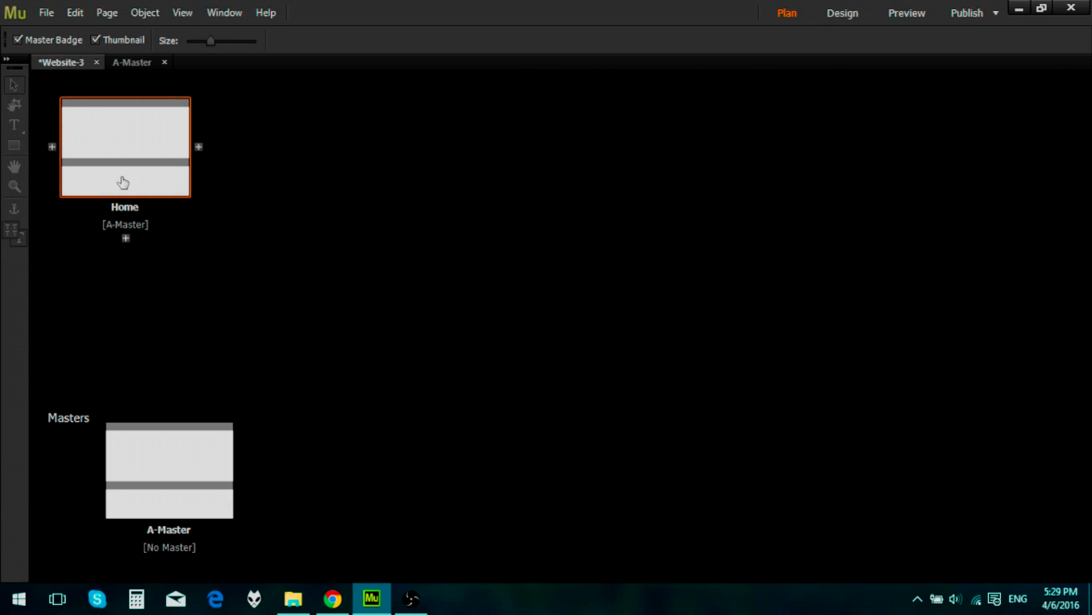
double_click(158, 144)
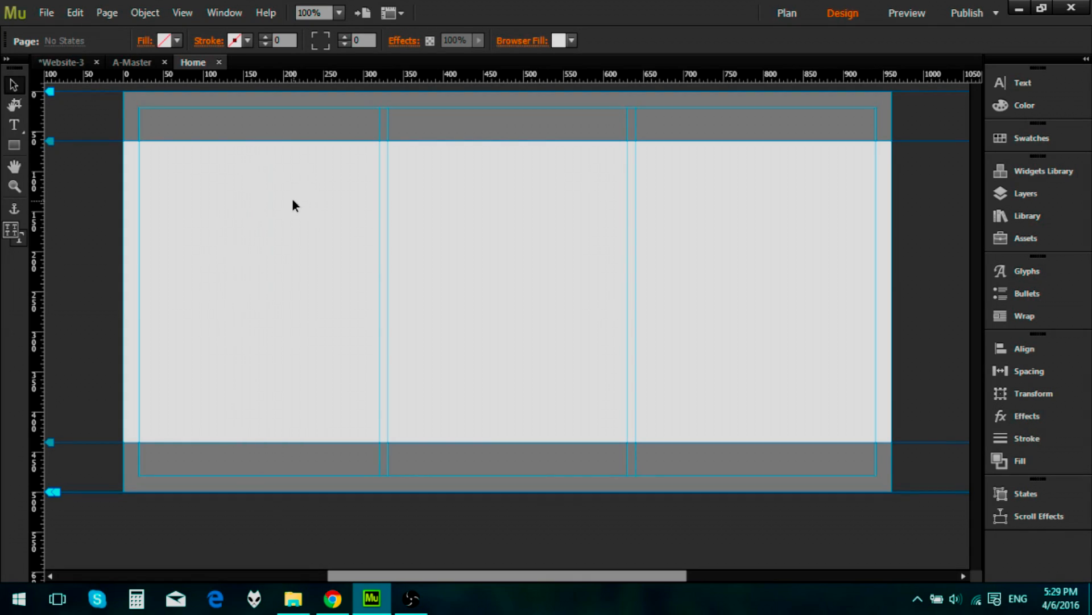
click(129, 63)
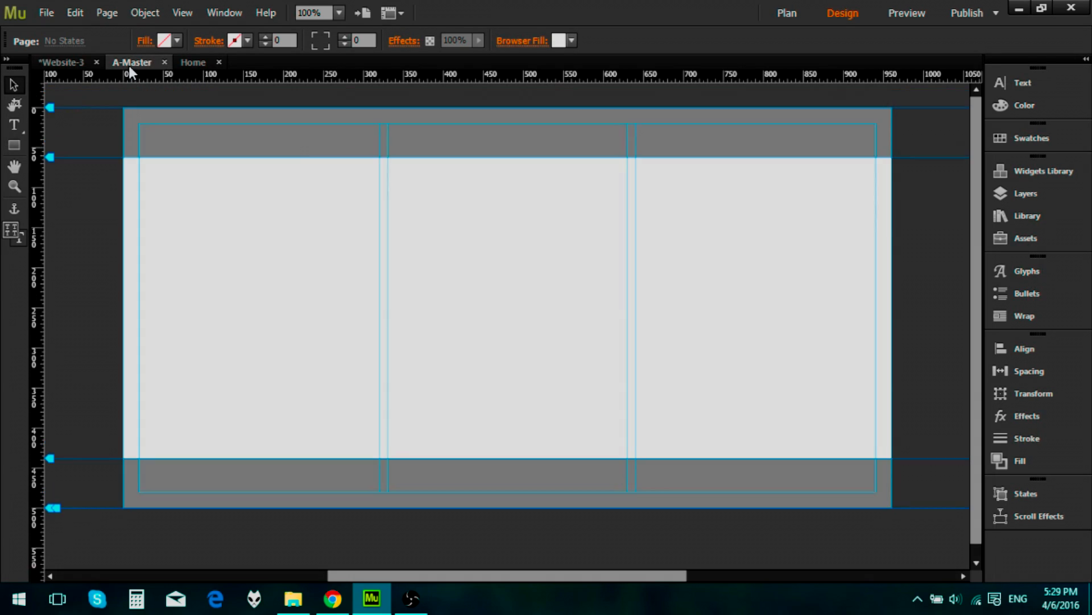
Rename Layer 1 on the A-Master page to Header
click(1023, 196)
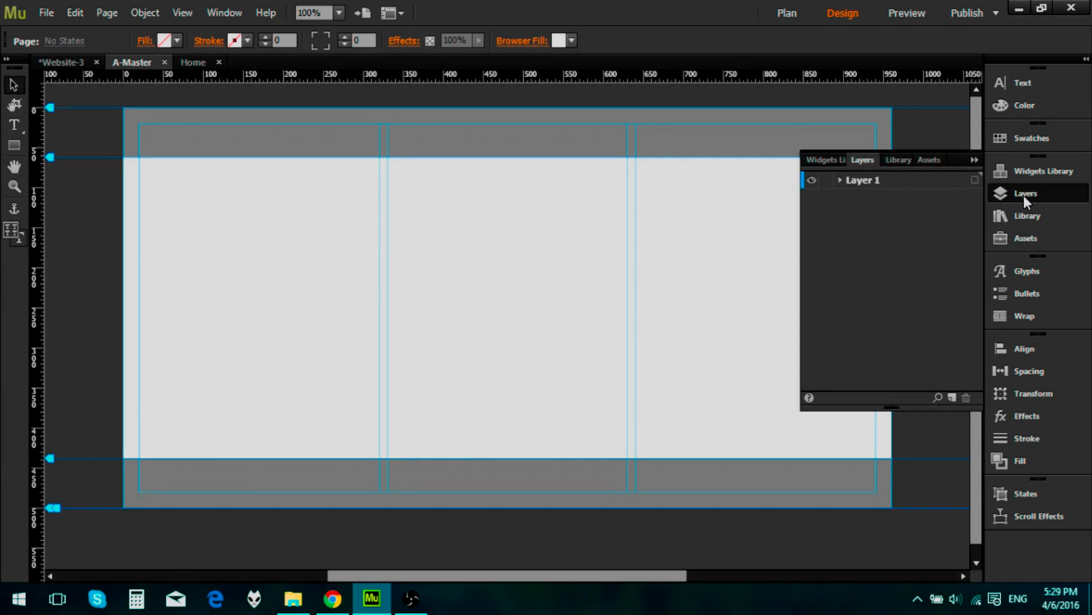
double_click(863, 180)
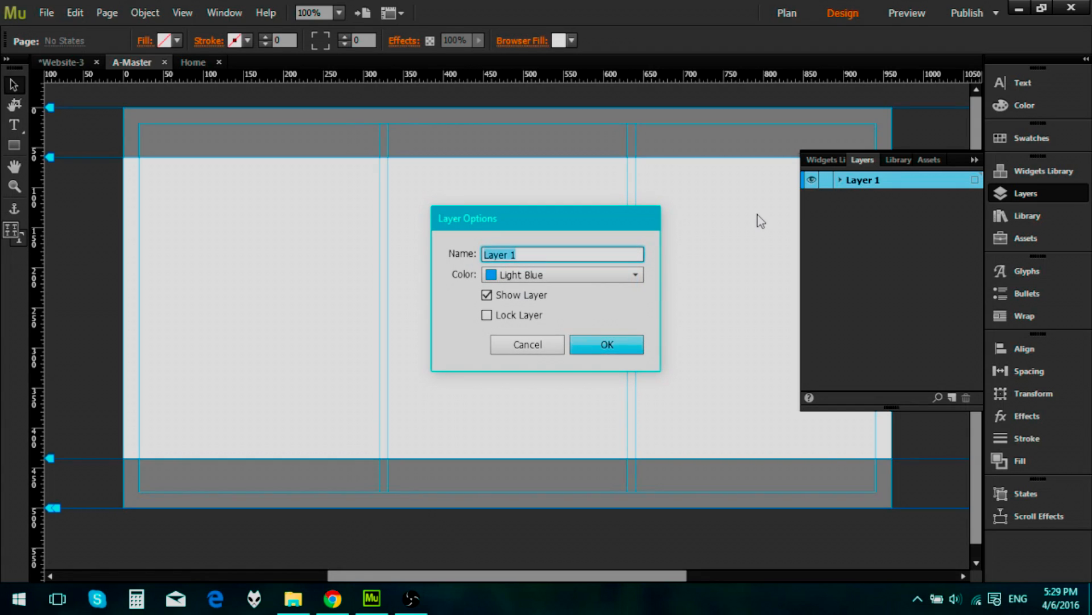
text(Header)
key(Return)
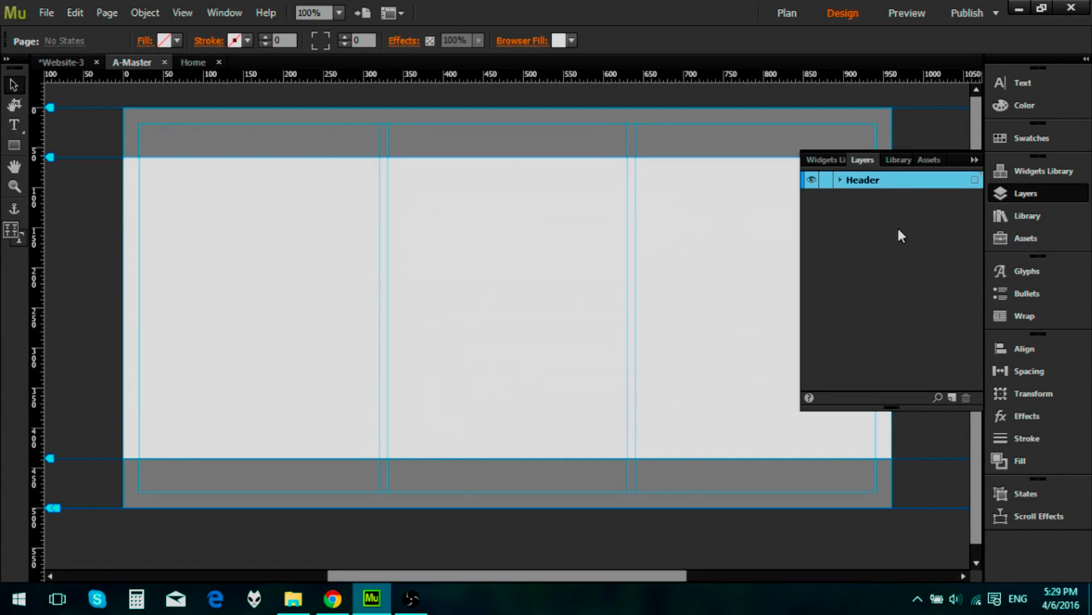
Expand the Header layer and check which of its two rectangles is the header bar and which is the footer bar
click(840, 180)
click(870, 212)
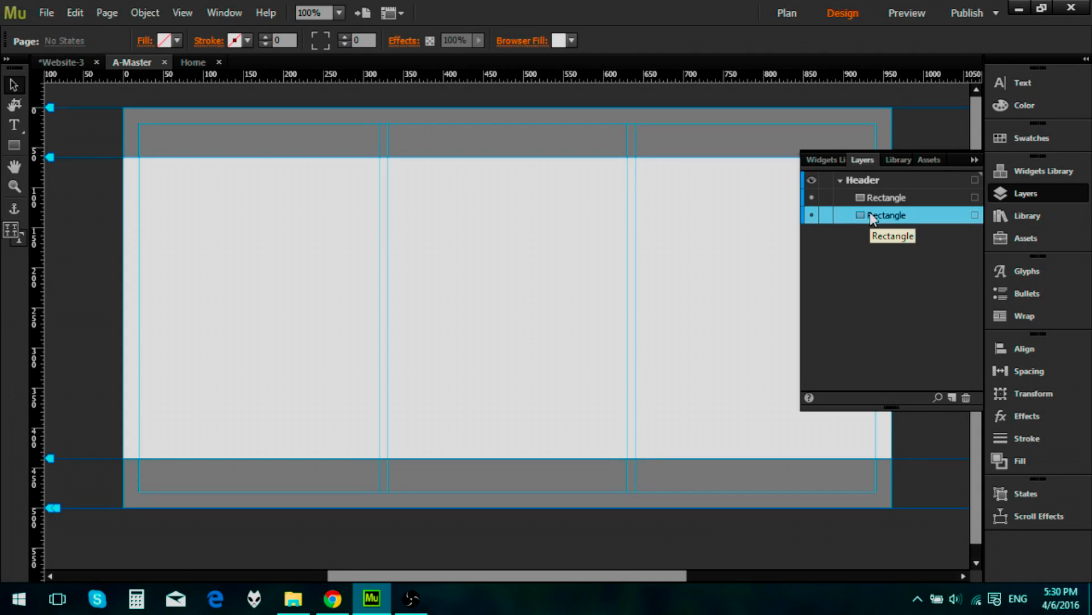
click(873, 201)
click(874, 213)
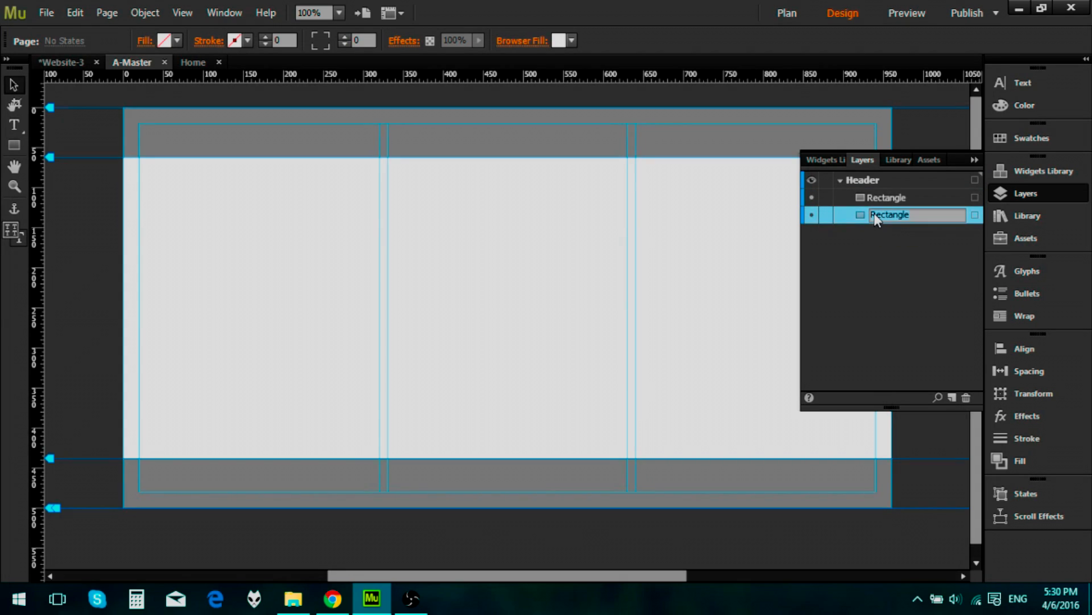
click(975, 214)
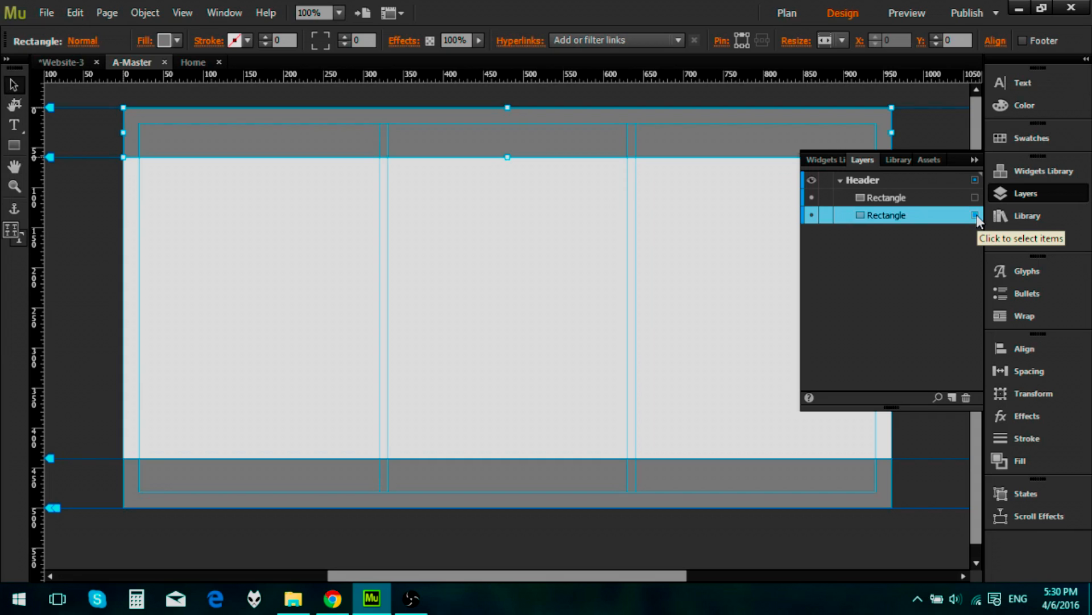
click(976, 197)
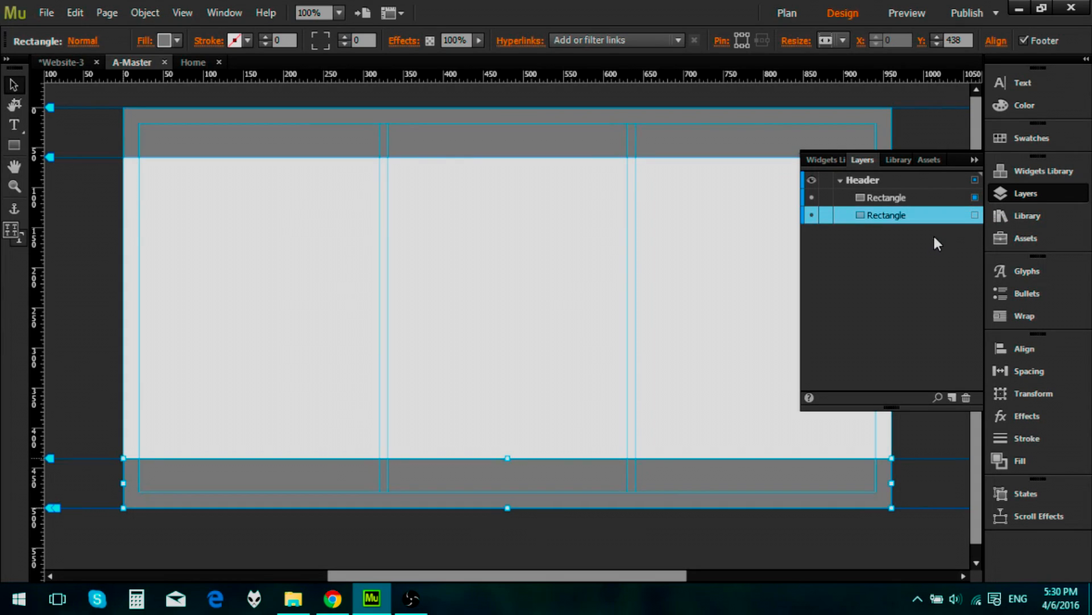
Add a new layer named Footer and place it beneath the Header layer
click(951, 397)
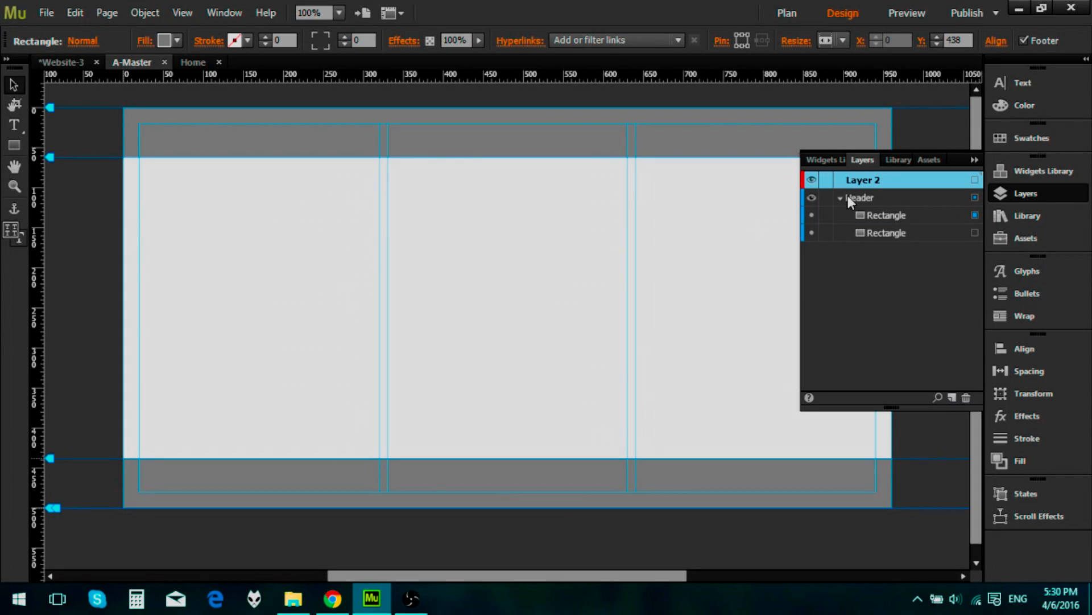
double_click(869, 179)
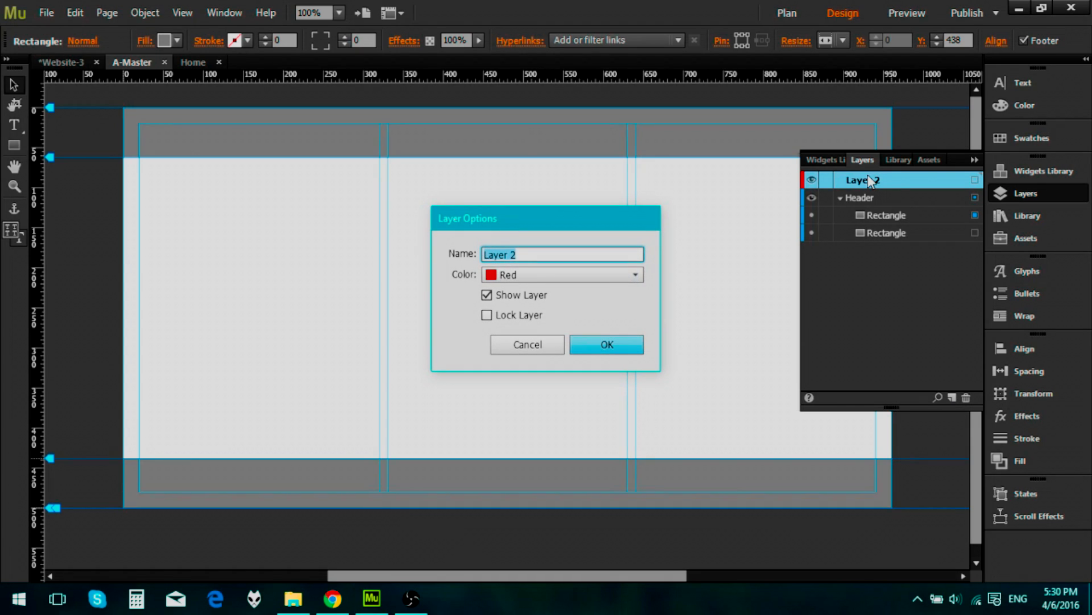
text(Footer)
key(Return)
drag(869, 179, 870, 265)
Move the footer bar's rectangle from the Header layer into the Footer layer
click(872, 199)
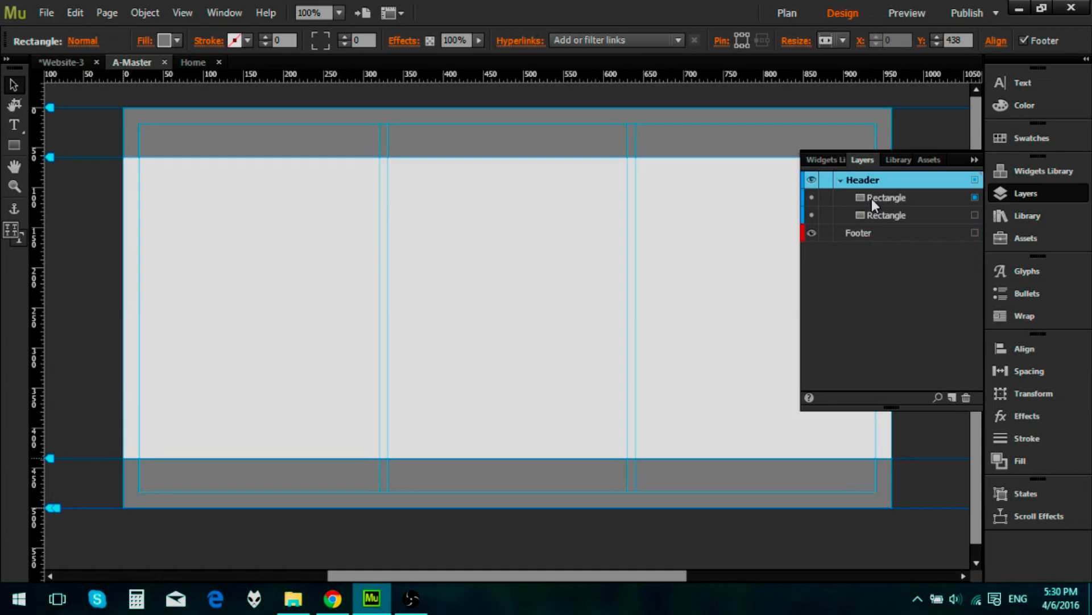
click(879, 199)
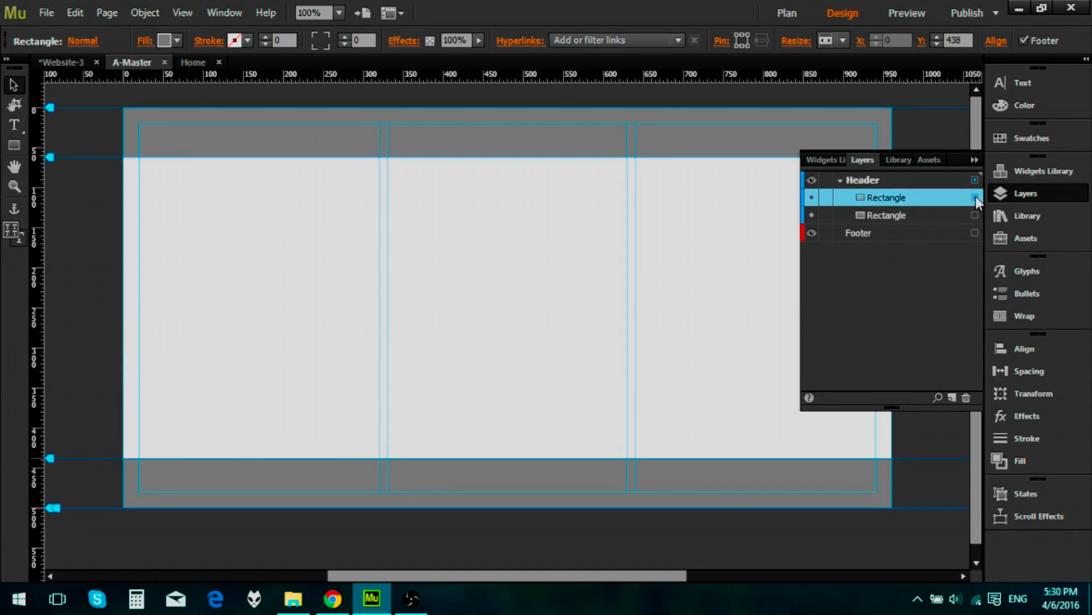
click(975, 213)
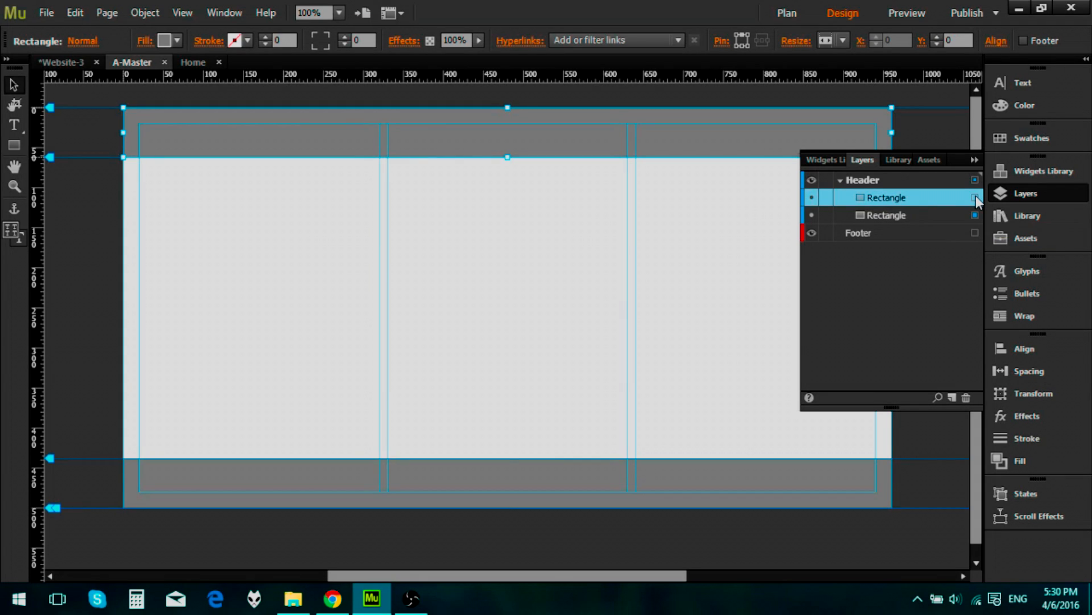
click(927, 200)
drag(881, 198, 878, 247)
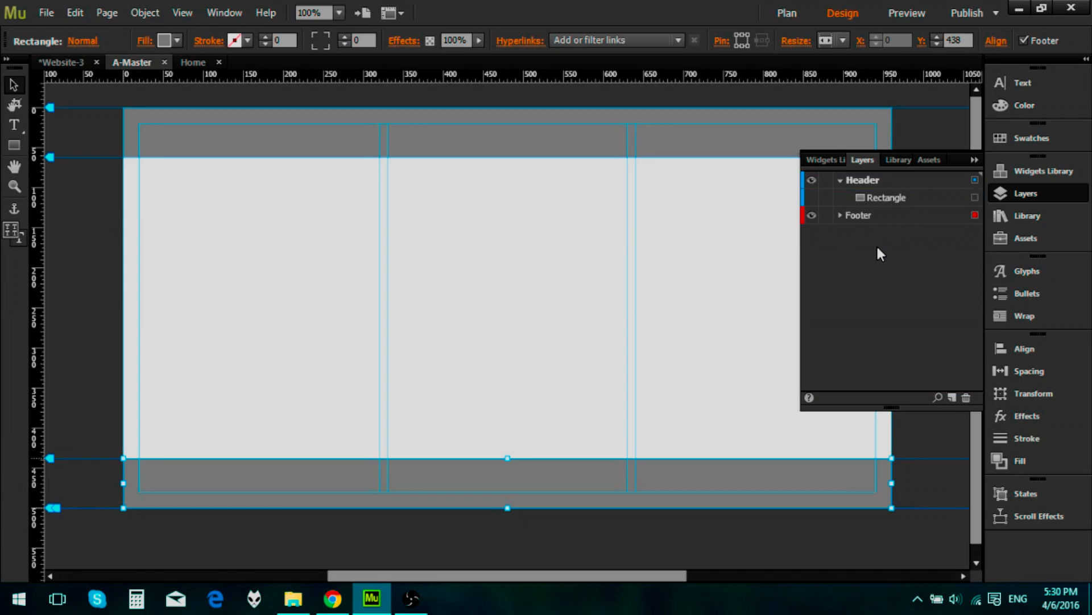
click(841, 215)
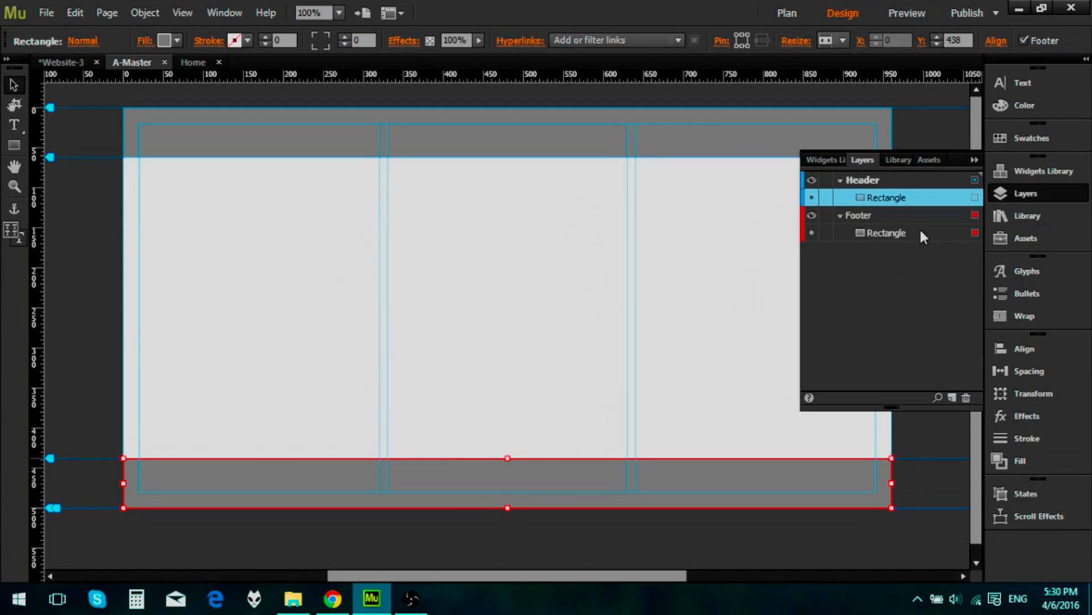
click(977, 160)
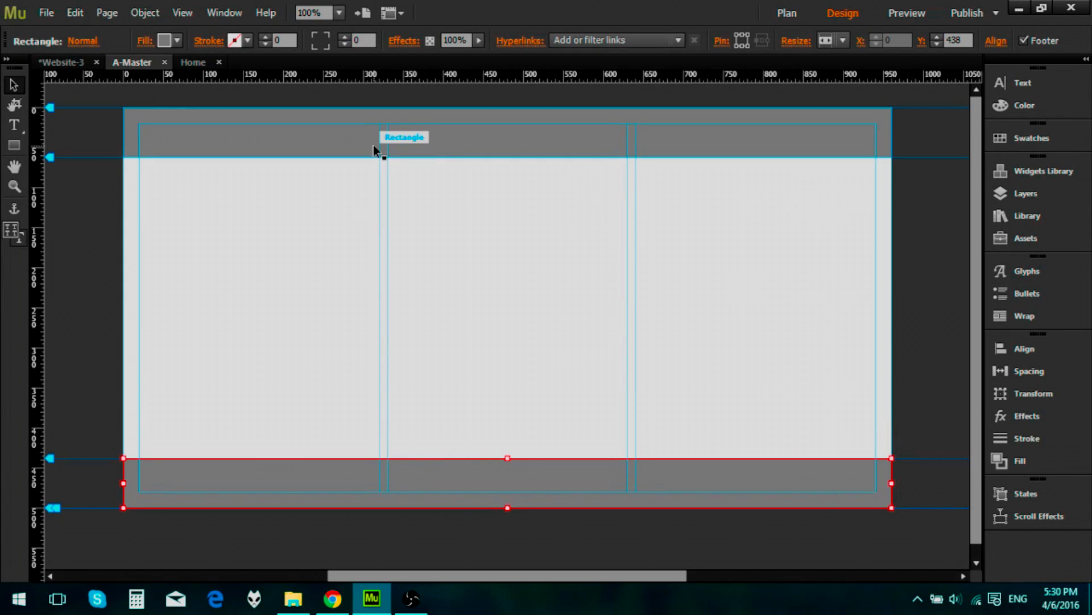
Switch to the Home page and add a new layer named Content
click(197, 63)
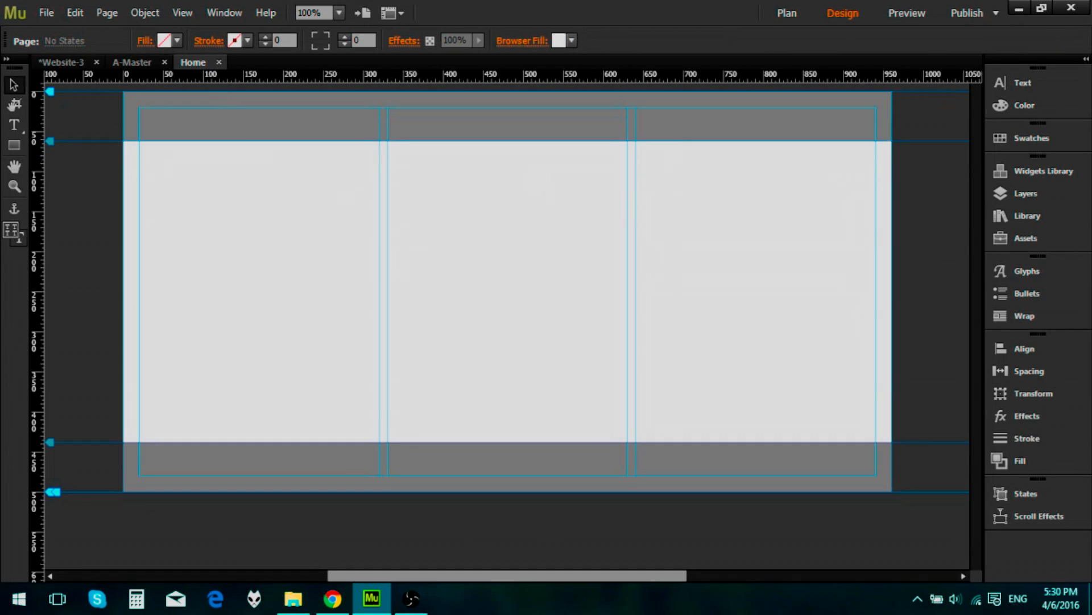
click(1022, 193)
click(864, 178)
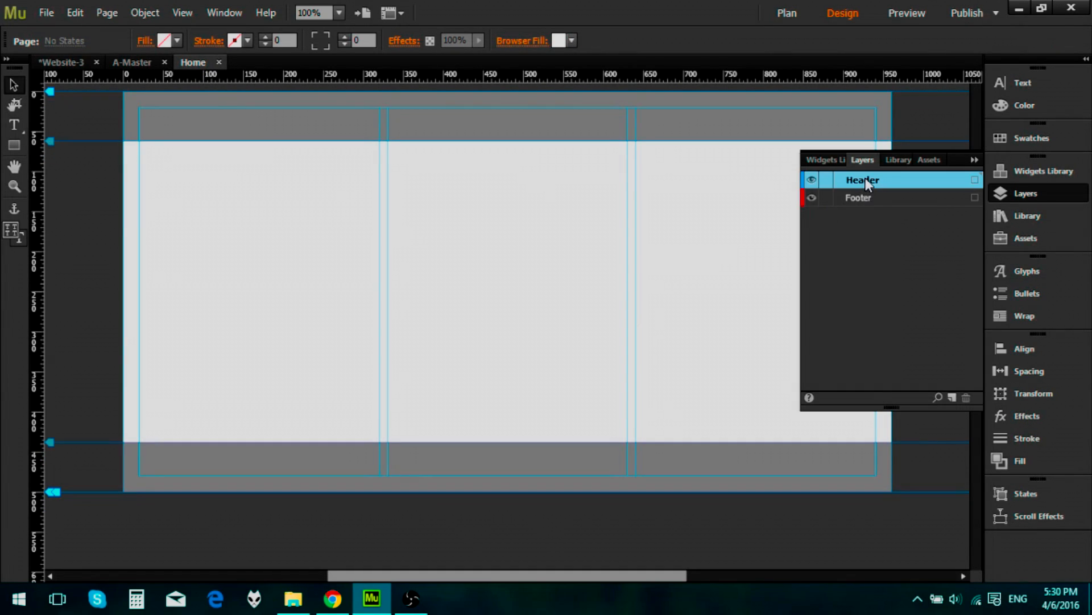
click(878, 198)
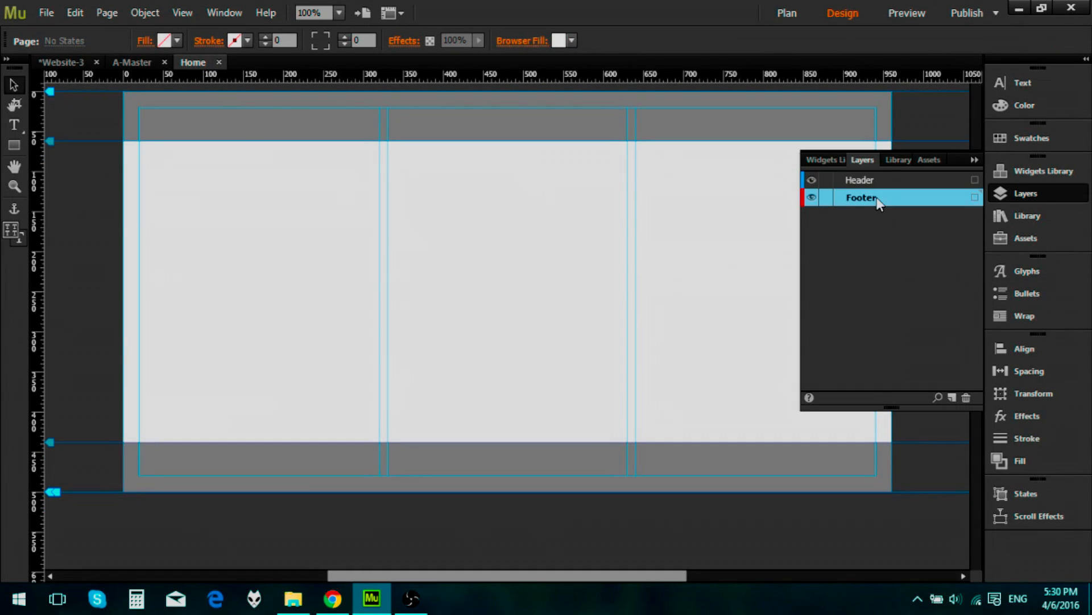
click(951, 397)
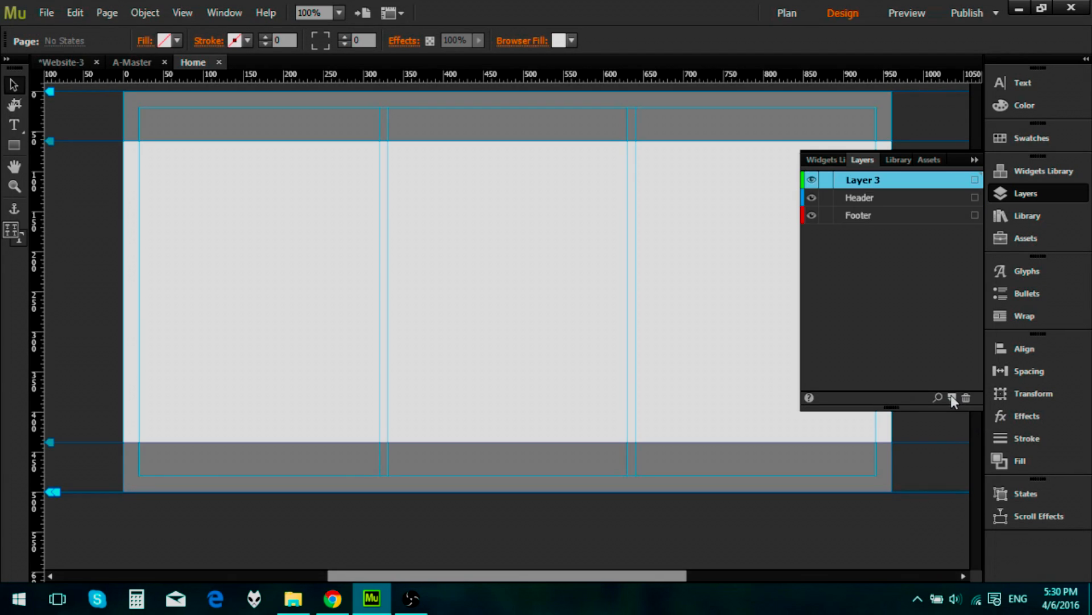
double_click(869, 179)
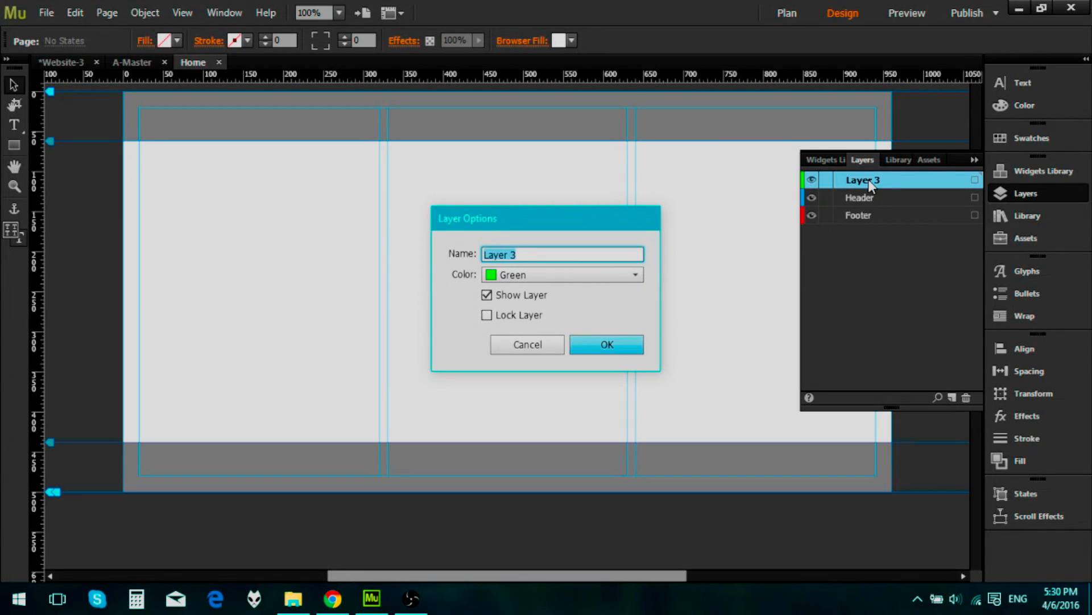
text(Content)
click(606, 345)
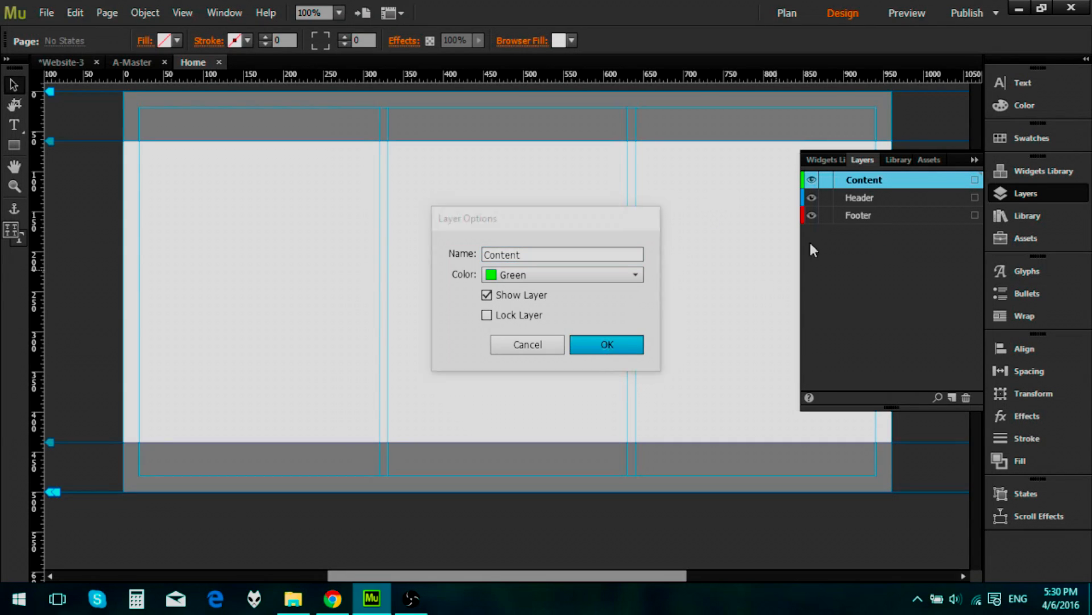
Reorder the Content layer so it sits between the Header and Footer layers
drag(865, 180, 887, 218)
click(875, 199)
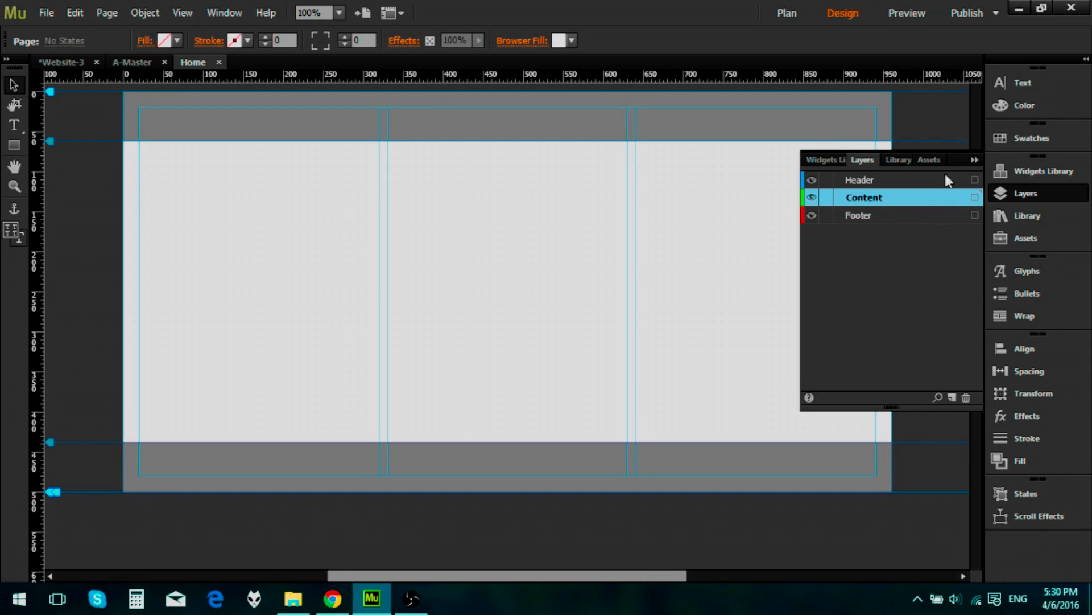
click(973, 160)
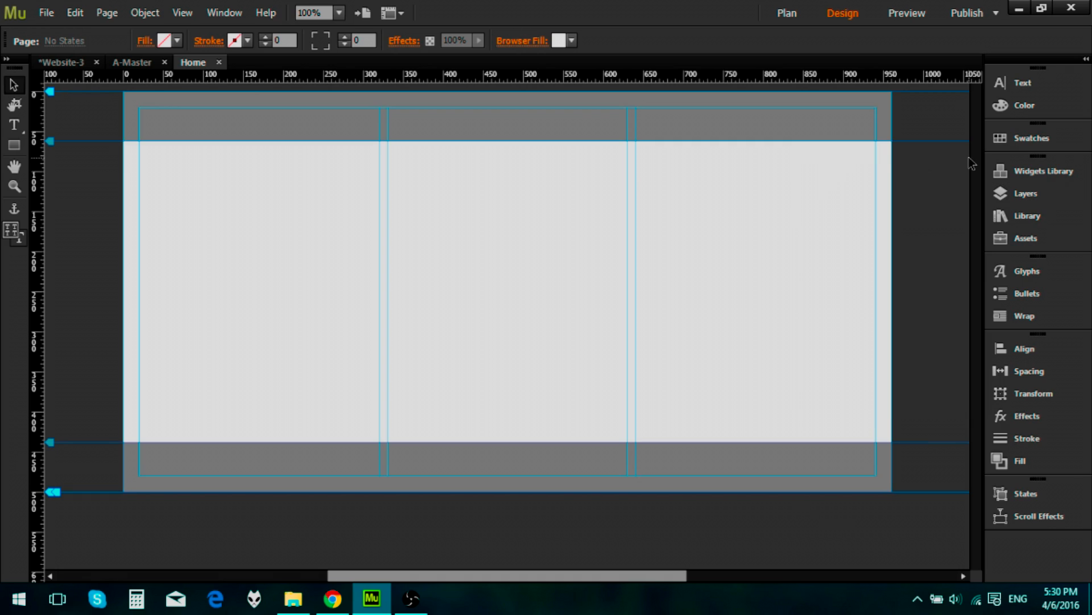
Return to the site plan and add a page named About directly after Home
click(130, 64)
click(54, 60)
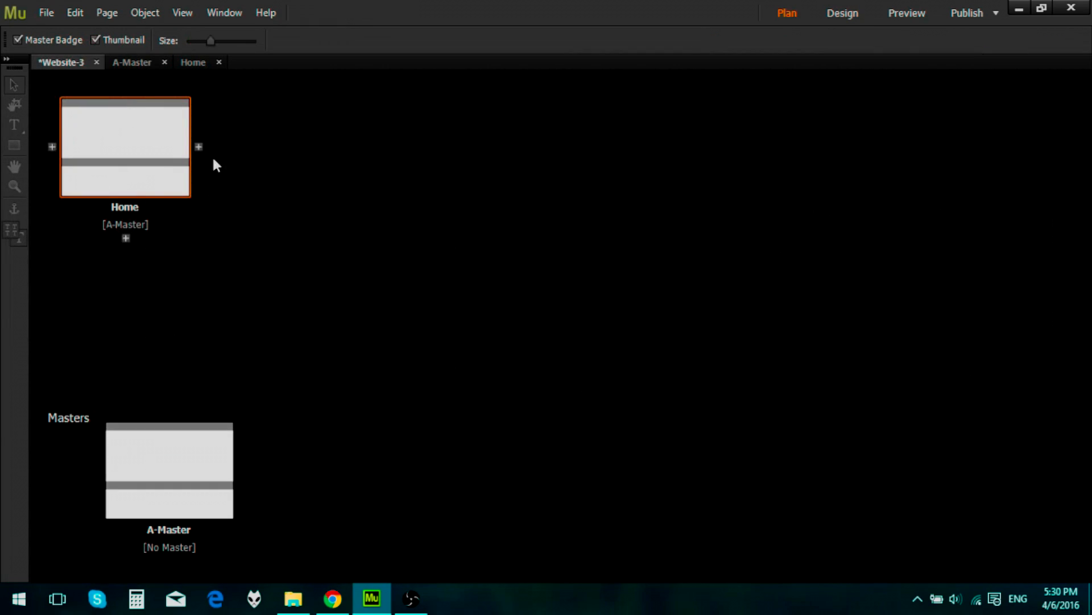
mouse_move(201, 154)
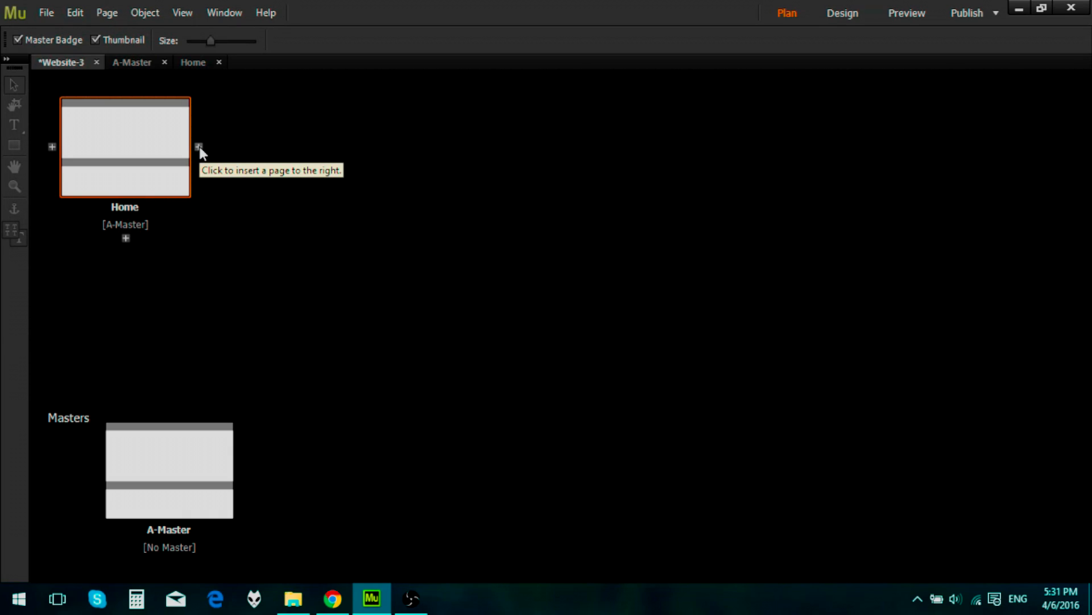
click(199, 146)
text(About)
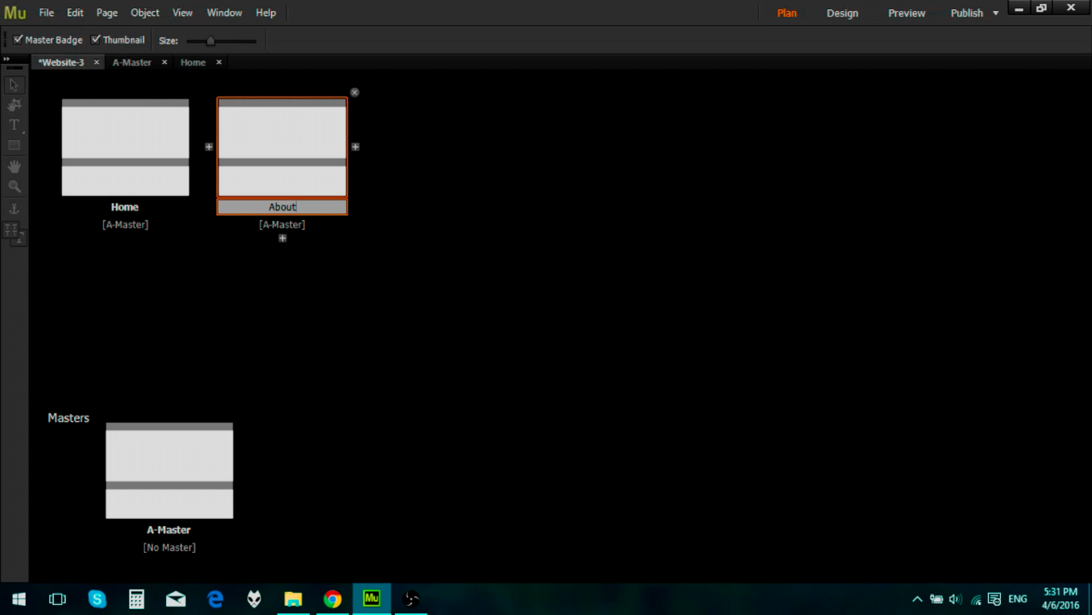
key(Return)
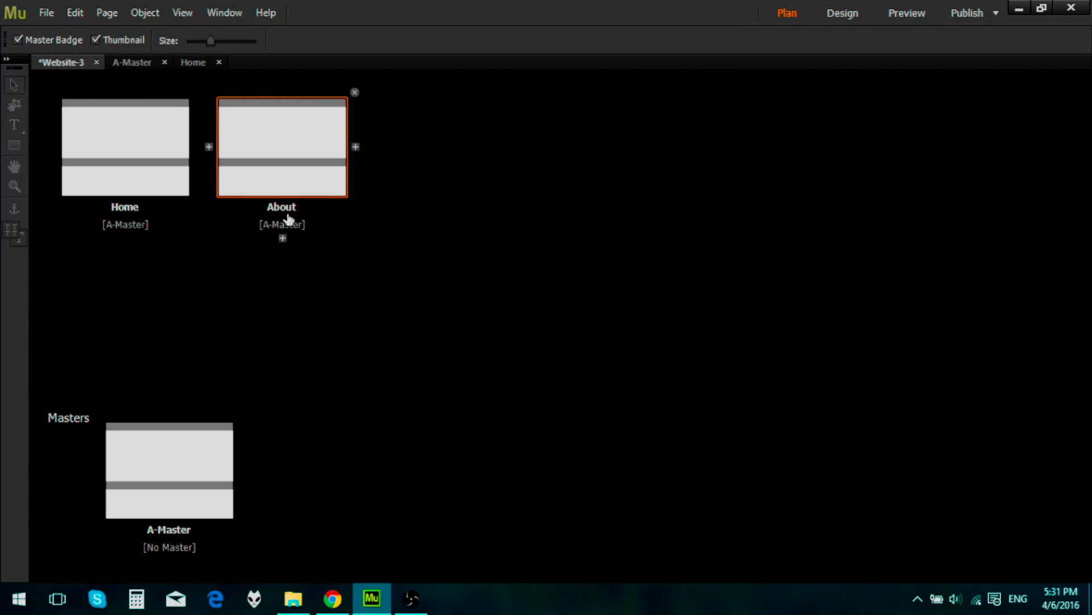
Add a page named Contact directly after About at the same level
click(354, 147)
key(BackSpace)
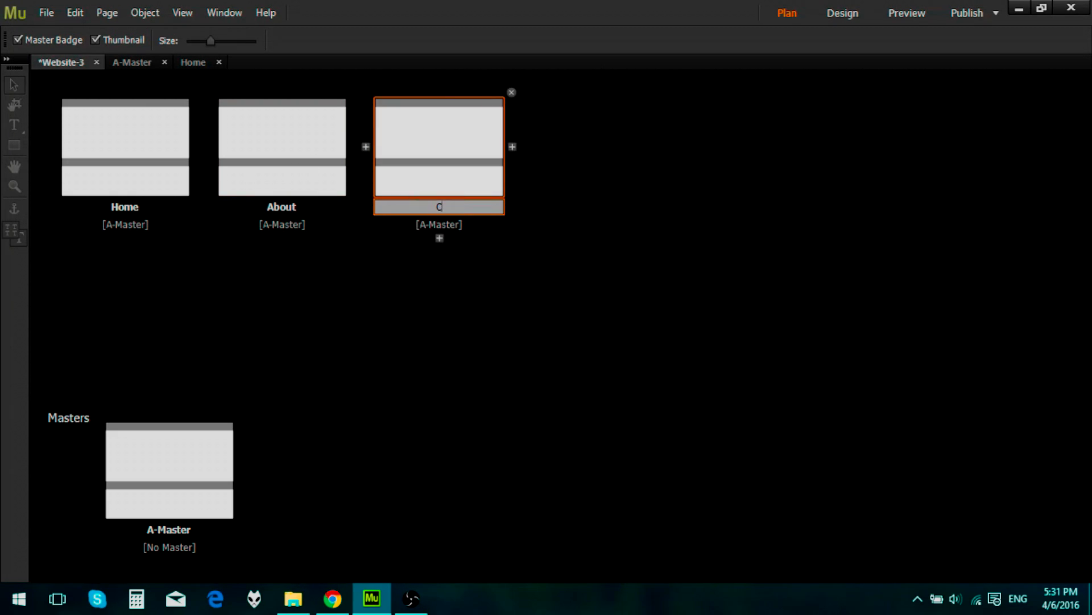
text(Contact)
key(Return)
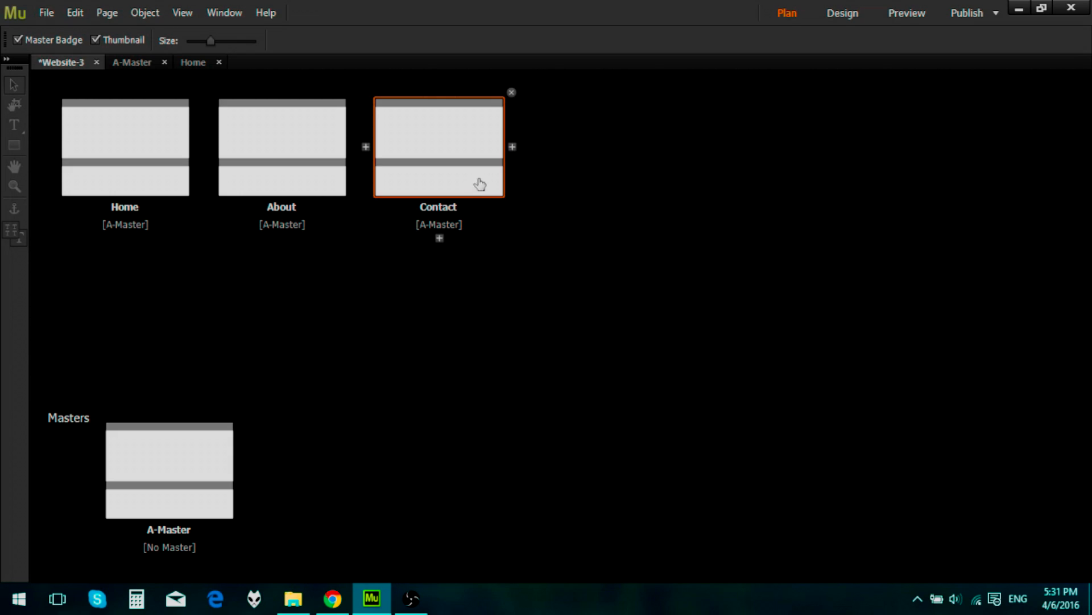
Add a page named Lesson directly after Contact at the same level
click(512, 147)
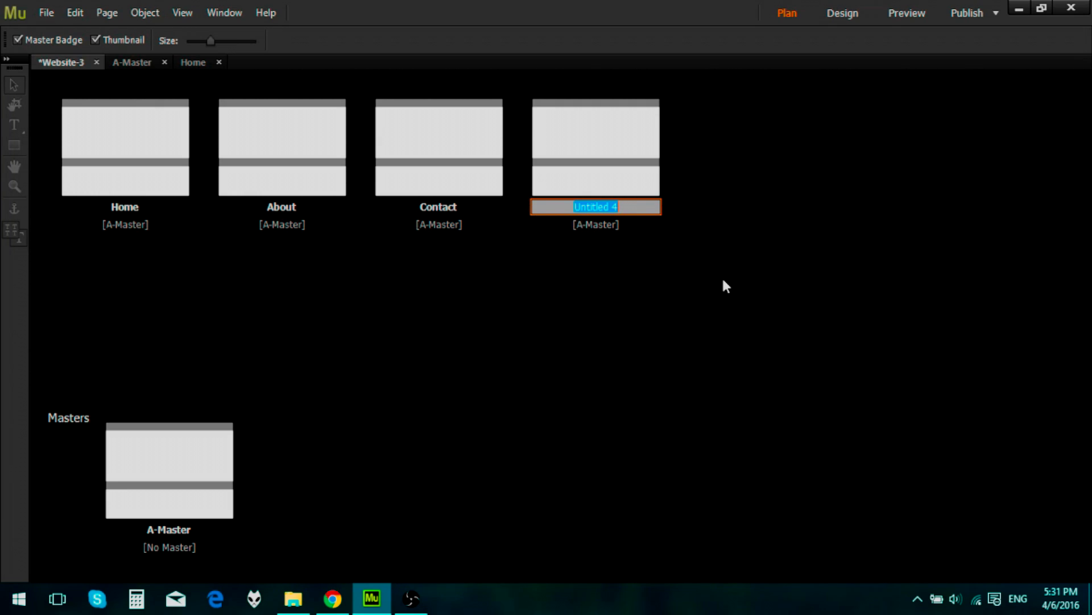
text(Lesson)
key(Return)
Add a child page named Beginner under the Lesson page
click(596, 238)
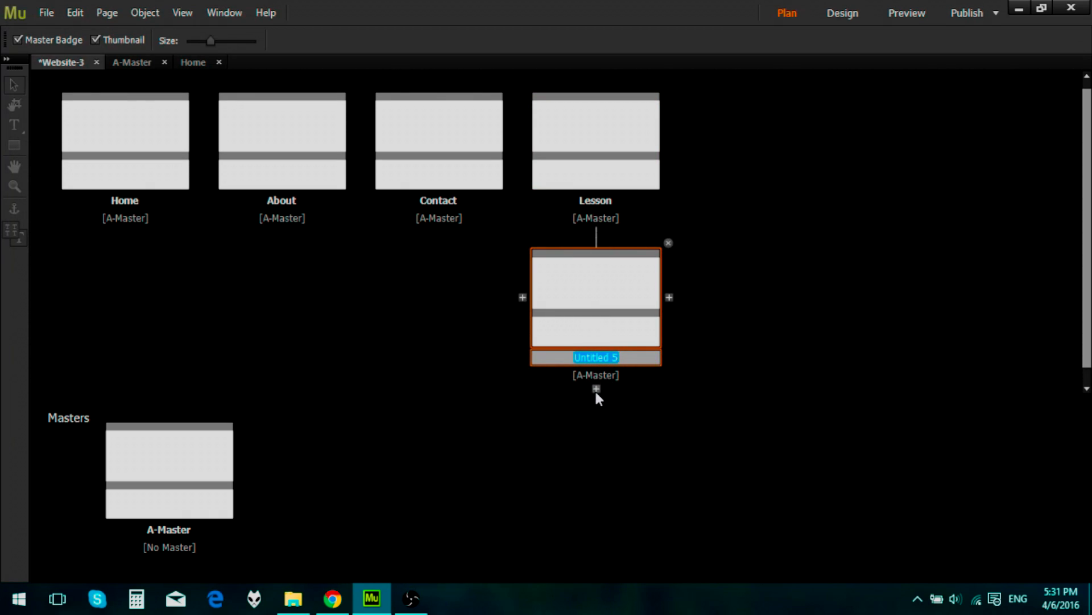
click(595, 151)
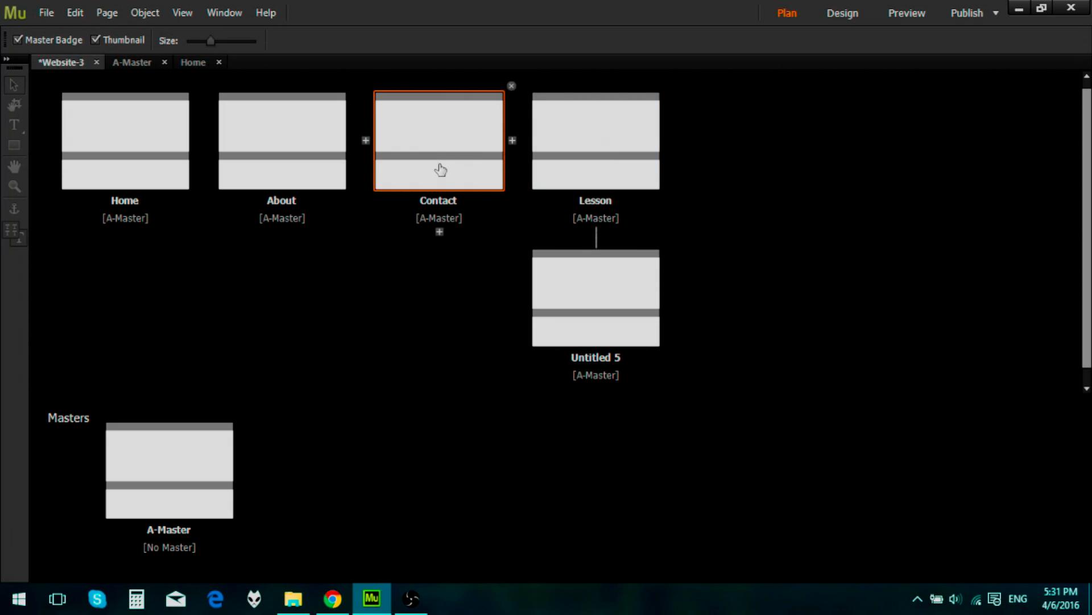
double_click(607, 356)
text(Begi)
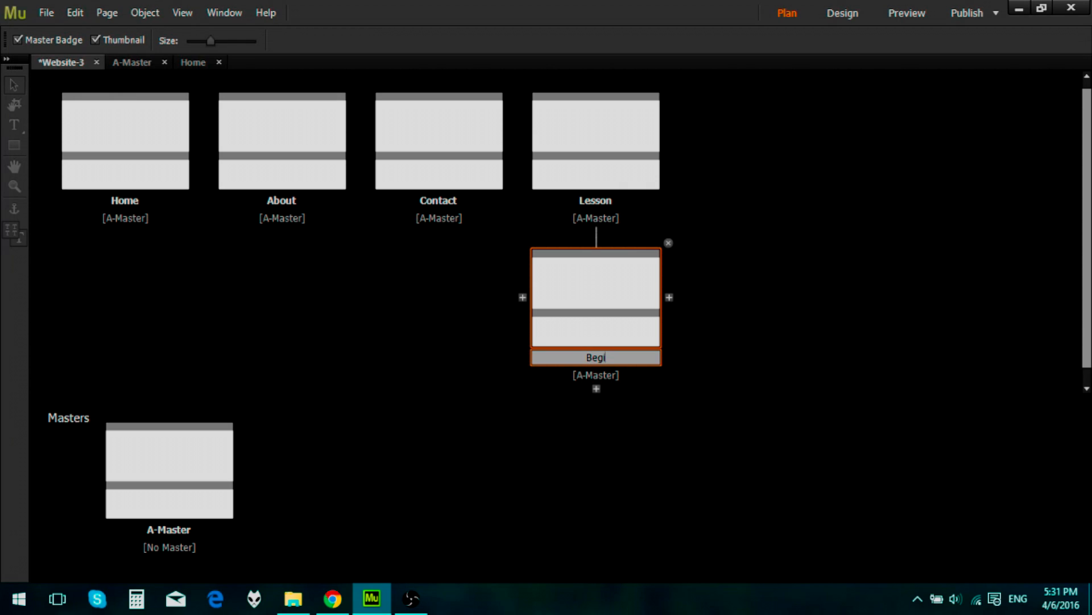
text(nner)
key(Return)
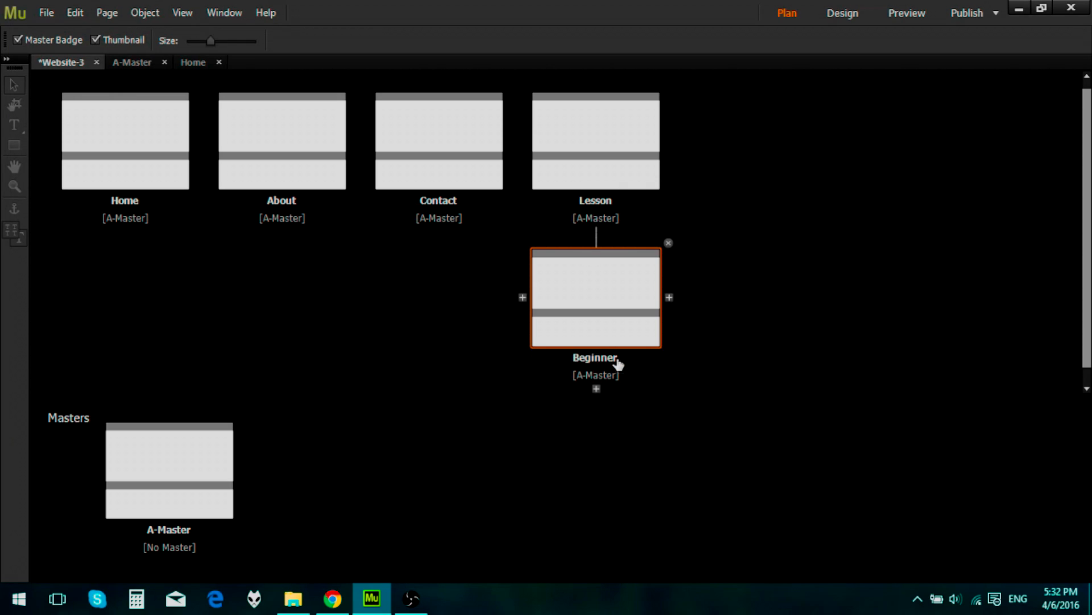
Add a child page named Intermediate under Lesson, directly after Beginner
click(669, 297)
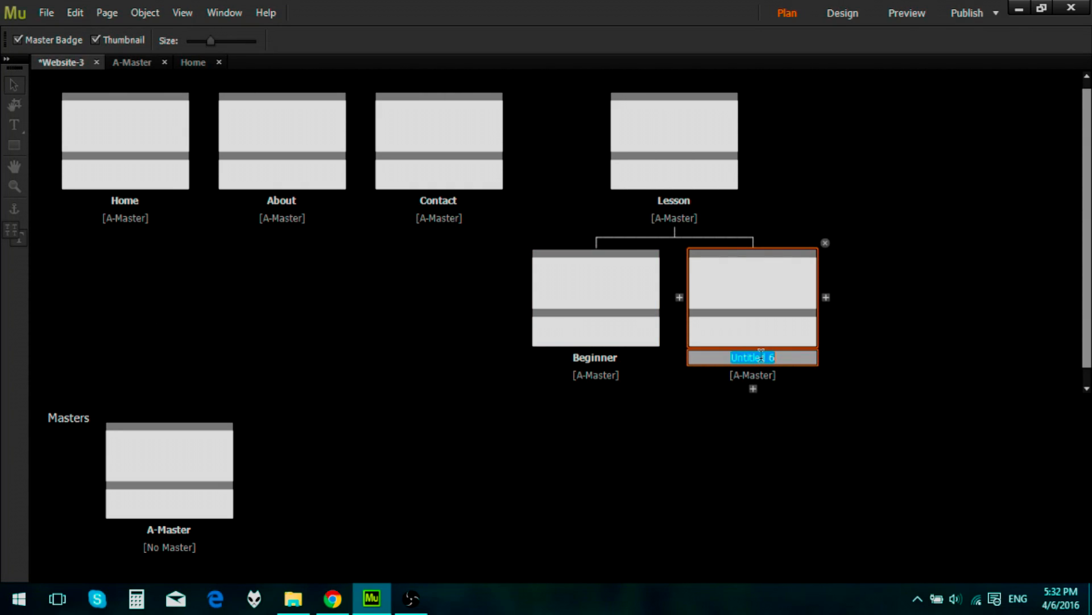
text(Intermediate)
key(Return)
Add a child page named Expert after Intermediate, and move Lesson with its child pages directly after Home
click(825, 297)
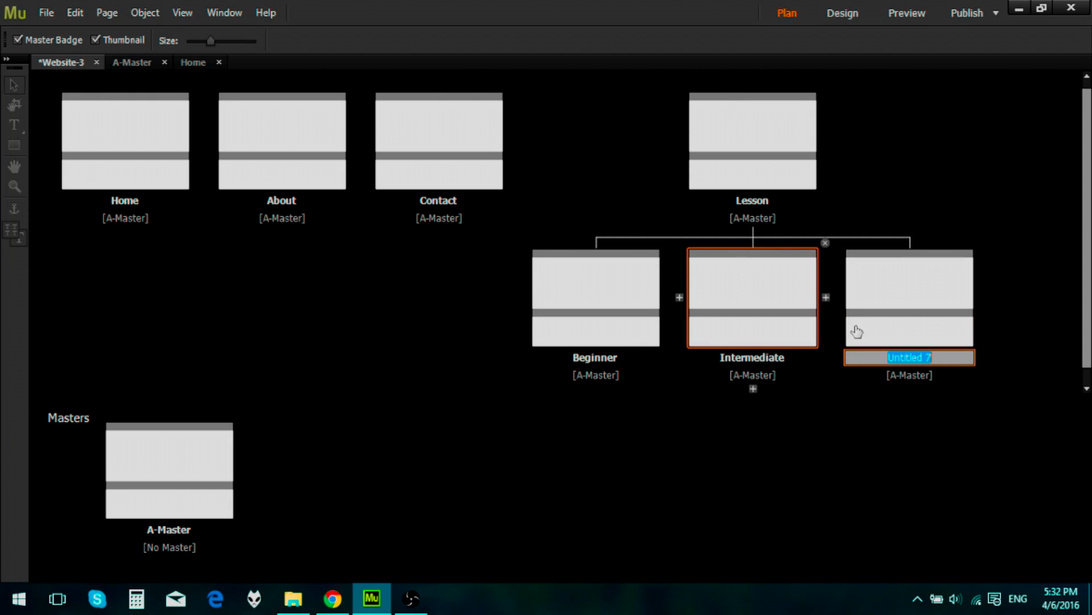
text(Exper)
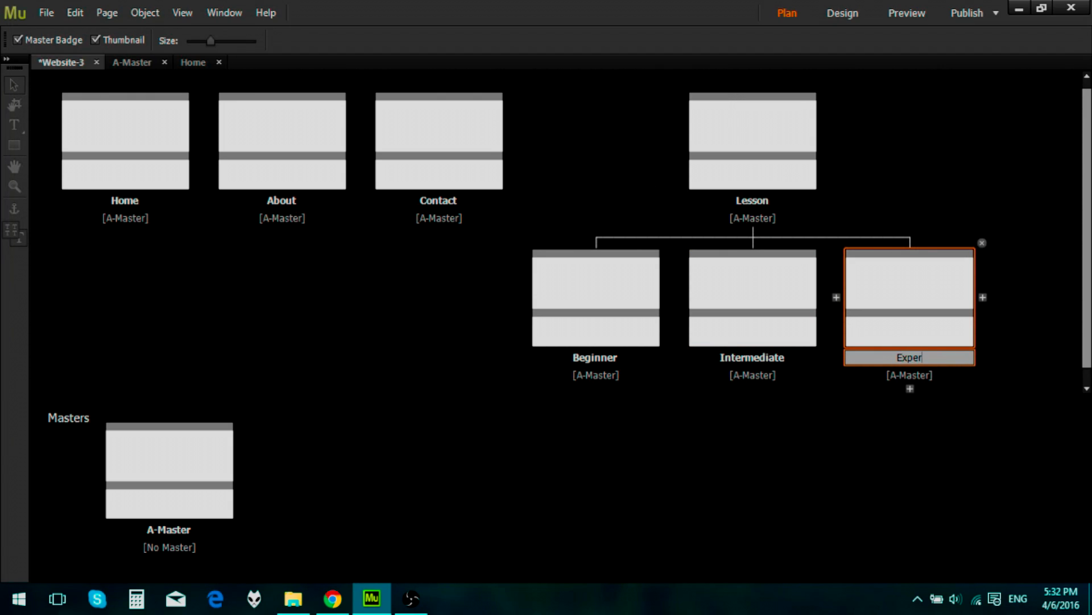
text(t)
key(Return)
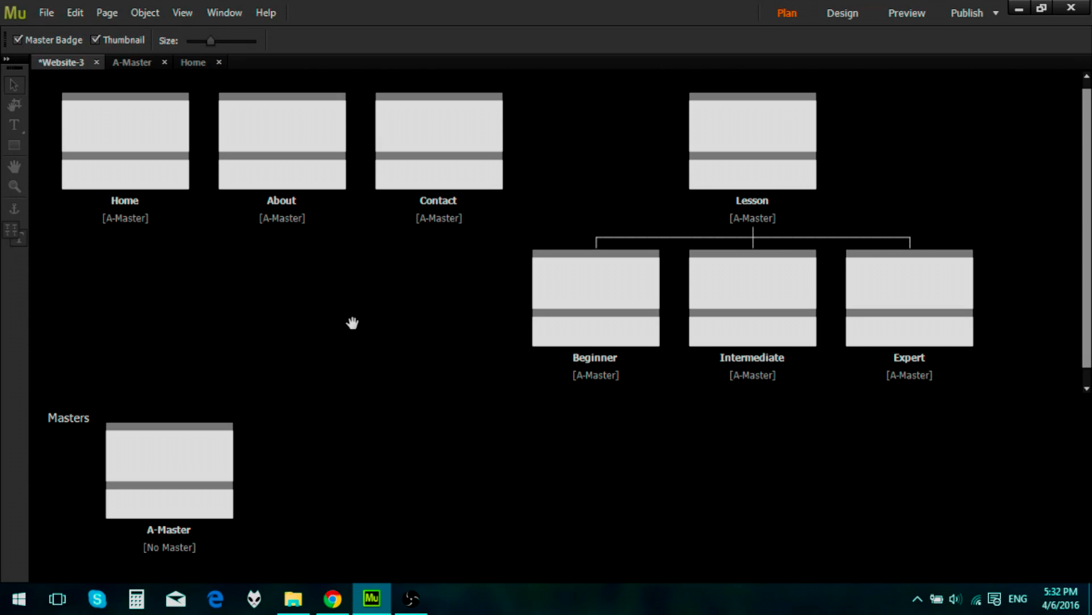
drag(690, 160, 212, 156)
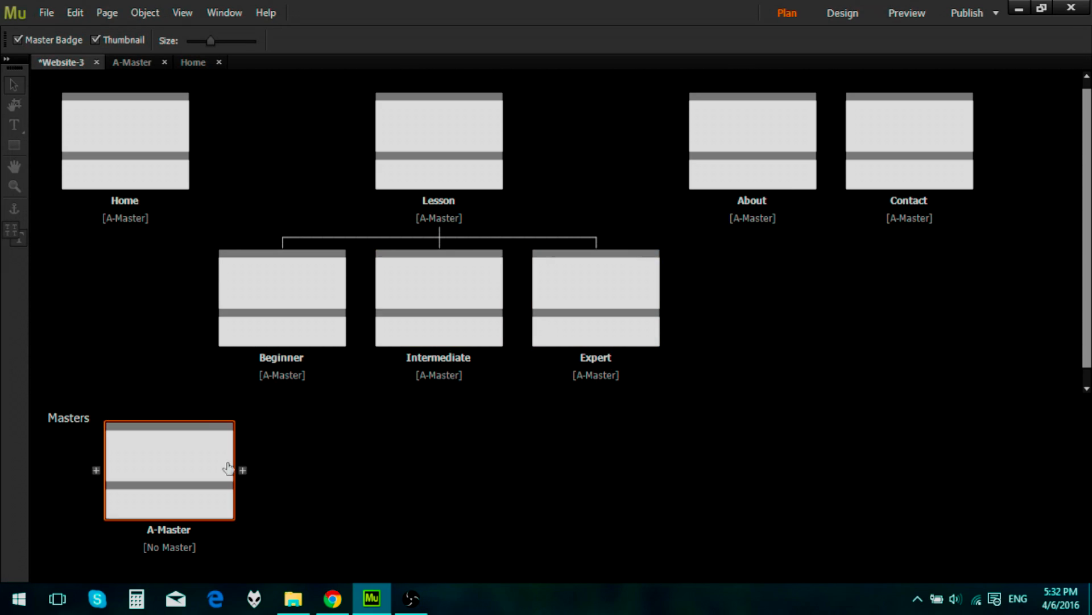
Open the A-Master page with the Widgets Library, and check its header and footer in a preview
click(152, 69)
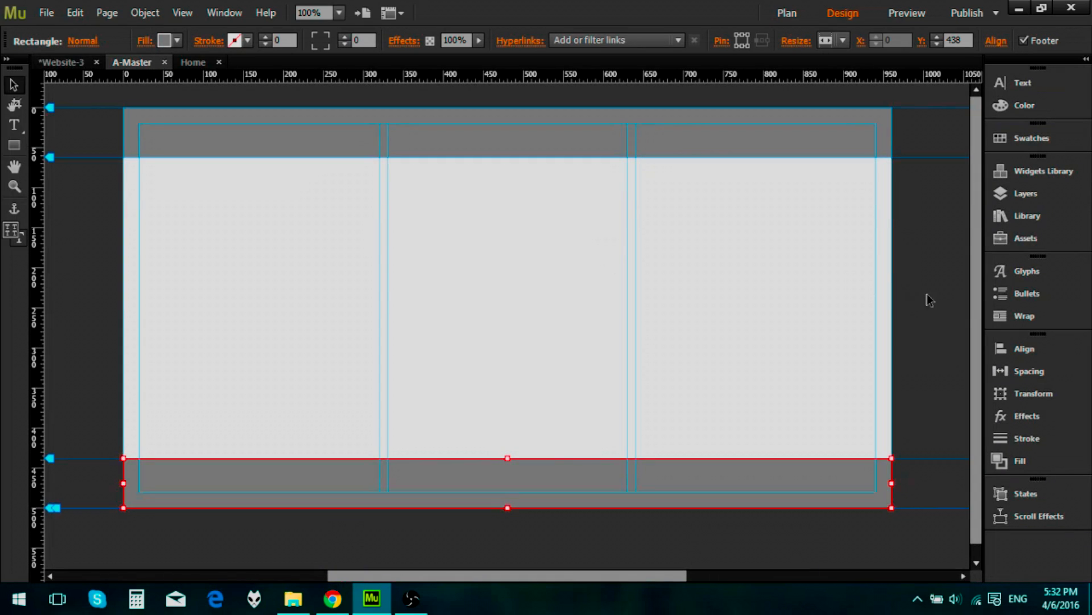
click(1032, 173)
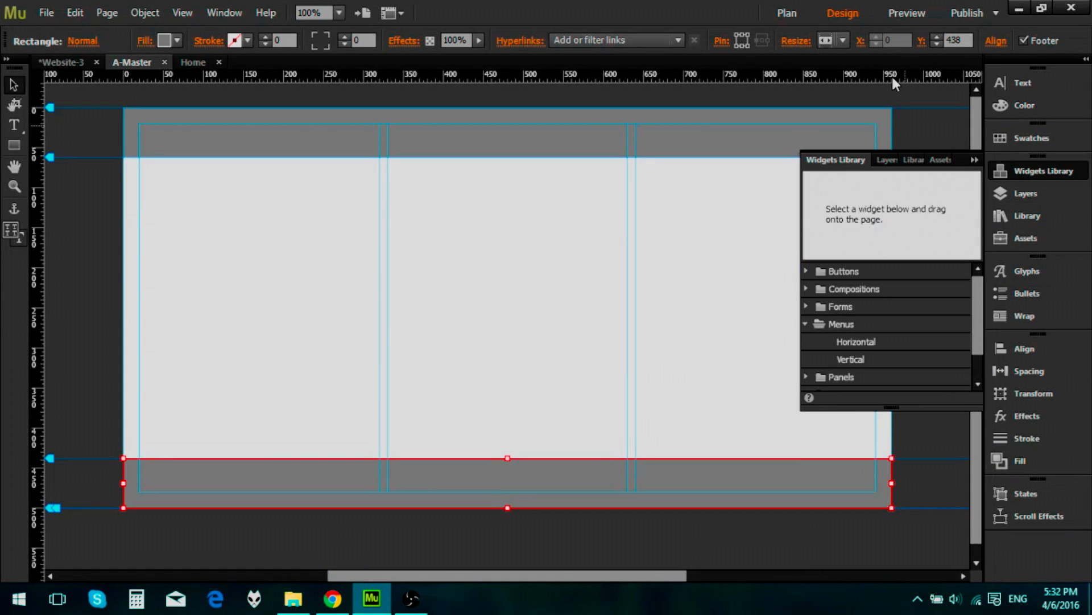
click(899, 12)
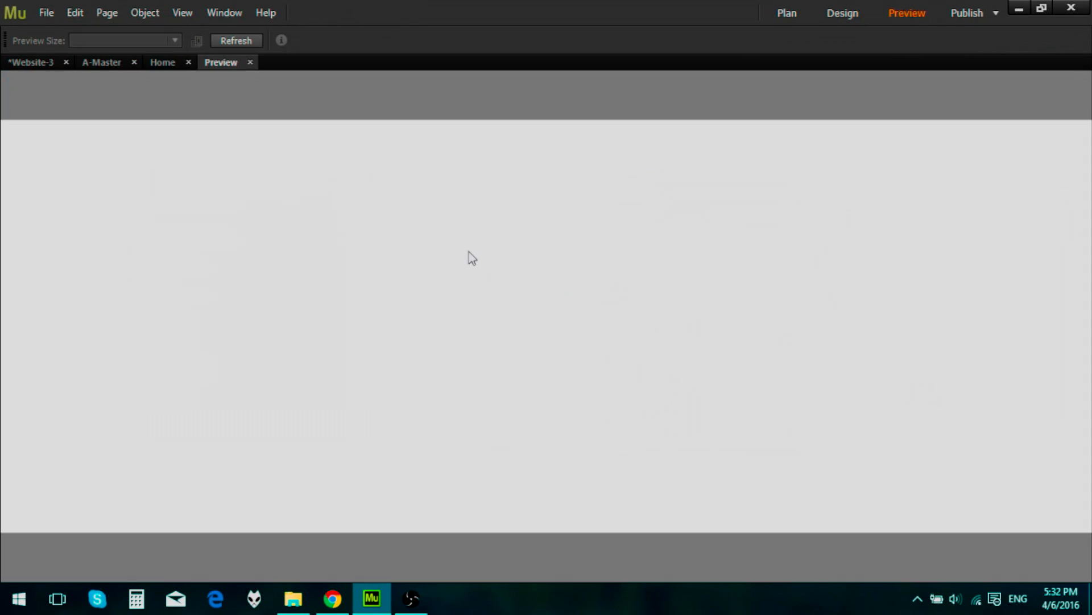
click(252, 64)
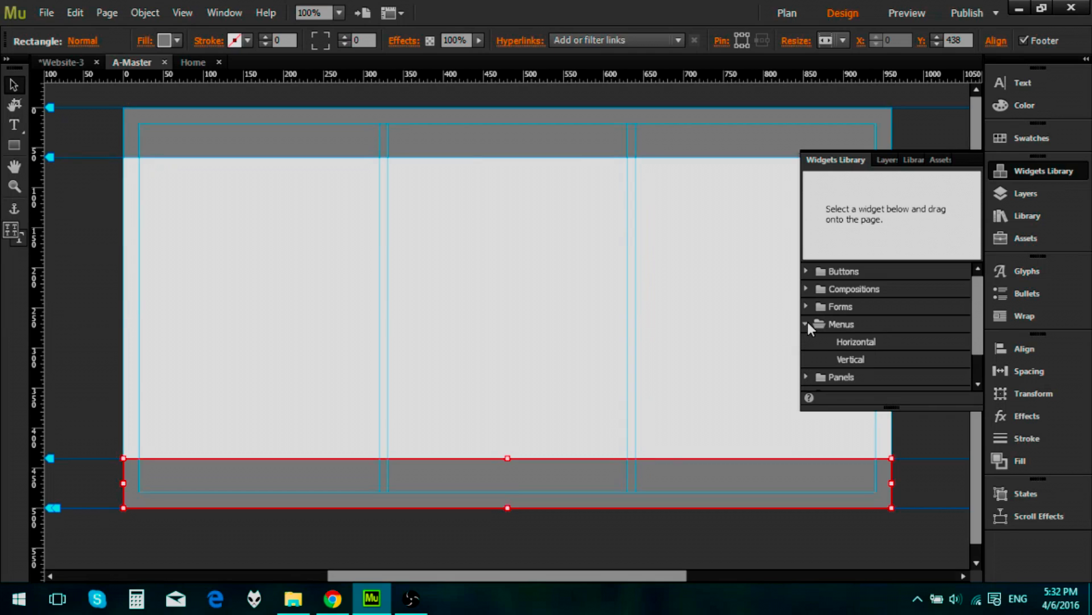
Place a Horizontal menu widget on the A-Master page and move it below the header, to about X 381, Y 106
click(807, 323)
click(804, 325)
drag(854, 343, 614, 128)
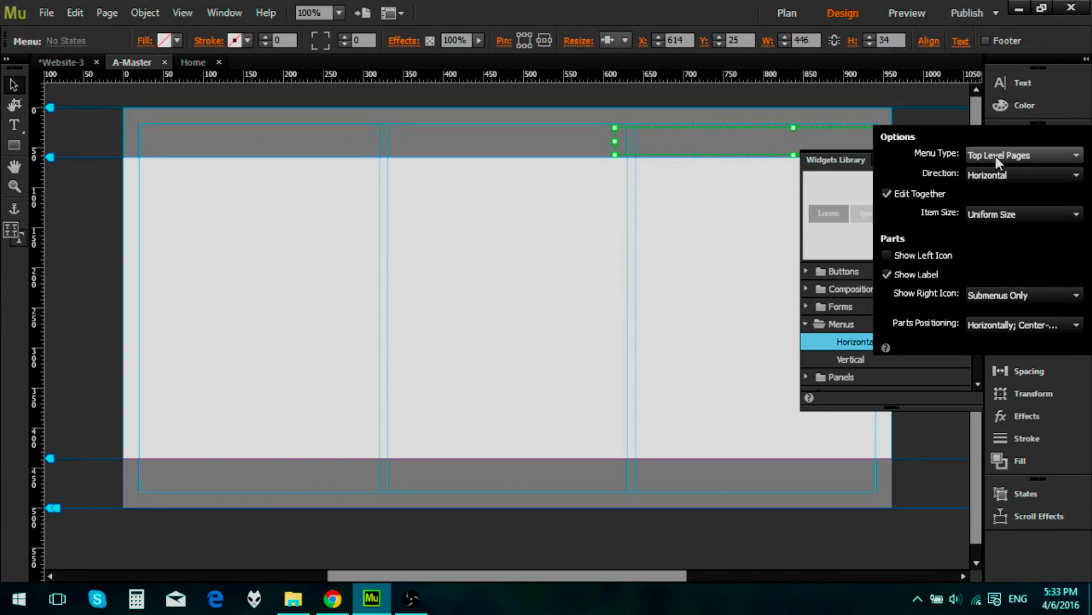
click(716, 135)
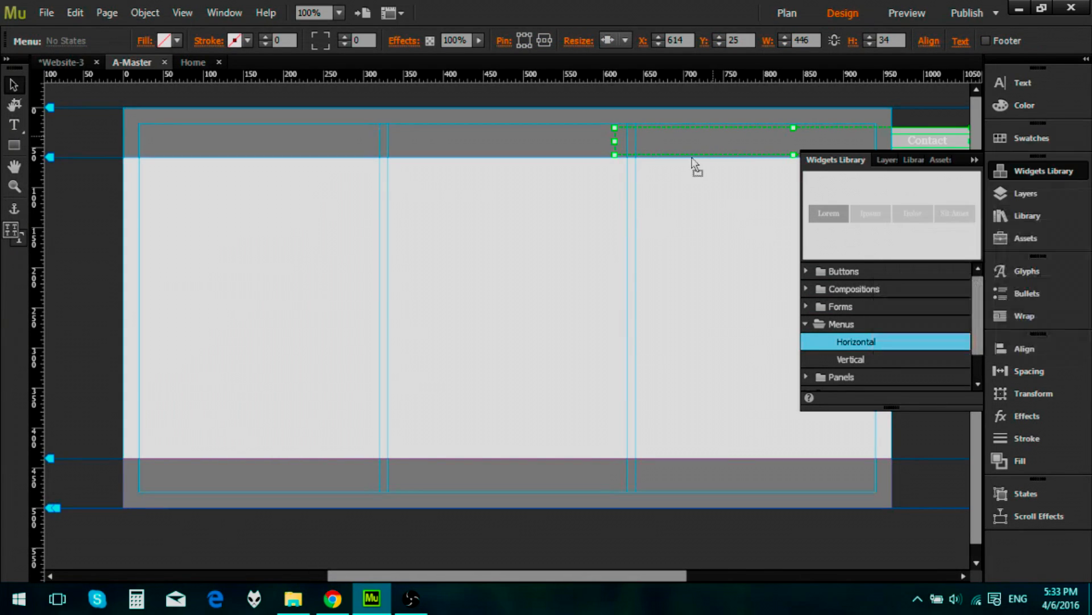
drag(618, 222, 527, 207)
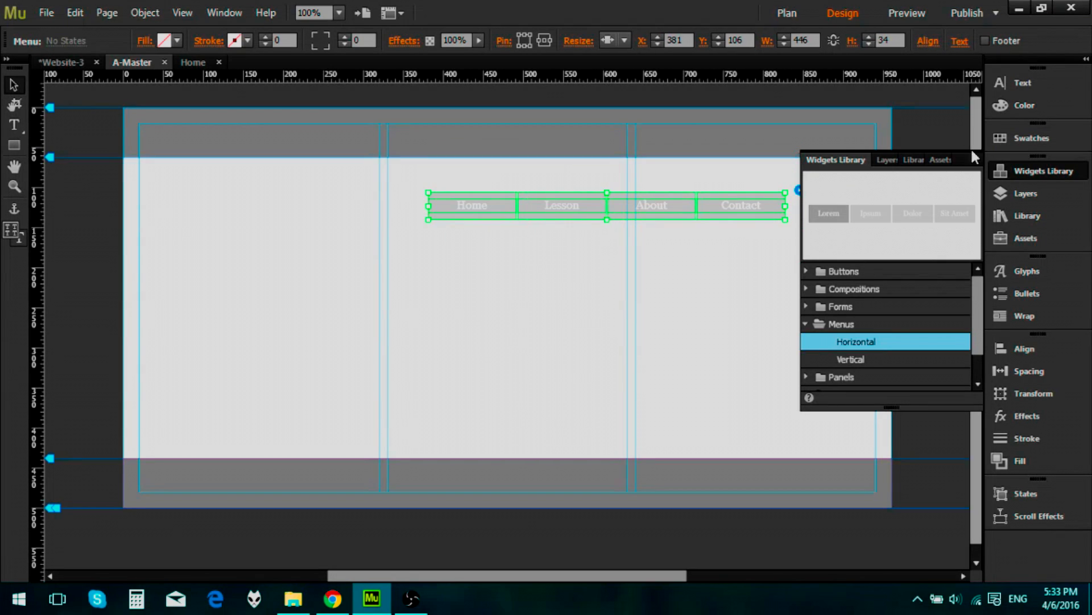
Assign the menu to a different layer and move it into the header, to about X 460, Y 14
right_click(746, 216)
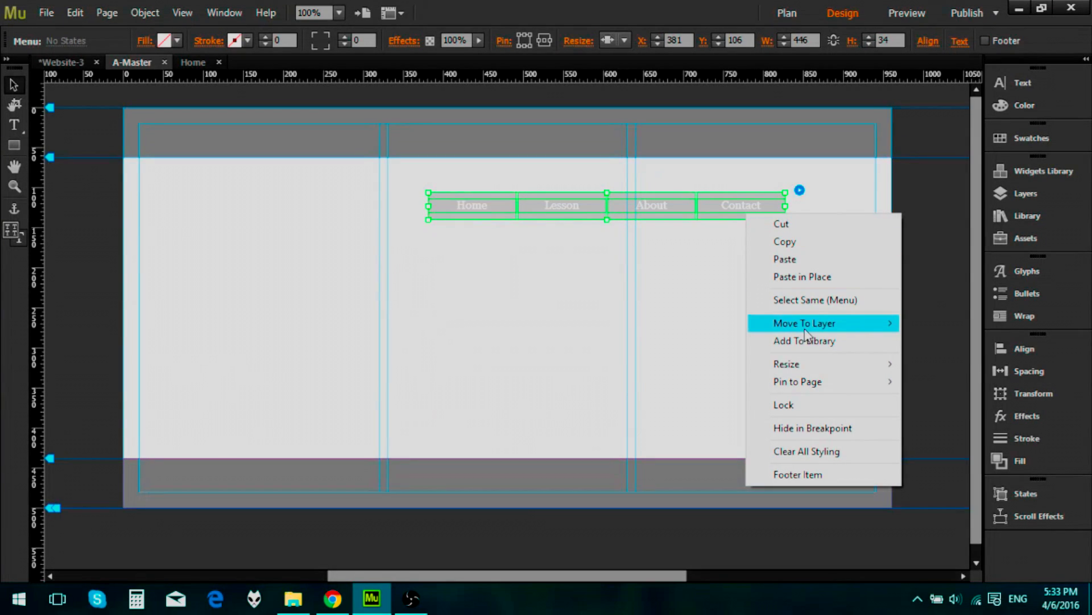
mouse_move(813, 323)
click(909, 326)
drag(636, 204, 705, 136)
click(712, 201)
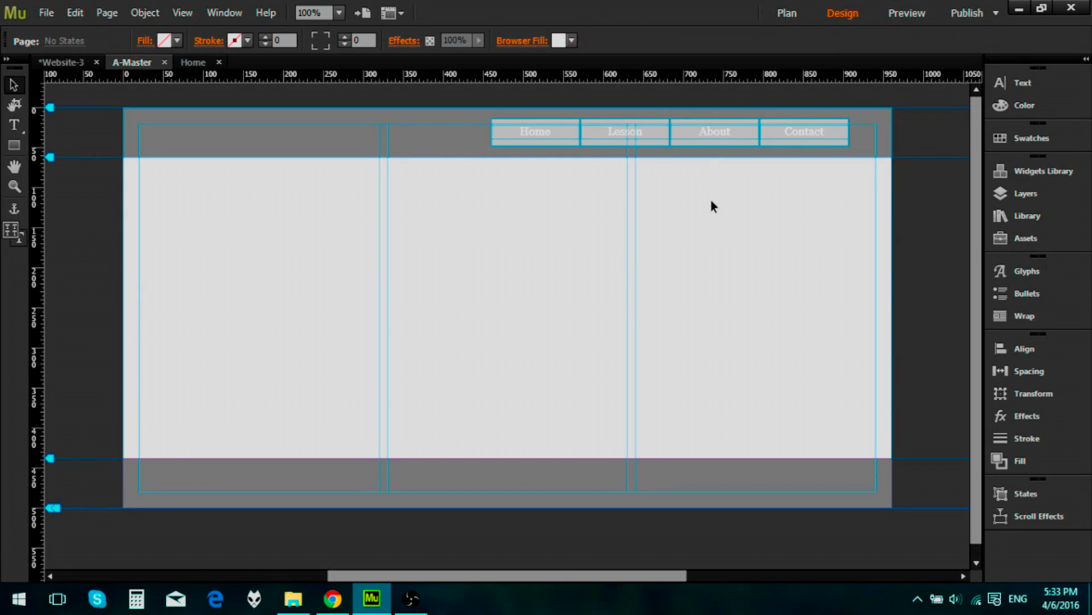
Select the text of the menu's Home label and set its font to Helvetica
click(723, 136)
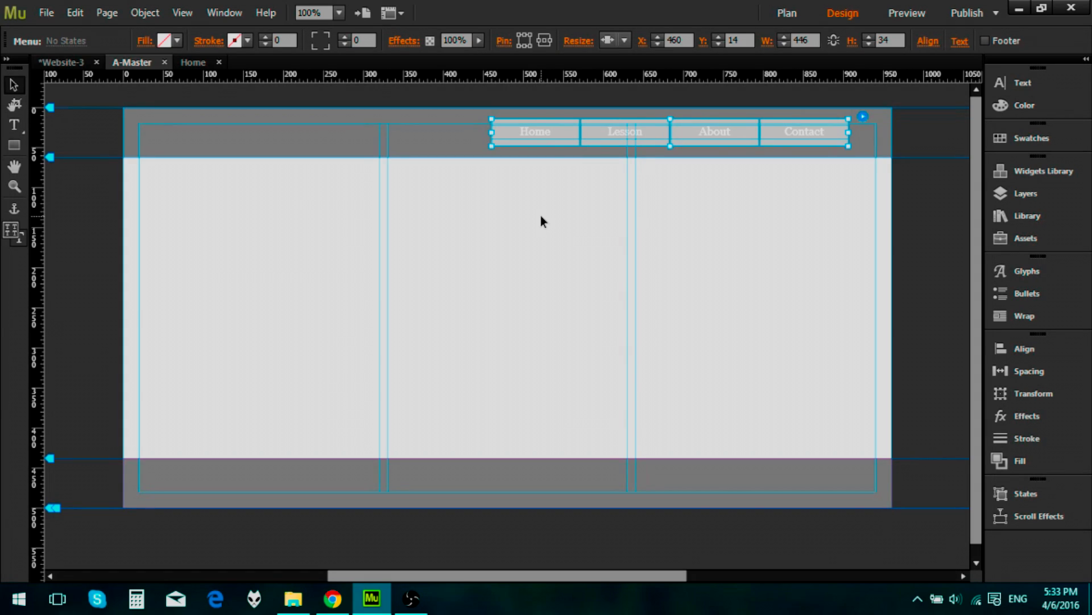
click(545, 134)
click(545, 135)
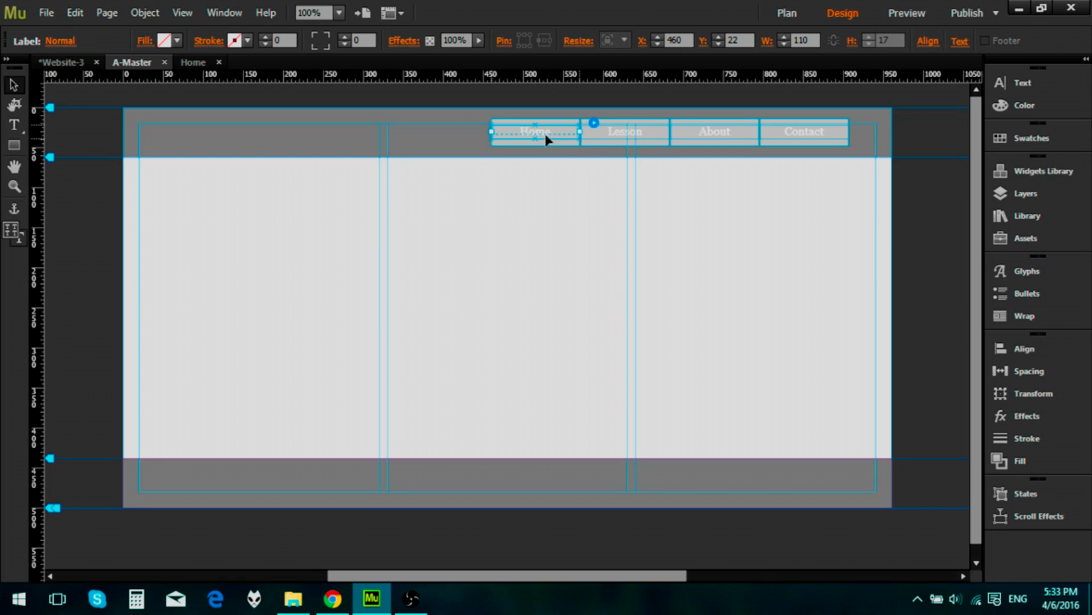
click(545, 135)
double_click(545, 135)
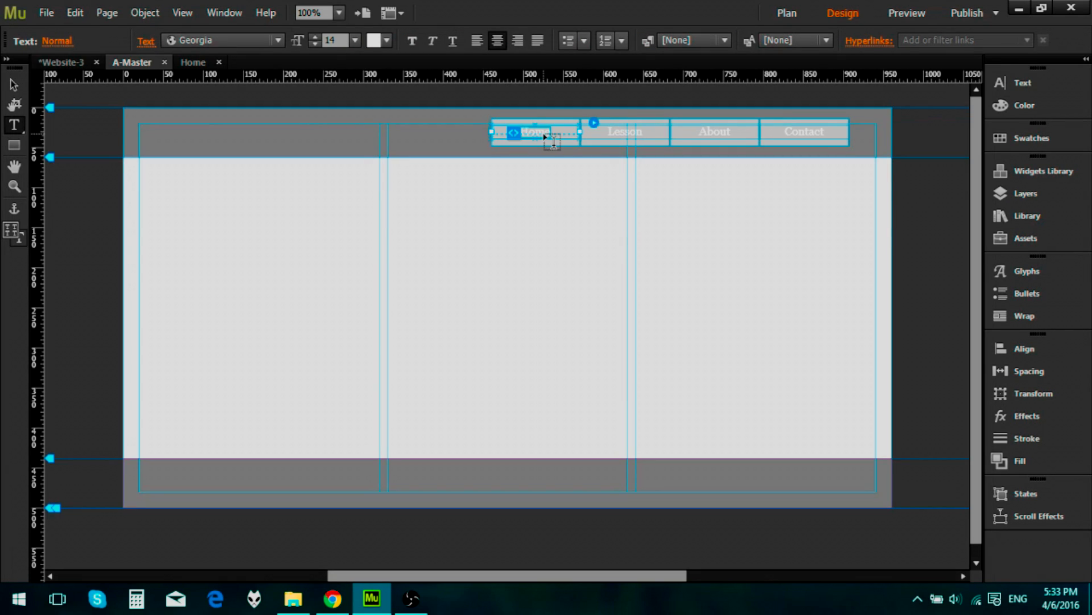
click(237, 37)
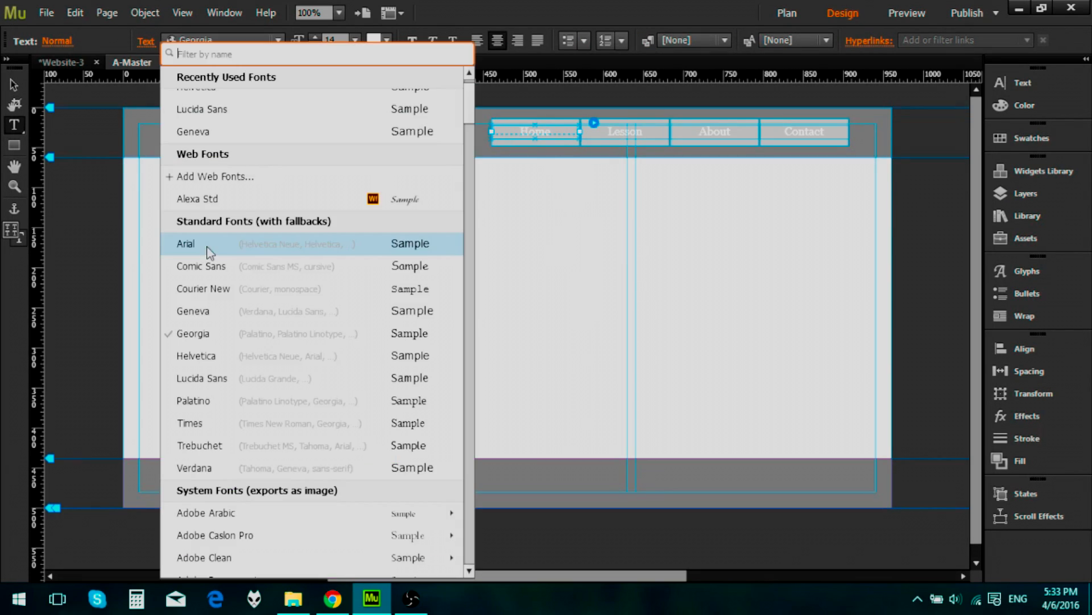
click(303, 348)
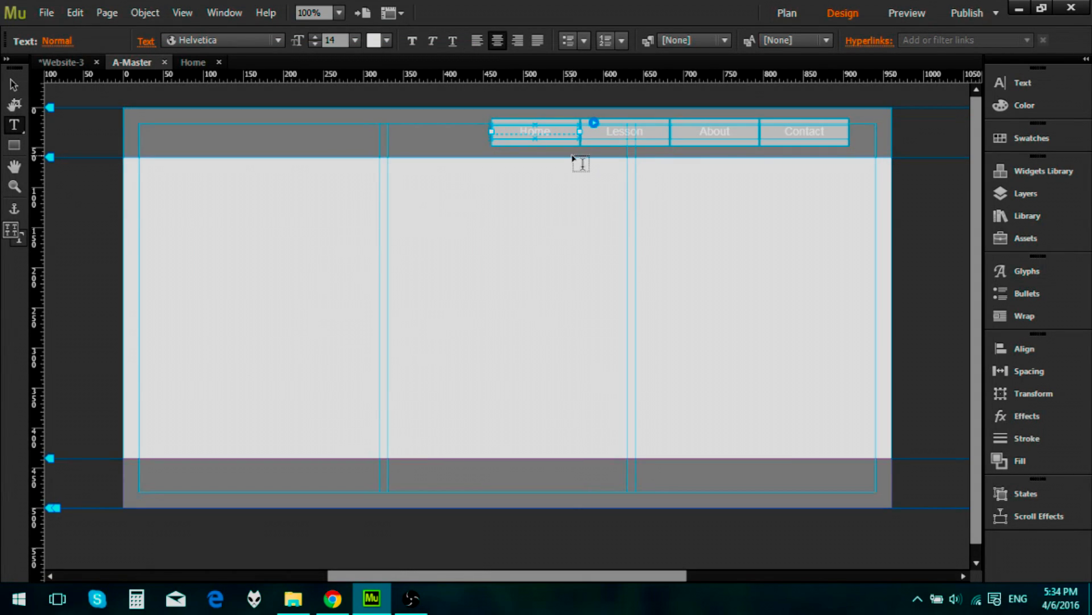
Make the menu label text bold and set its size to 16
double_click(550, 135)
key(Escape)
click(413, 42)
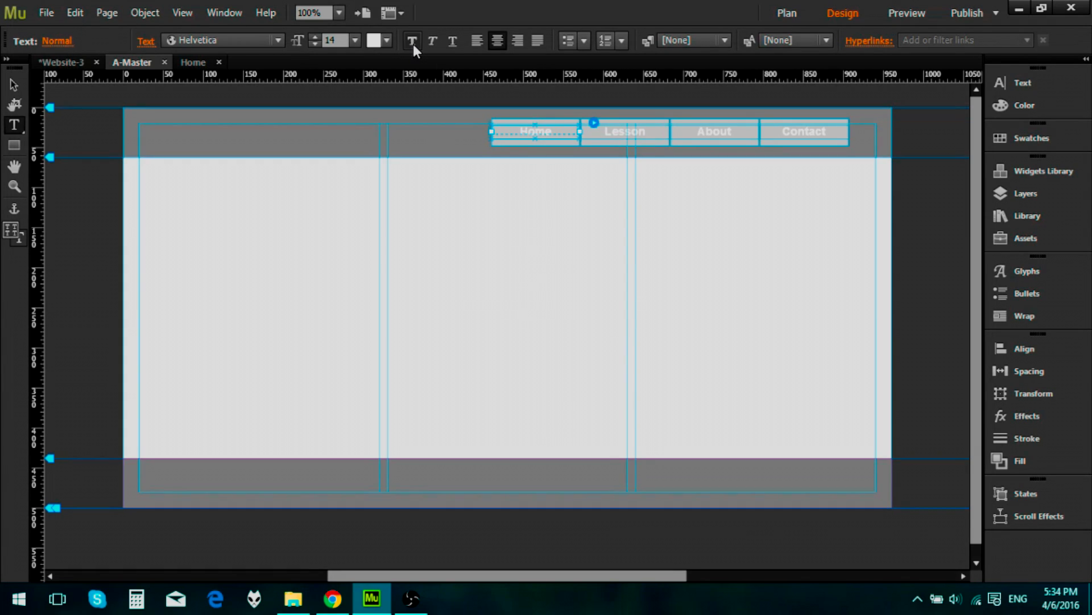
click(319, 38)
click(319, 38)
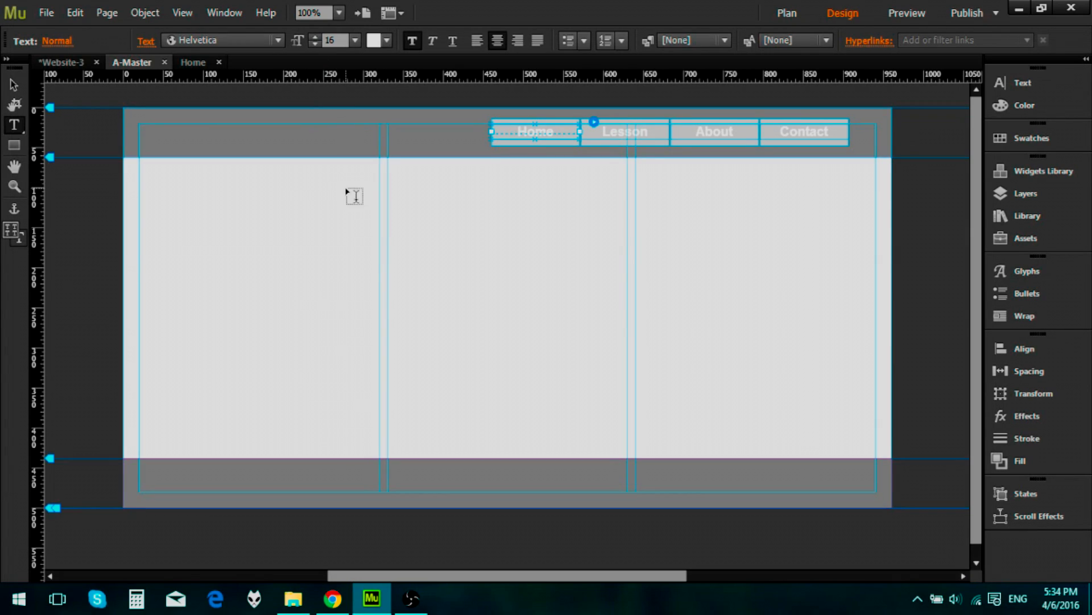
Set the menu label text colour to black (000000) and finish editing the text
click(385, 41)
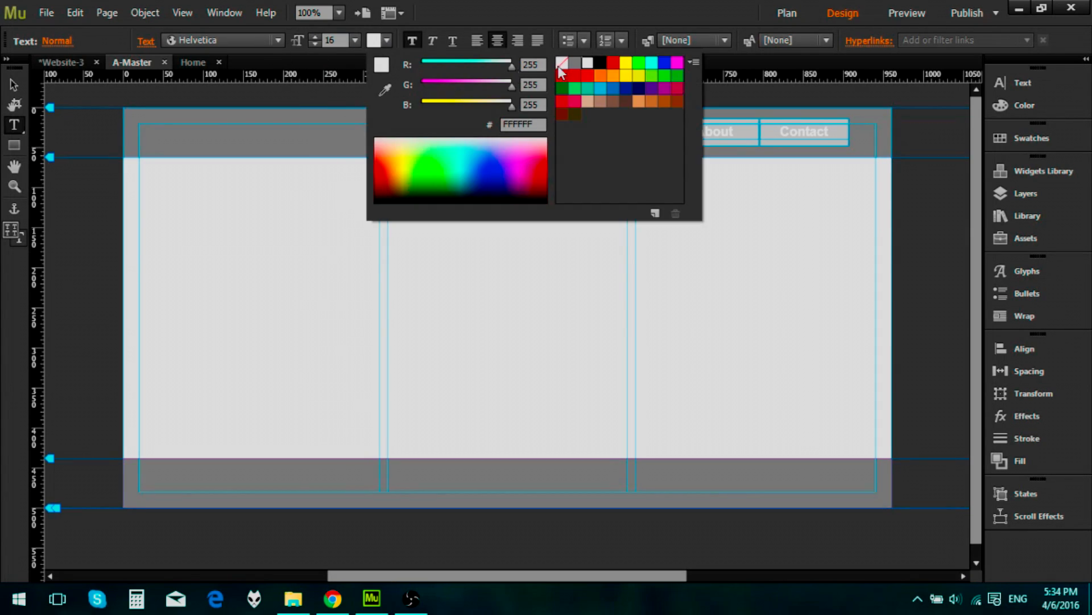
click(601, 64)
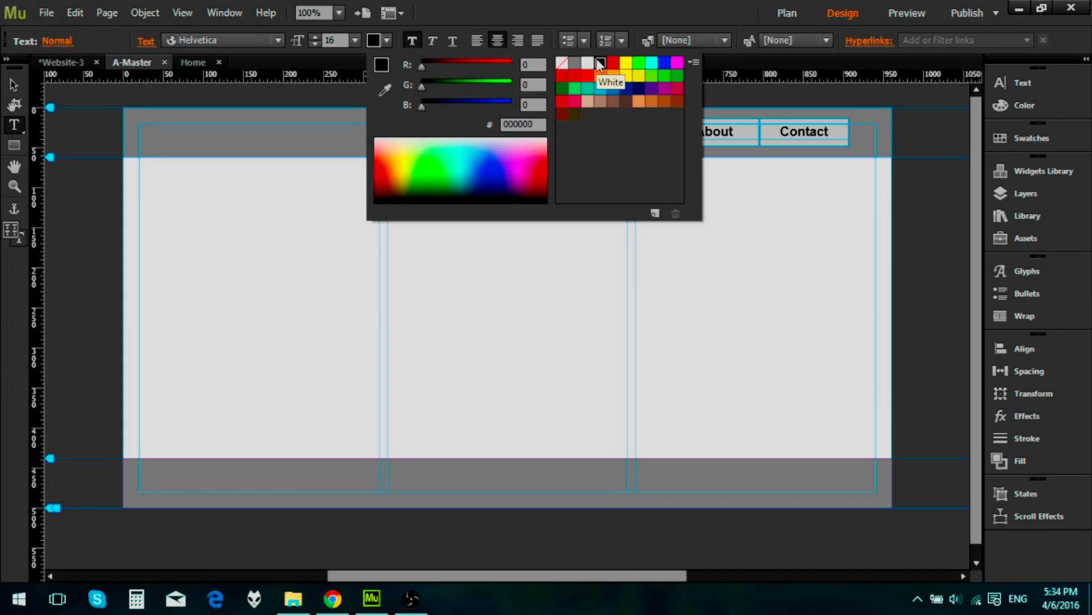
click(650, 284)
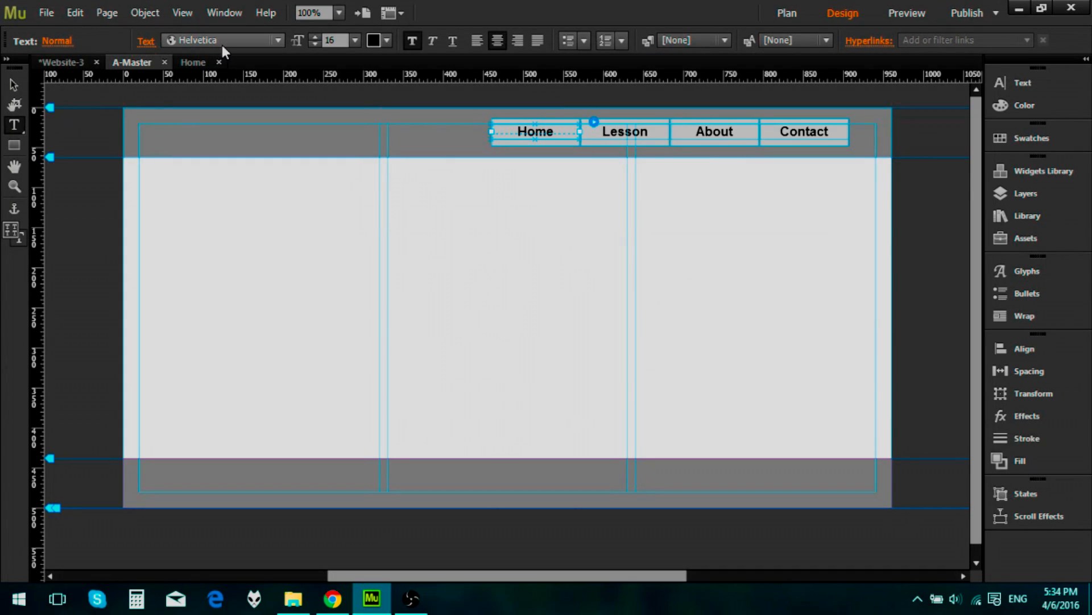
key(Escape)
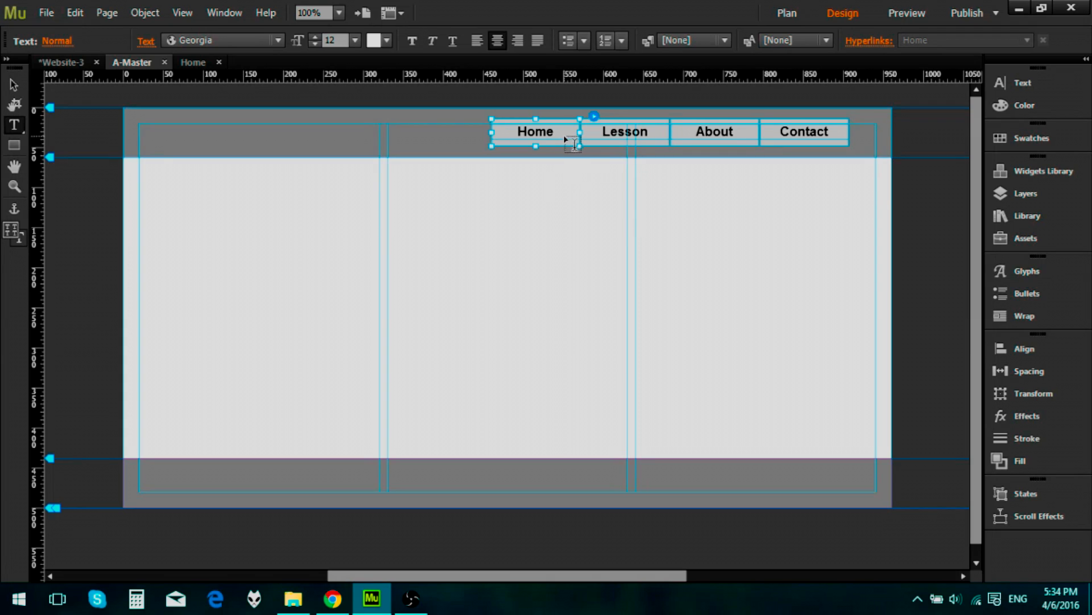
key(Escape)
click(15, 86)
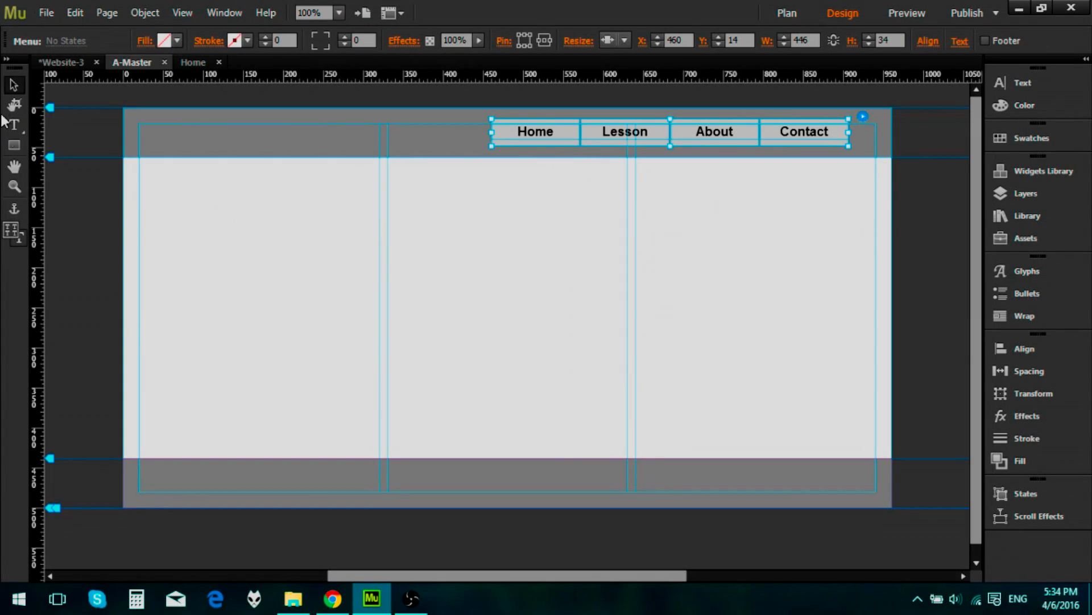
Review the Home menu item's states, and test the Home, About and Contact menu links in a page preview
click(564, 128)
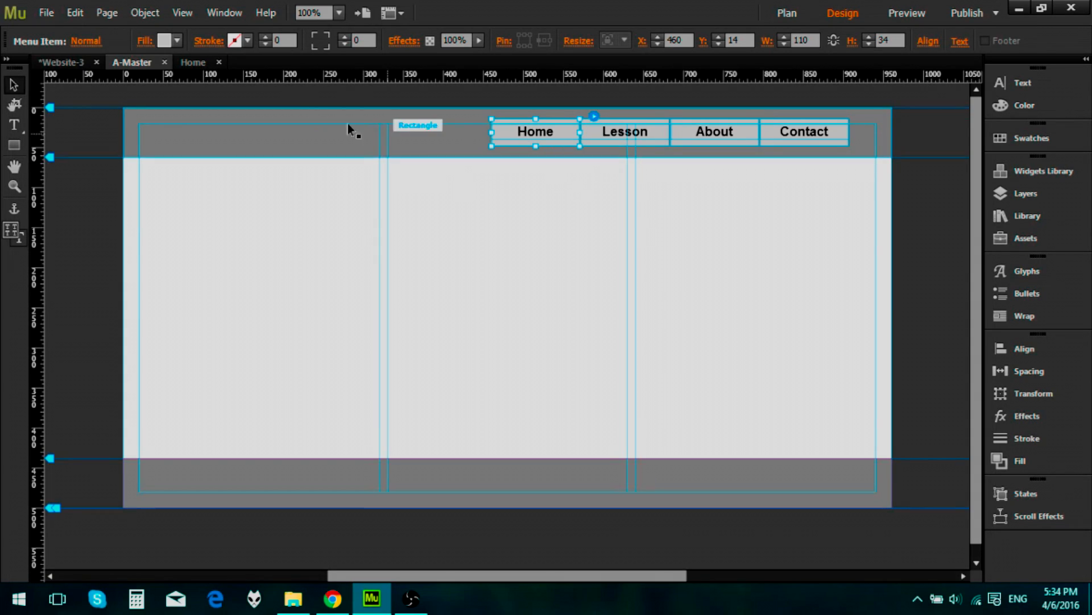
click(92, 43)
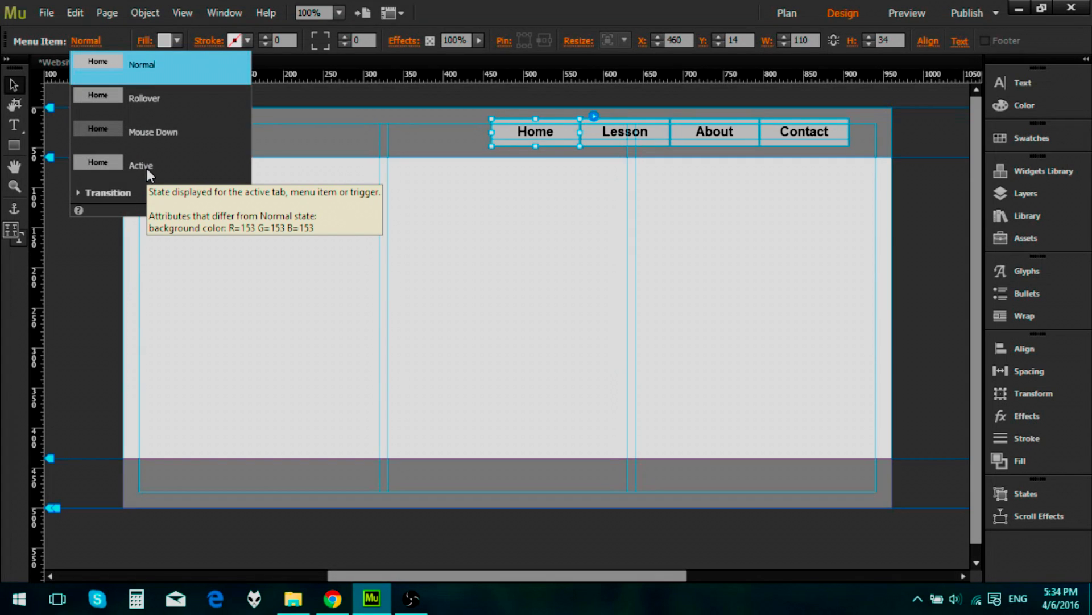
click(922, 12)
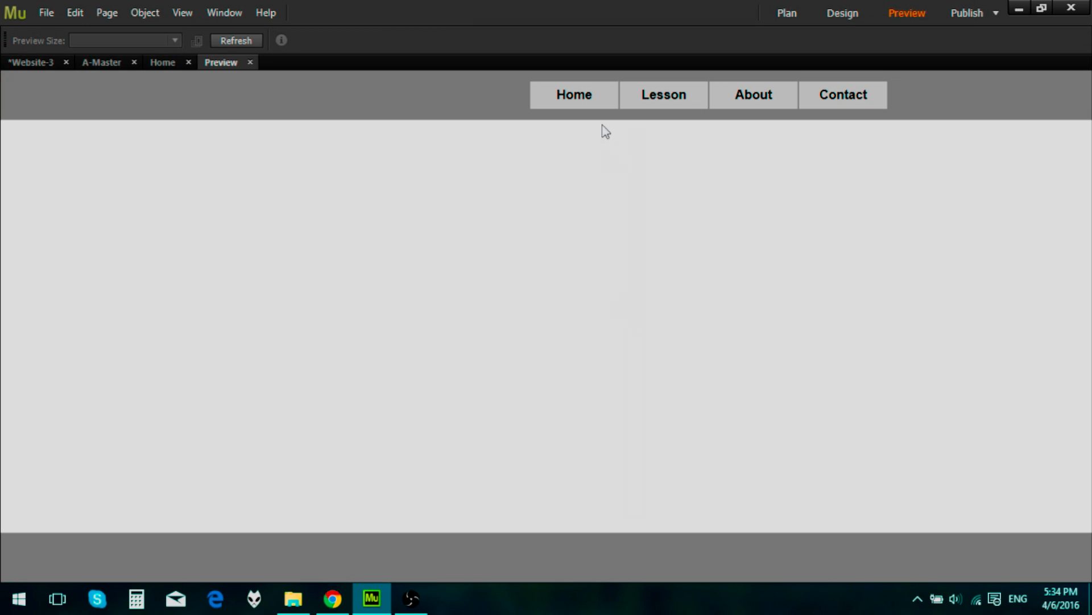
click(586, 104)
click(590, 101)
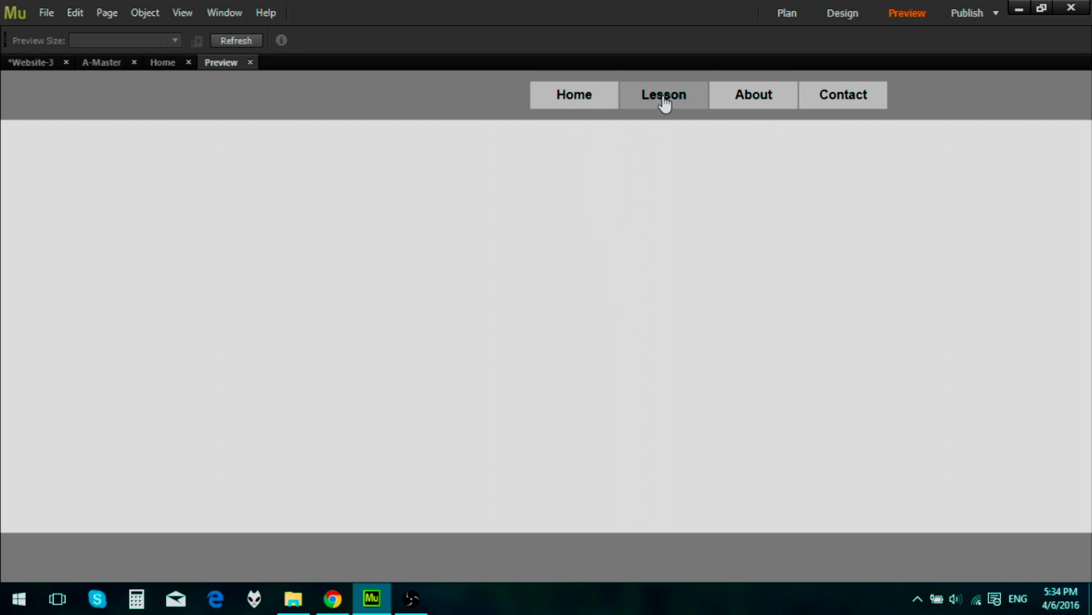
click(590, 102)
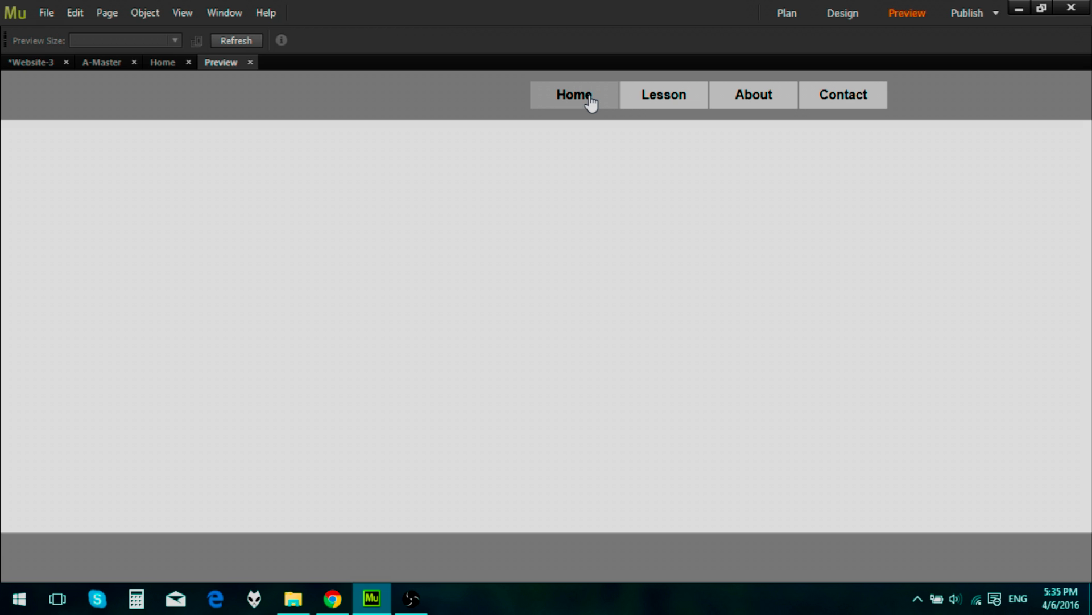
click(589, 94)
click(762, 97)
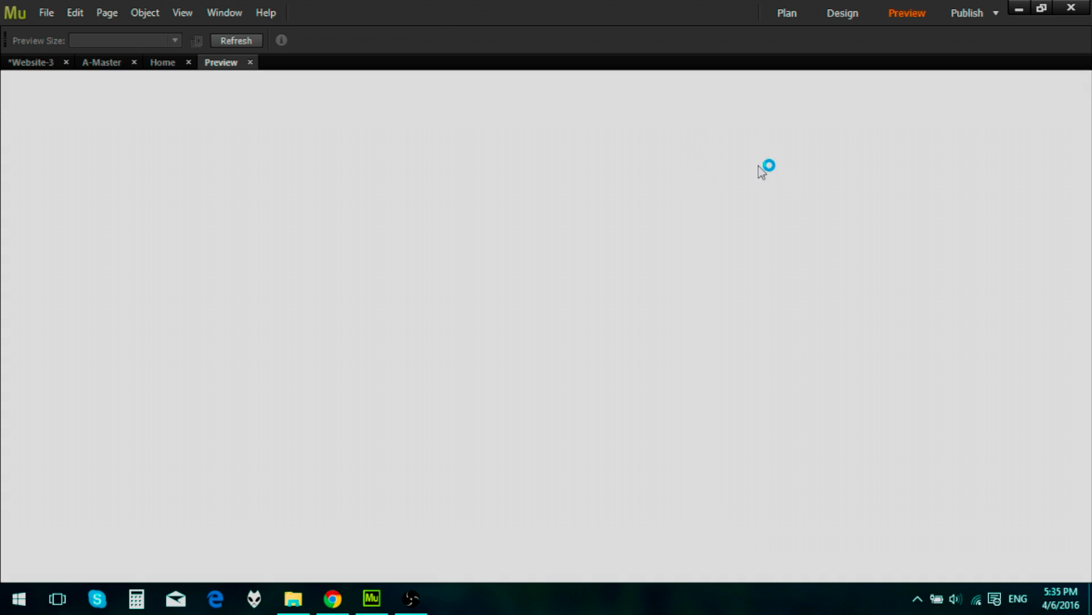
click(588, 107)
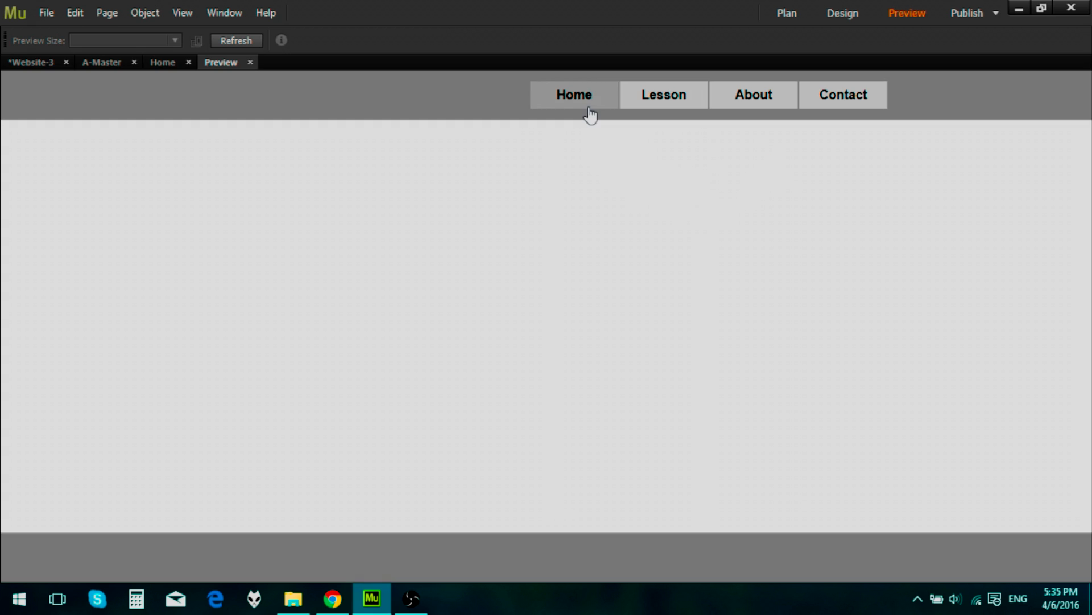
click(862, 107)
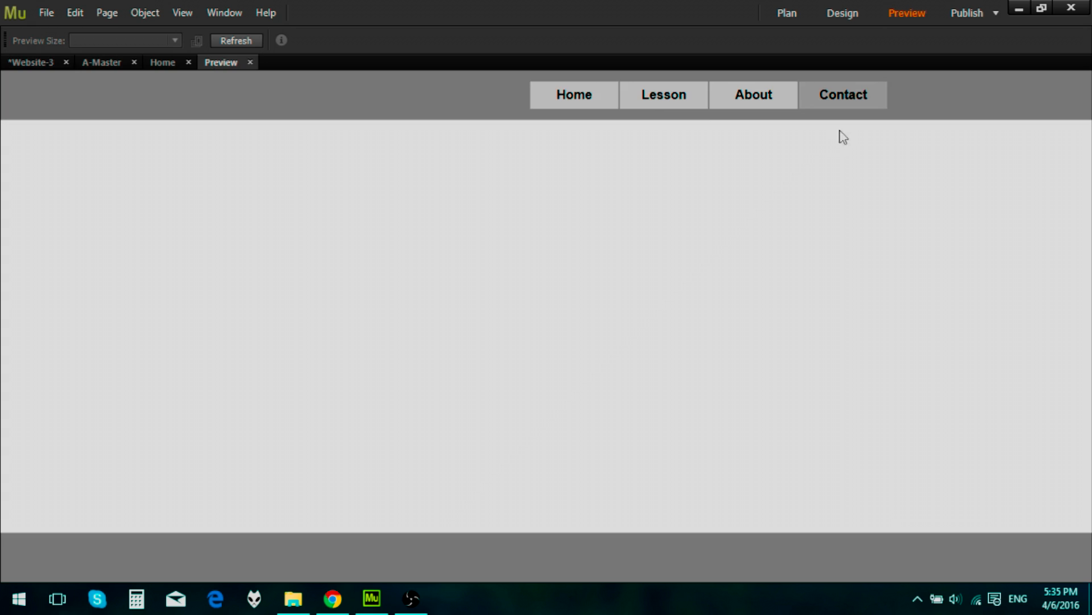
click(580, 107)
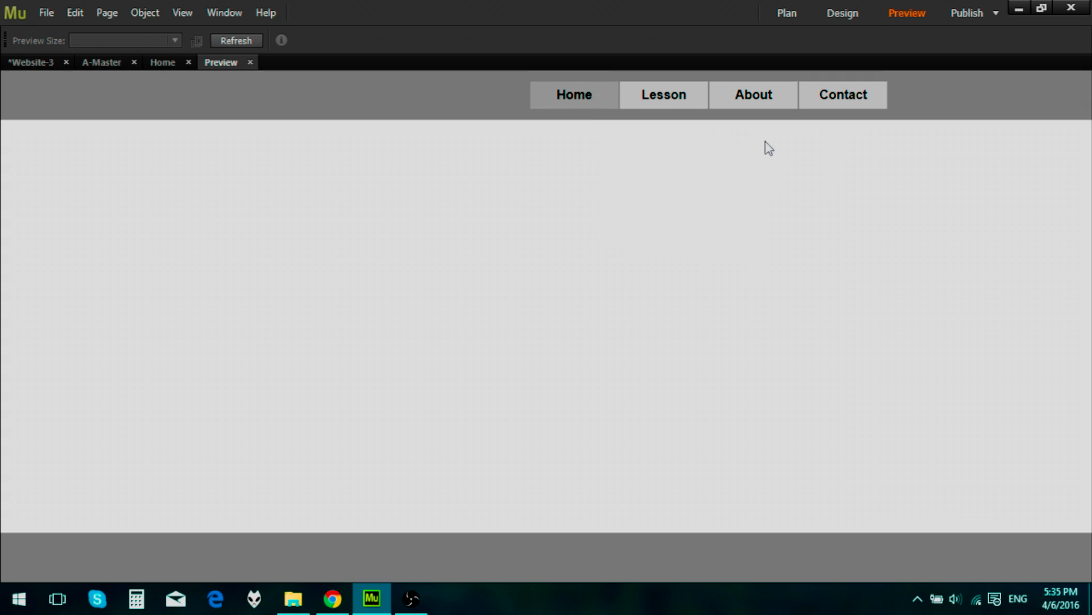
Test the Contact and Home menu links in the page preview, and close the preview
click(851, 107)
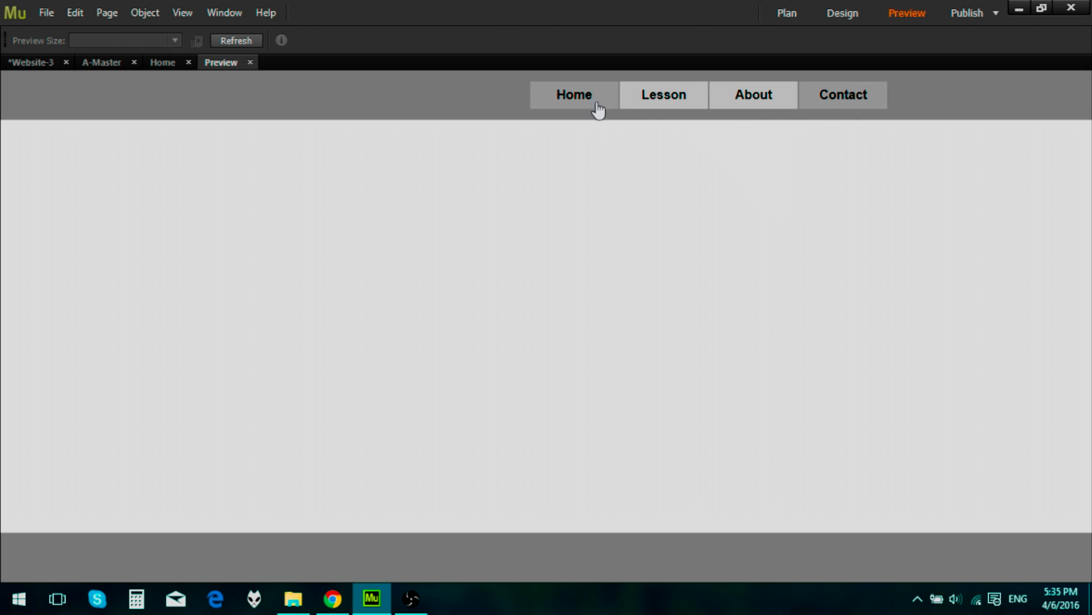
click(586, 108)
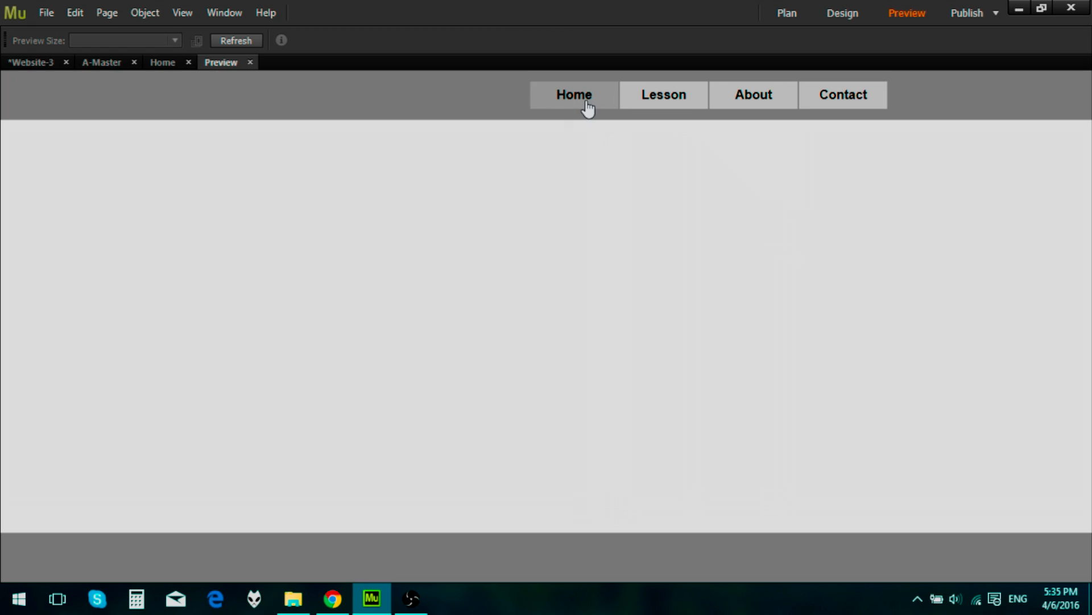
click(250, 62)
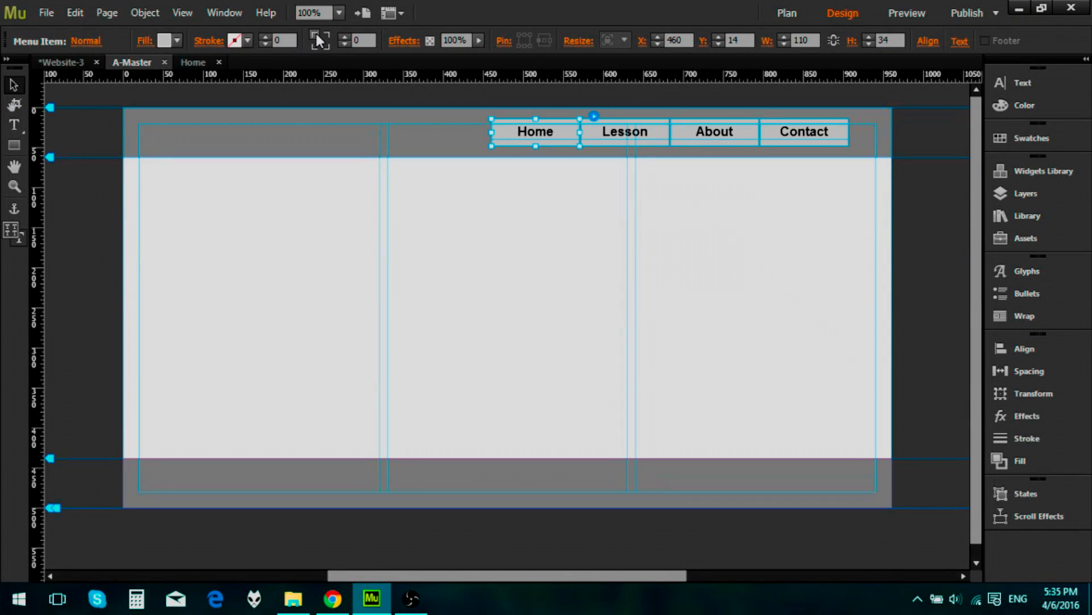
Try rounding the corners of the menu items with a radius of 10
text(10)
click(327, 49)
click(327, 48)
click(615, 238)
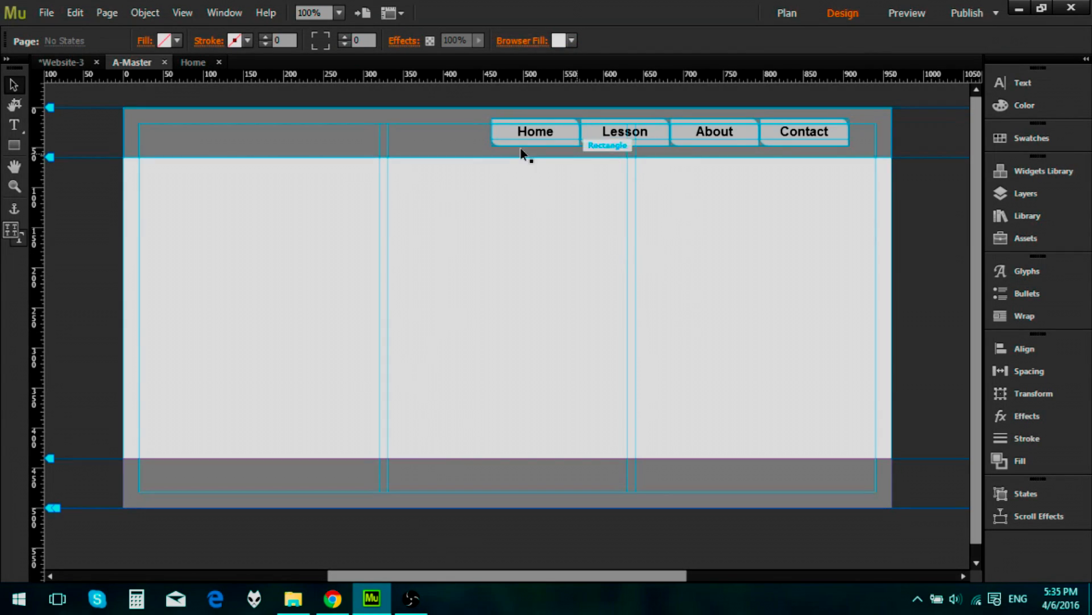
Select the Home menu item, remove its corner rounding and set the Normal state's fill to none
click(534, 137)
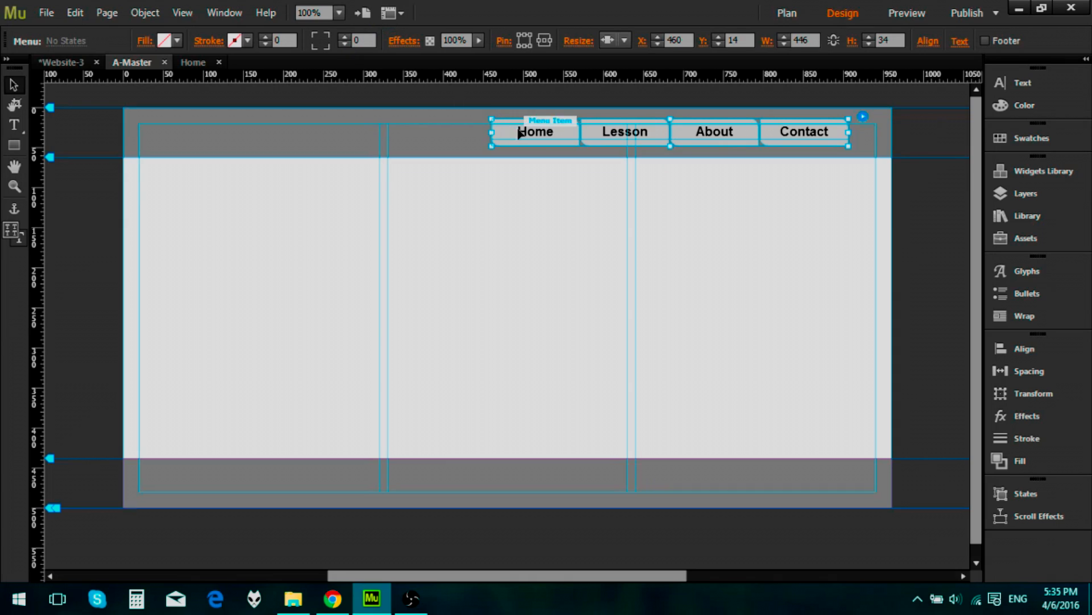
click(511, 140)
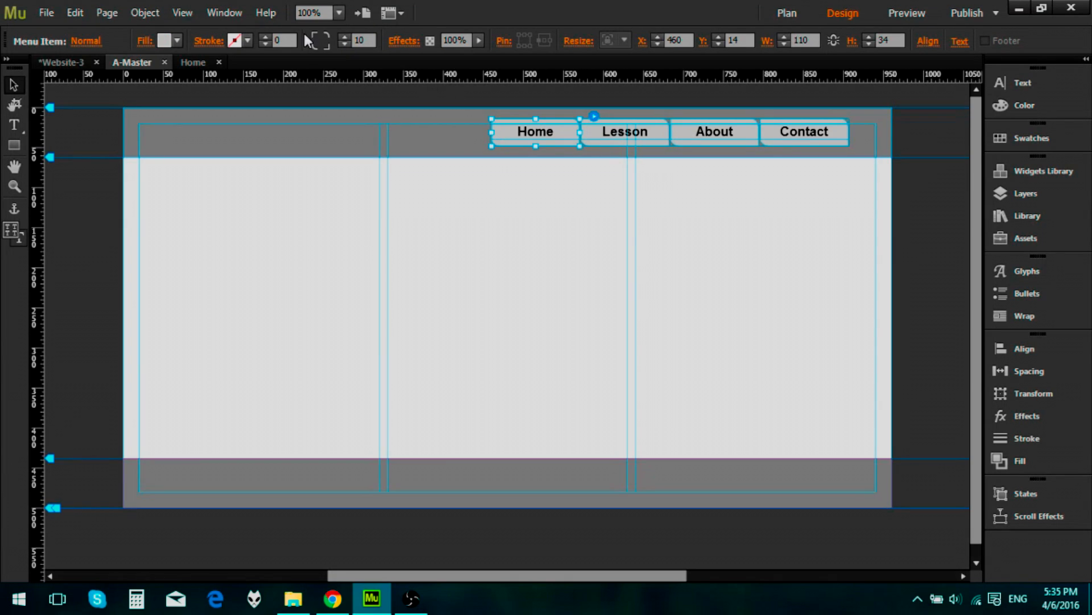
click(327, 36)
click(177, 40)
click(352, 63)
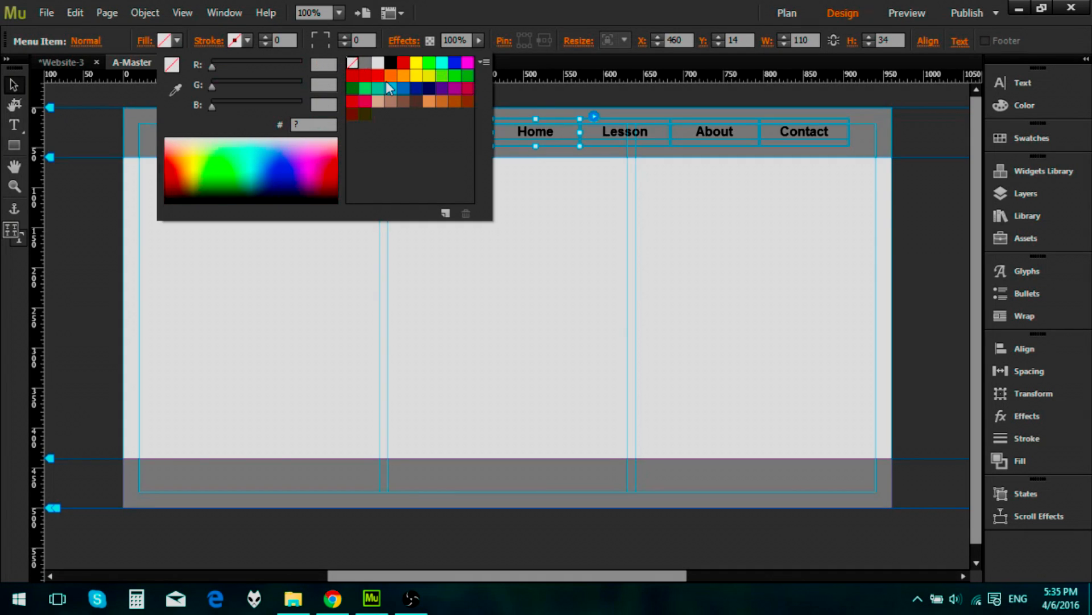
Switch the Home menu item to its Rollover state and check that state's fill colour
click(91, 43)
click(91, 42)
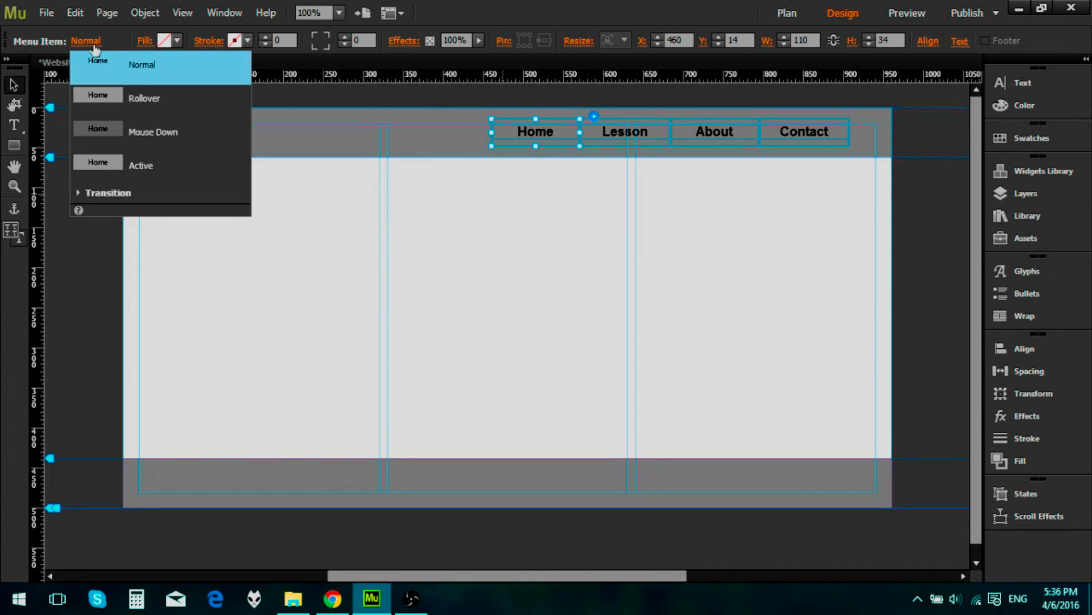
click(146, 103)
click(177, 40)
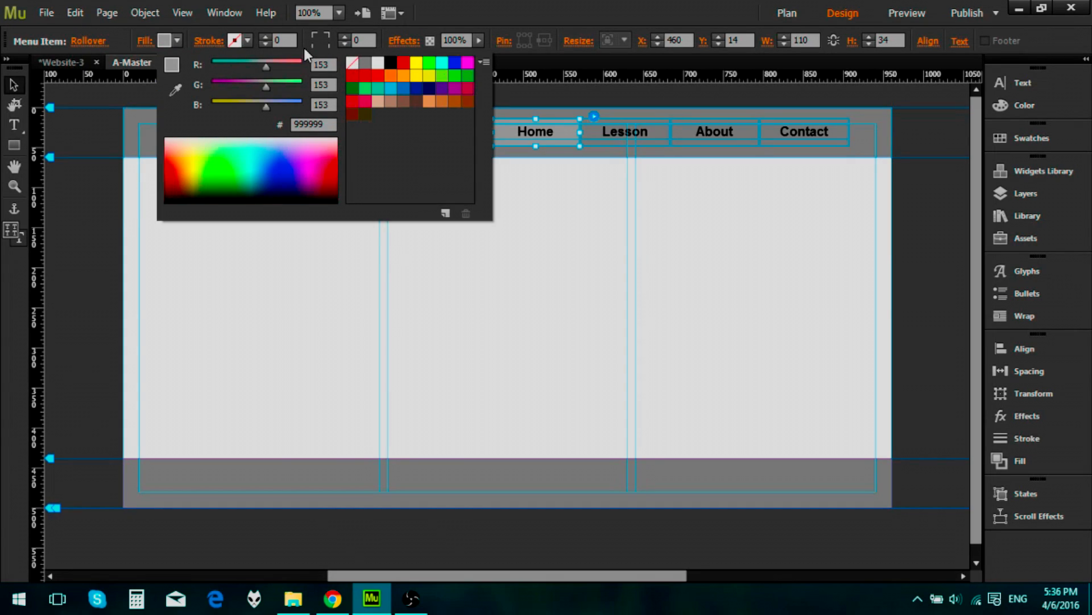
click(90, 43)
click(90, 43)
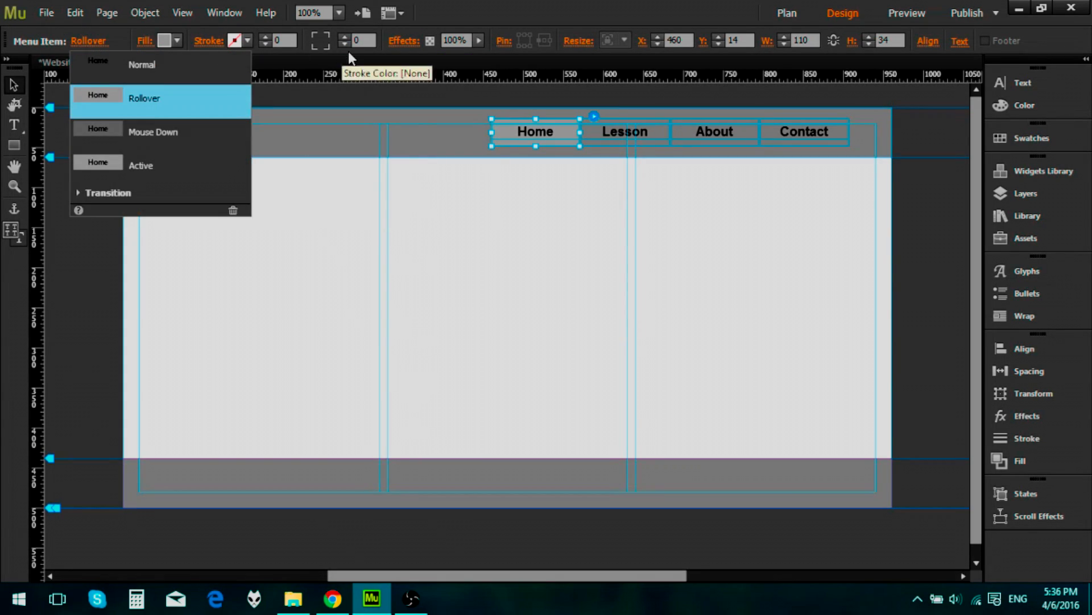
Try lowering the Rollover state's opacity to about 43%, and restore it to 100%
click(478, 40)
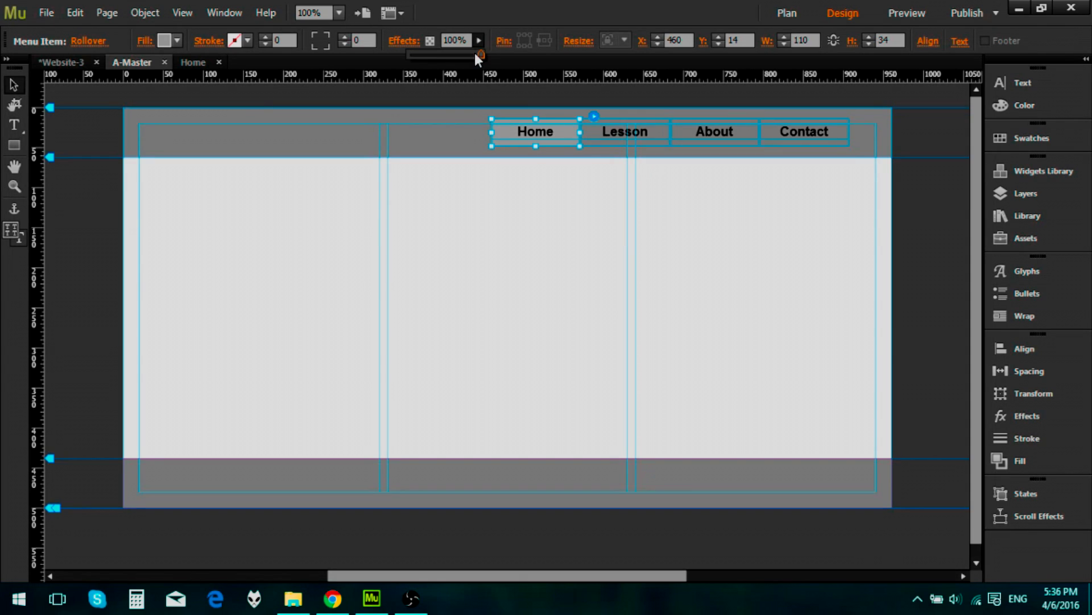
drag(475, 53, 431, 54)
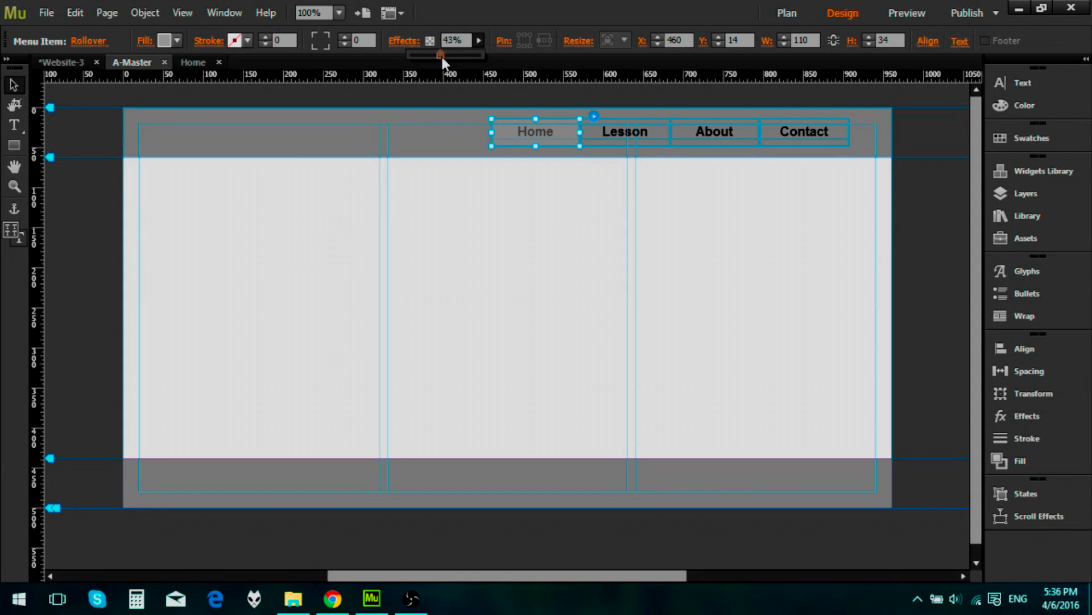
drag(442, 53, 504, 53)
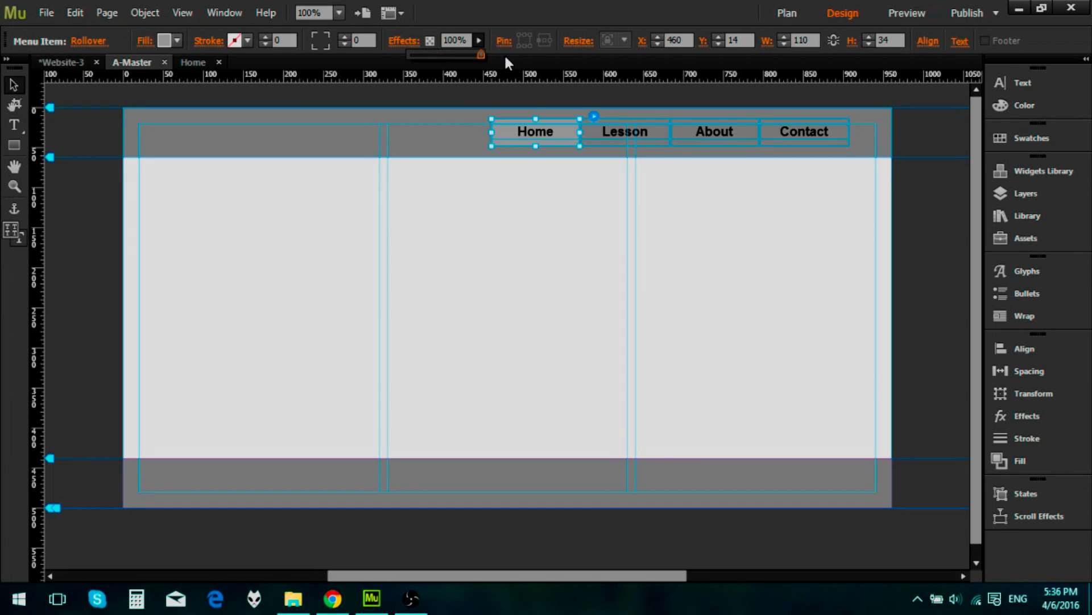
Set the fill of the Home menu item's Rollover and Mouse Down states to none
click(178, 41)
click(353, 64)
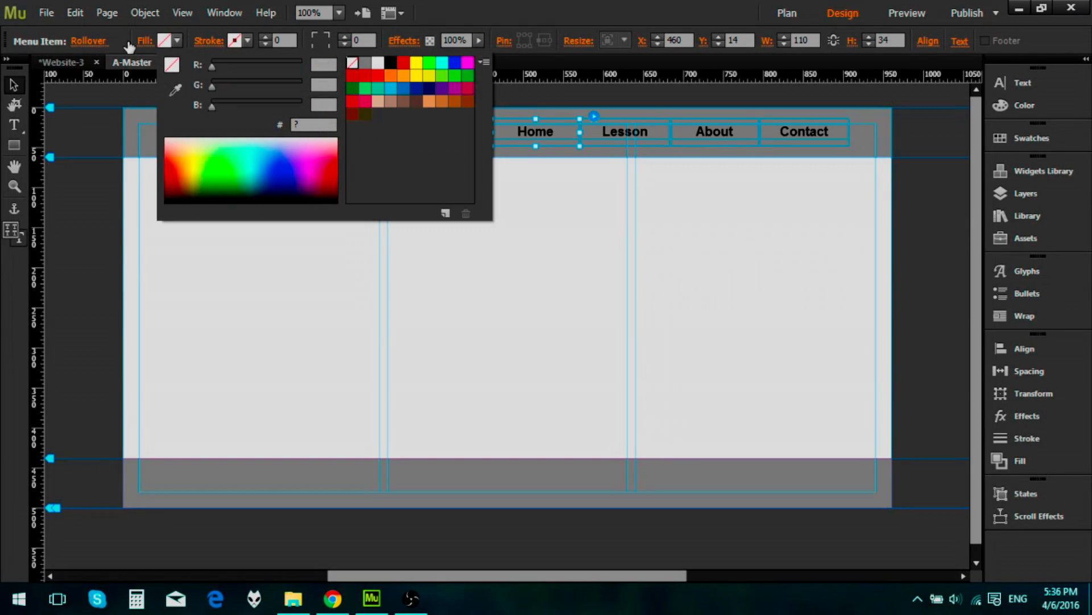
click(103, 43)
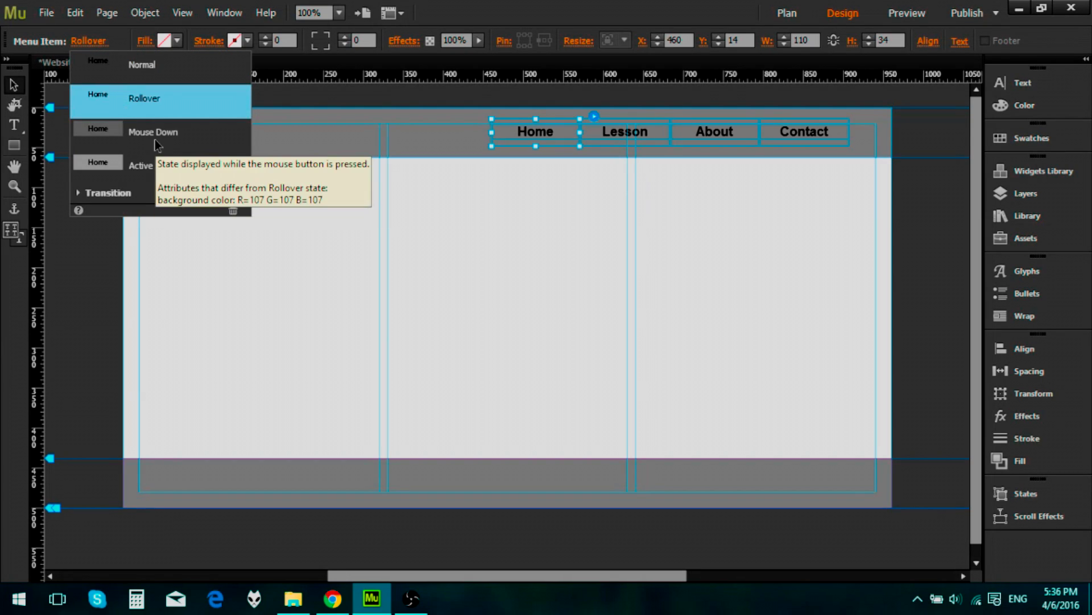
click(155, 139)
click(179, 40)
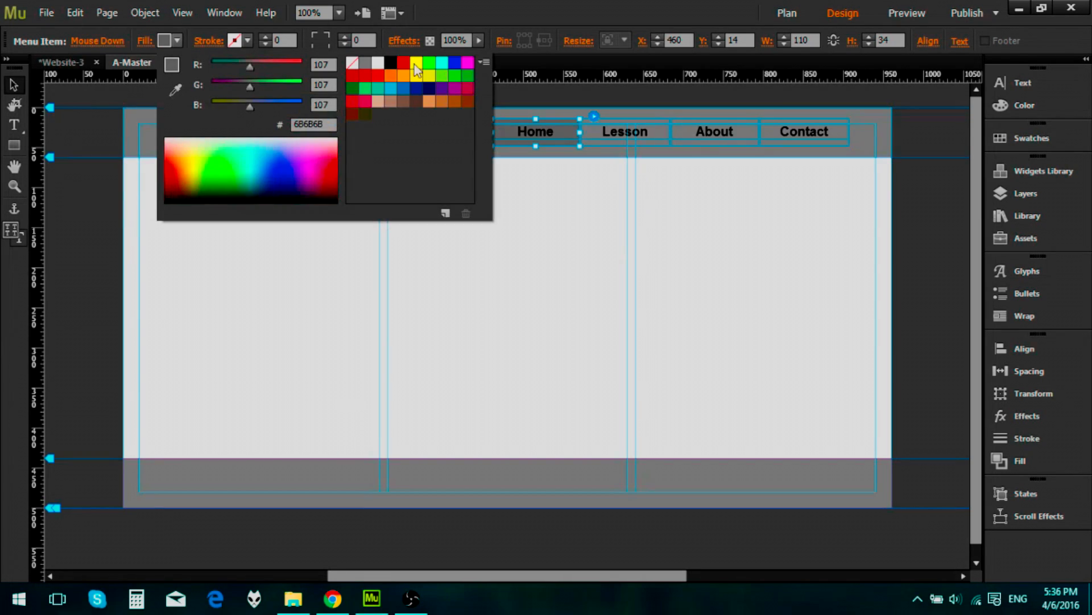
click(354, 60)
Set the fill of the Home menu item's Active state to none and deselect the menu
click(100, 43)
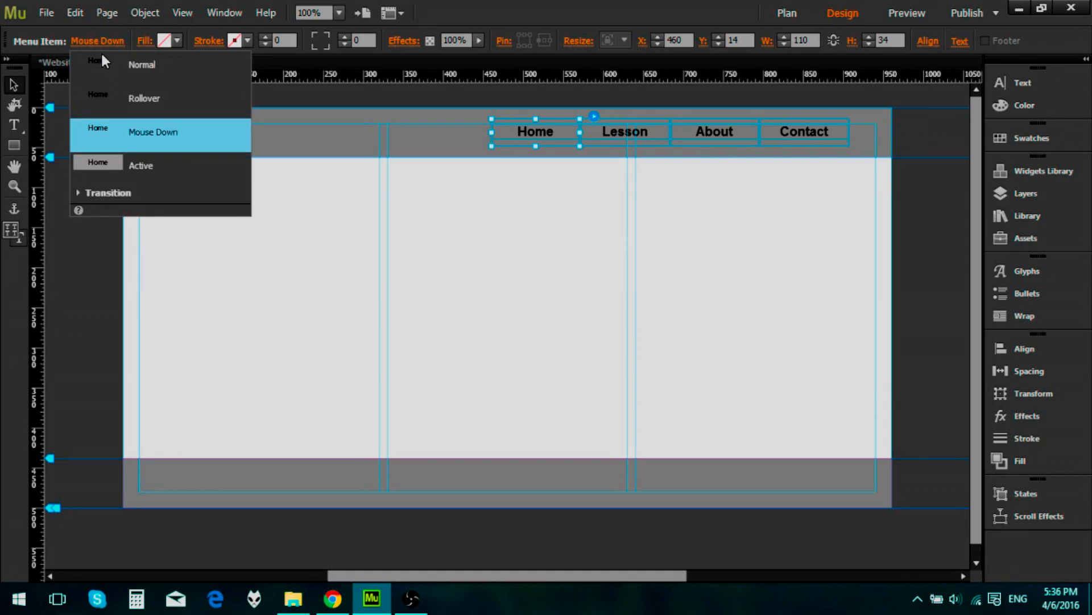
click(135, 166)
click(178, 39)
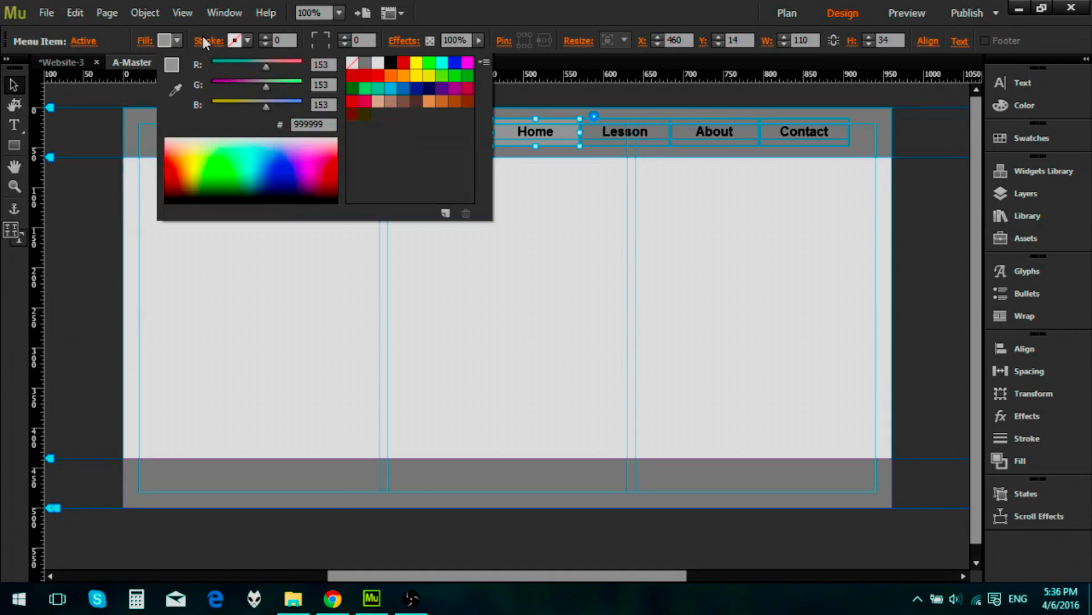
click(352, 66)
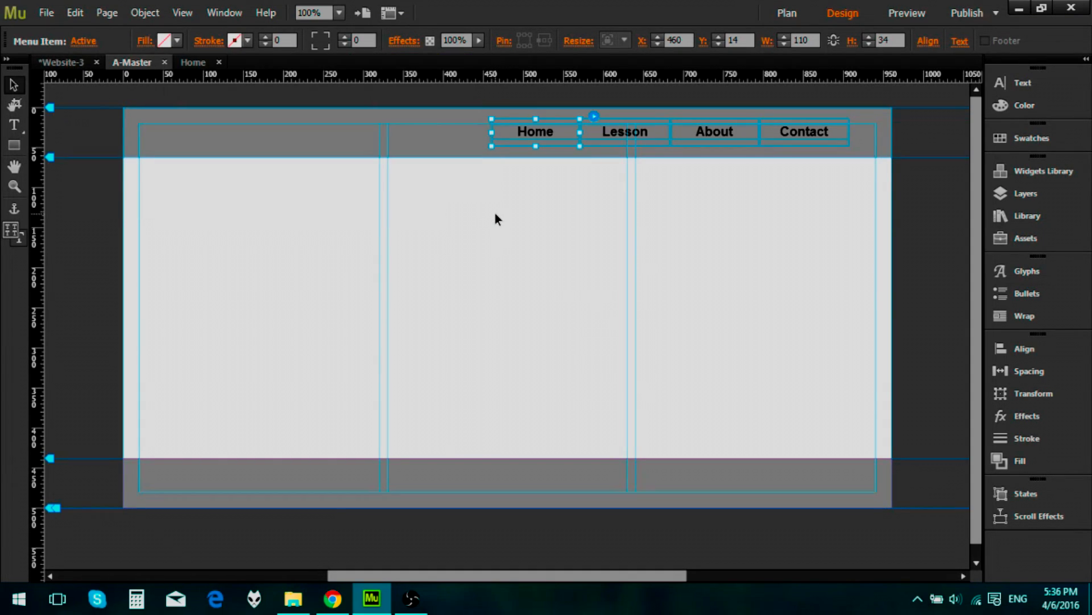
click(494, 212)
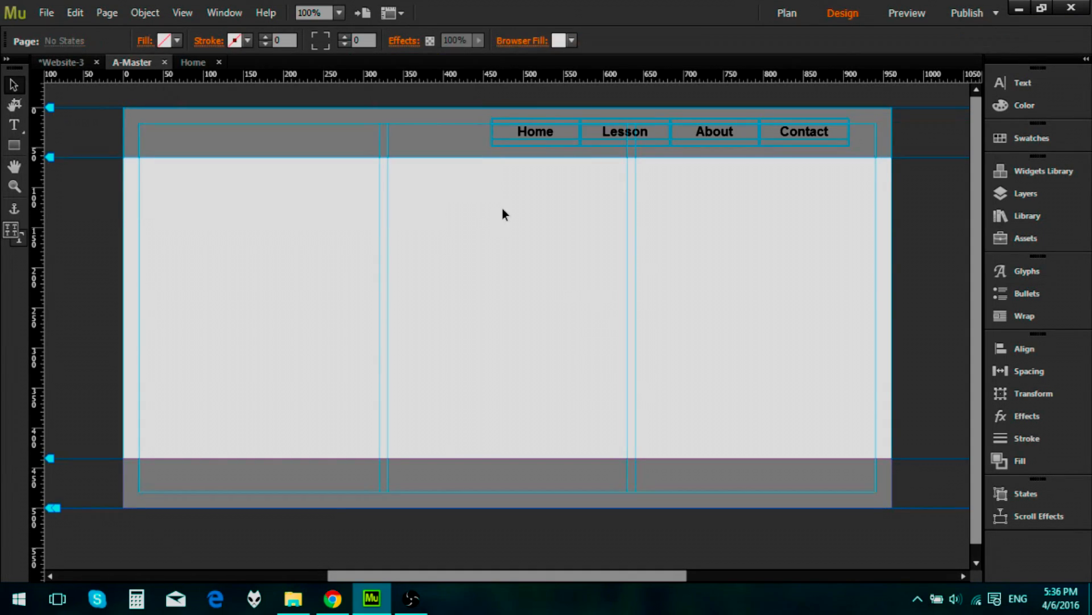
Activate the Rectangle tool, try a grey (7F7F7F) fill on the page and revert it
click(19, 149)
click(177, 40)
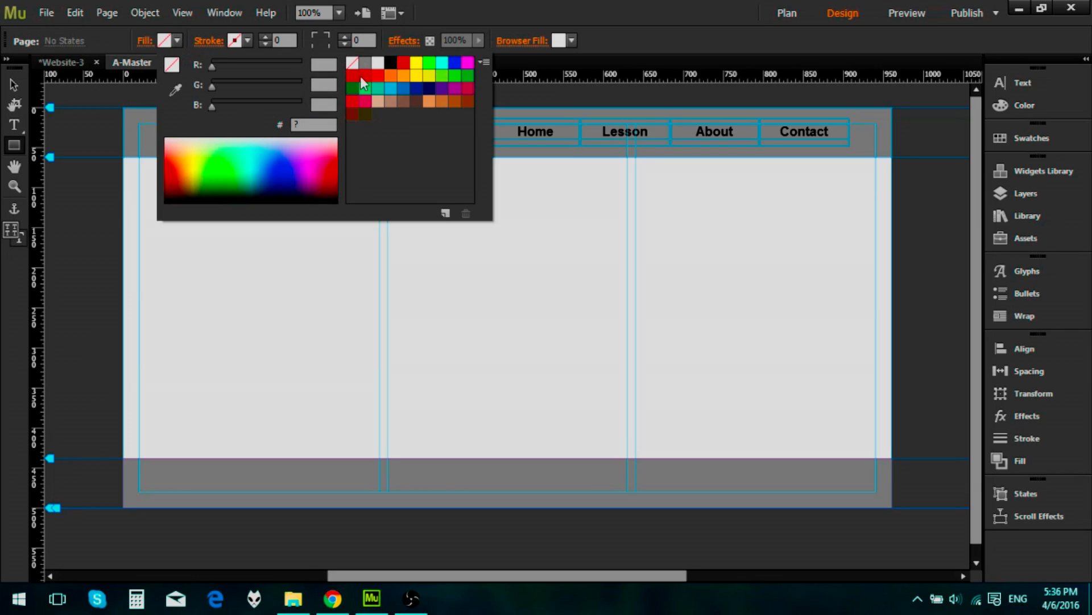
click(369, 62)
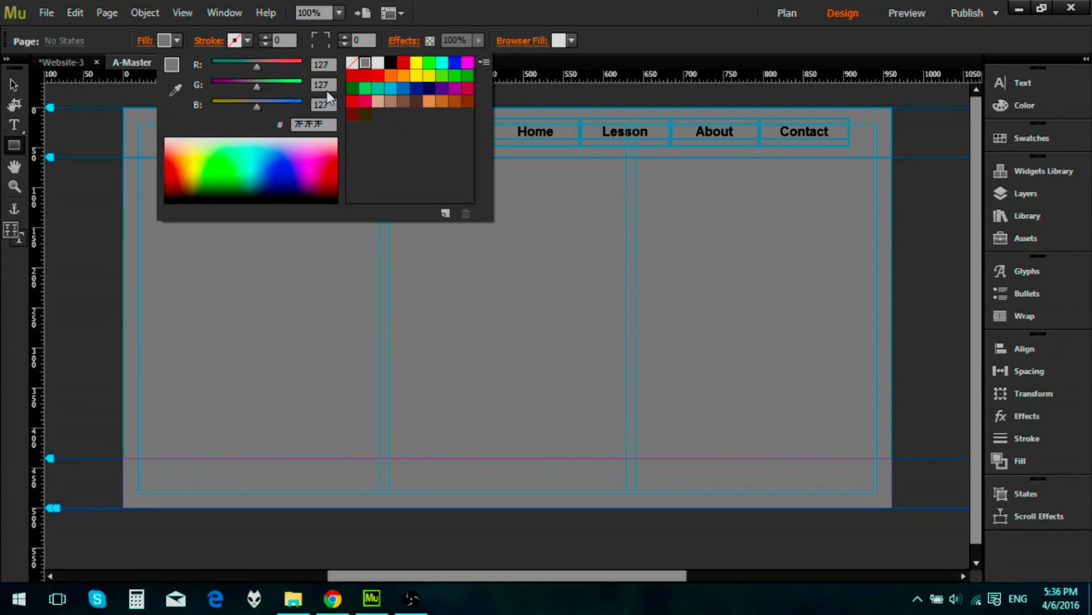
click(485, 244)
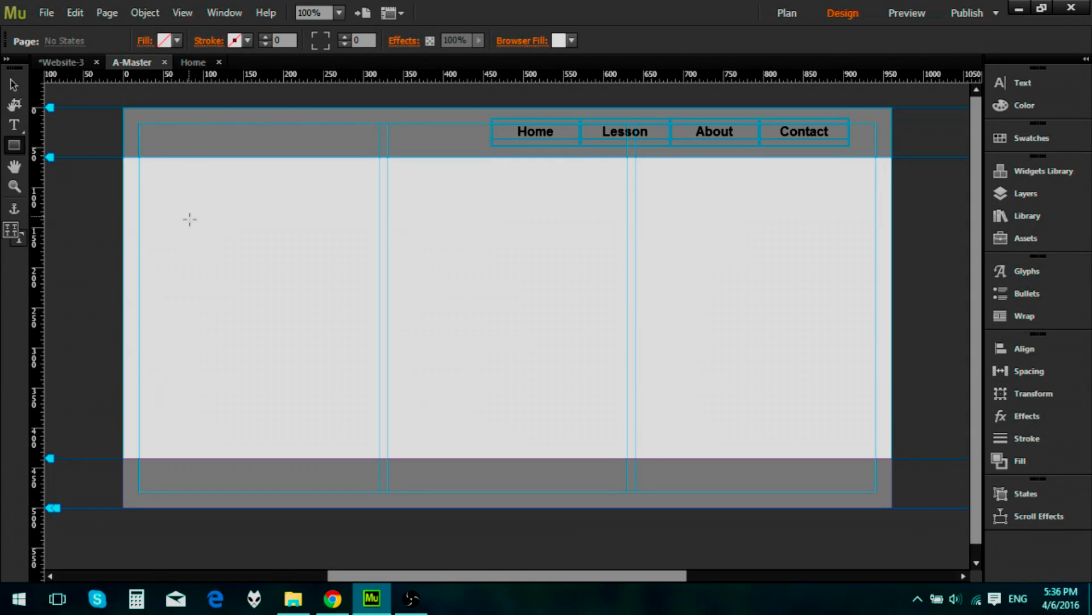
Draw a thin horizontal rectangle about 380 px wide in the page body and fill it with white (FFFFFF)
drag(194, 224, 498, 225)
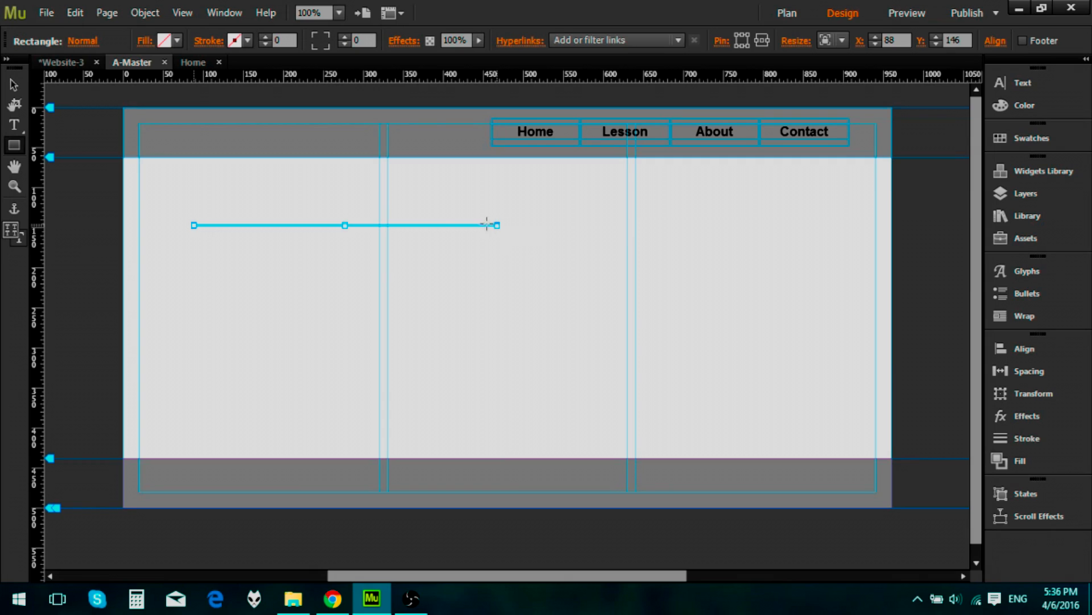
click(177, 40)
click(365, 63)
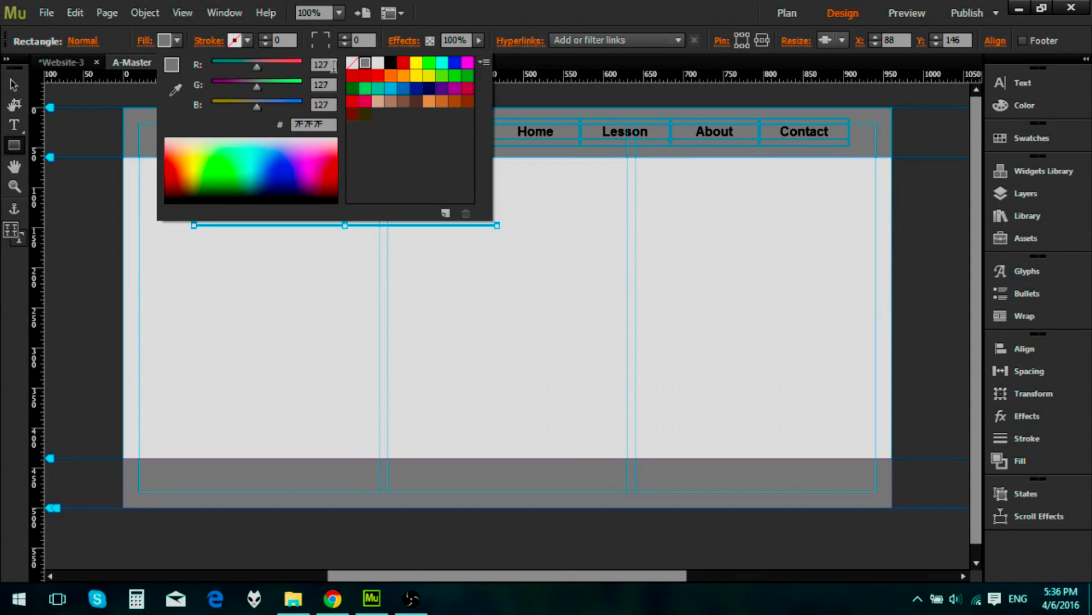
click(334, 65)
click(381, 62)
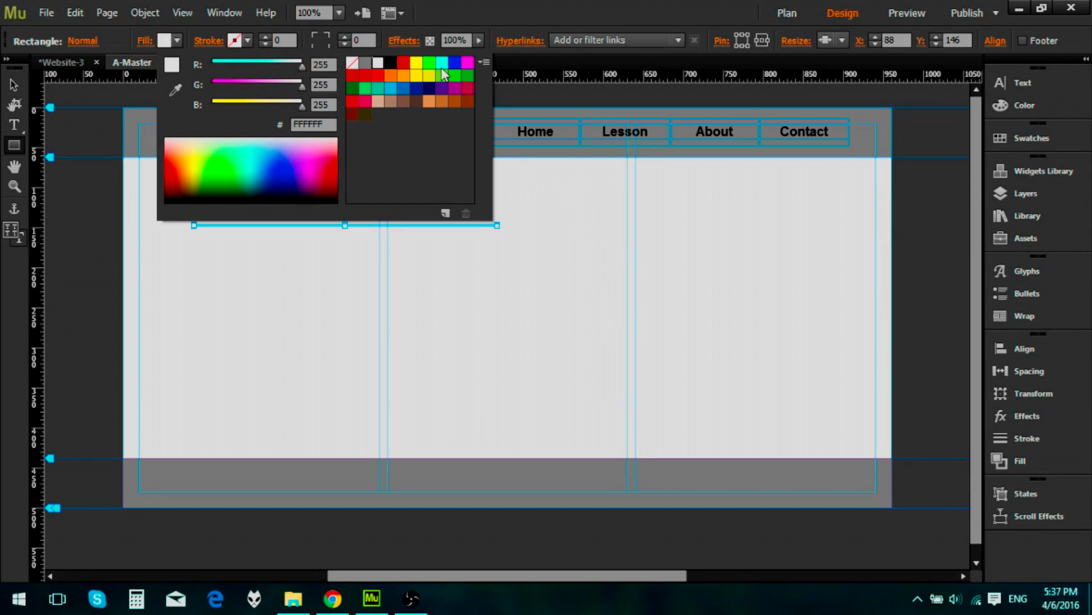
Try black (000000), grey (7F7F7F) and a red value of 200 as the line's fill, and return it to white (FFFFFF)
click(391, 63)
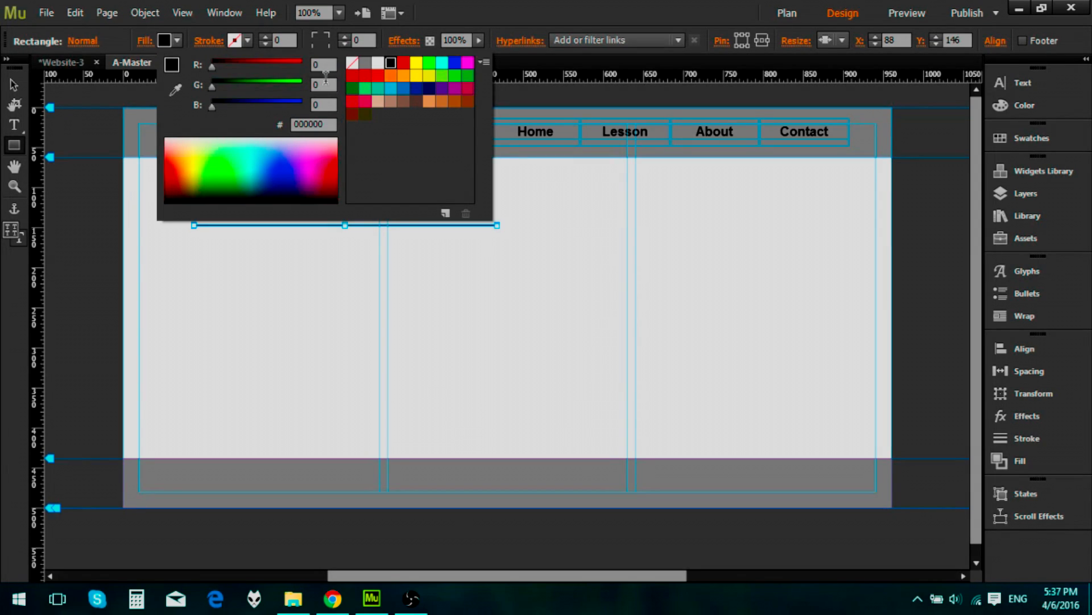
click(365, 63)
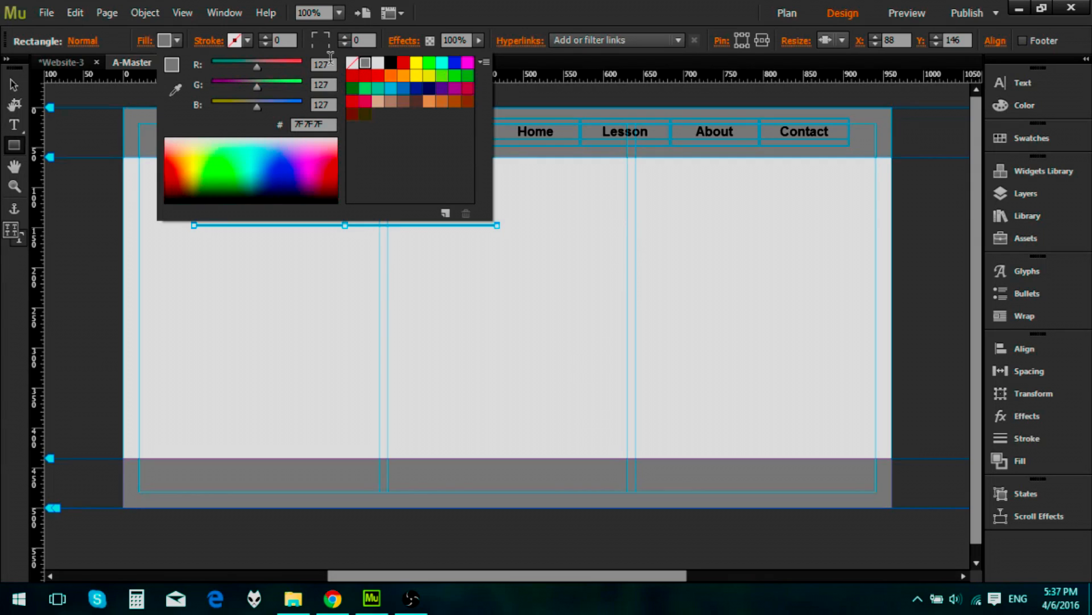
drag(332, 64, 308, 63)
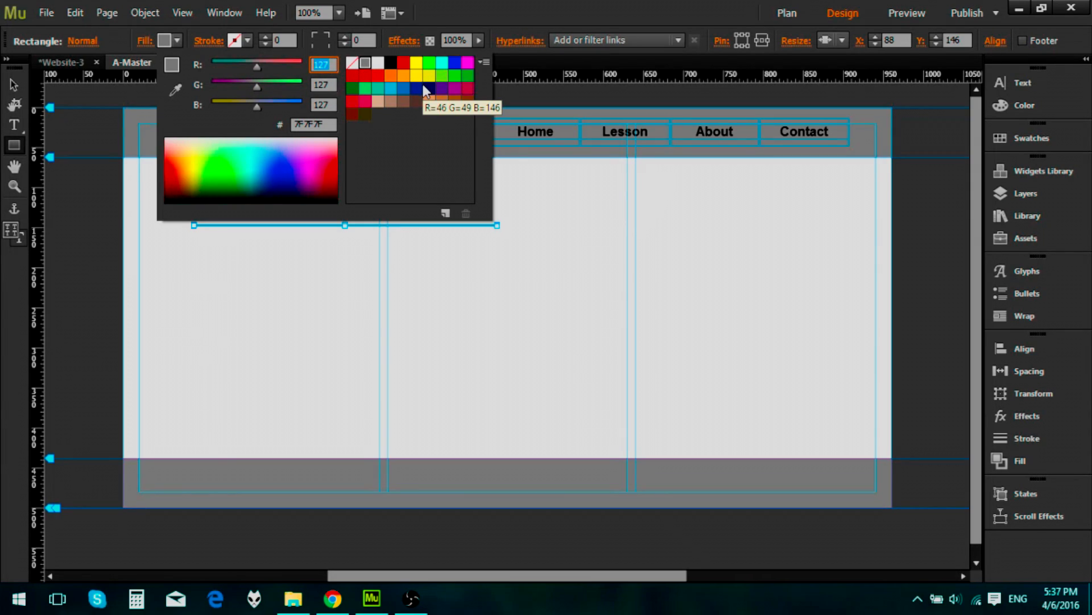
text(200)
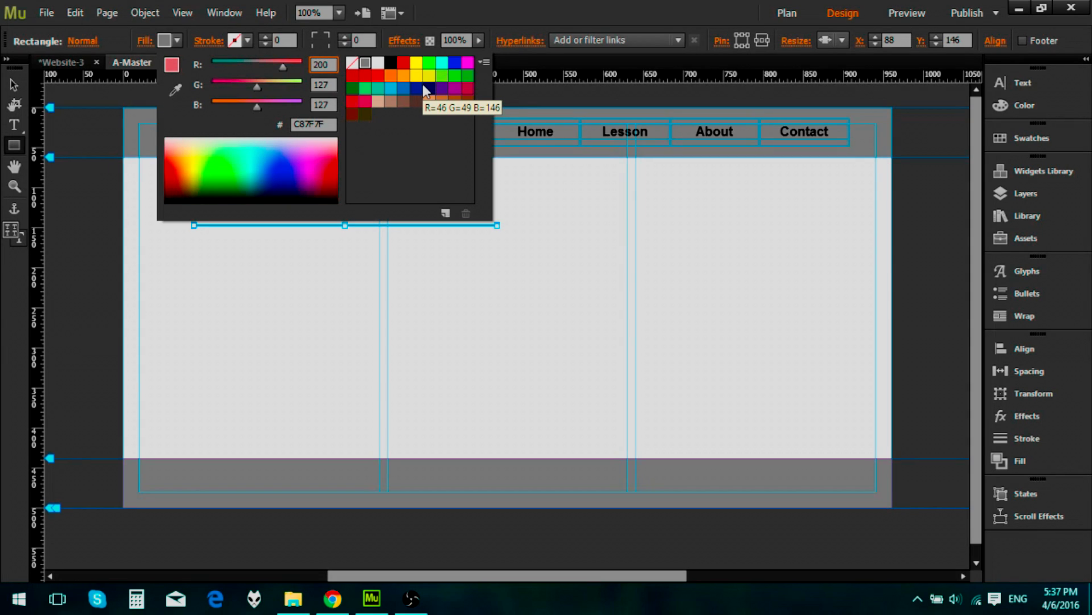
click(378, 63)
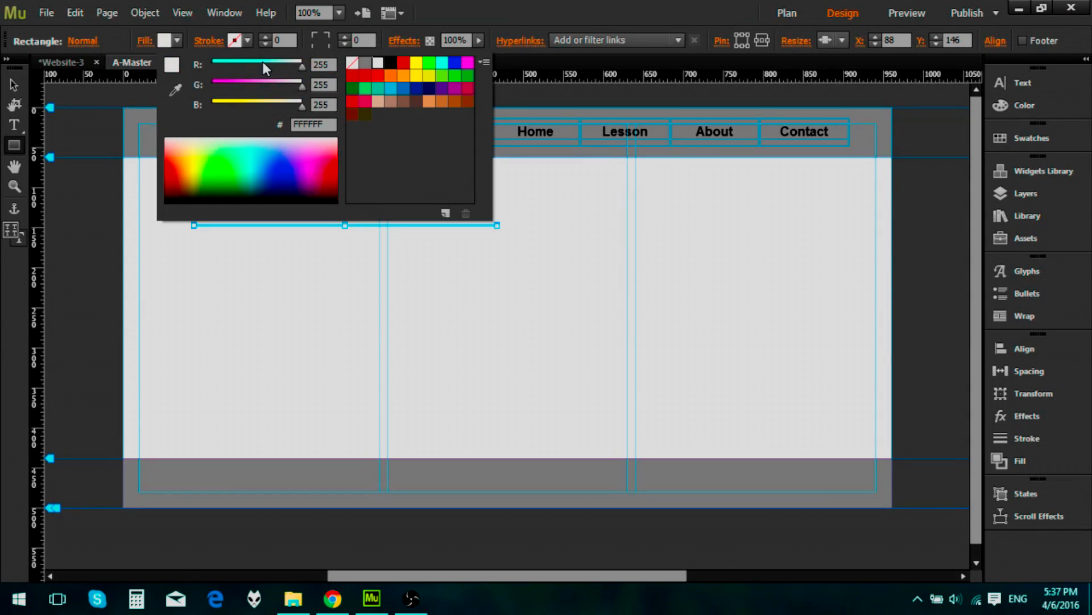
Move the white line beneath the header menu at X 494, Y 54, and preview the page
click(16, 85)
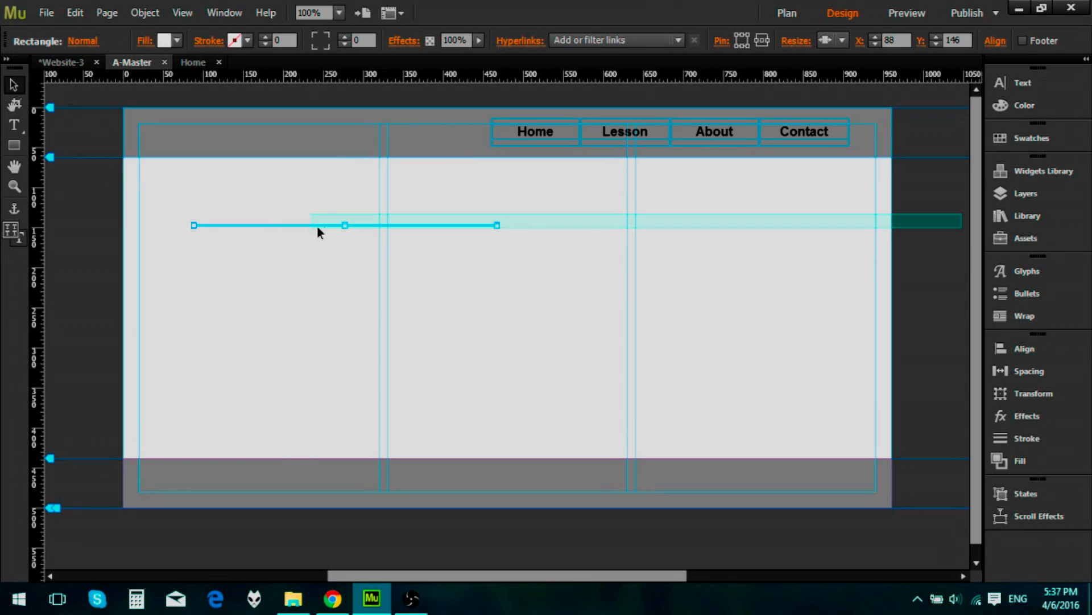
drag(328, 224, 653, 154)
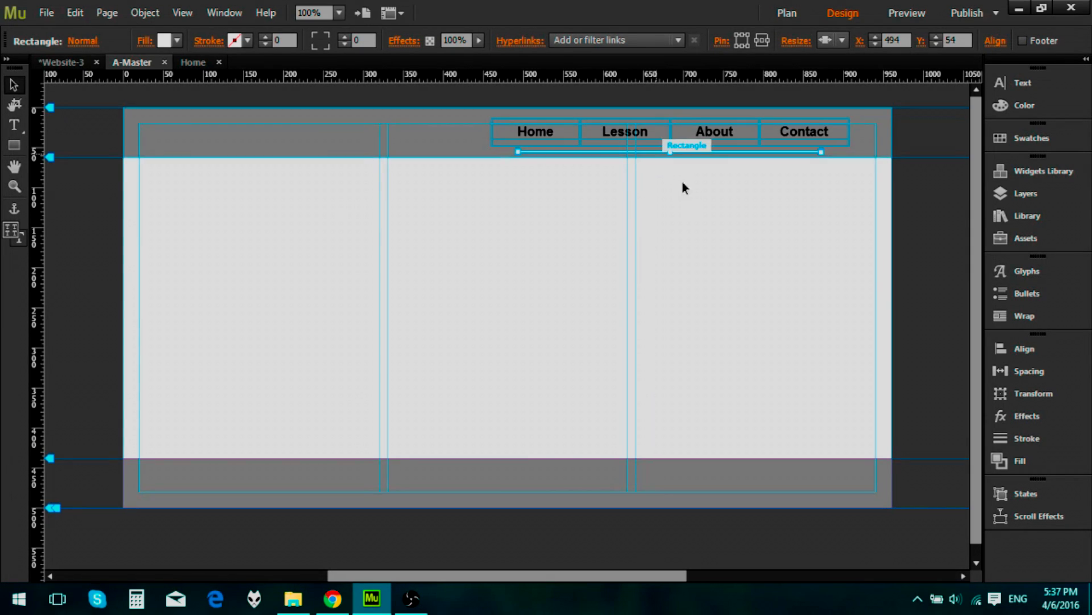
click(691, 206)
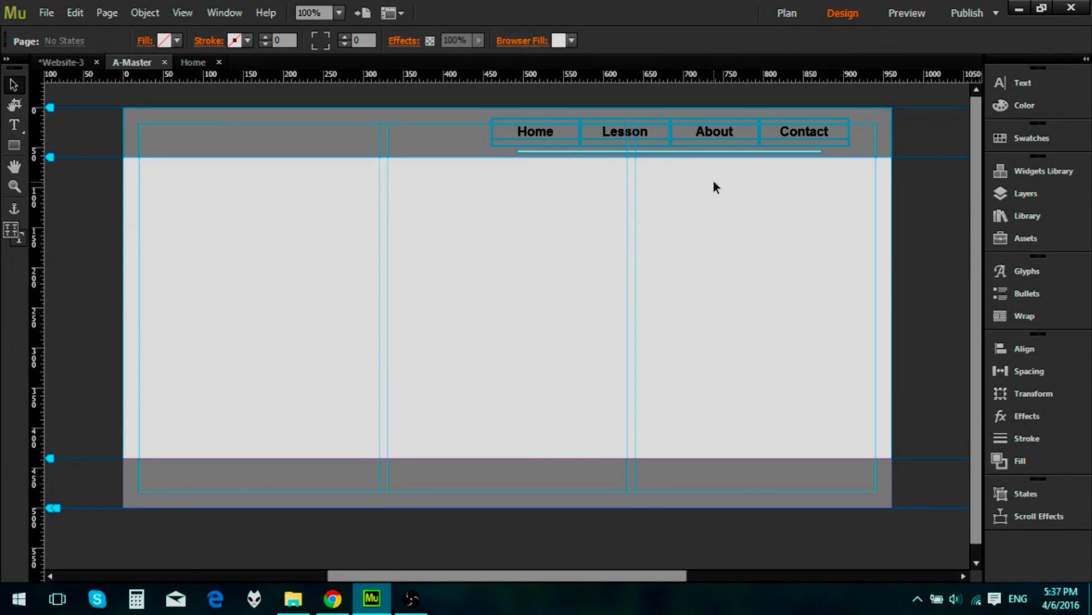
click(899, 12)
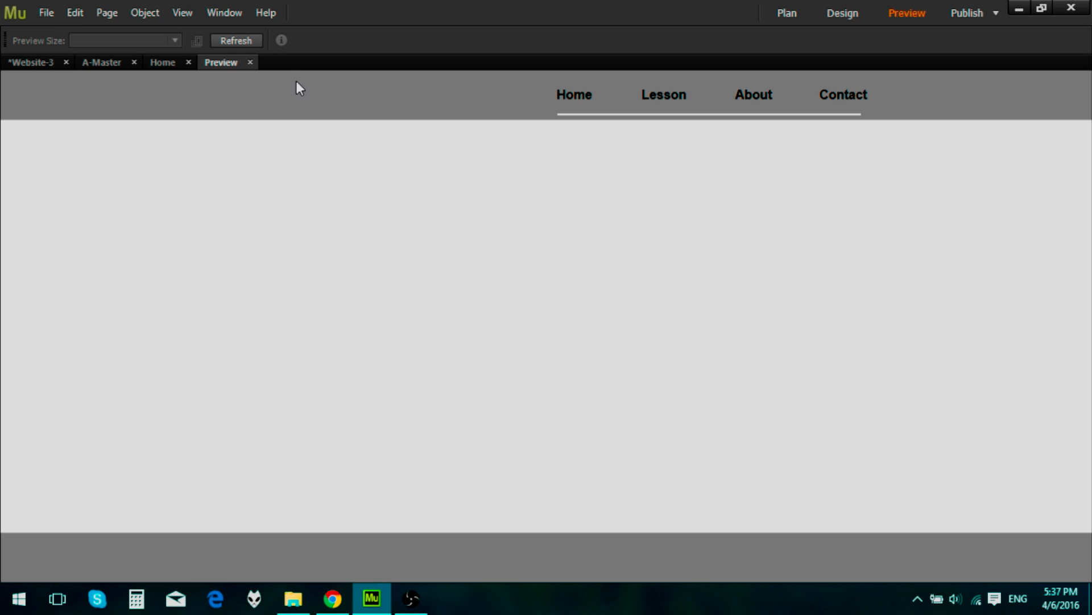
Close the preview and set the opacity of the Home menu item's Rollover state to 60%
click(249, 62)
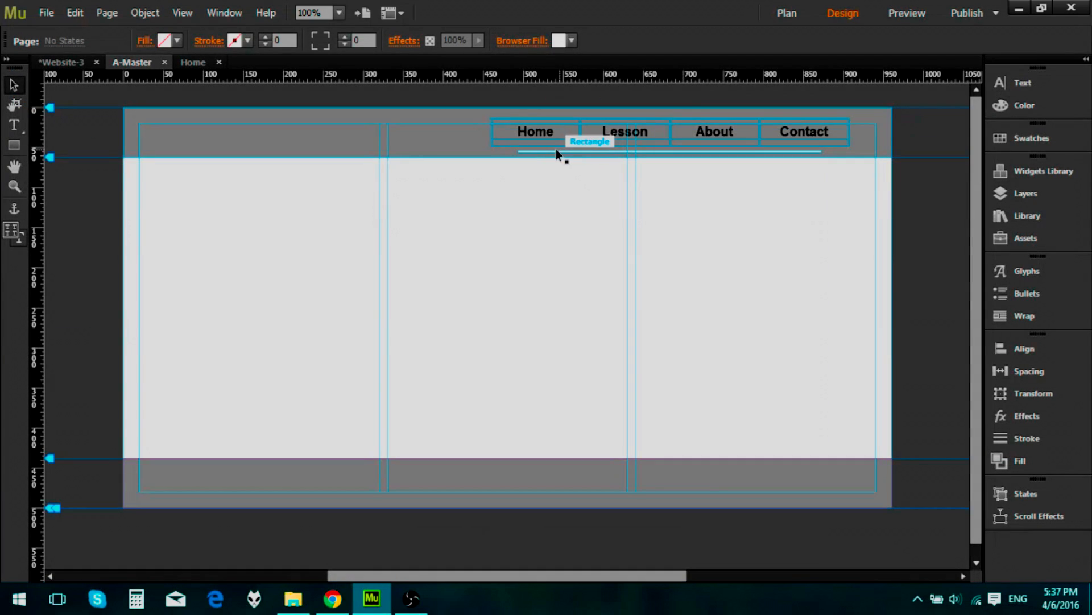
click(538, 135)
click(538, 135)
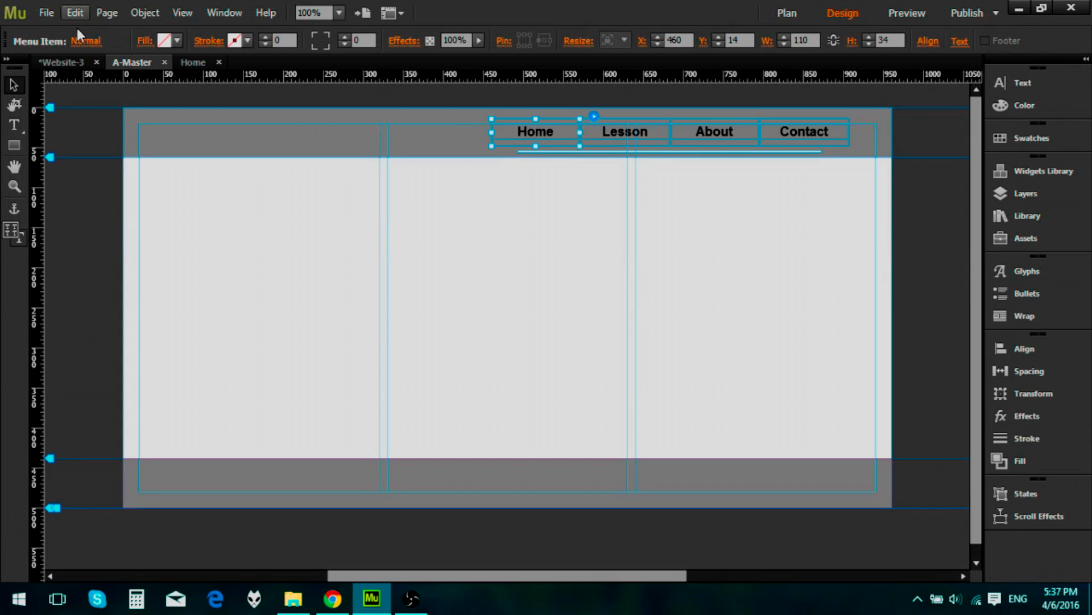
click(85, 41)
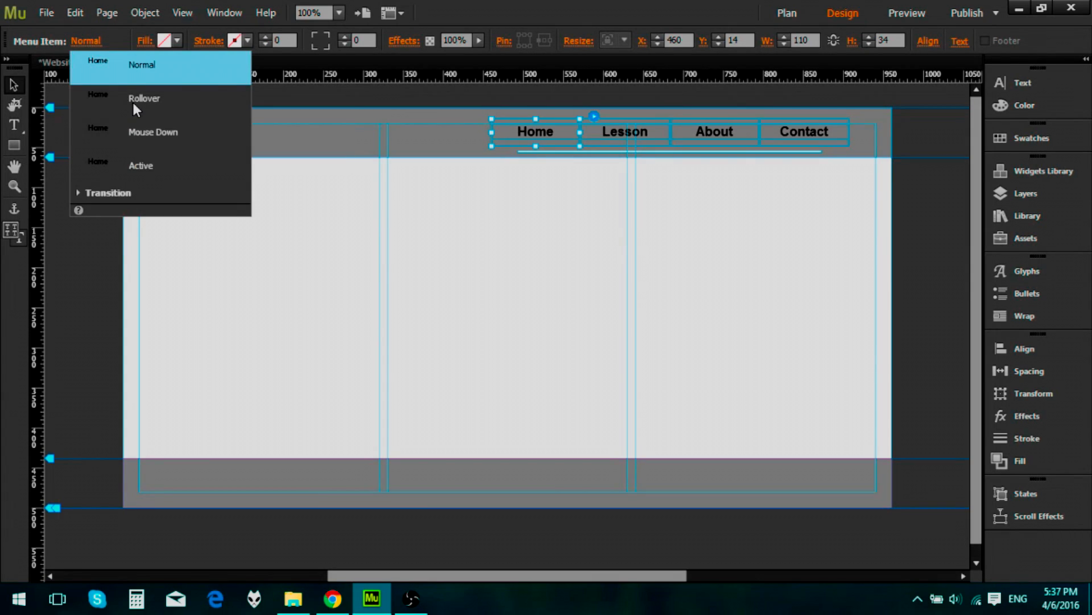
click(134, 103)
click(176, 56)
click(170, 113)
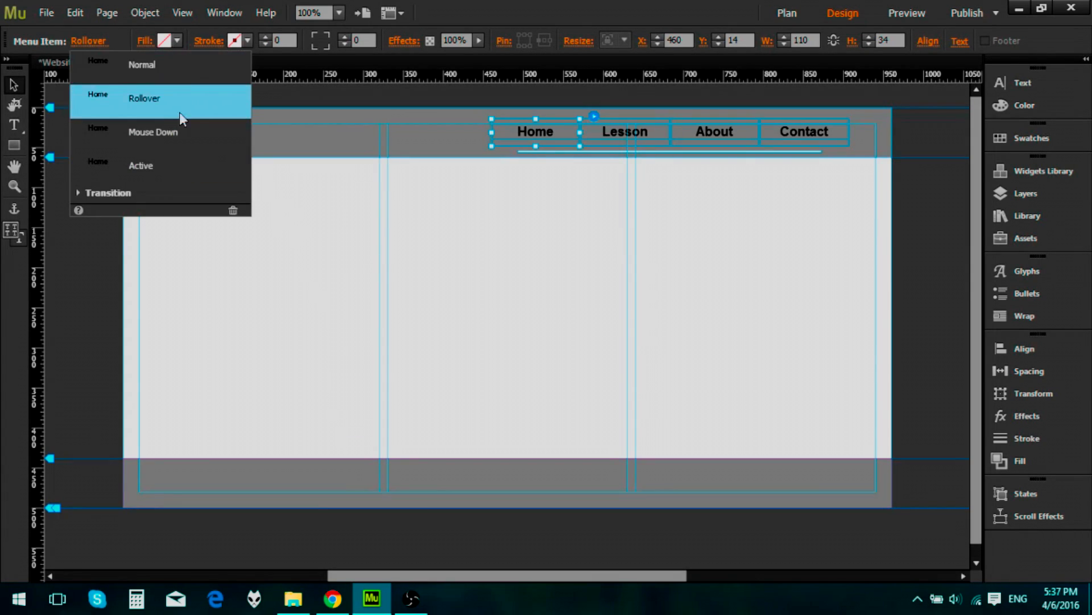
click(478, 41)
drag(477, 61, 457, 54)
click(479, 41)
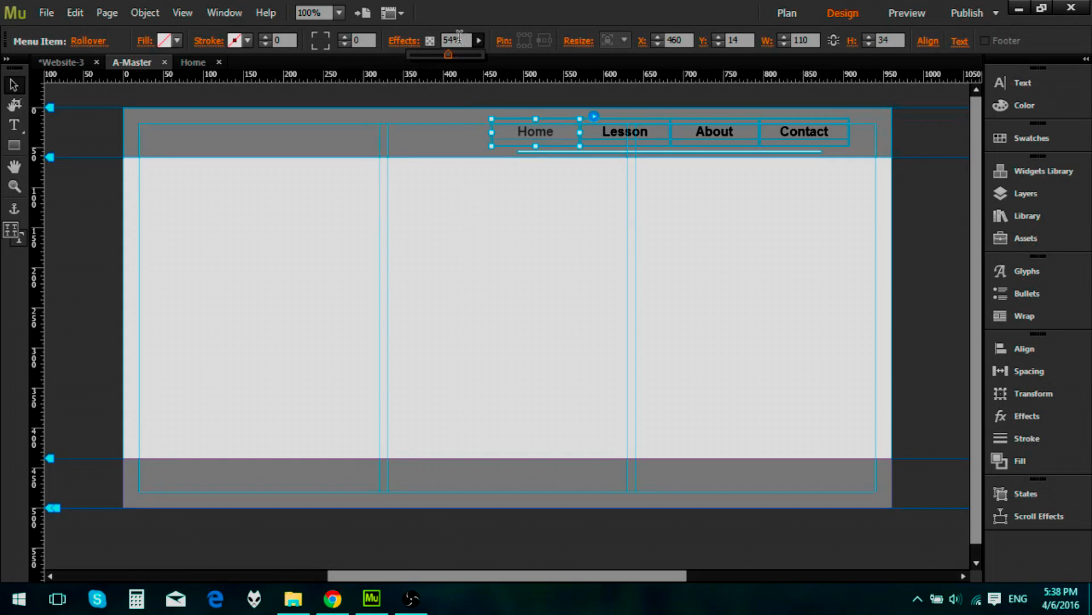
click(445, 40)
text(60)
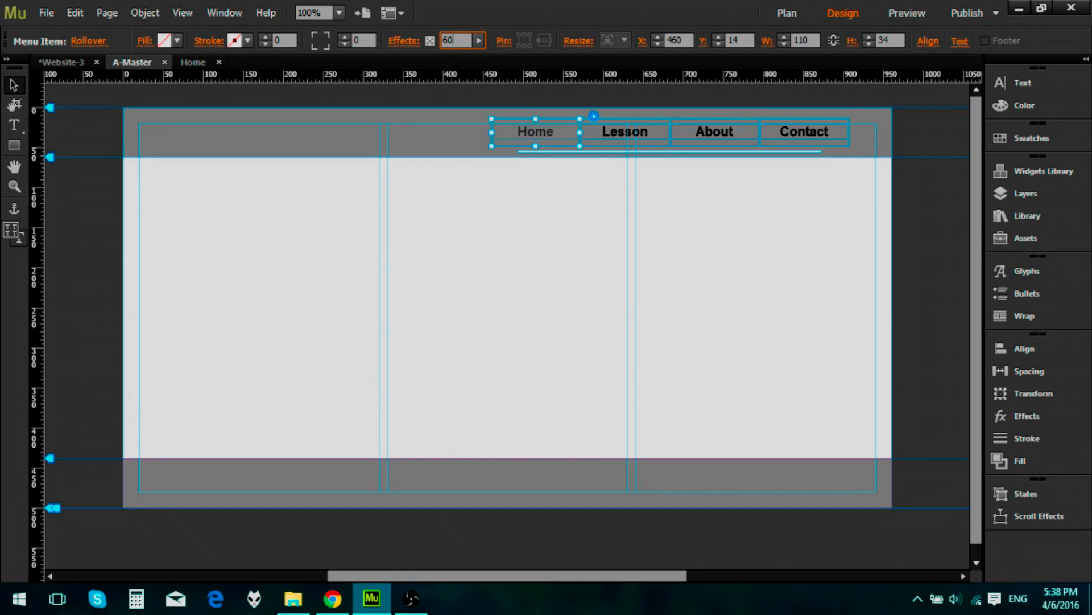
click(483, 263)
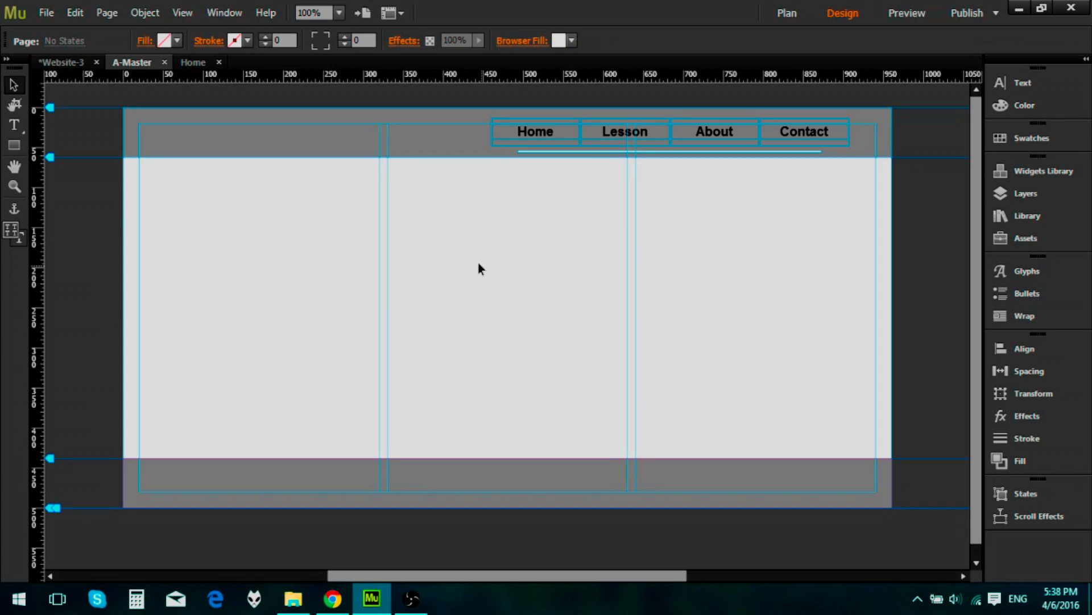
Try white as the text colour of the Home menu label in its Normal state and undo it
click(534, 135)
click(534, 134)
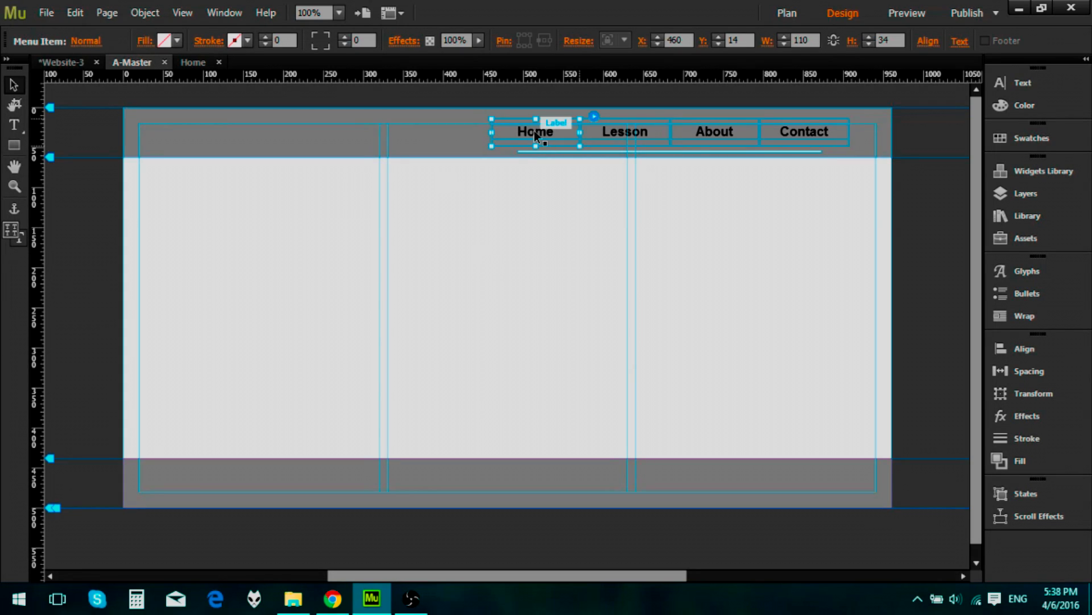
click(74, 41)
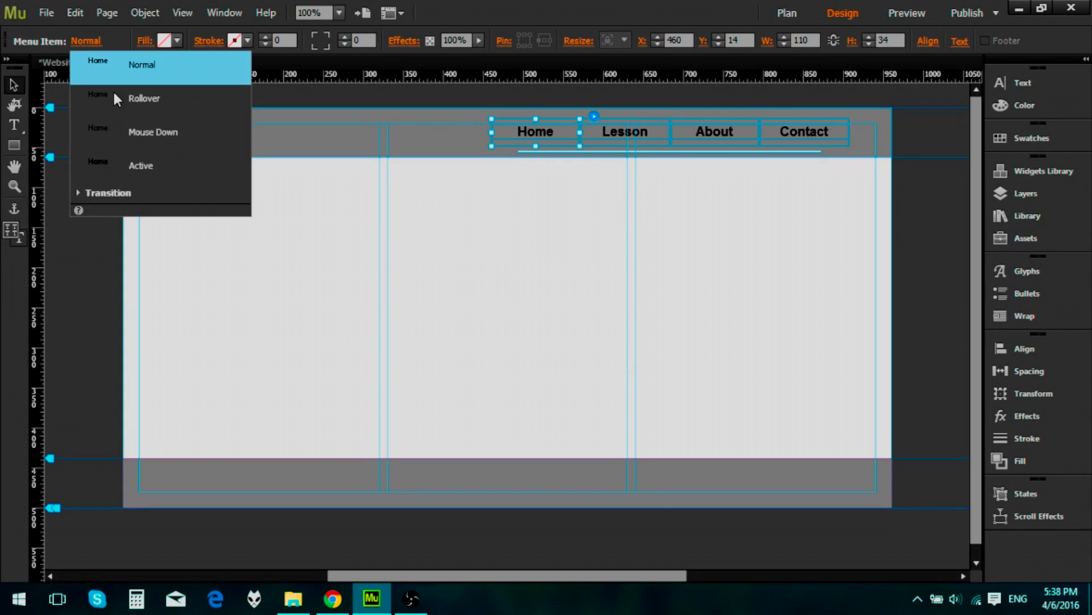
click(161, 163)
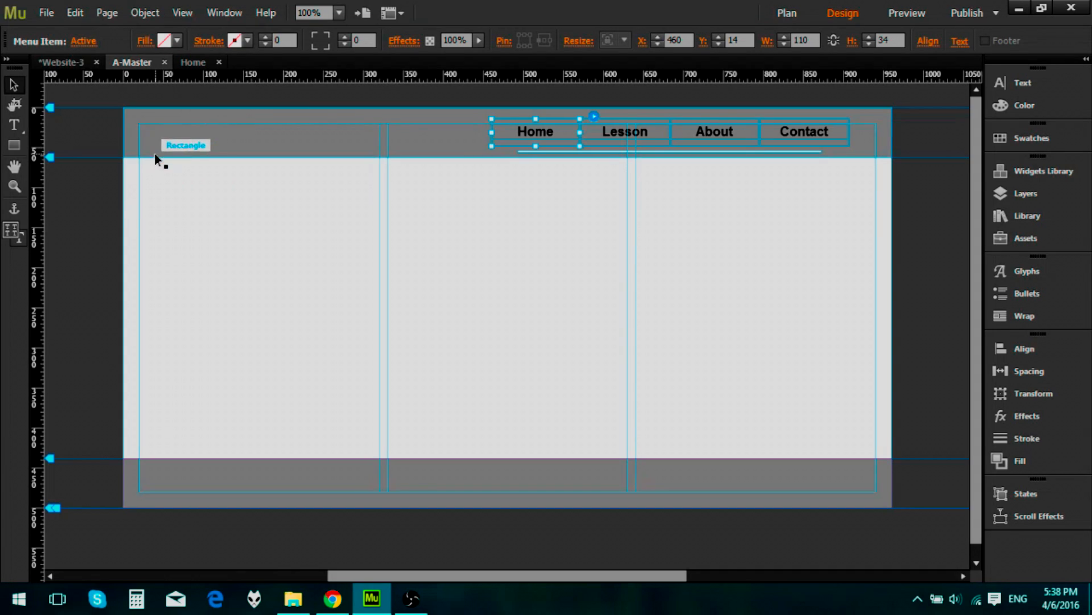
click(541, 132)
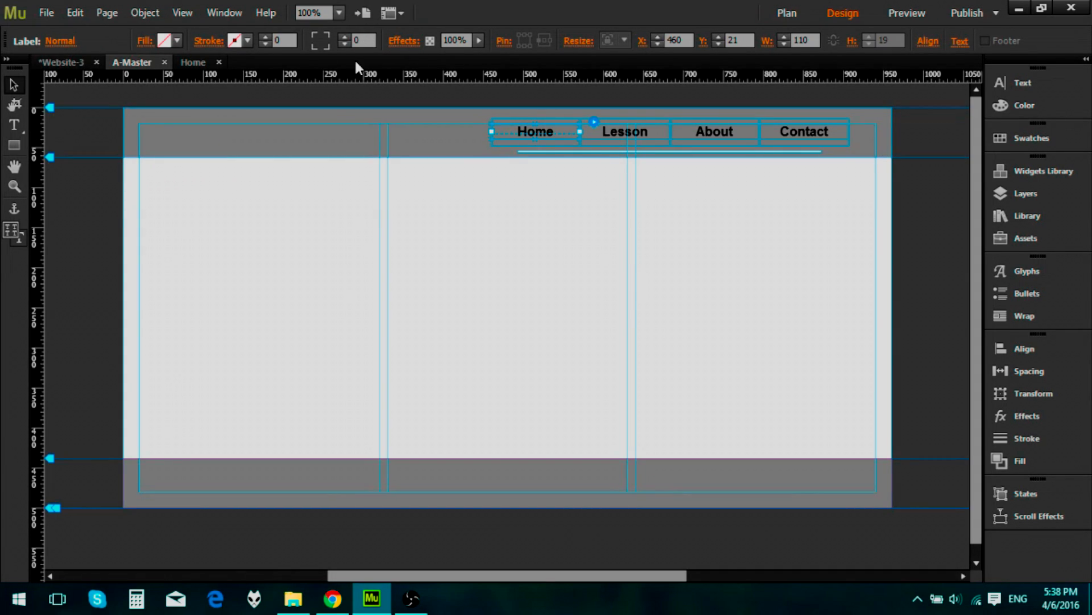
click(539, 131)
click(387, 40)
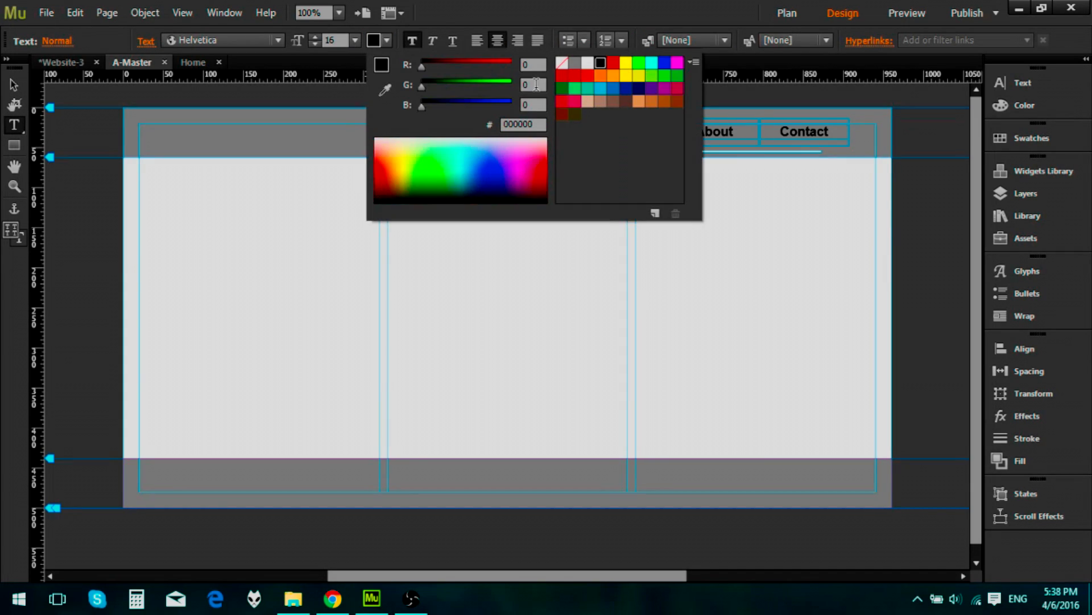
click(594, 88)
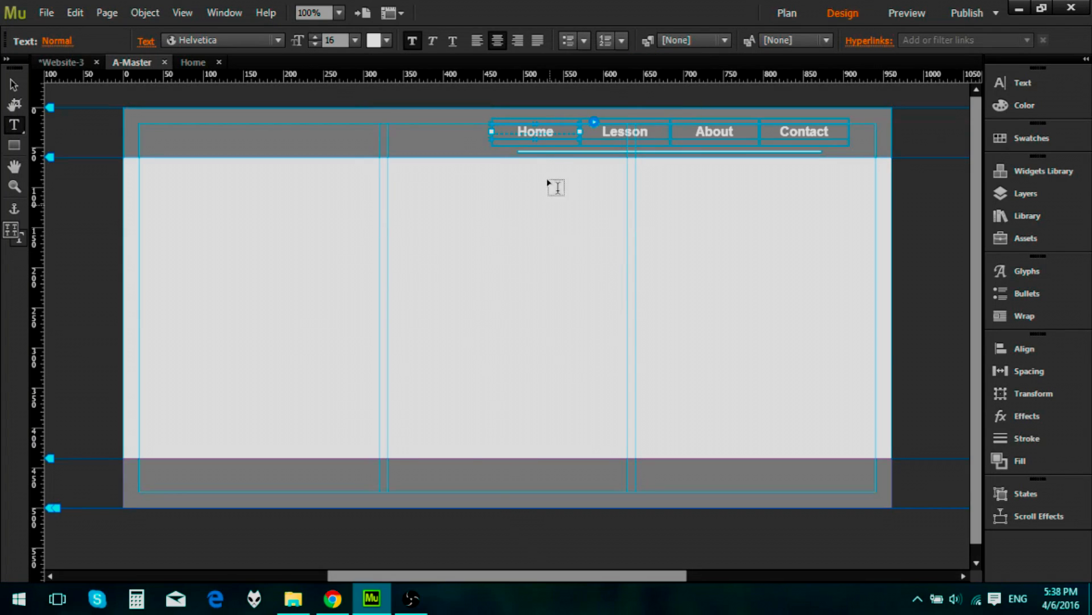
click(57, 40)
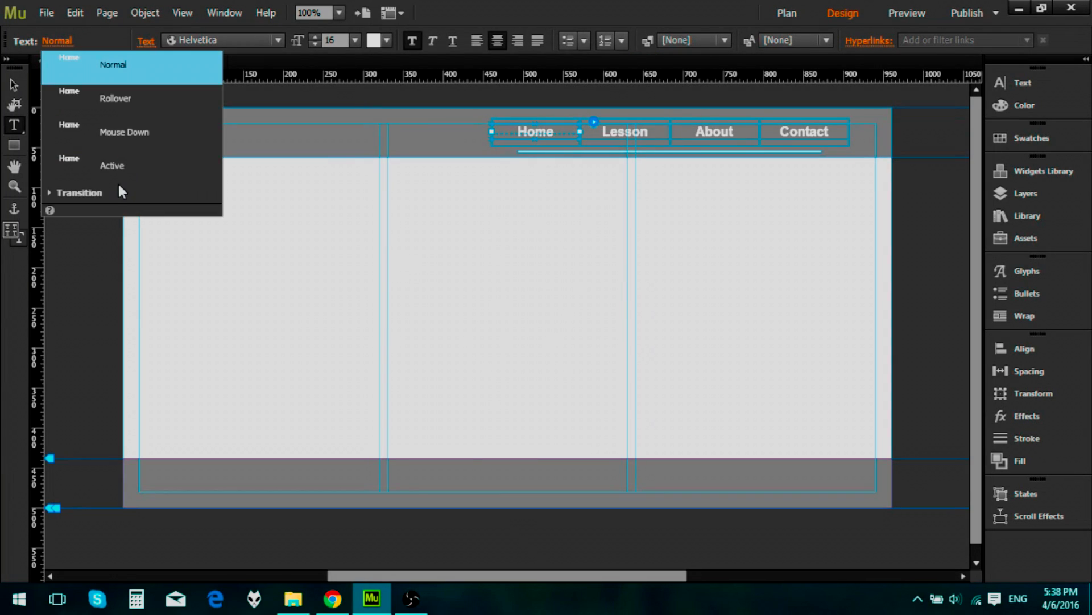
click(541, 195)
key(ctrl+z)
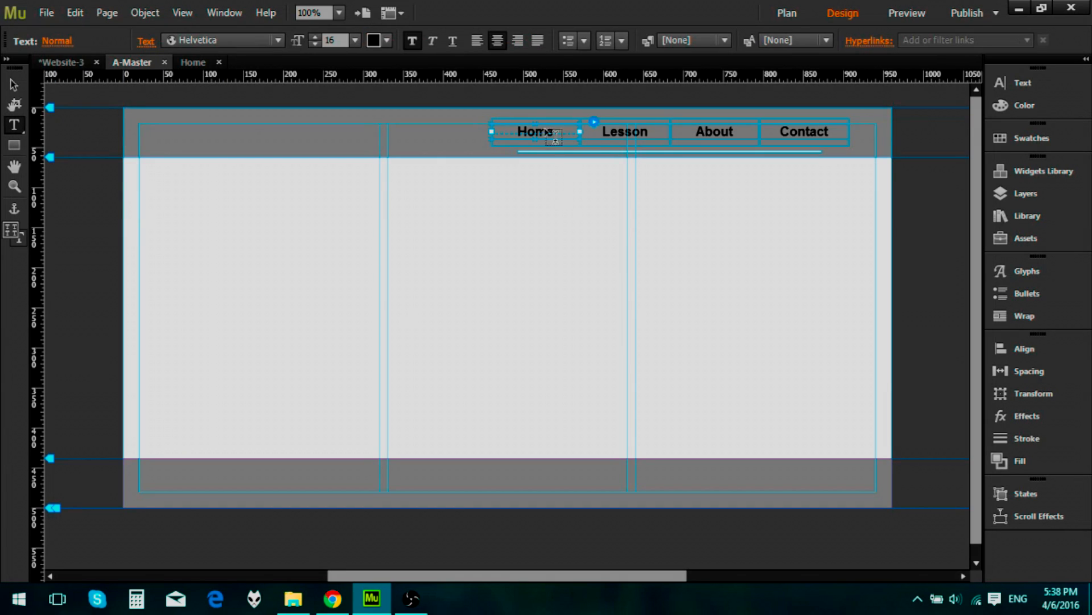
Set the Home menu label's text colour to white (FFFFFF) in its Active state and return to the Normal state
click(14, 84)
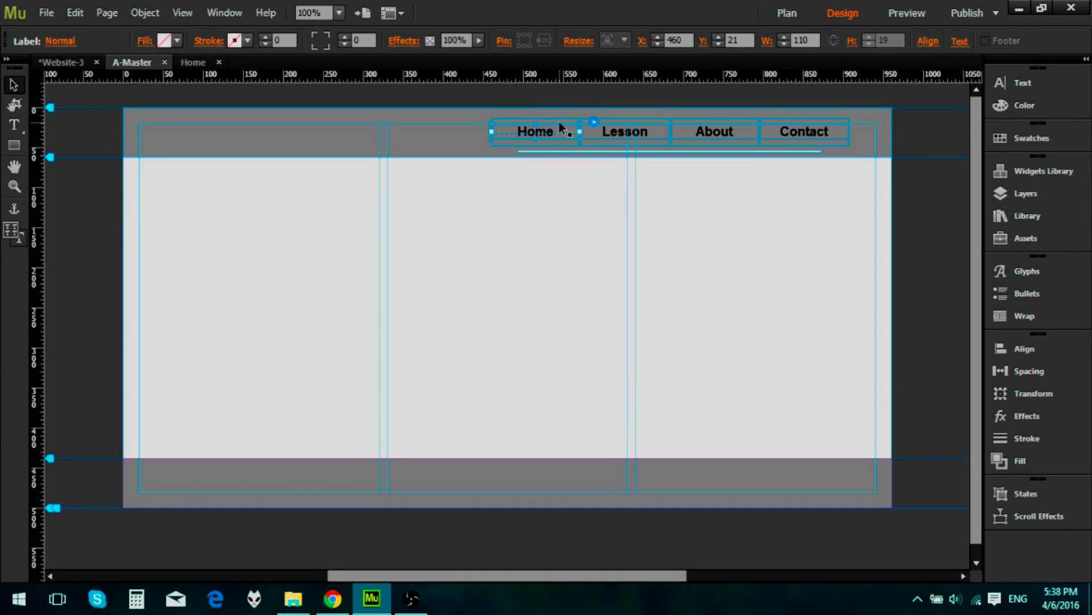
double_click(547, 131)
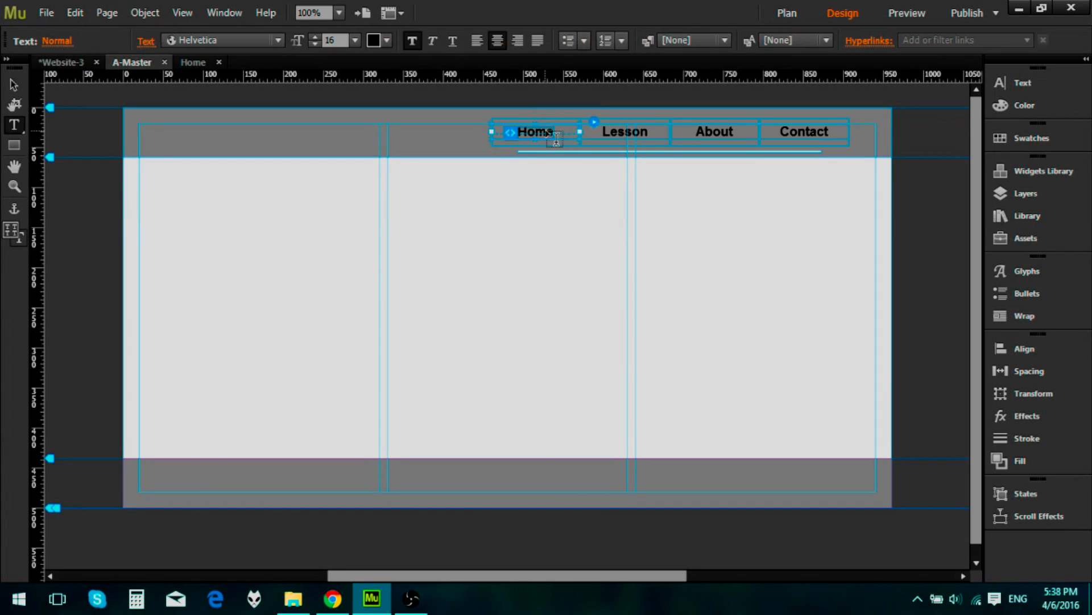
click(56, 40)
click(108, 159)
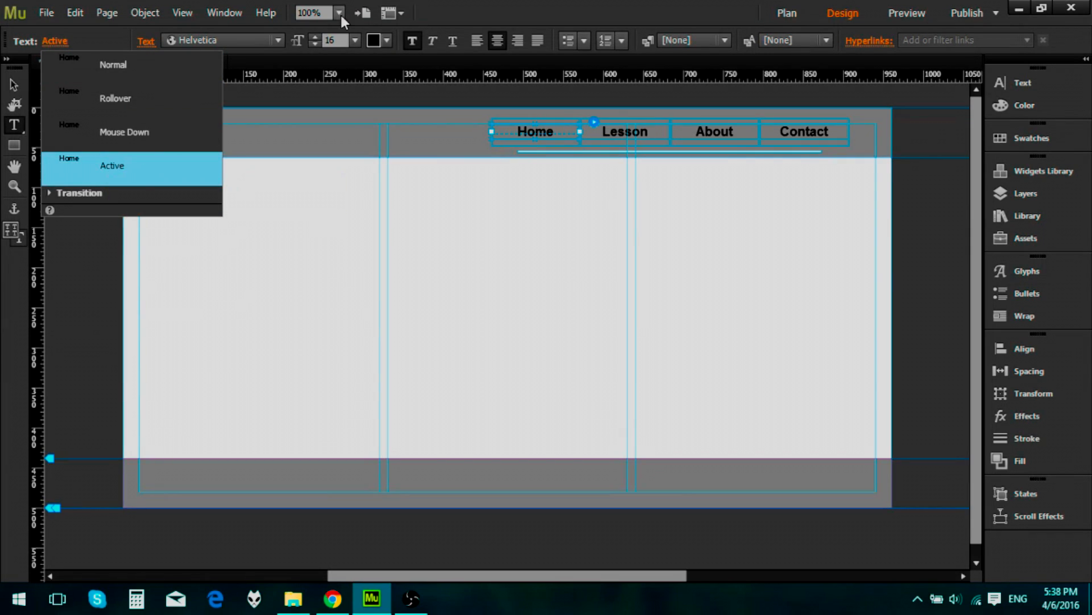
click(387, 40)
click(592, 61)
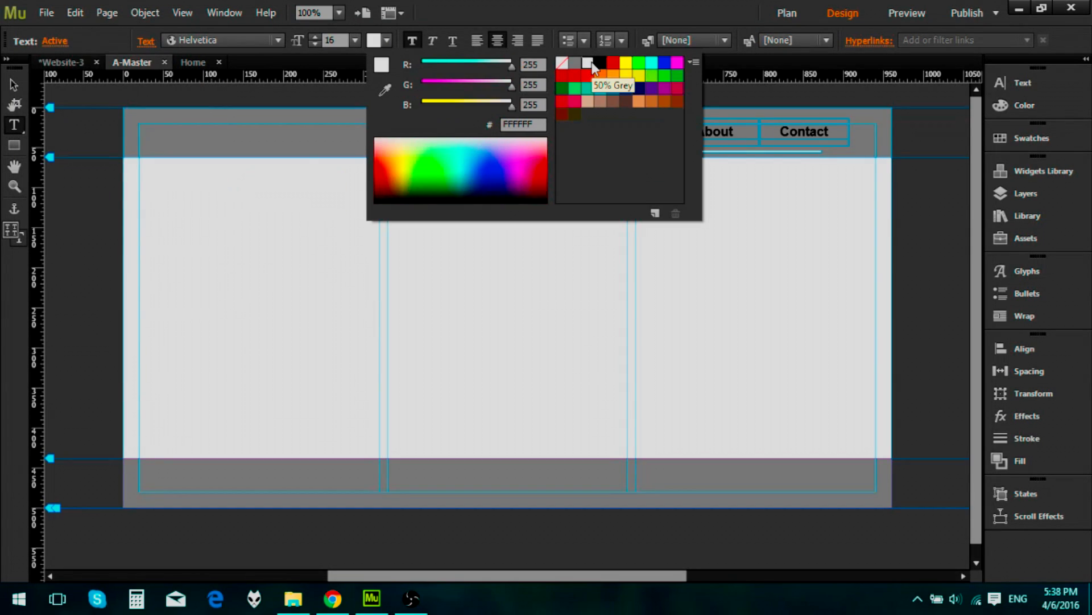
click(286, 202)
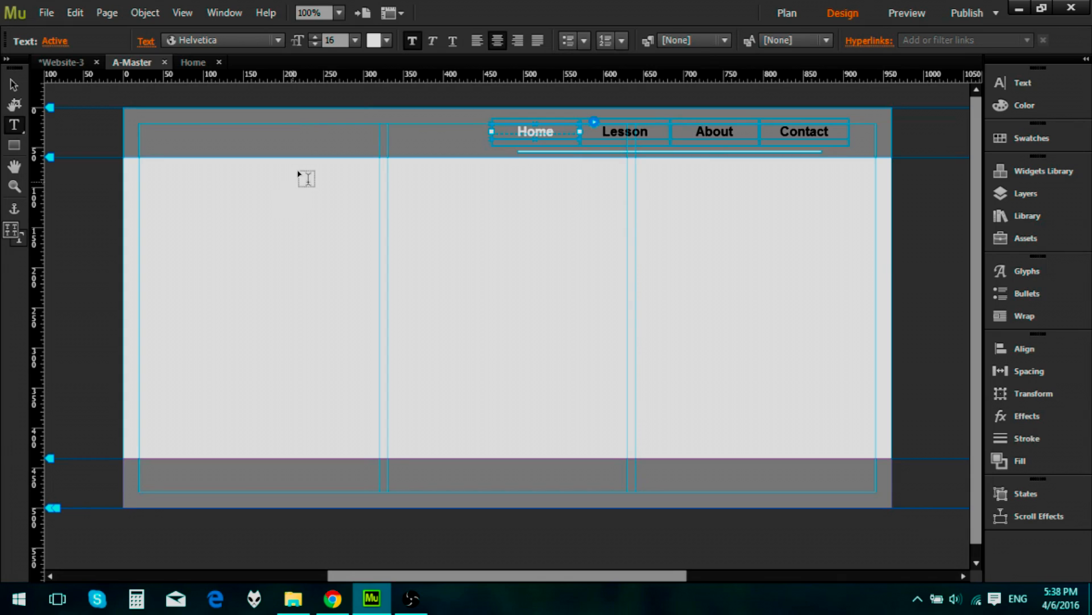
click(66, 41)
click(81, 67)
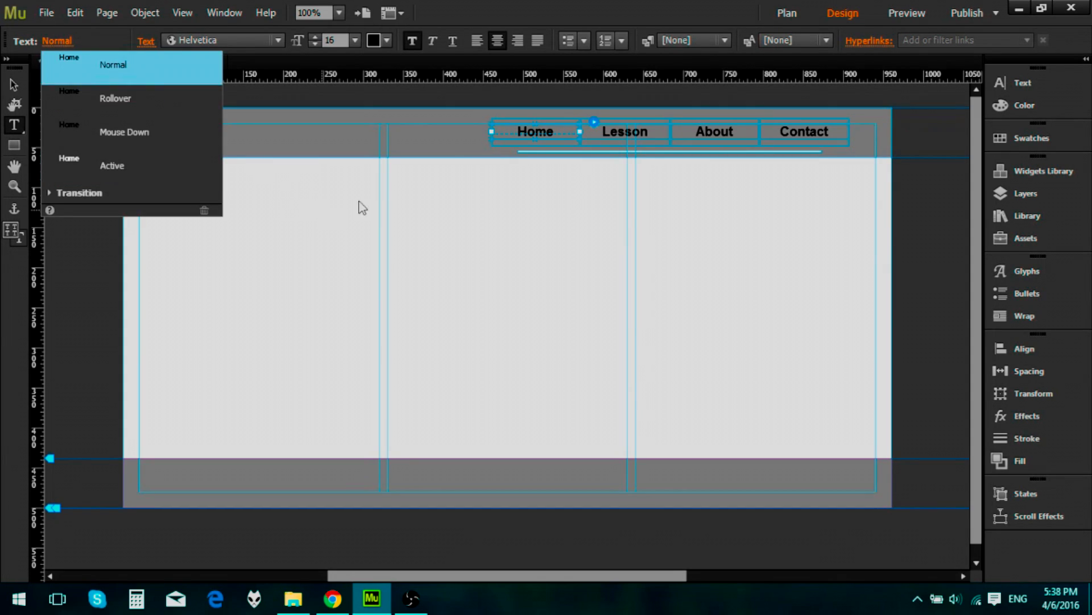
Preview the page, test the header menu's page links, and return to the master page with nothing selected
click(891, 17)
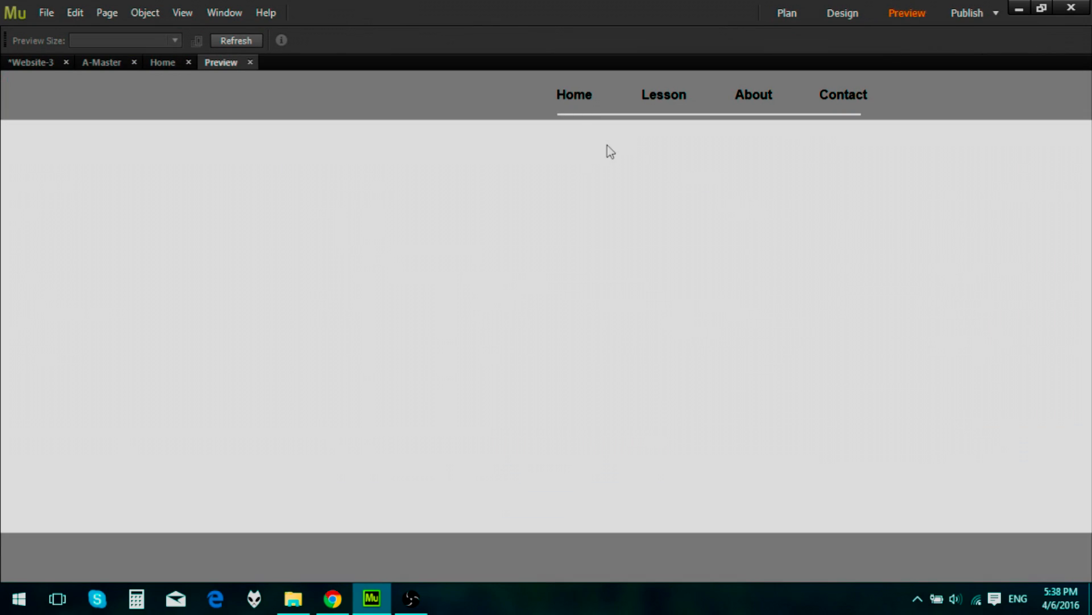
click(584, 102)
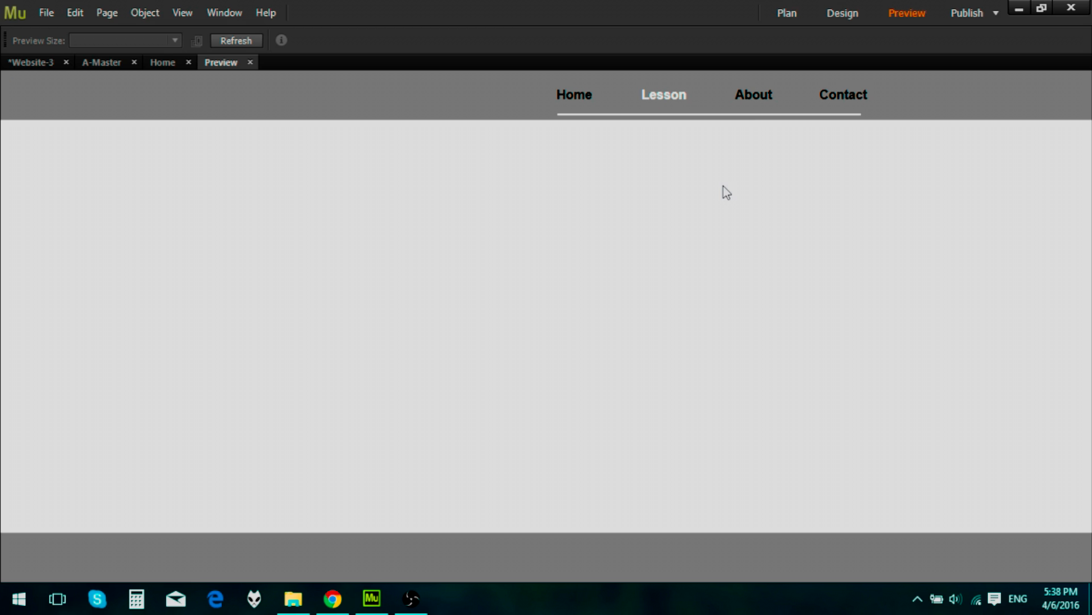
click(759, 99)
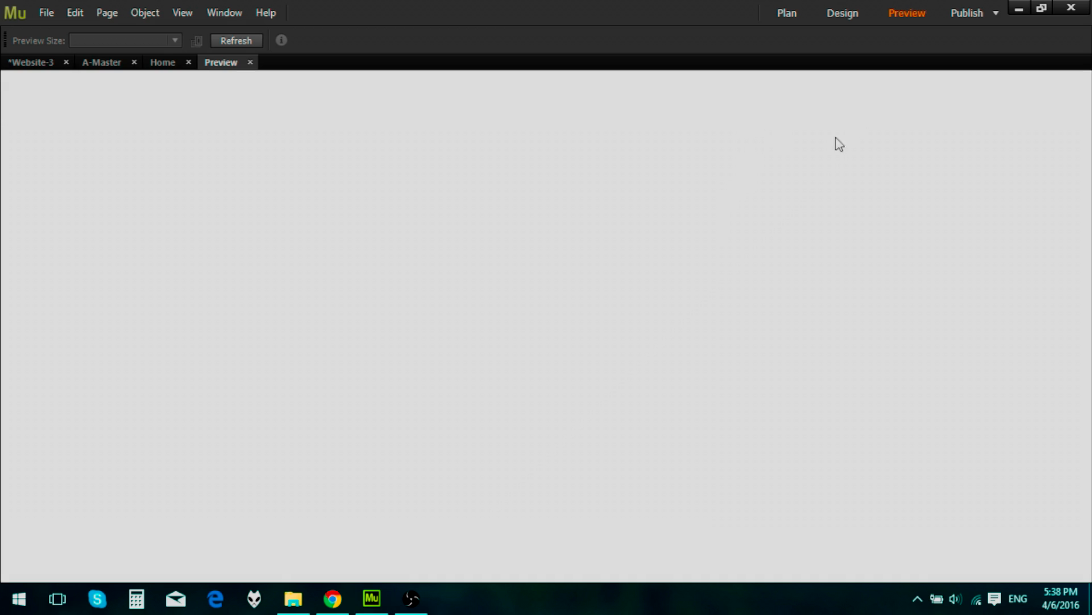
click(858, 119)
click(576, 106)
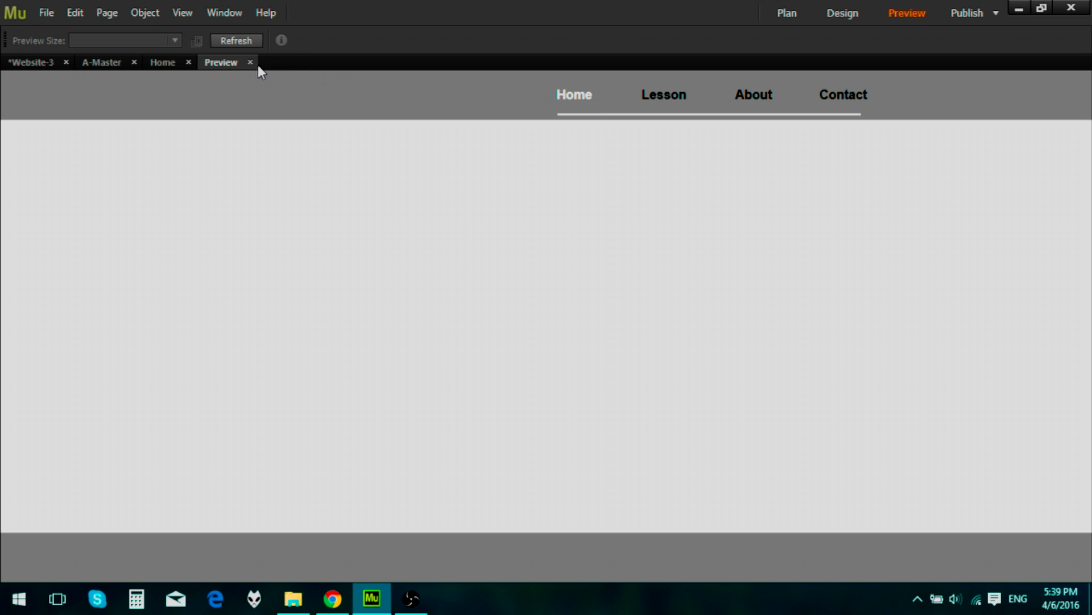
click(250, 63)
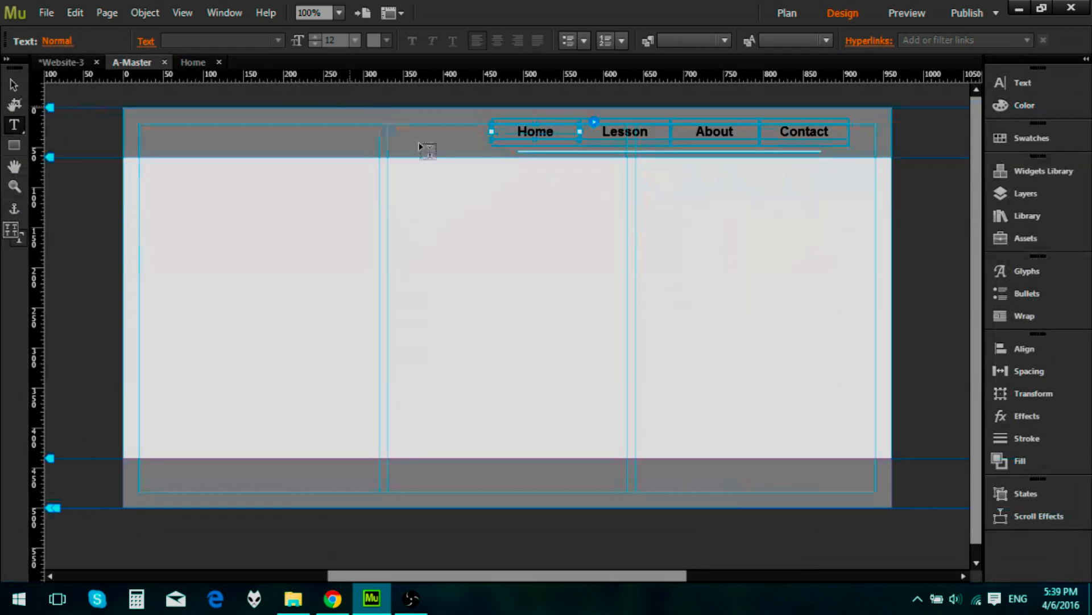
click(13, 84)
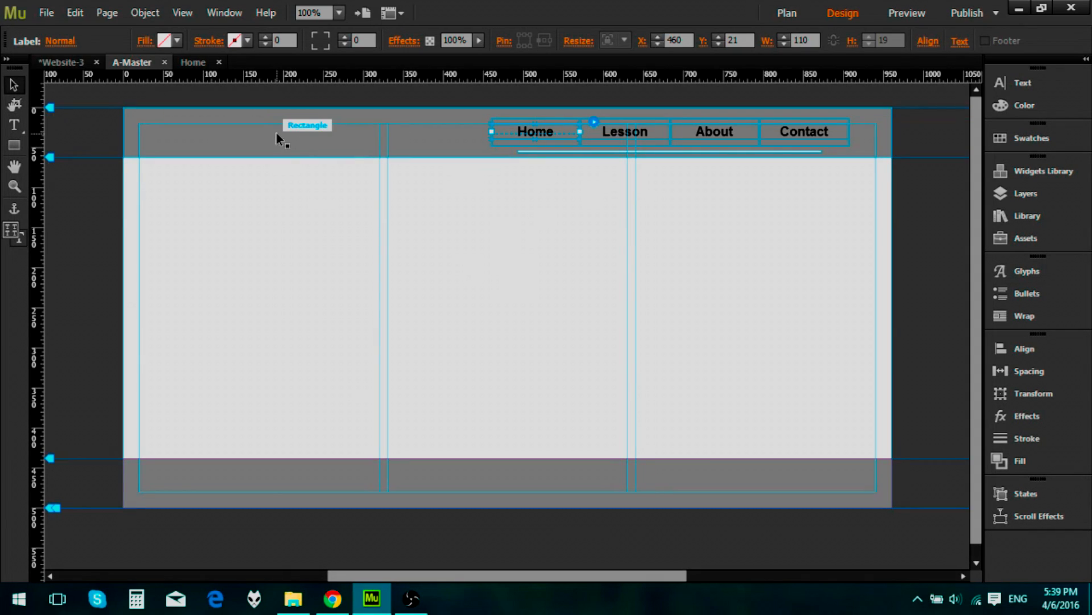
click(510, 243)
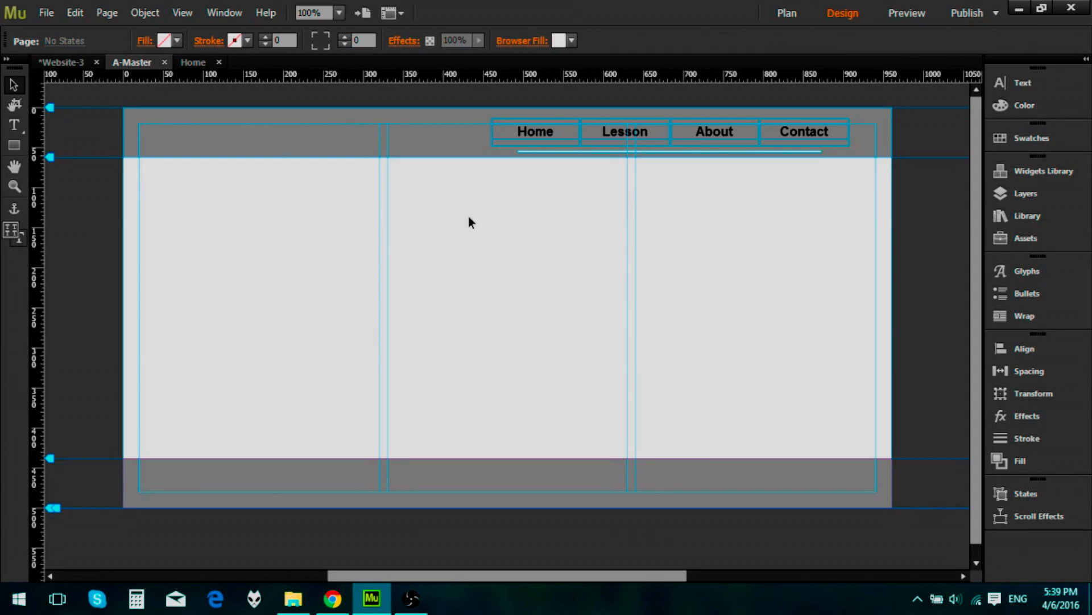
Check the page hierarchy in the site plan and set the header menu's type to All Pages on A-Master
click(53, 64)
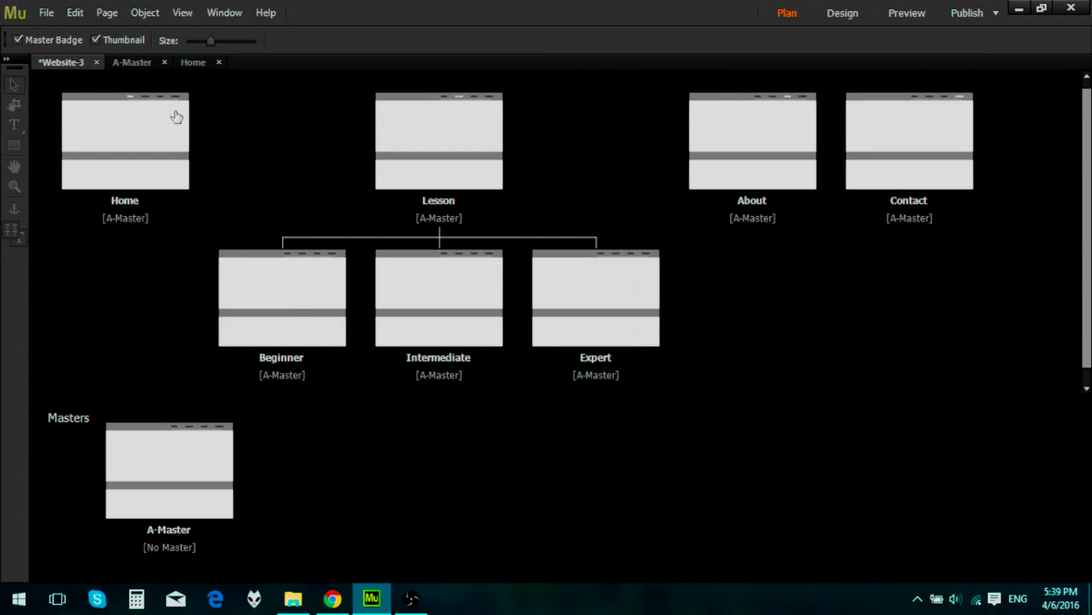
click(130, 63)
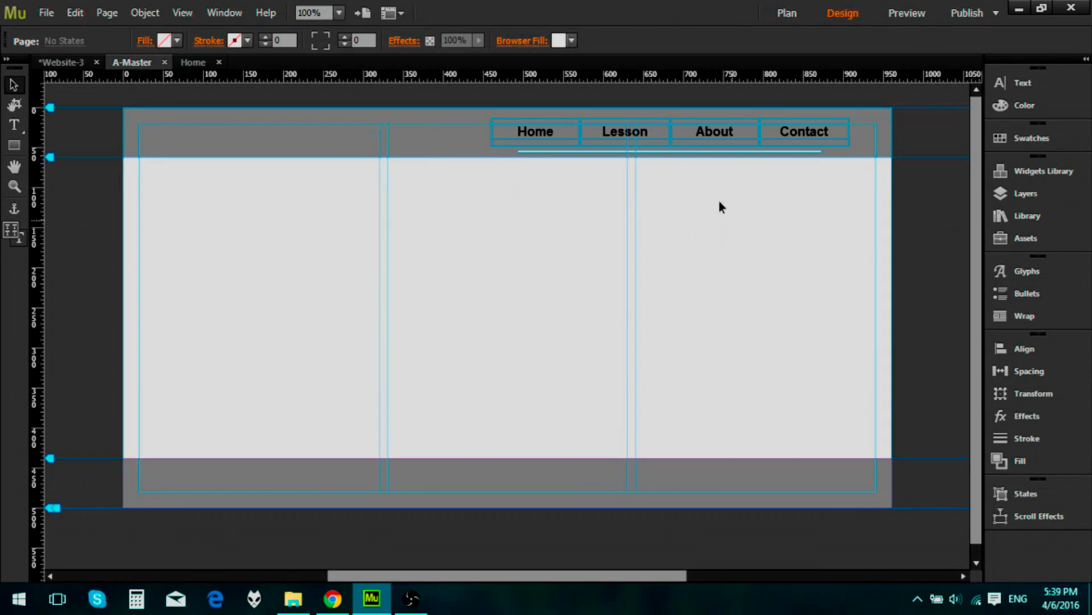
click(648, 142)
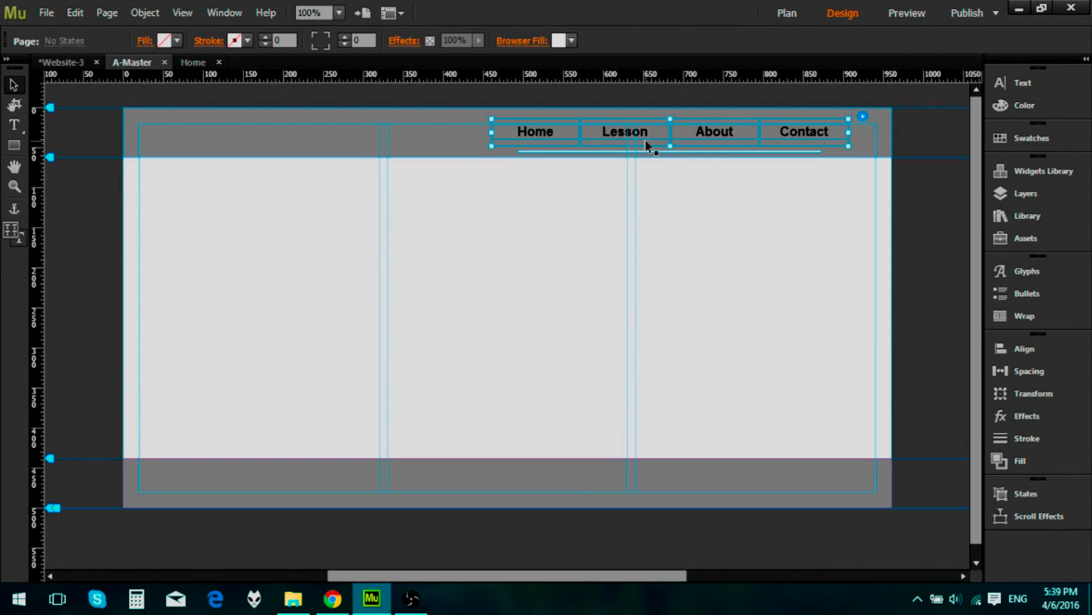
click(863, 118)
click(1016, 140)
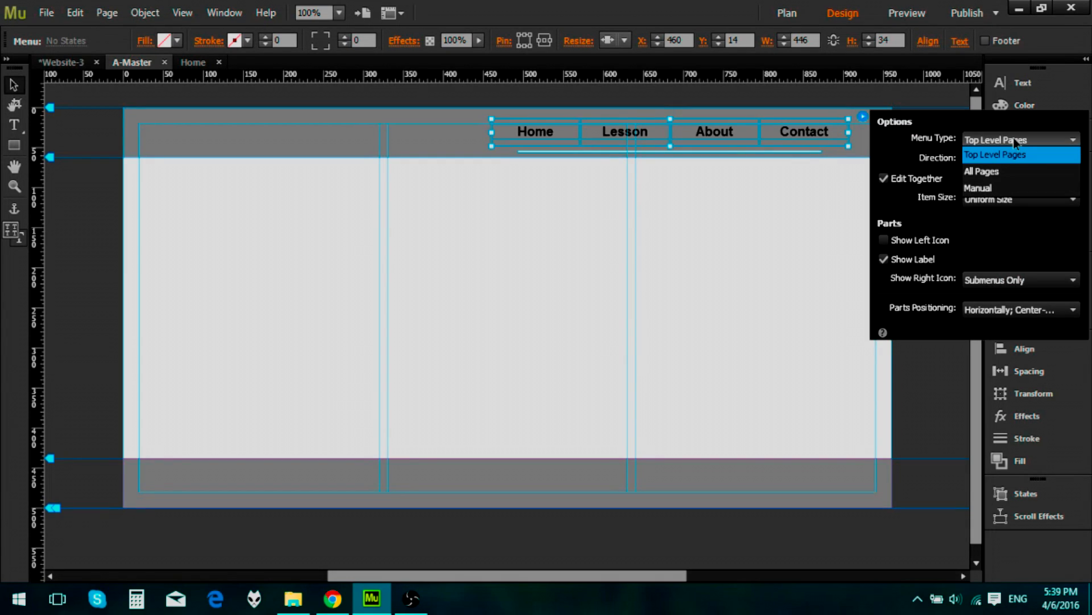
click(986, 172)
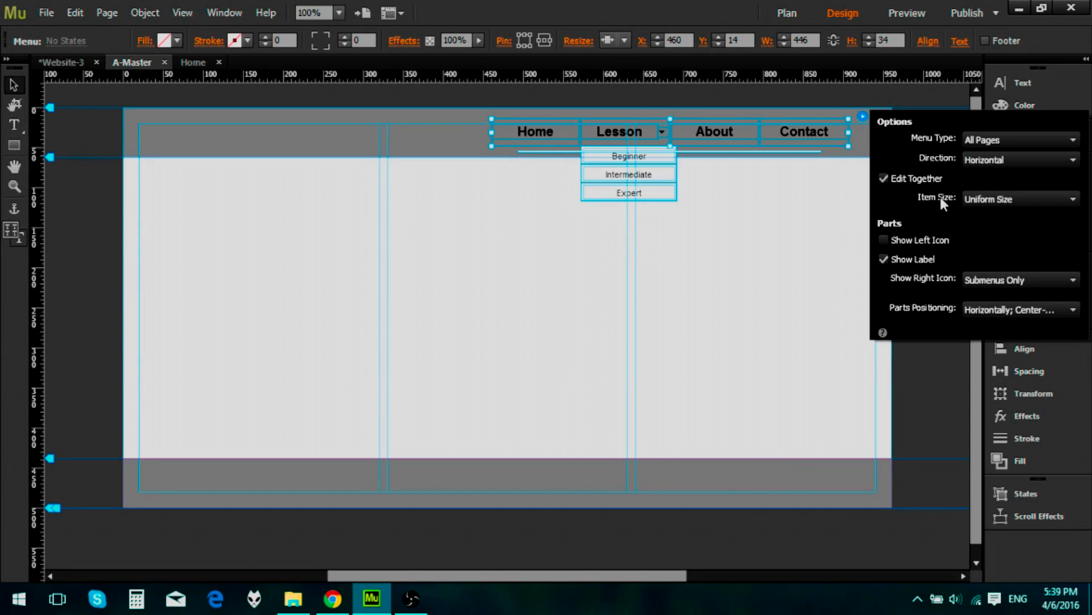
click(635, 256)
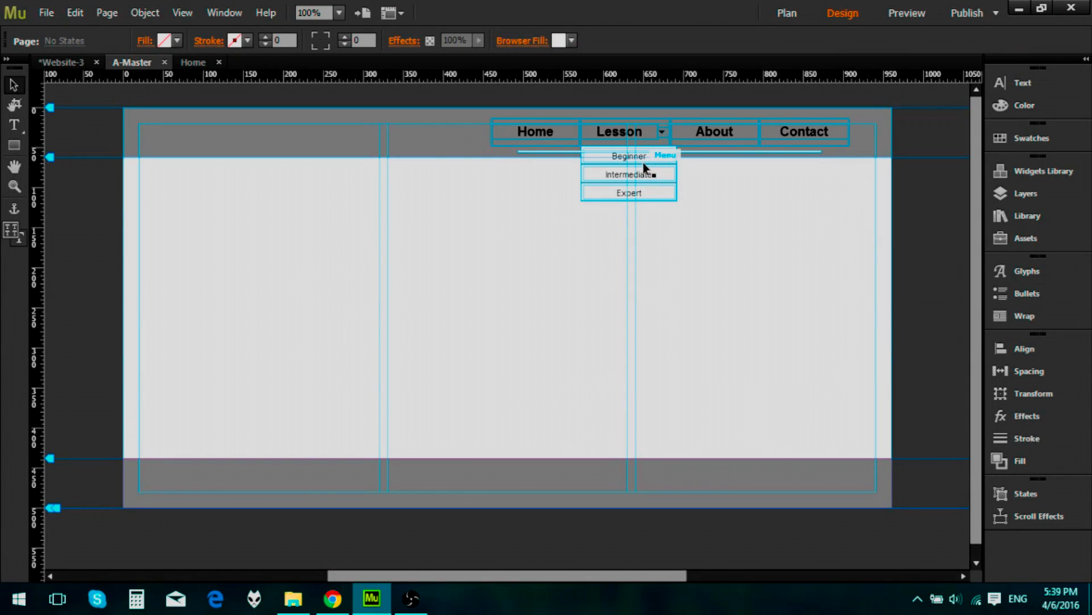
Set the header menu's type to Top Level Pages so the Lesson submenu is removed
click(661, 135)
click(661, 135)
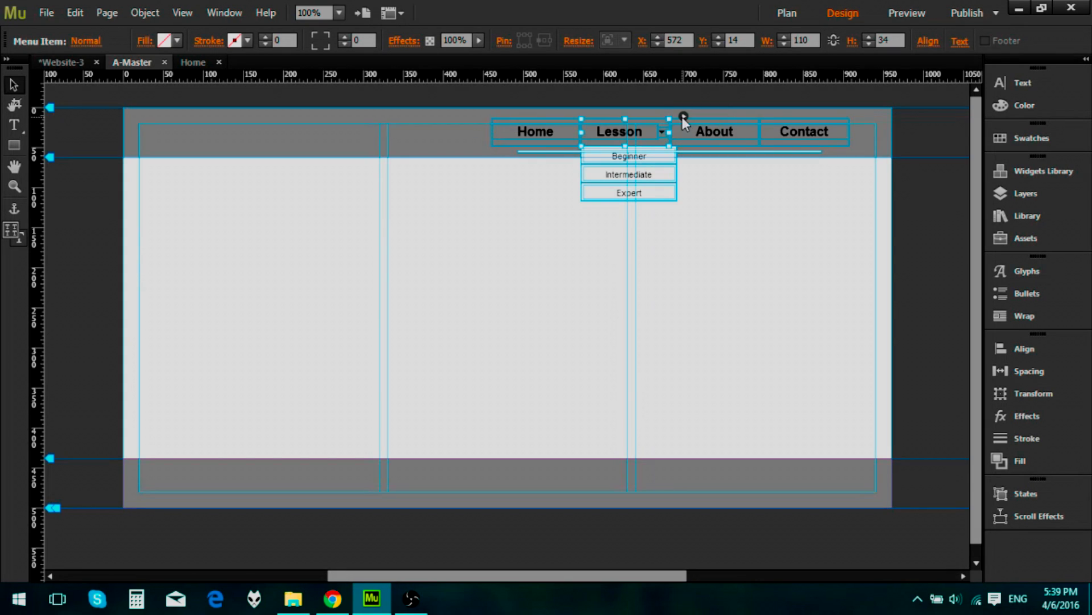
click(683, 116)
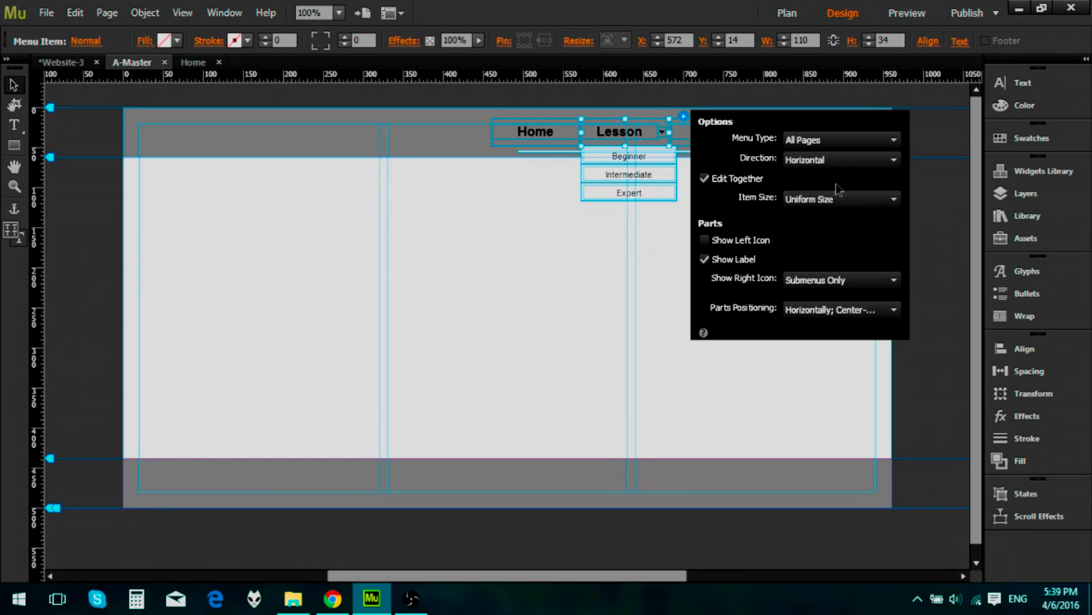
click(810, 142)
click(820, 153)
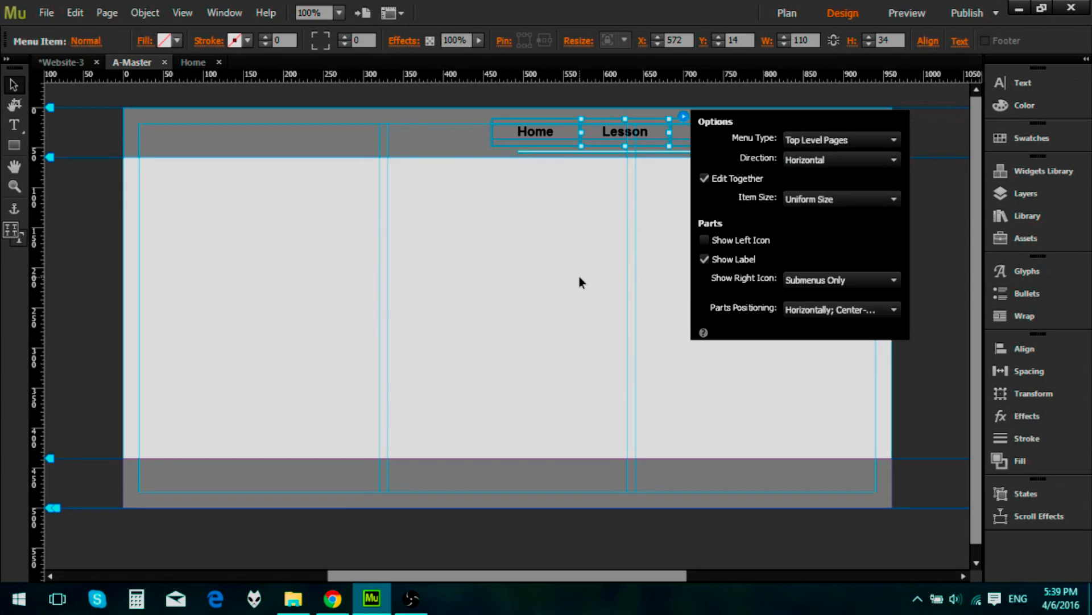
click(596, 234)
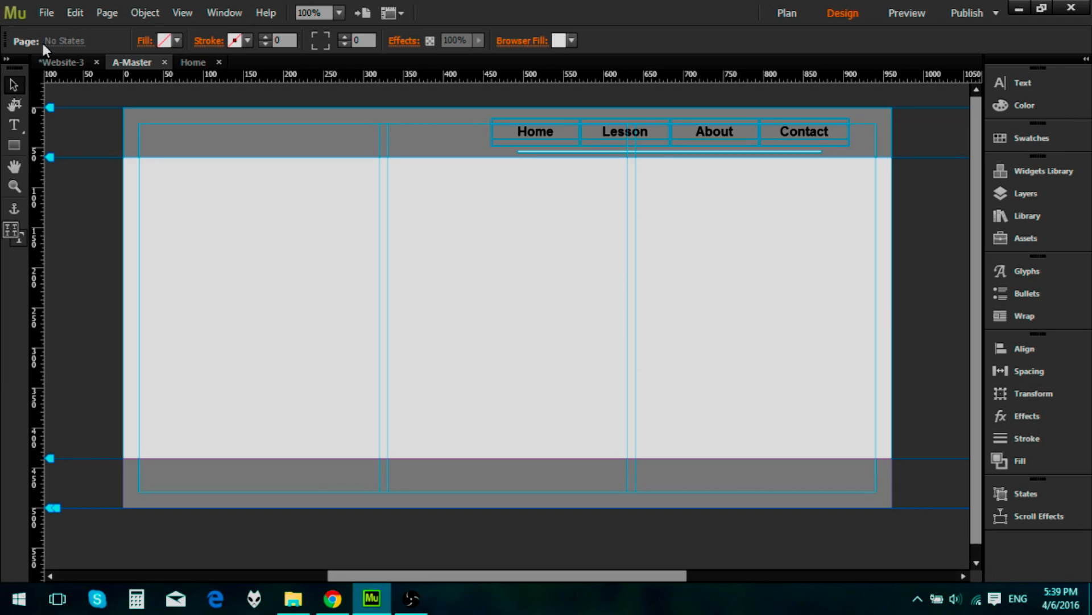
Add a Blank composition widget from the Compositions widgets to the A-Master page
click(619, 135)
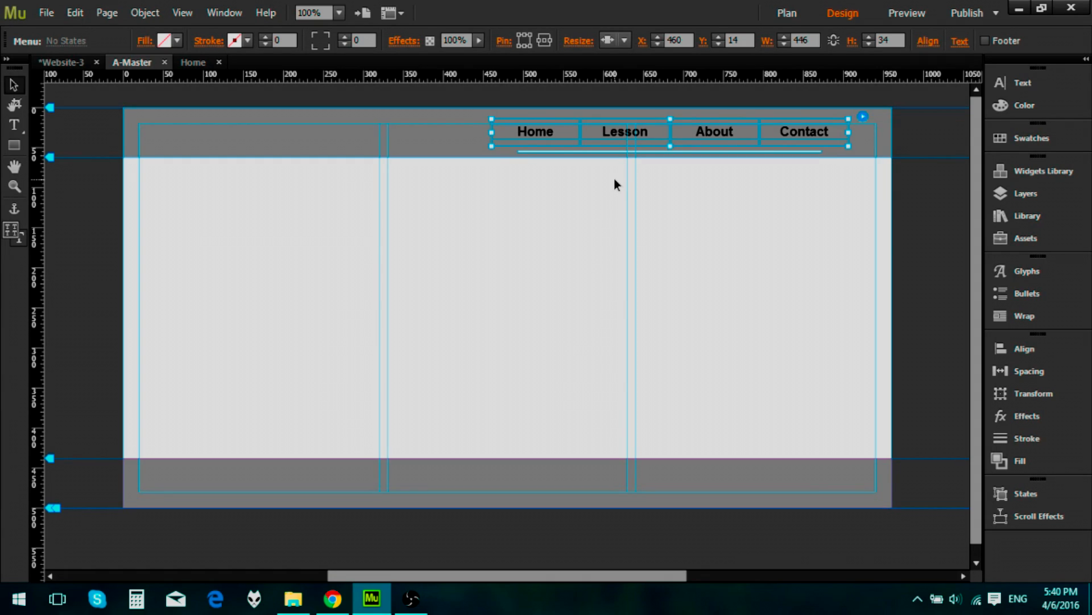
click(718, 217)
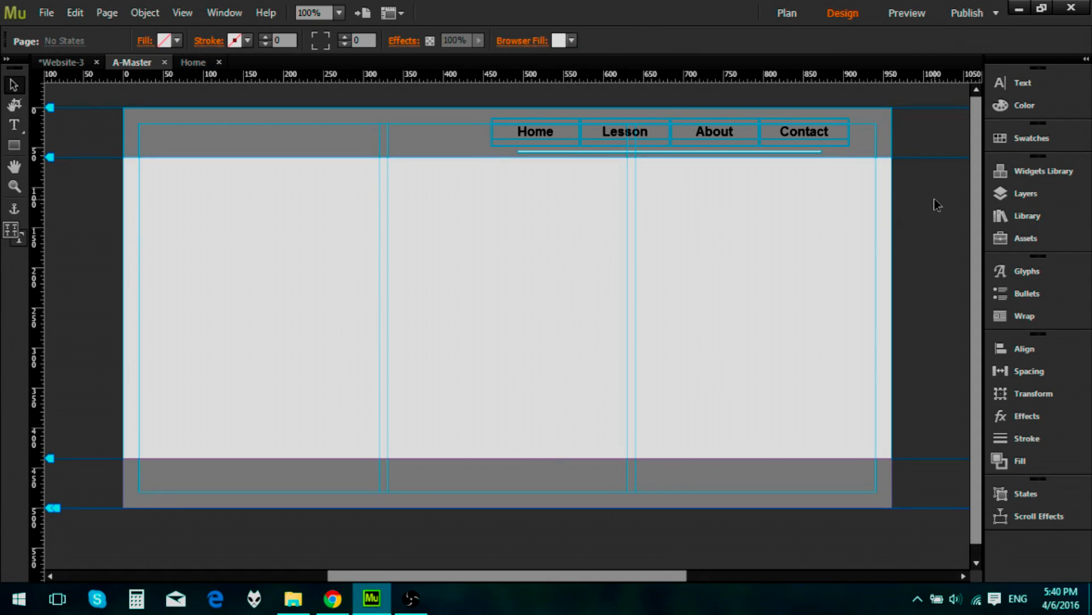
click(1001, 178)
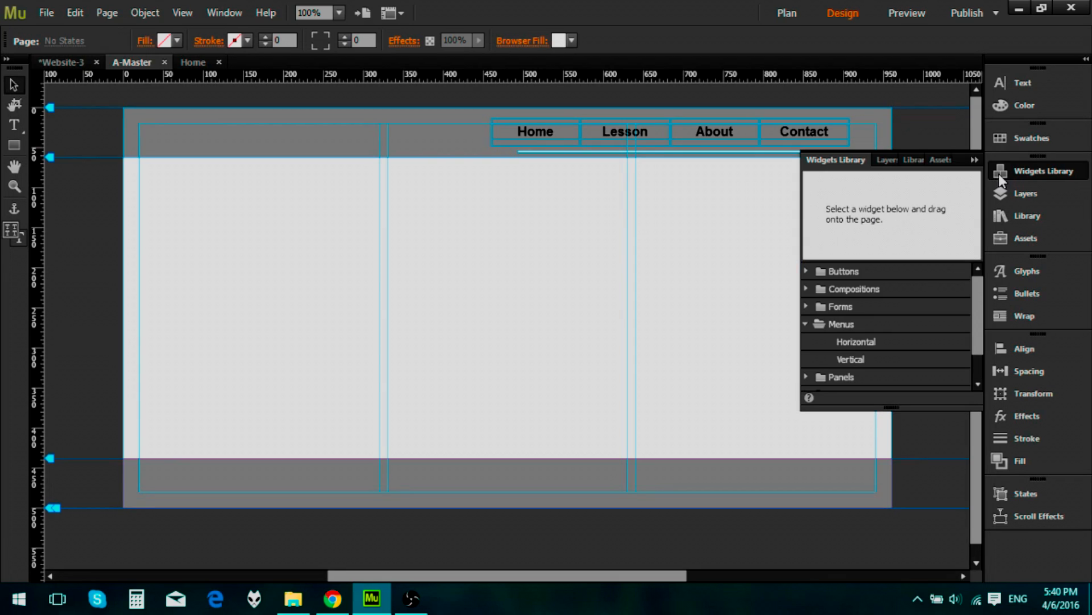
click(805, 323)
click(804, 288)
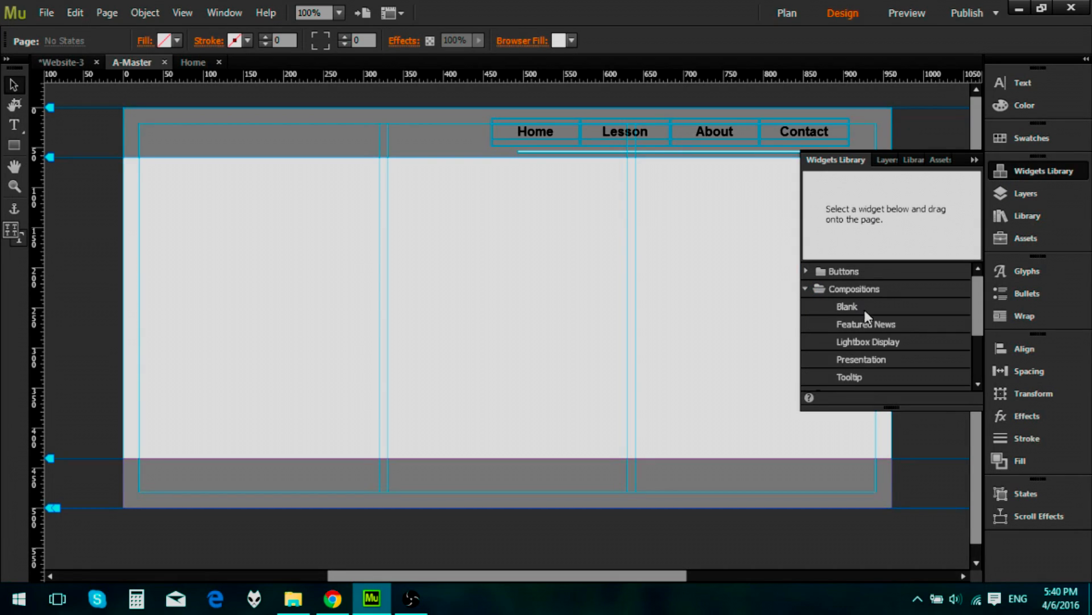
drag(845, 306, 254, 192)
click(624, 139)
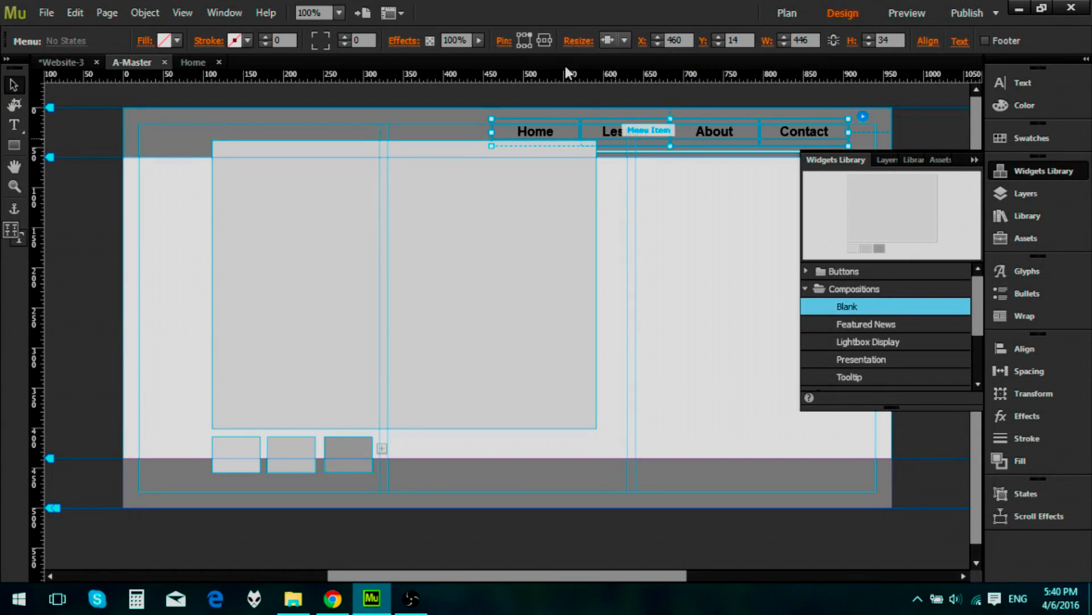
click(996, 170)
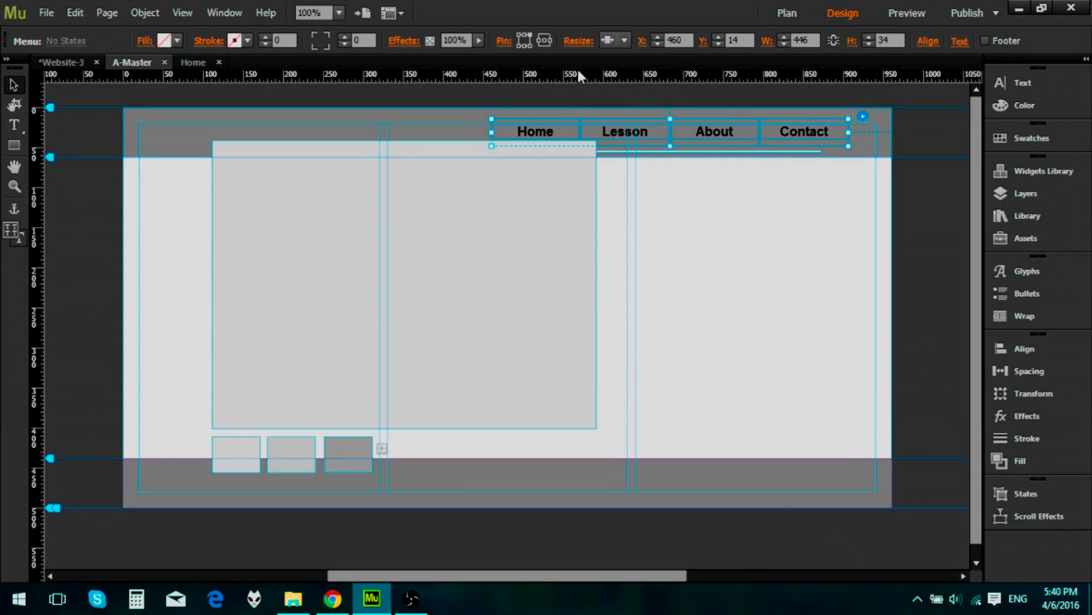
Select the composition's target container and move it away from its triggers, over the right-hand columns below the header menu
click(481, 303)
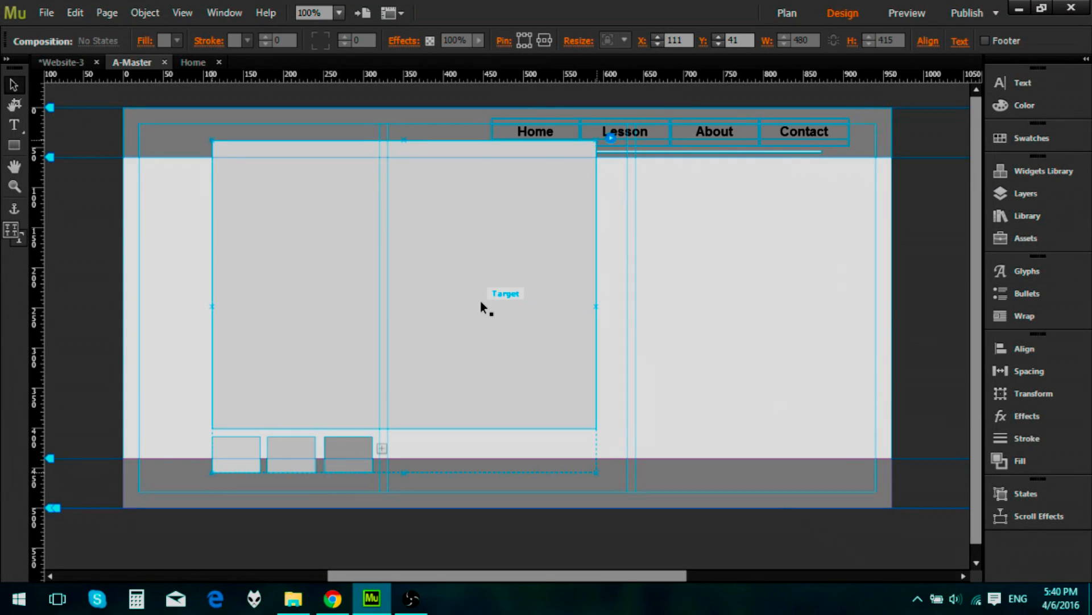
click(305, 357)
click(659, 384)
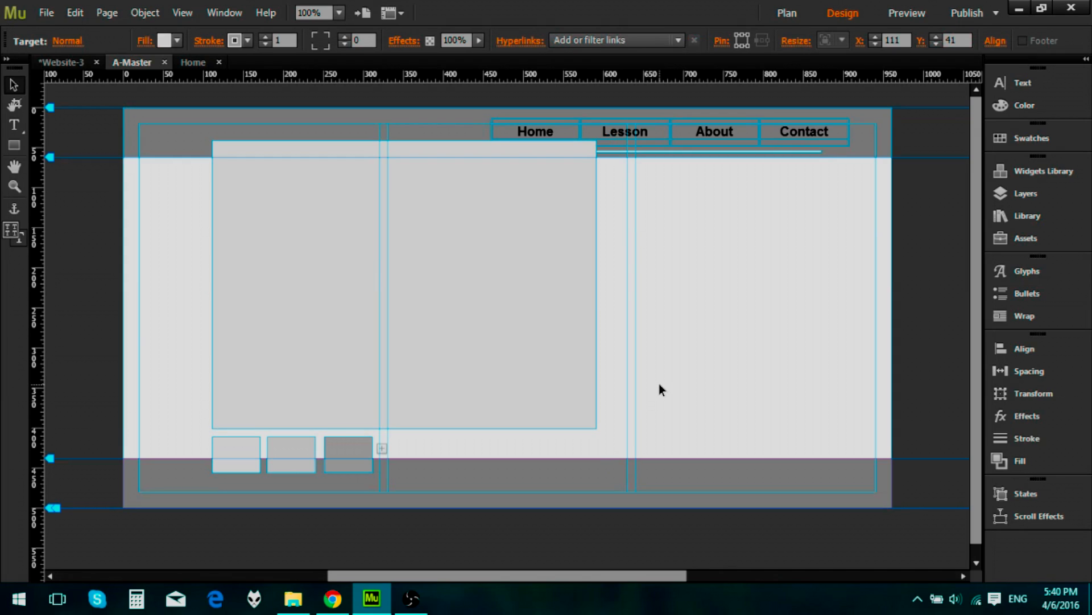
click(415, 350)
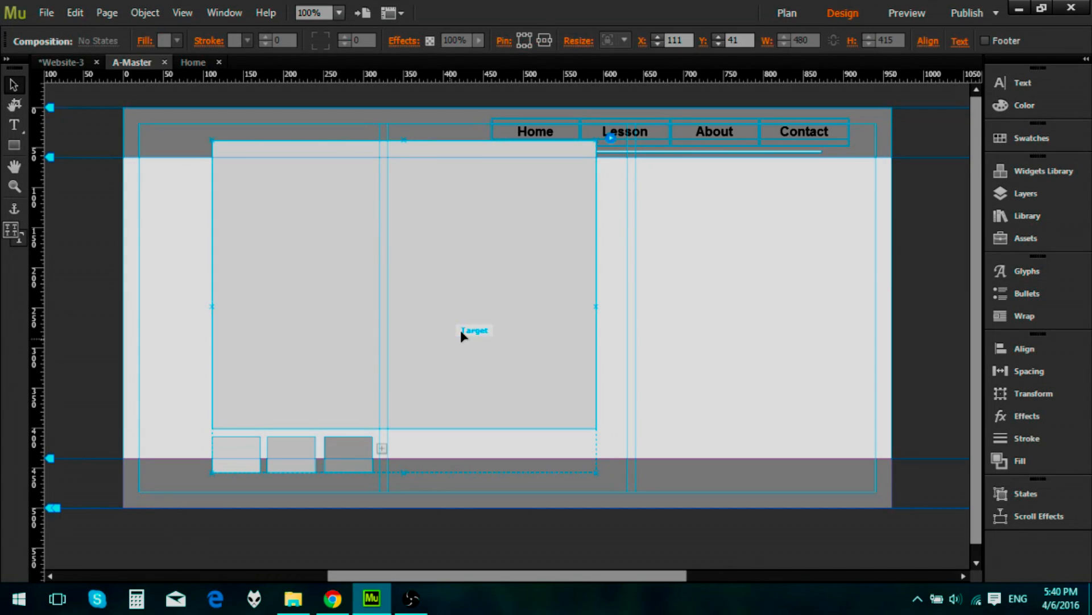
click(463, 329)
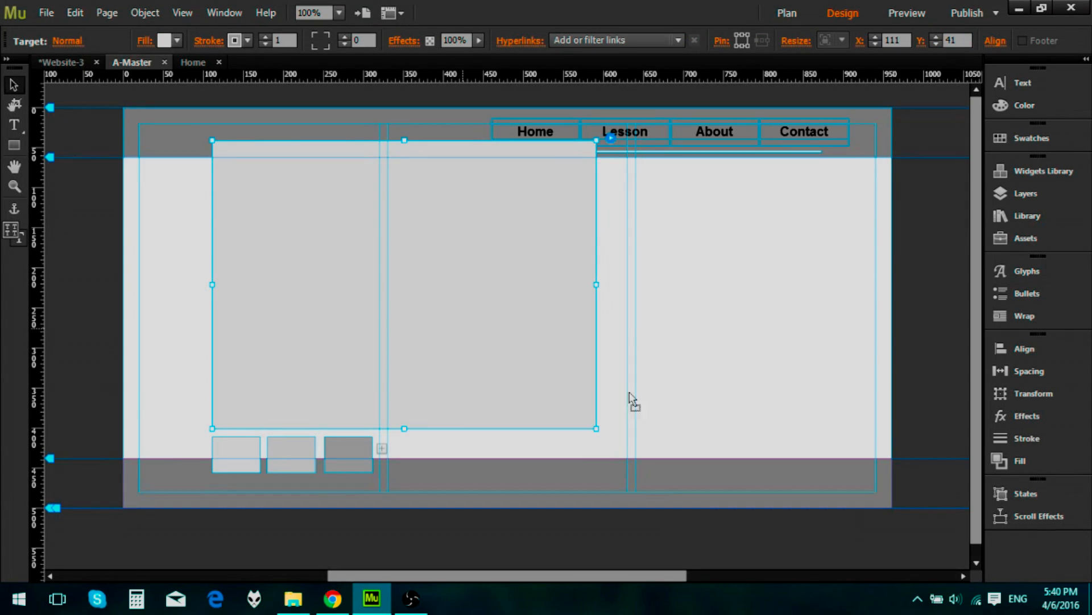
drag(710, 329, 795, 366)
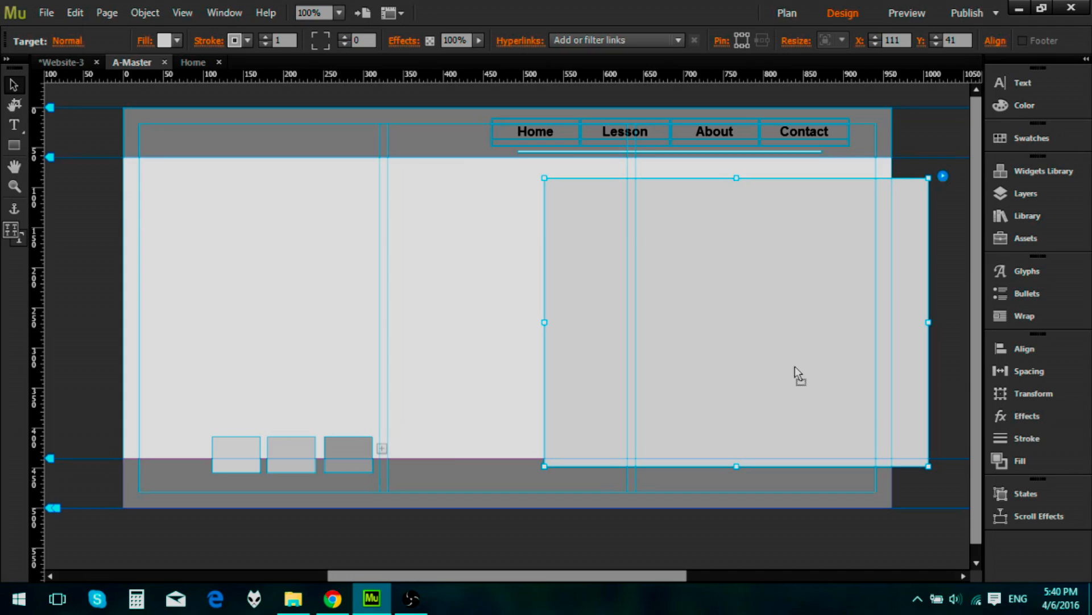
Check the target each composition trigger shows, and delete the third and second triggers
click(357, 462)
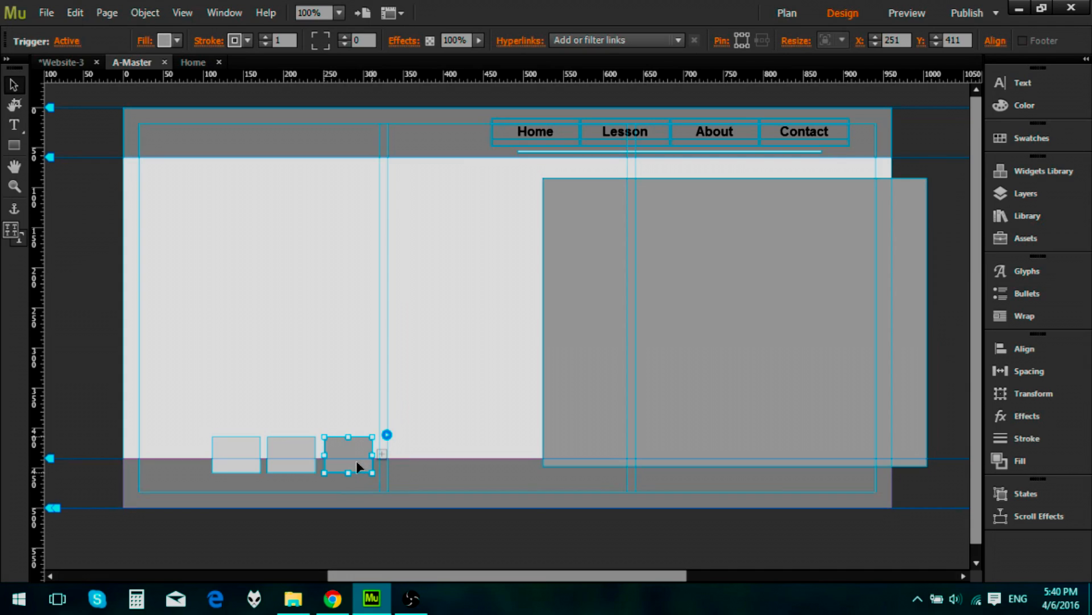
click(294, 449)
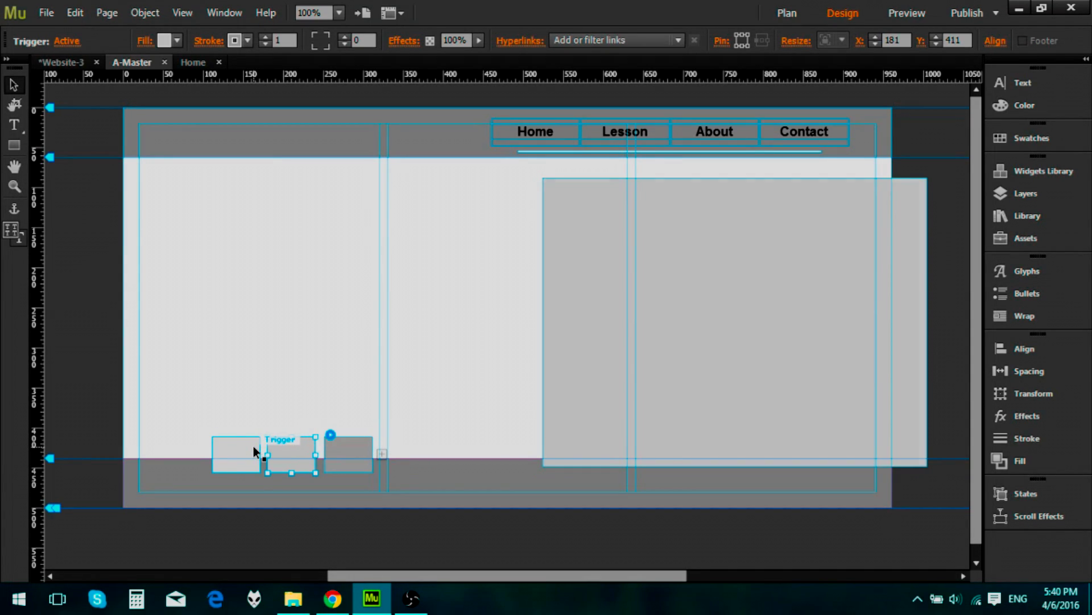
click(338, 454)
click(294, 446)
click(241, 444)
click(290, 444)
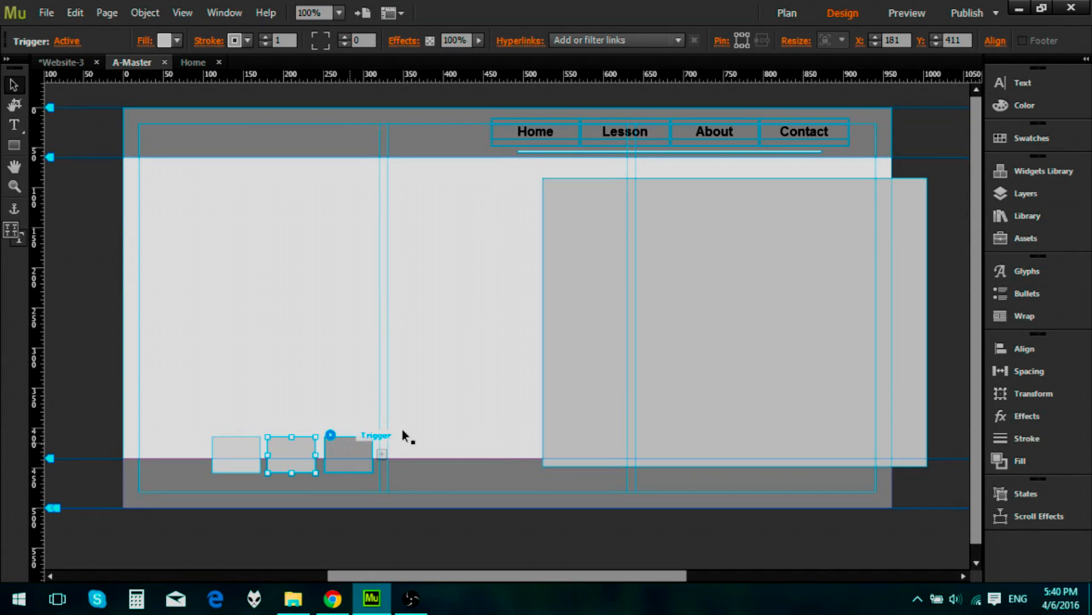
click(363, 464)
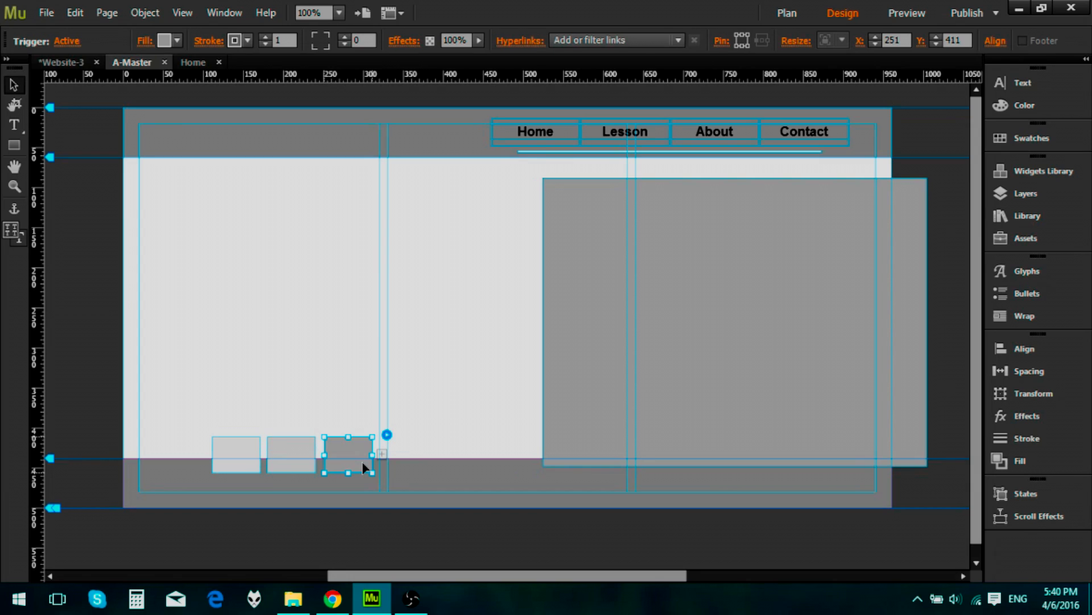
key(Delete)
click(303, 451)
key(Delete)
Clear all styling from the composition's target container and from its remaining trigger
click(657, 336)
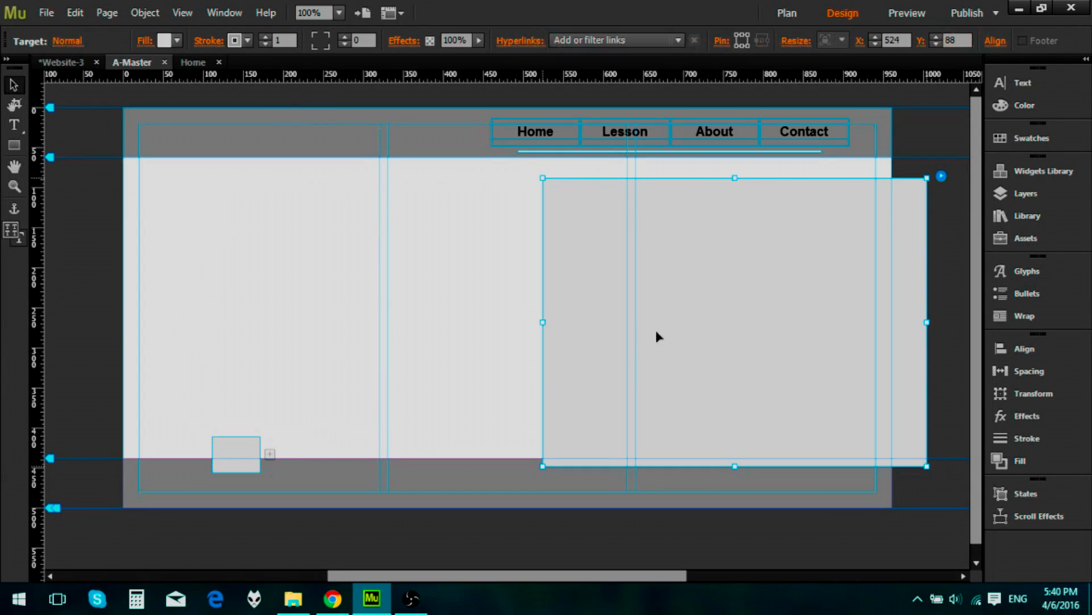
right_click(692, 334)
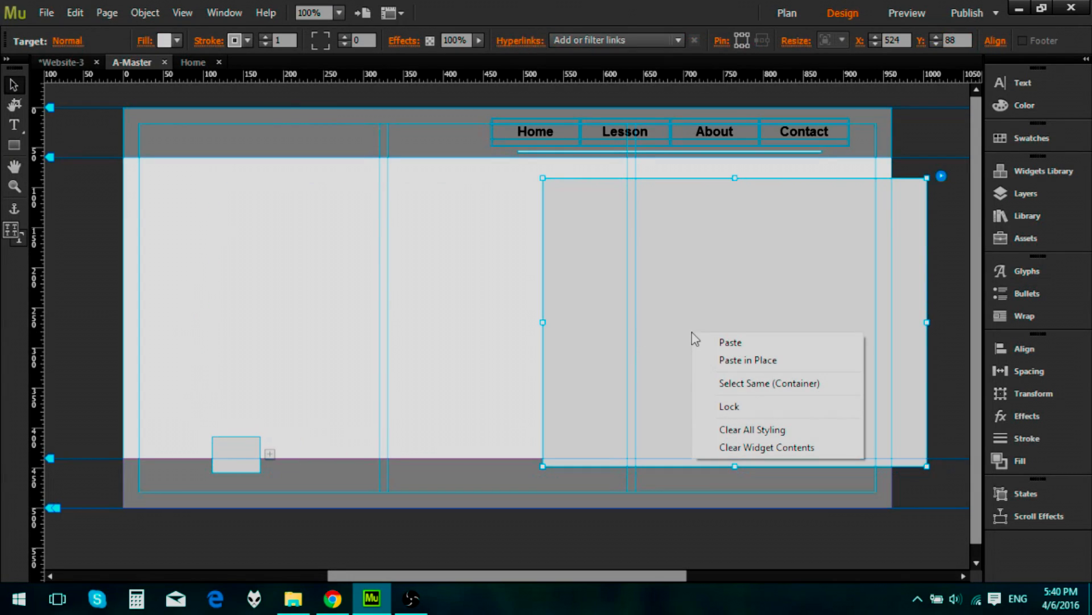
click(773, 430)
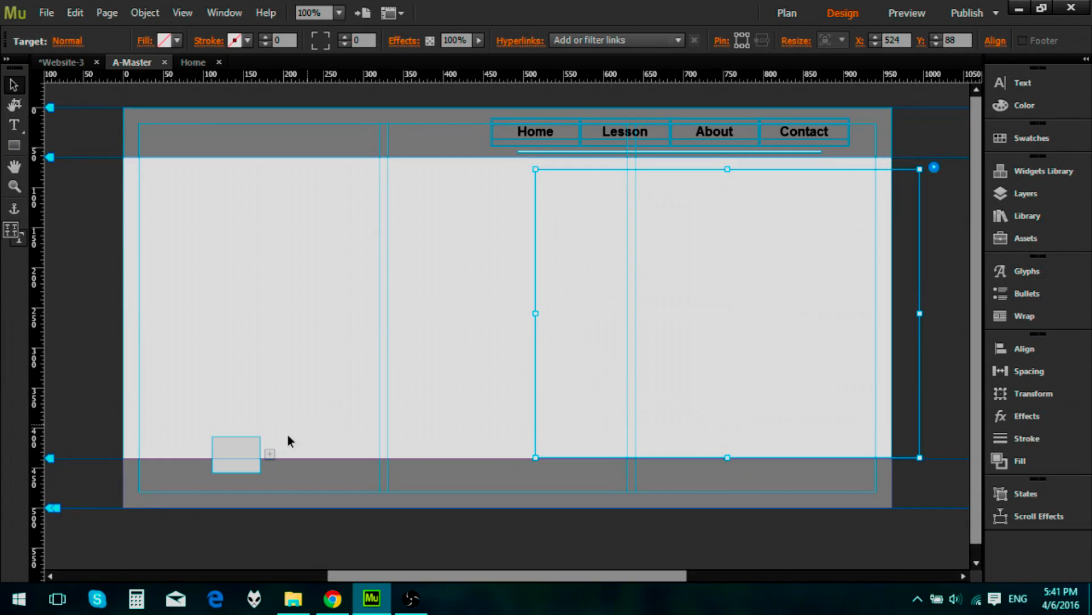
click(254, 450)
right_click(256, 451)
click(334, 544)
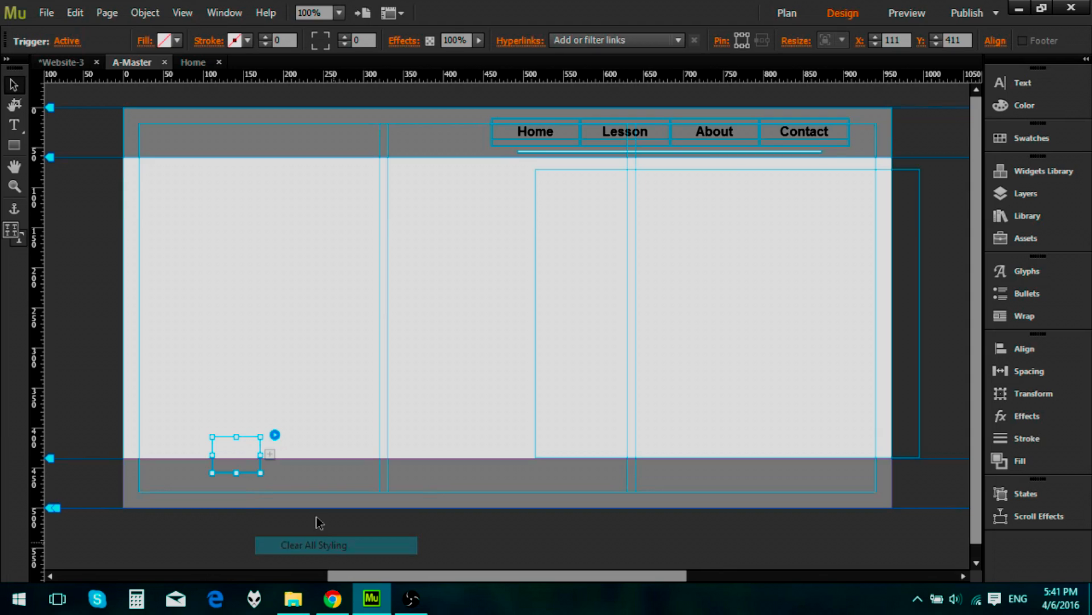
Move the trigger onto the Lesson menu item and align its left edge with the item at X 572, Y 8
drag(244, 451, 406, 369)
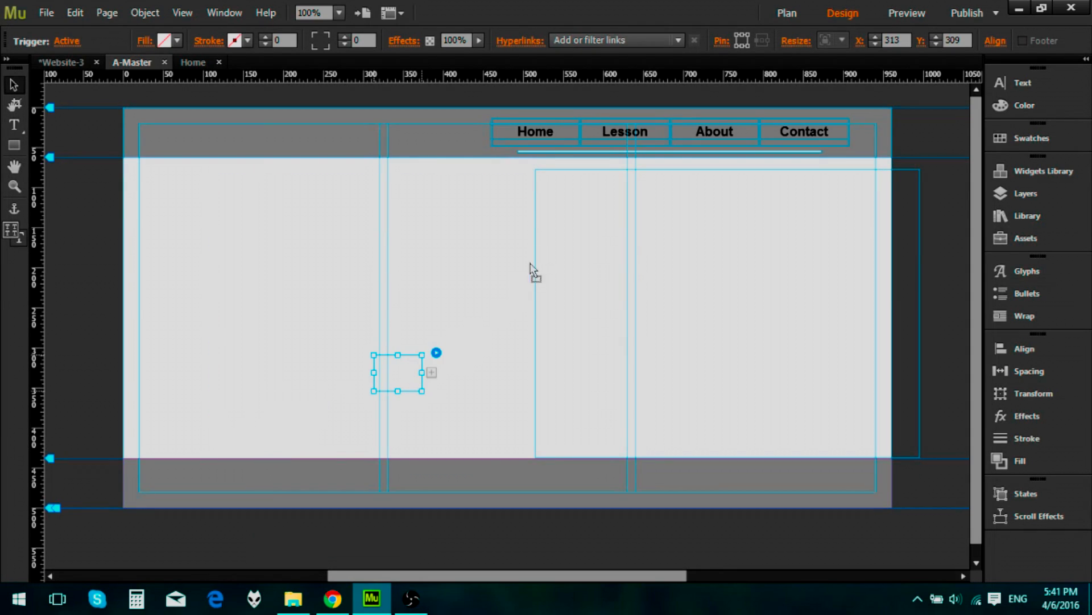
drag(531, 268, 611, 129)
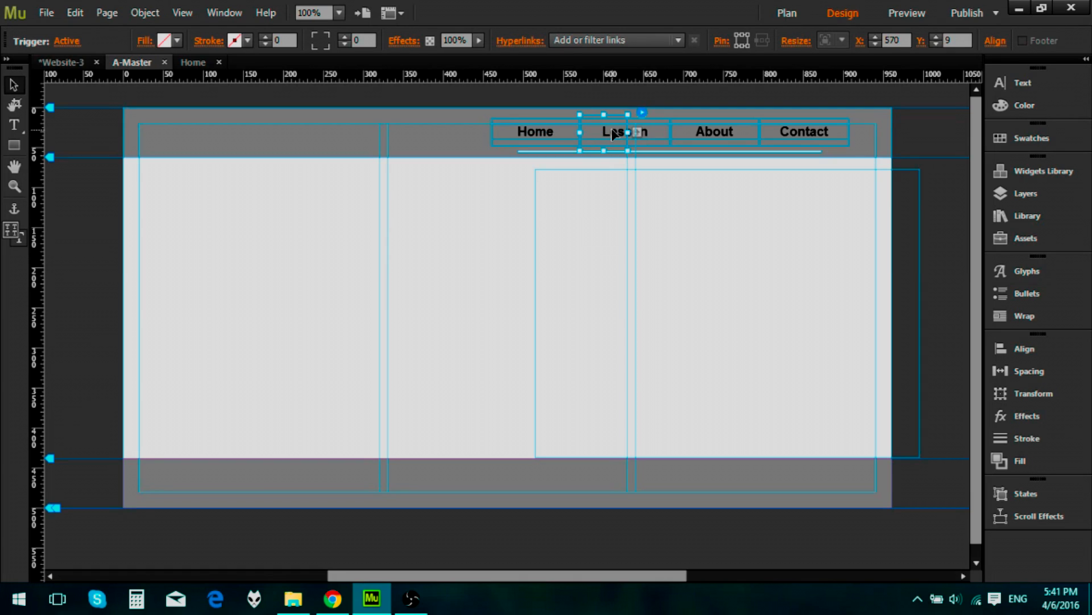
key(ctrl+equal)
key(ctrl+equal)
key(ctrl+equal)
key(ctrl+equal)
key(ctrl+equal)
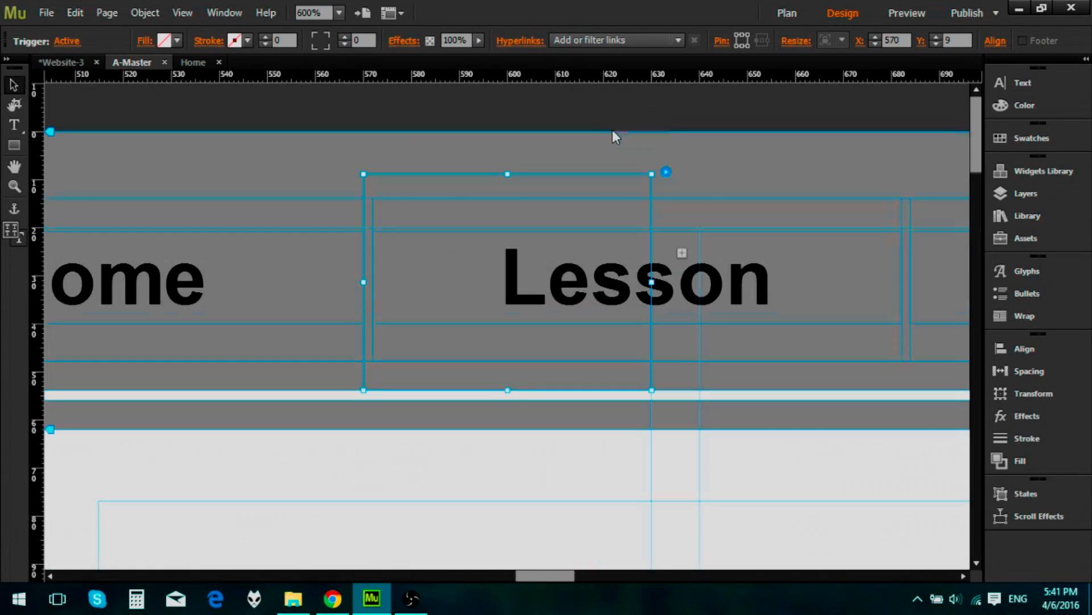
key(Up)
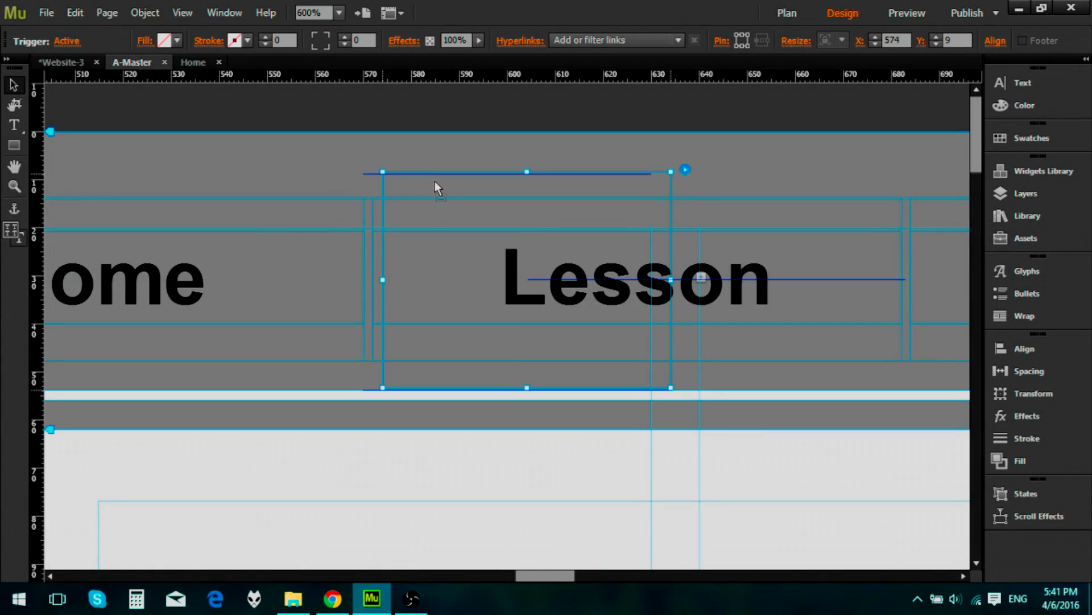
key(Right)
key(Right)
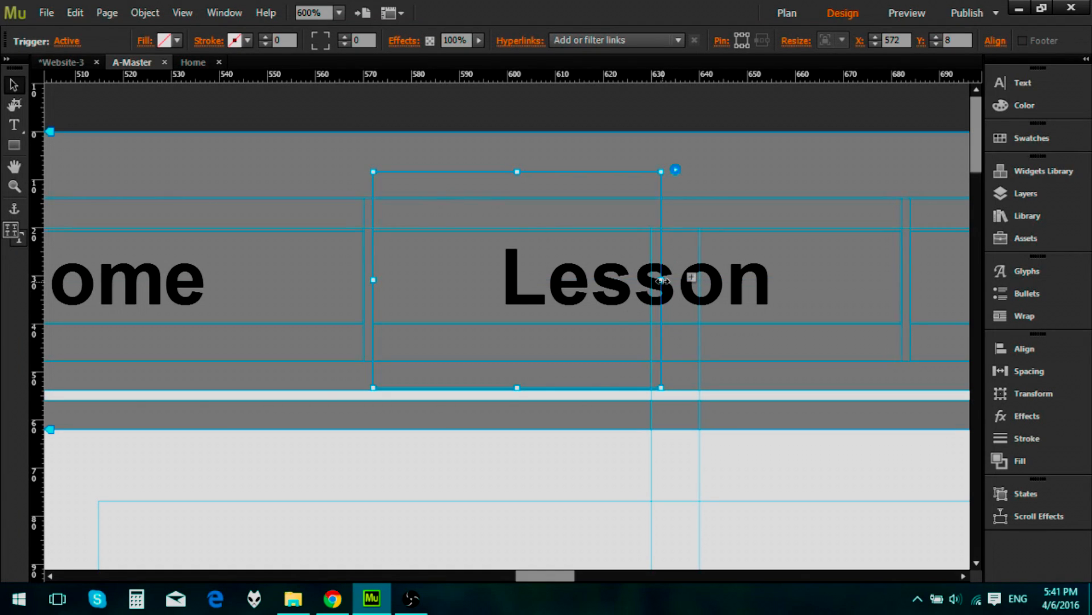
Resize the trigger to cover the Lesson menu item exactly, with its upper edge at Y 14
drag(661, 280, 904, 261)
drag(637, 172, 639, 200)
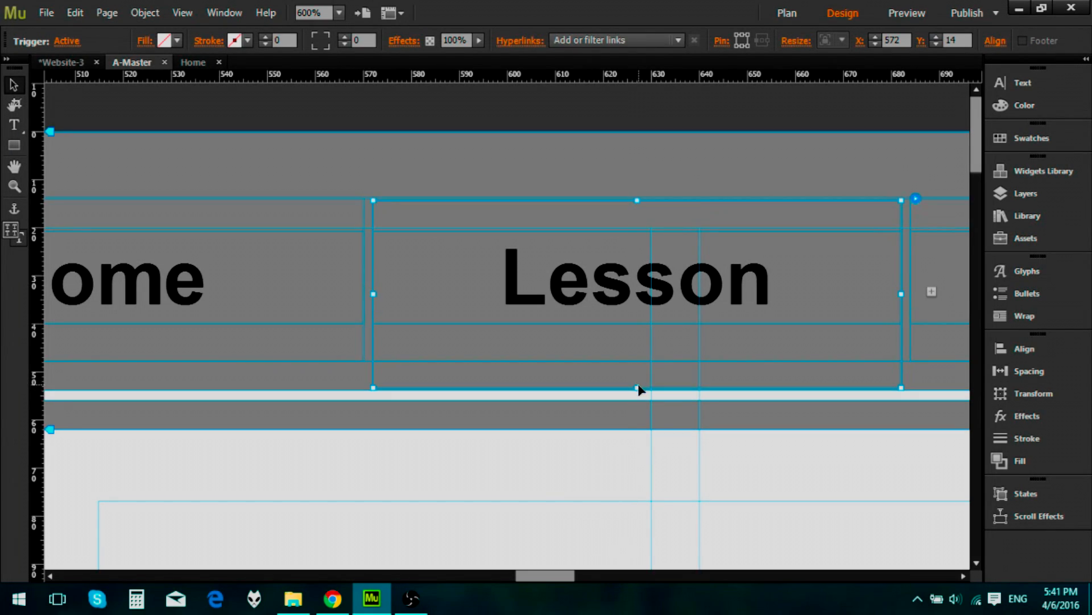
drag(639, 387, 638, 362)
click(524, 464)
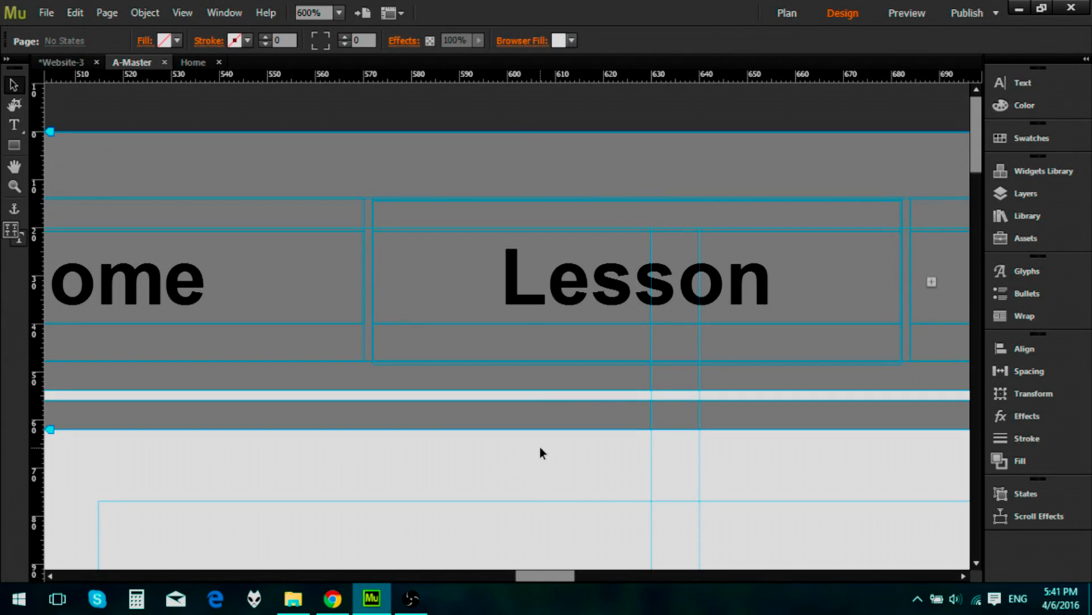
Narrow the composition's target container to the Lesson item's width and place it directly below the header under Lesson
key(ctrl+minus)
key(ctrl+minus)
key(ctrl+minus)
key(ctrl+minus)
key(ctrl+minus)
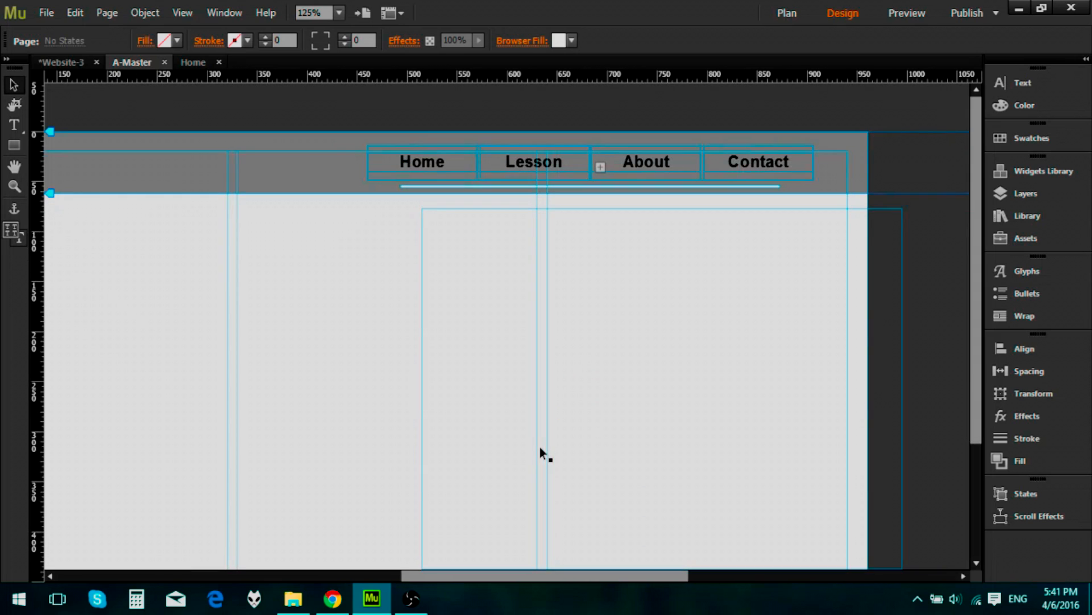
key(ctrl+minus)
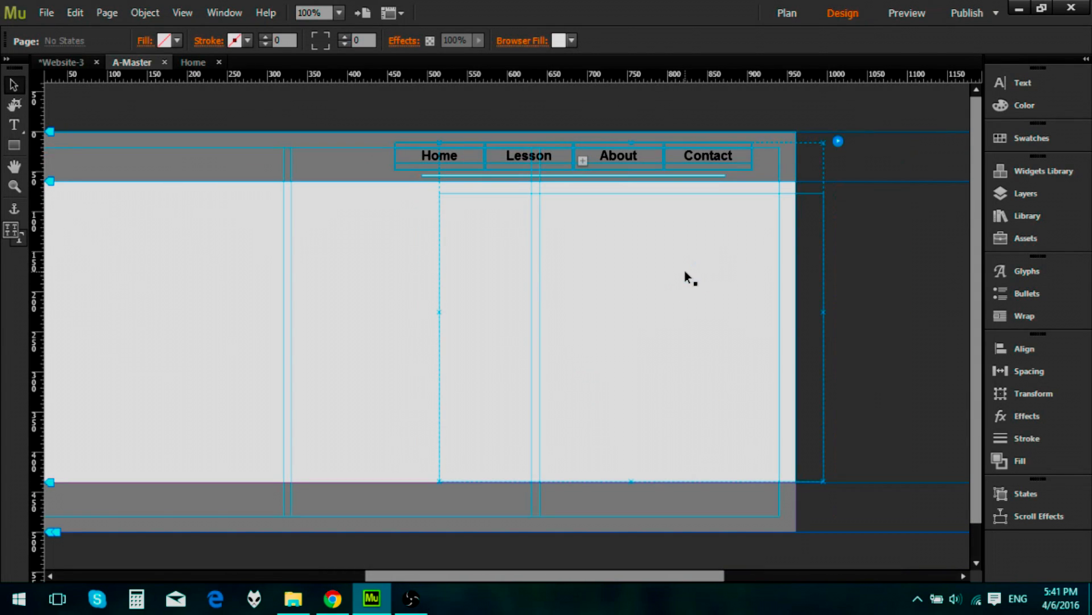
click(684, 271)
click(701, 257)
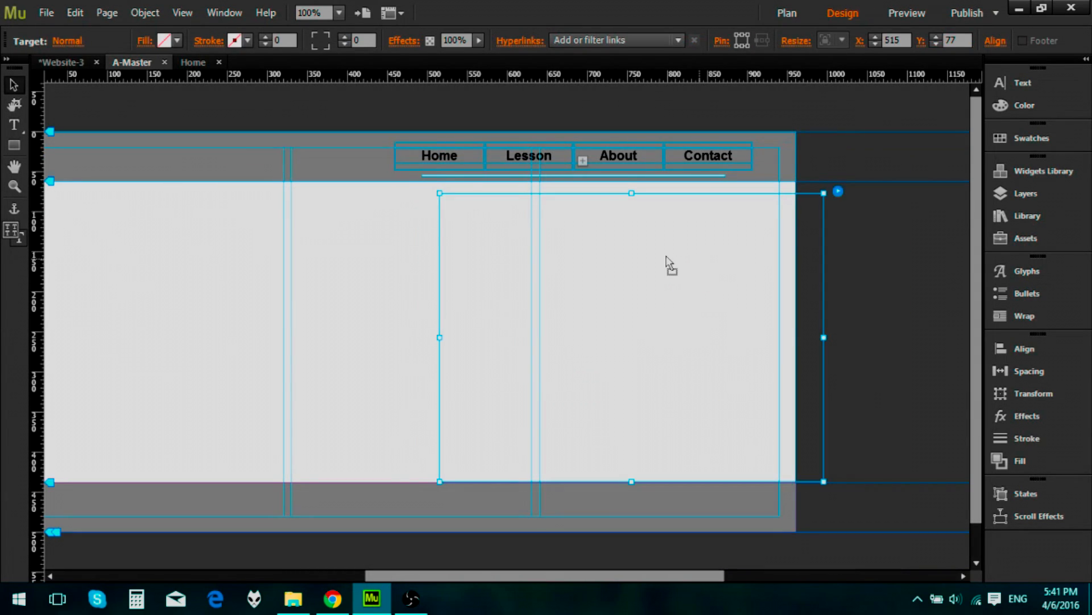
drag(785, 334, 574, 325)
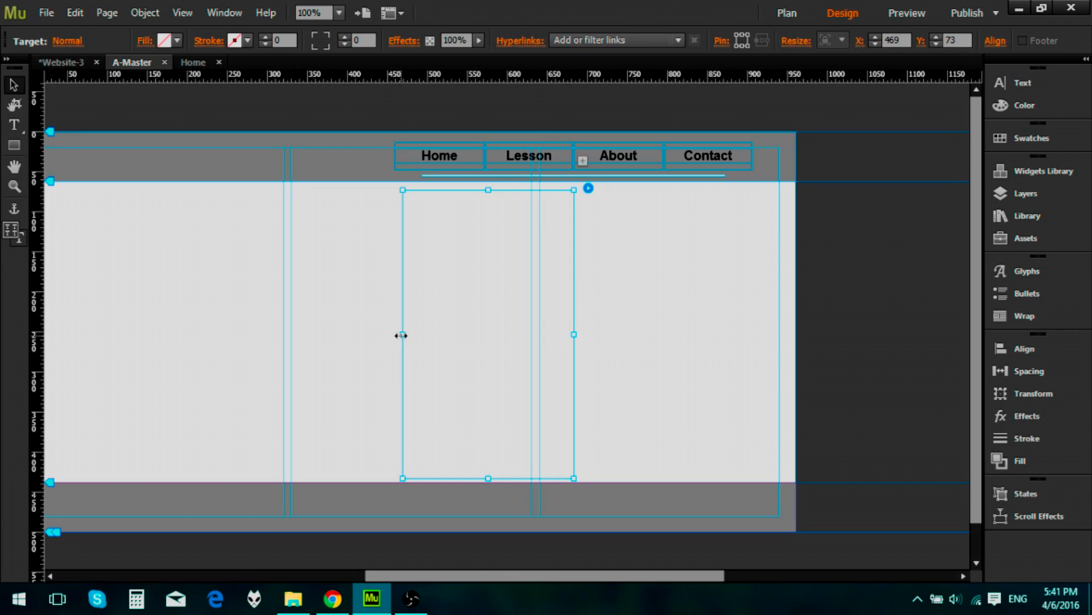
drag(401, 335, 557, 319)
click(641, 317)
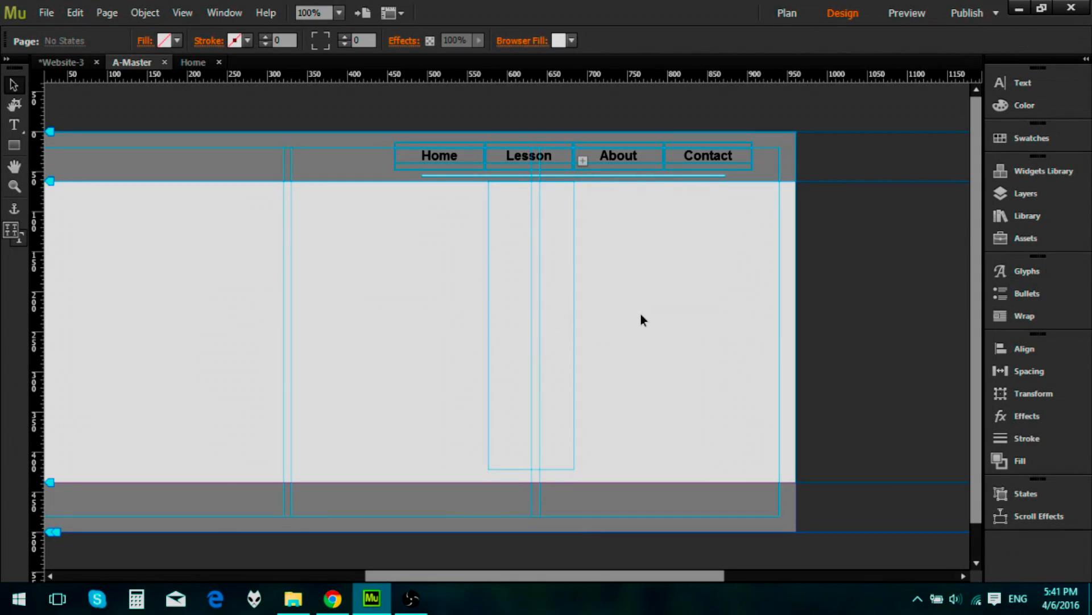
Shorten the composition's target container below Lesson to a height of about 133 px
click(556, 364)
click(529, 470)
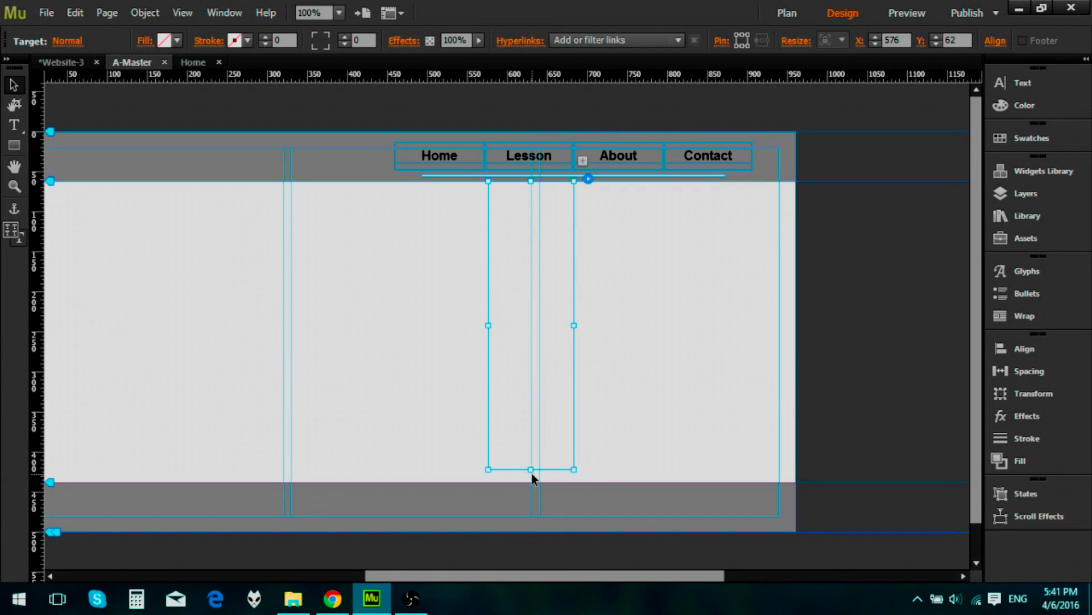
drag(531, 473, 531, 287)
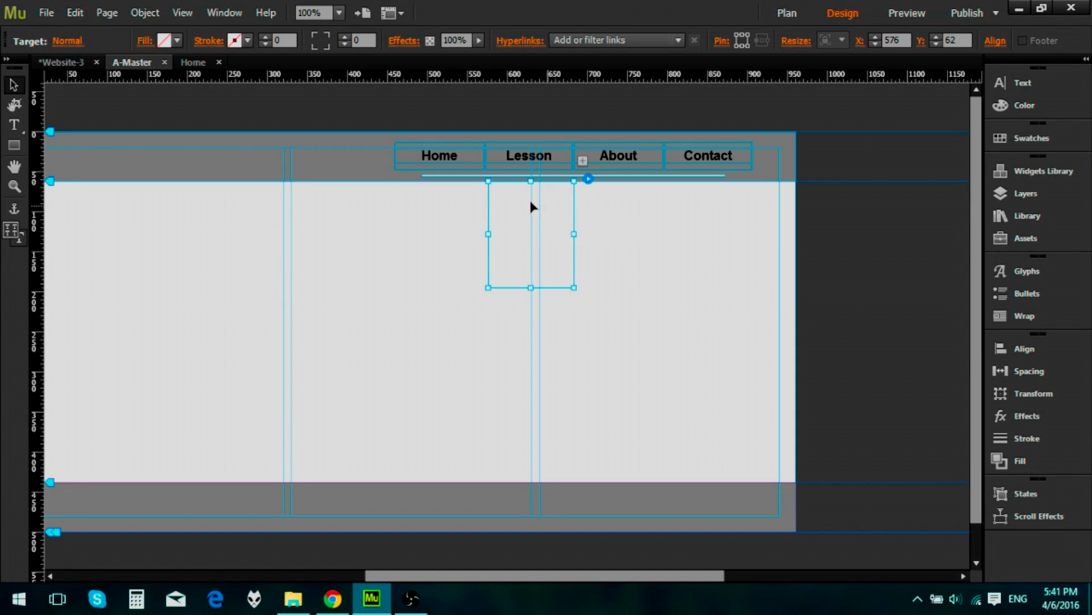
Extend the target container's left edge to X 572, in line with the Lesson trigger, making it 111 px wide
key(ctrl+alt+0)
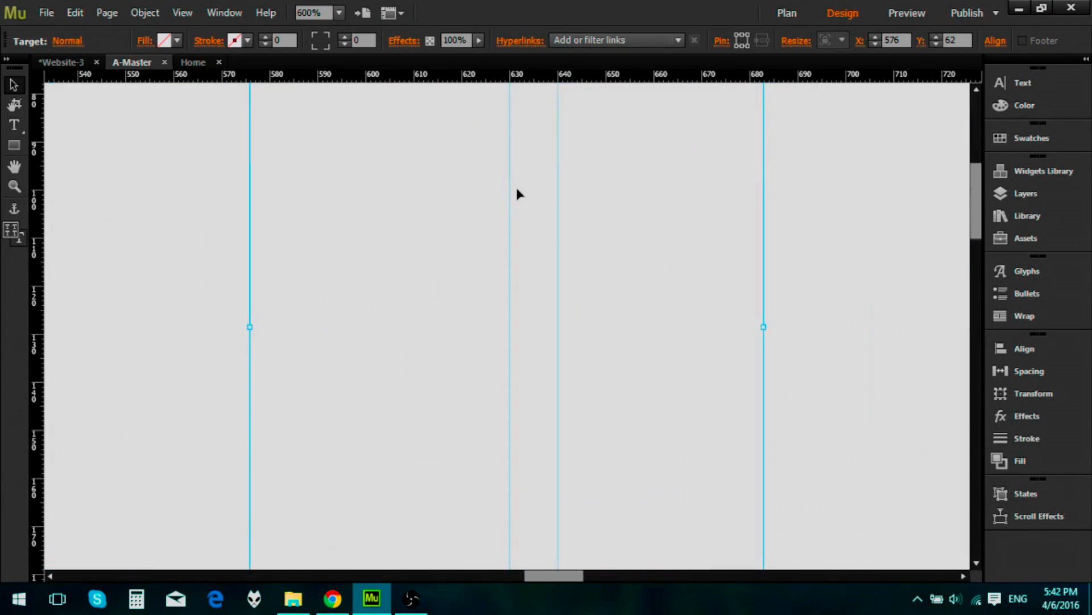
scroll(509, 215, up, 5)
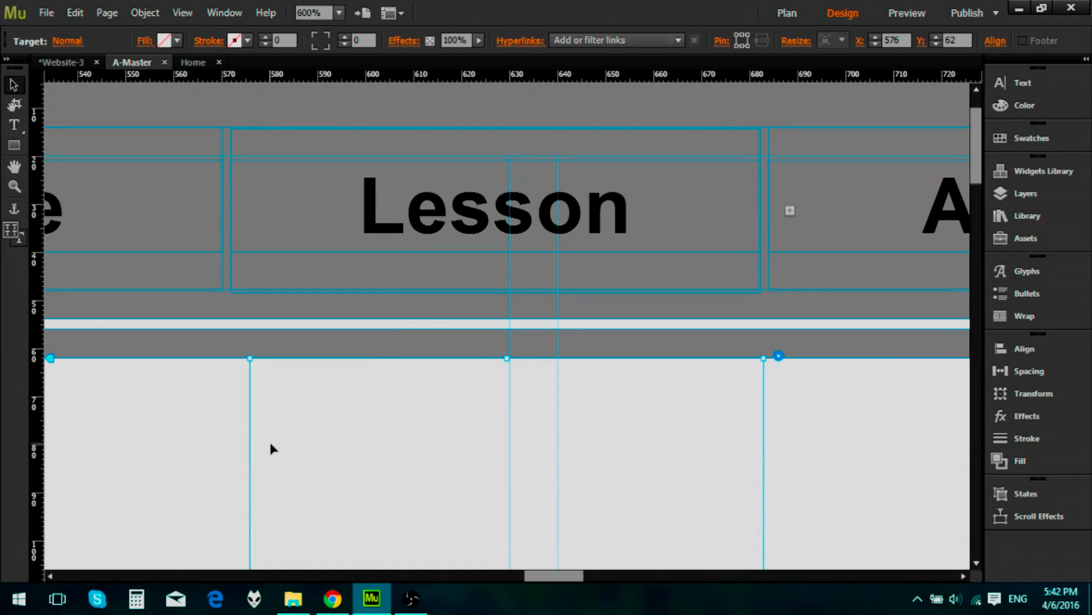
scroll(274, 441, down, 3)
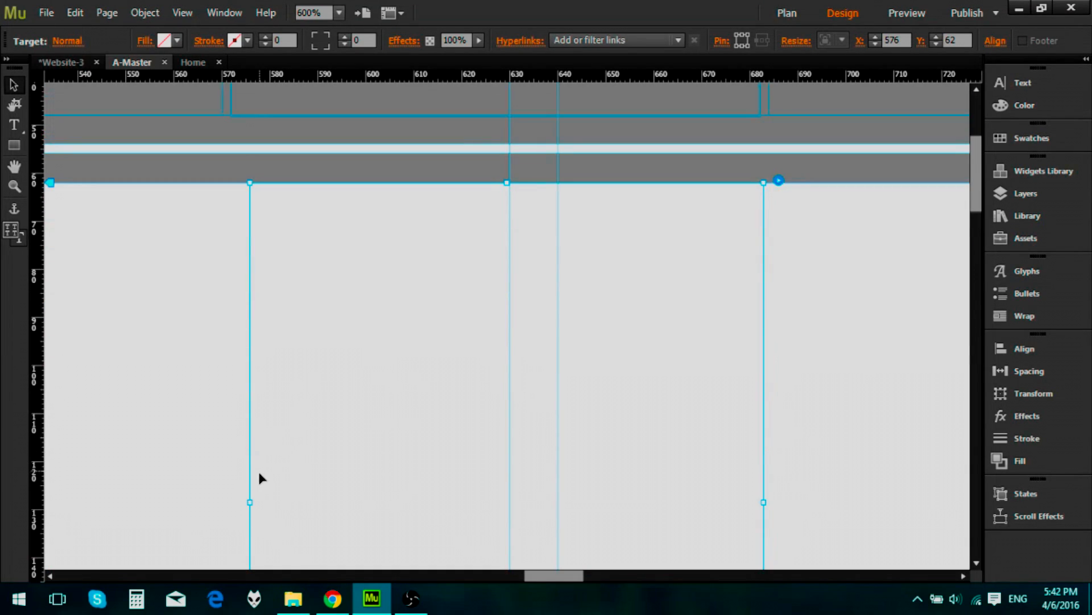
drag(249, 502, 230, 503)
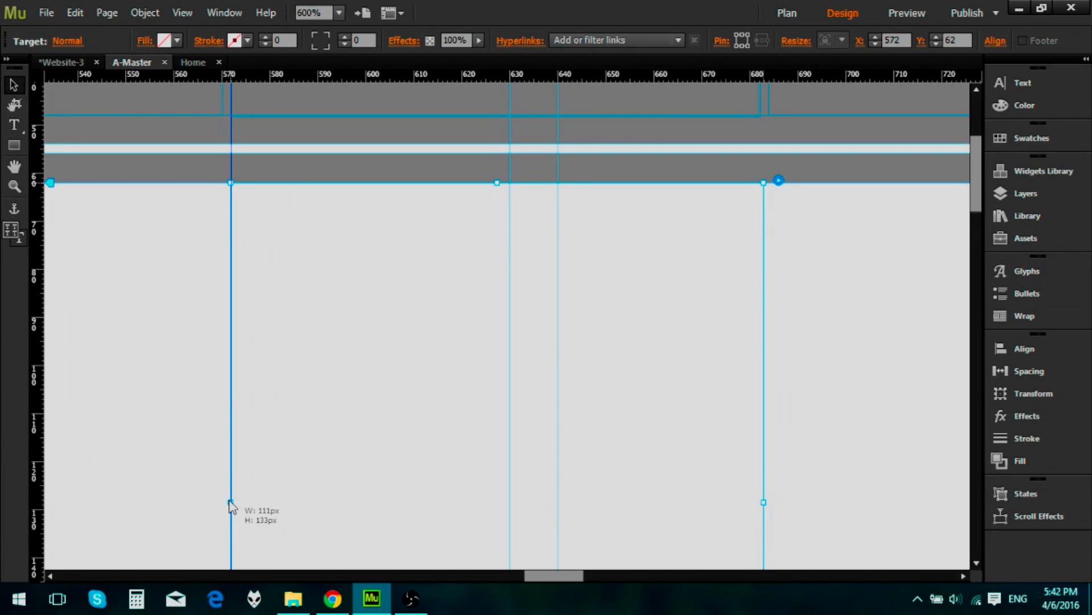
click(180, 463)
key(ctrl+minus)
key(ctrl+minus)
key(ctrl+minus)
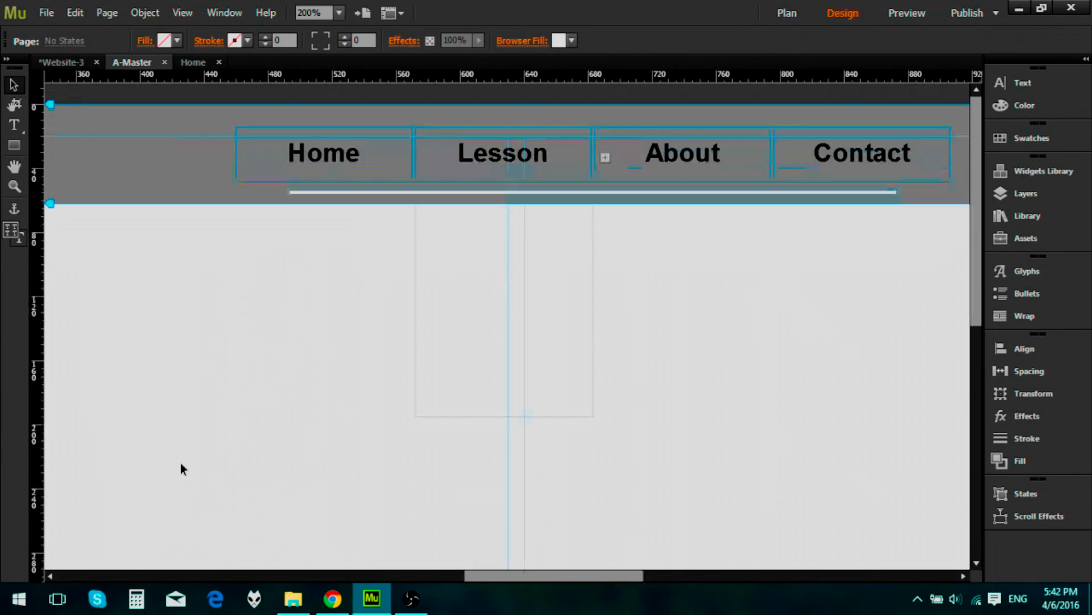
key(ctrl+minus)
key(ctrl+minus)
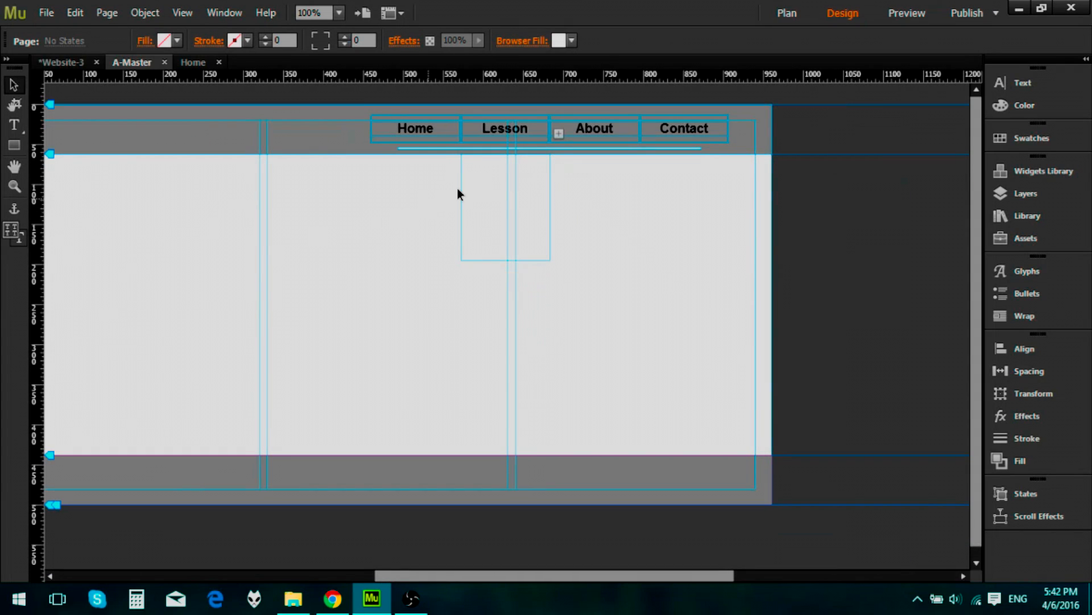
Fill the composition's target container with solid black (000000)
click(514, 180)
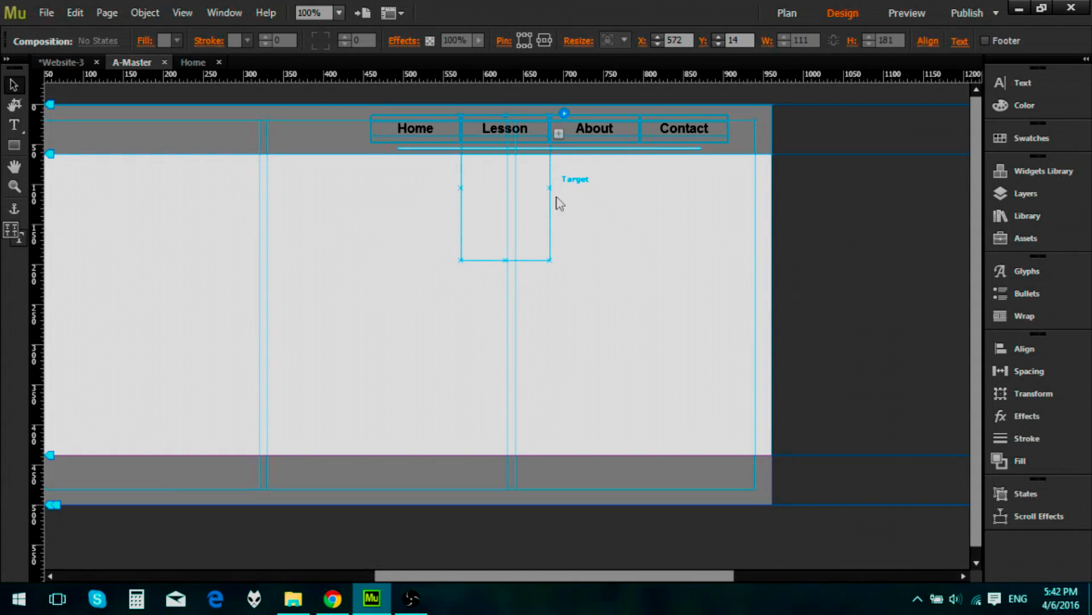
click(479, 203)
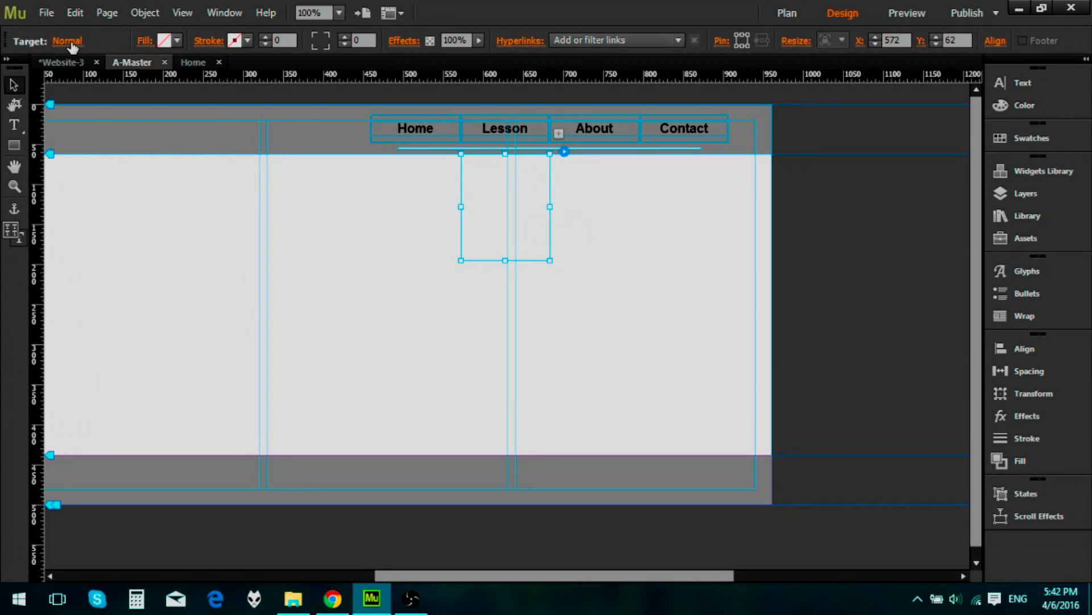
click(169, 41)
click(391, 63)
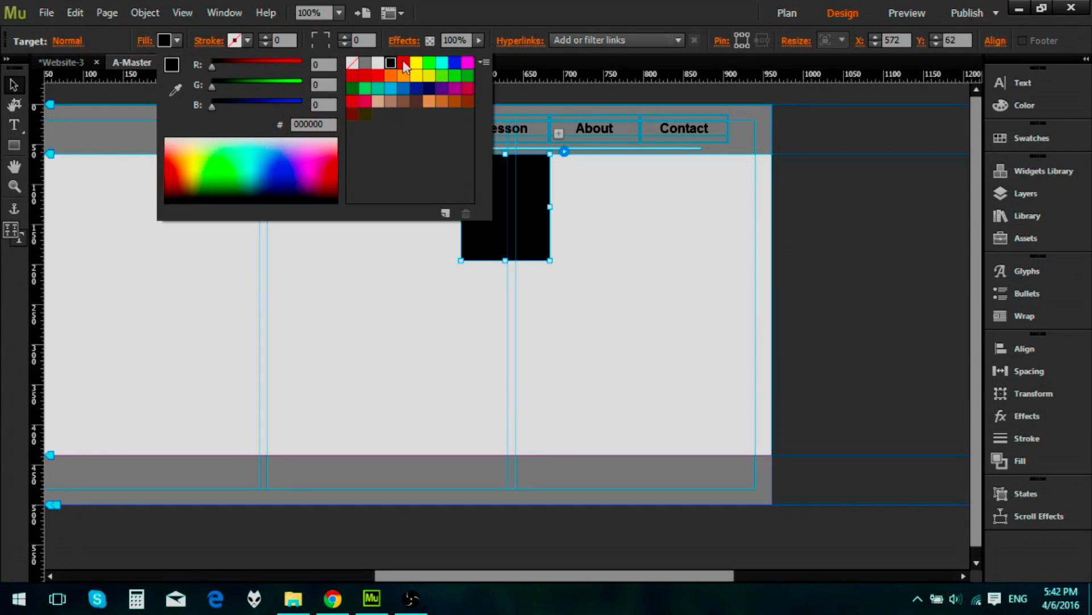
Set the composition to show its target On Rollover, hide it On Rollout of Trigger and Target, and keep Triggers on Top
click(564, 152)
click(704, 198)
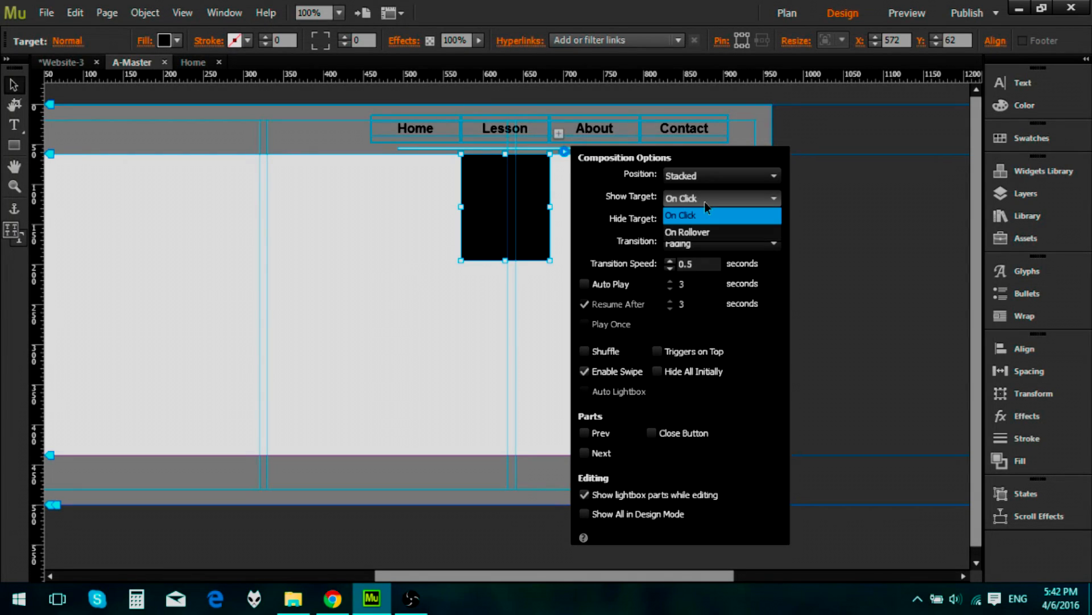
click(704, 233)
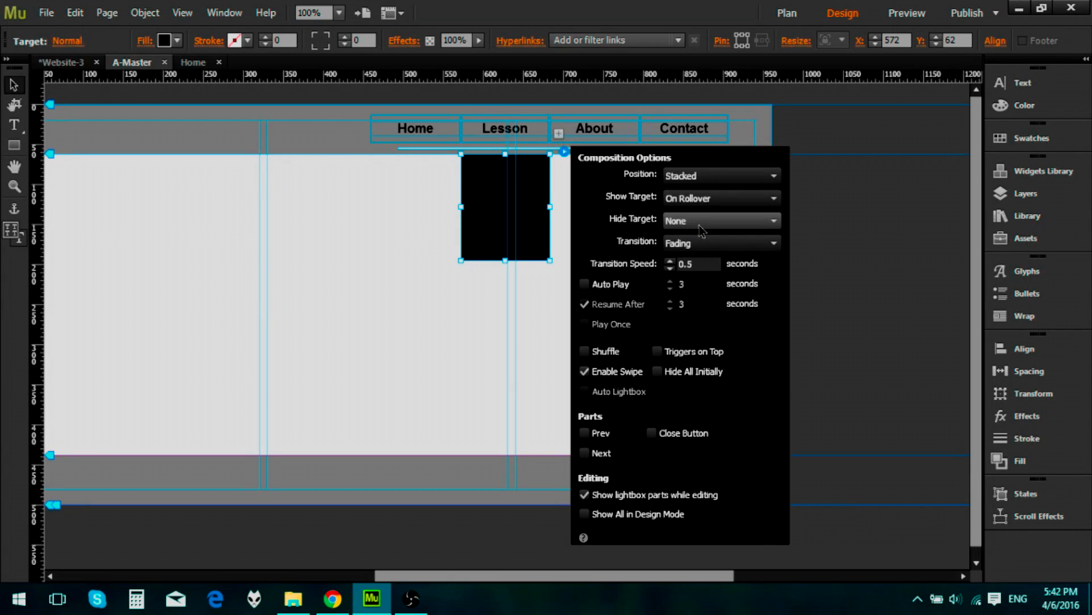
click(700, 226)
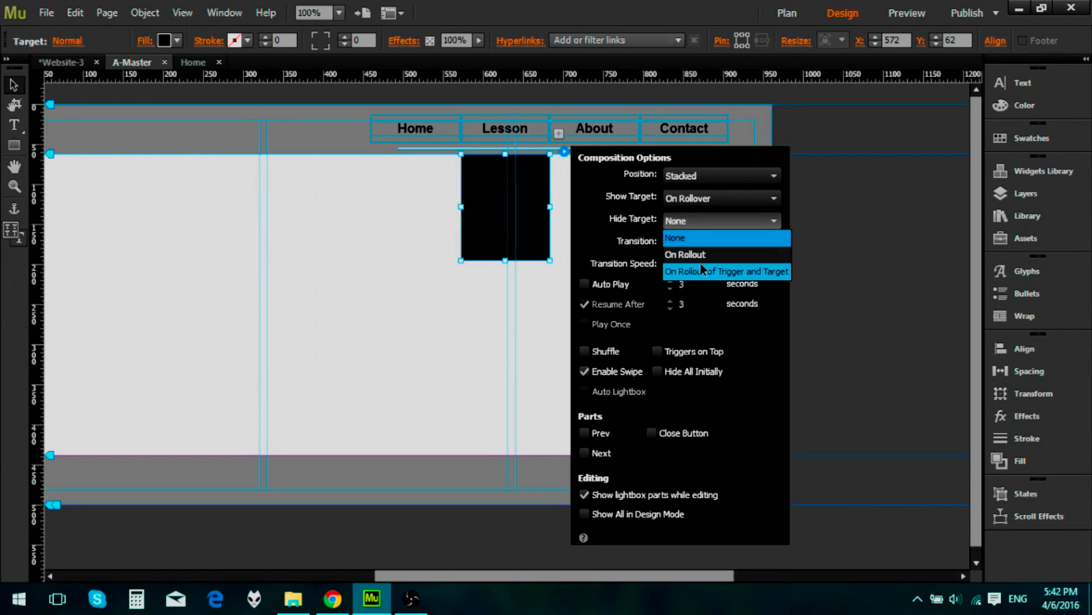
click(712, 275)
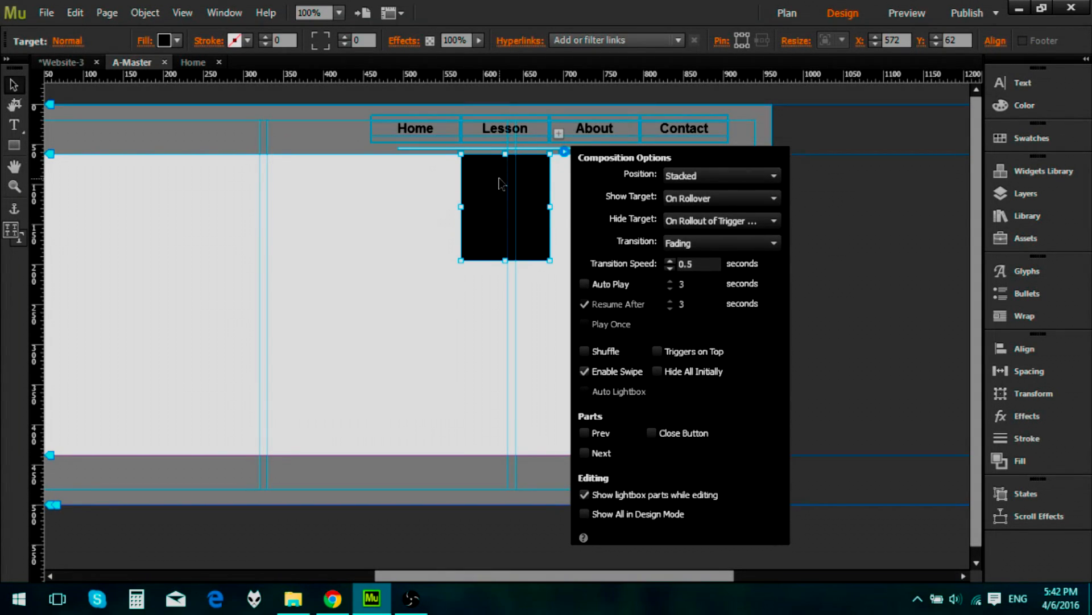
click(668, 356)
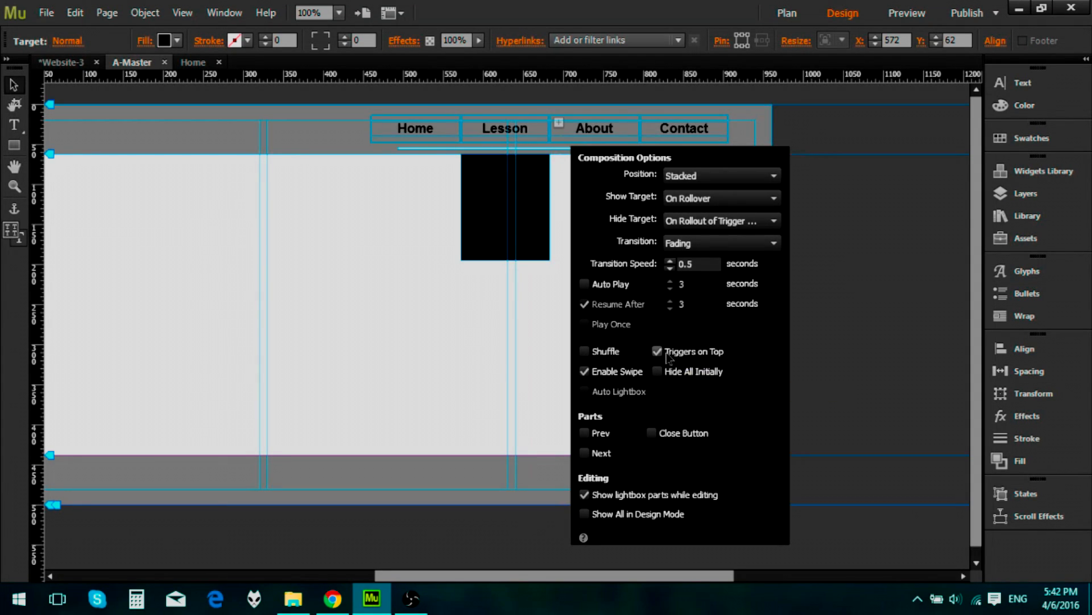
click(459, 370)
Preview the master page and test the Lesson drop-down's rollover and its alignment with the menu
click(909, 13)
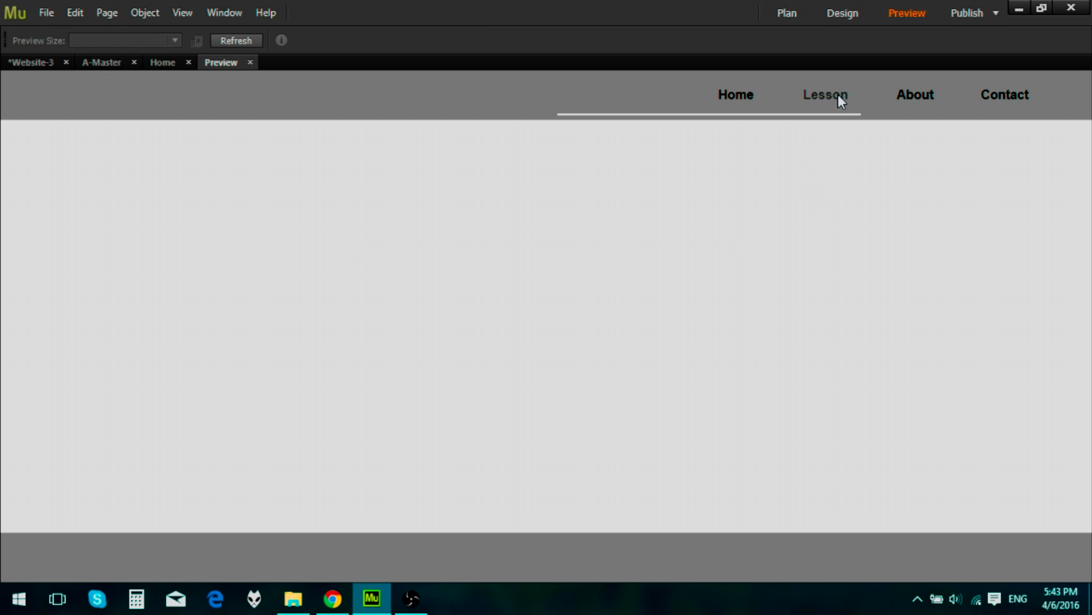
click(839, 98)
mouse_move(666, 98)
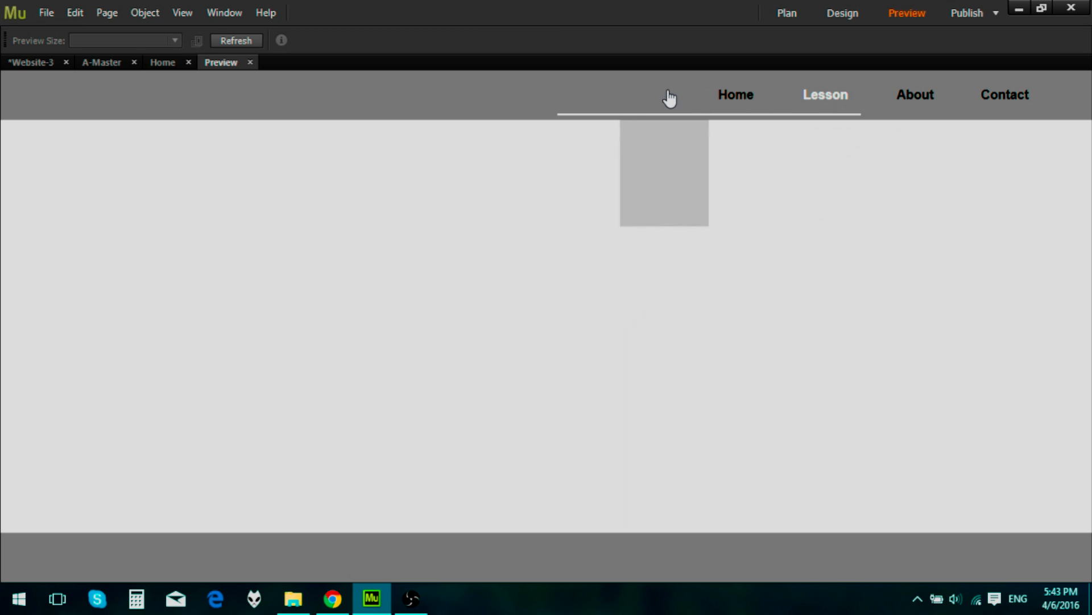
click(250, 62)
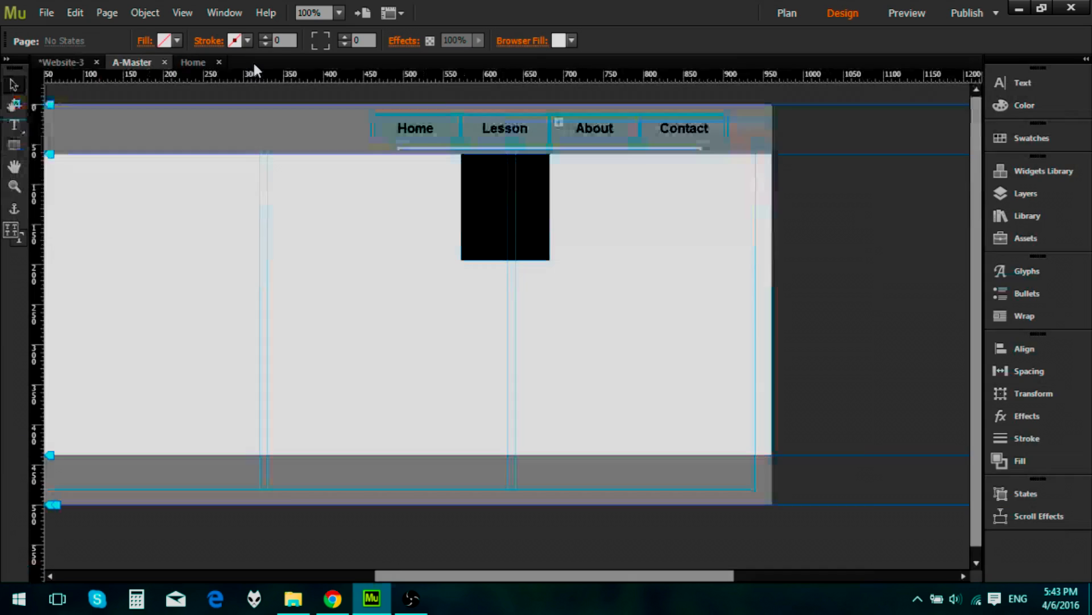
Pin the header menu to the browser's horizontal centre
click(445, 147)
click(525, 125)
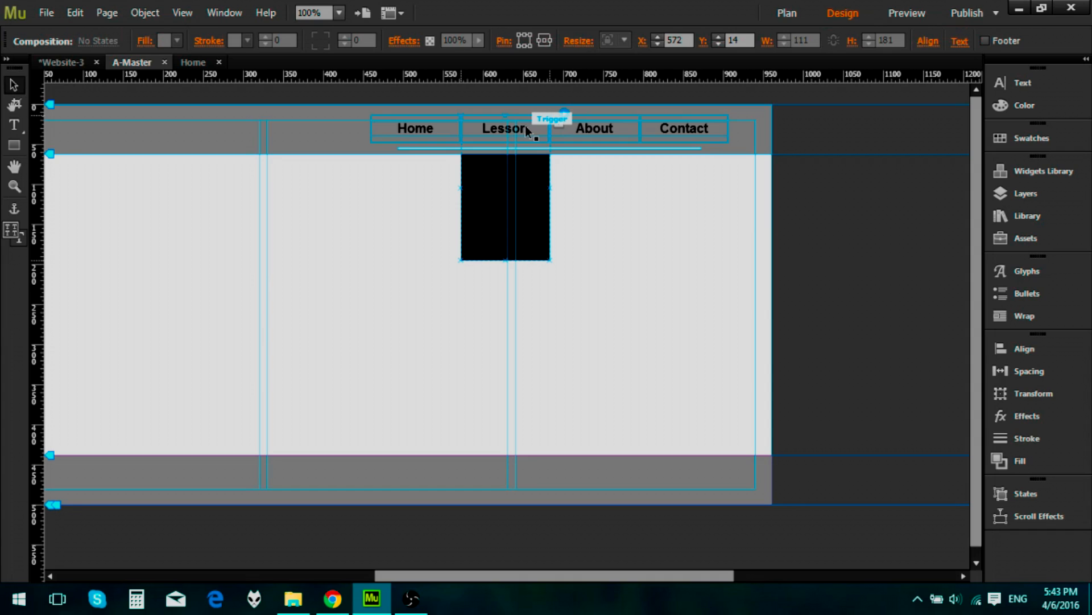
click(529, 126)
click(590, 167)
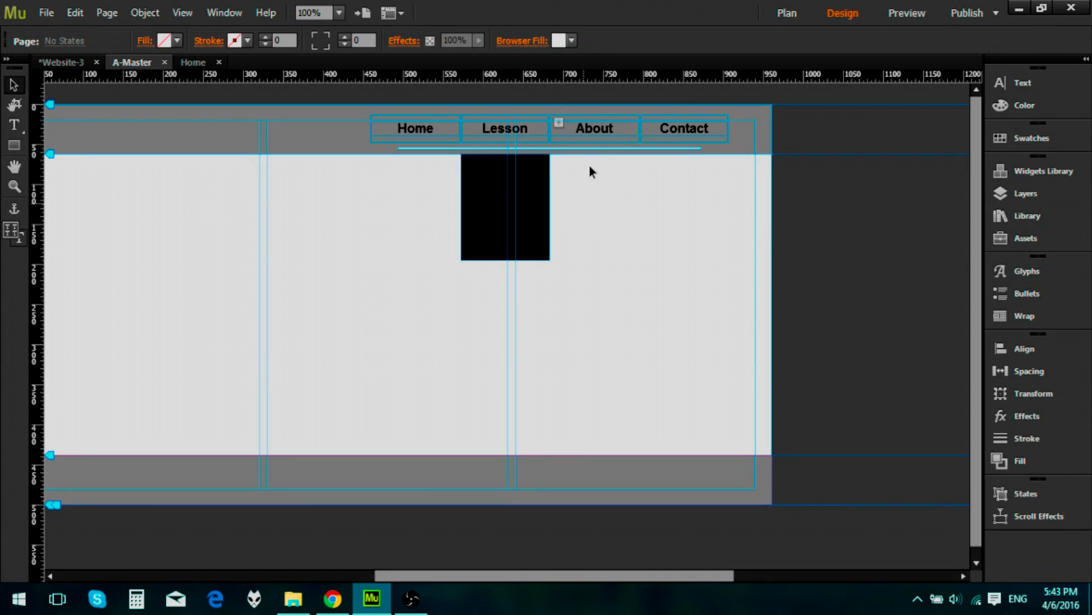
click(599, 135)
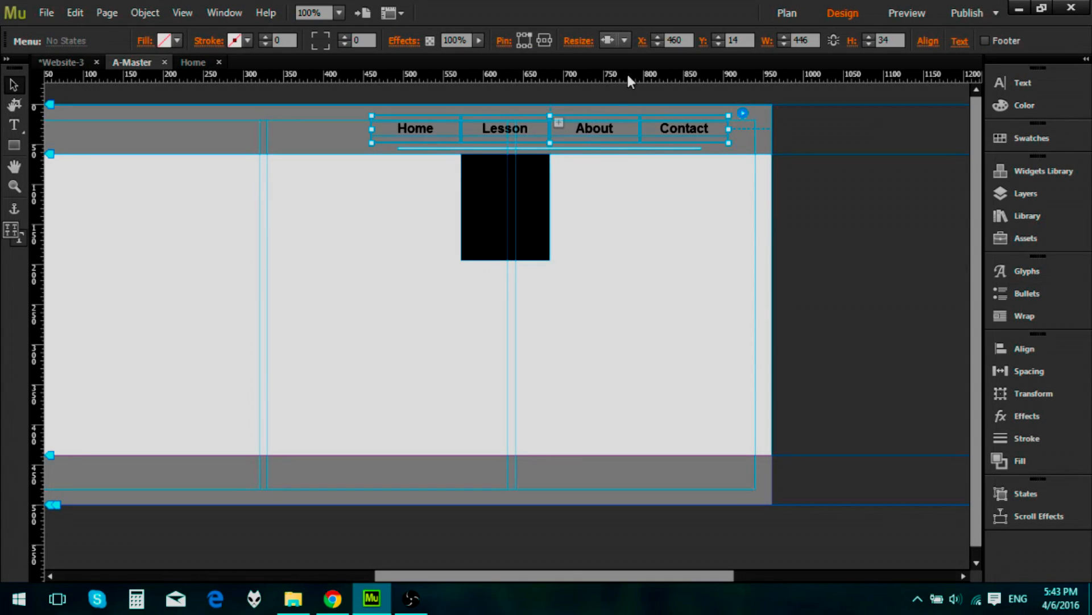
click(545, 40)
Preview the page again and test how the Lesson drop-down shows and hides on rollover and rollout
click(899, 12)
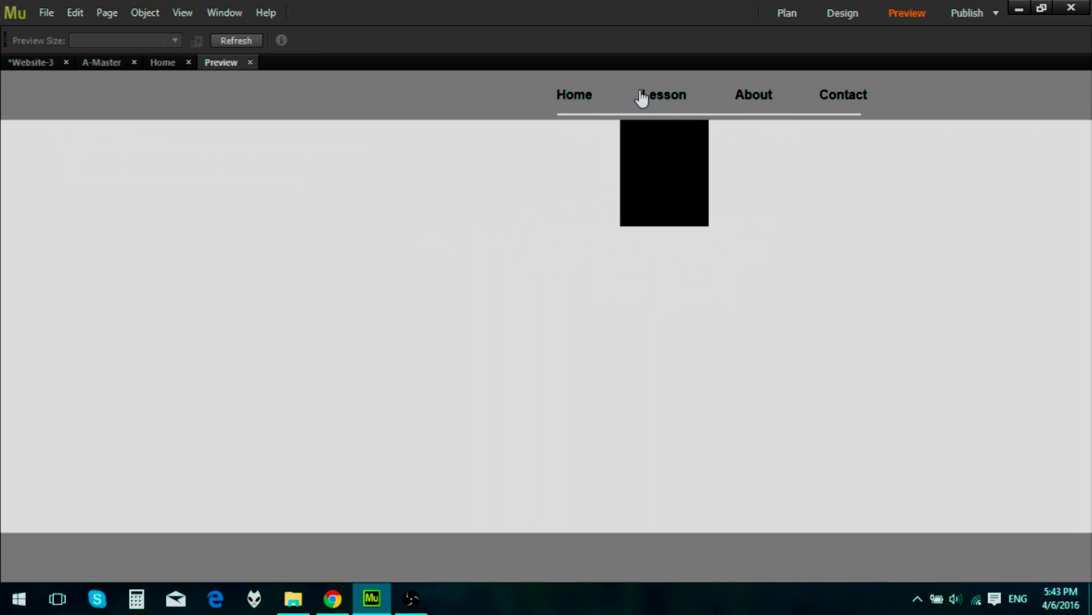
mouse_move(624, 98)
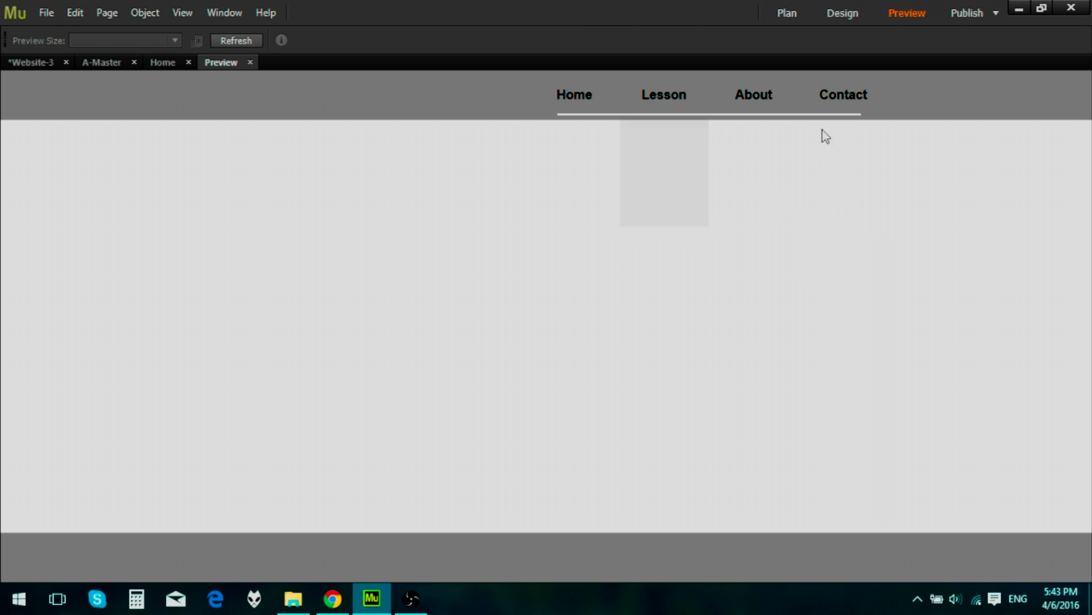
mouse_move(658, 97)
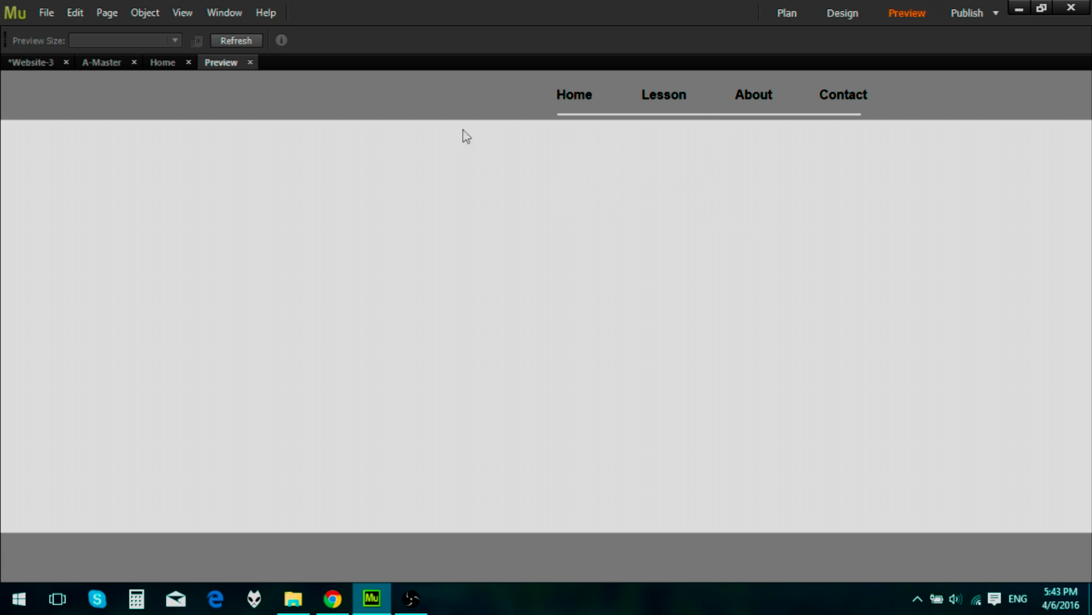
click(251, 61)
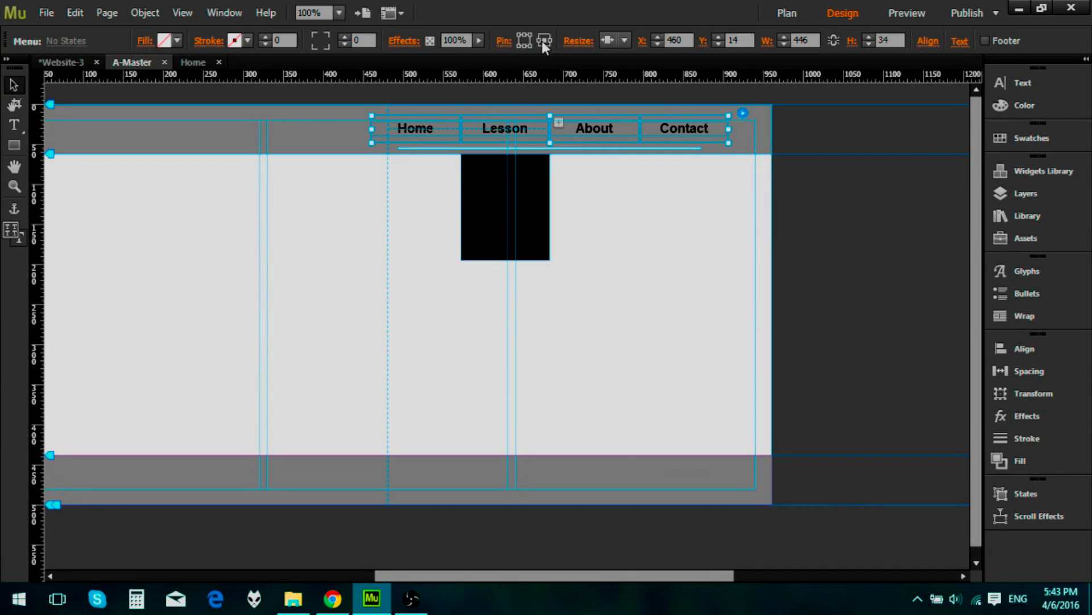
Preview the page at enlarged and normal zoom to examine how the header menu and its line scale
click(886, 10)
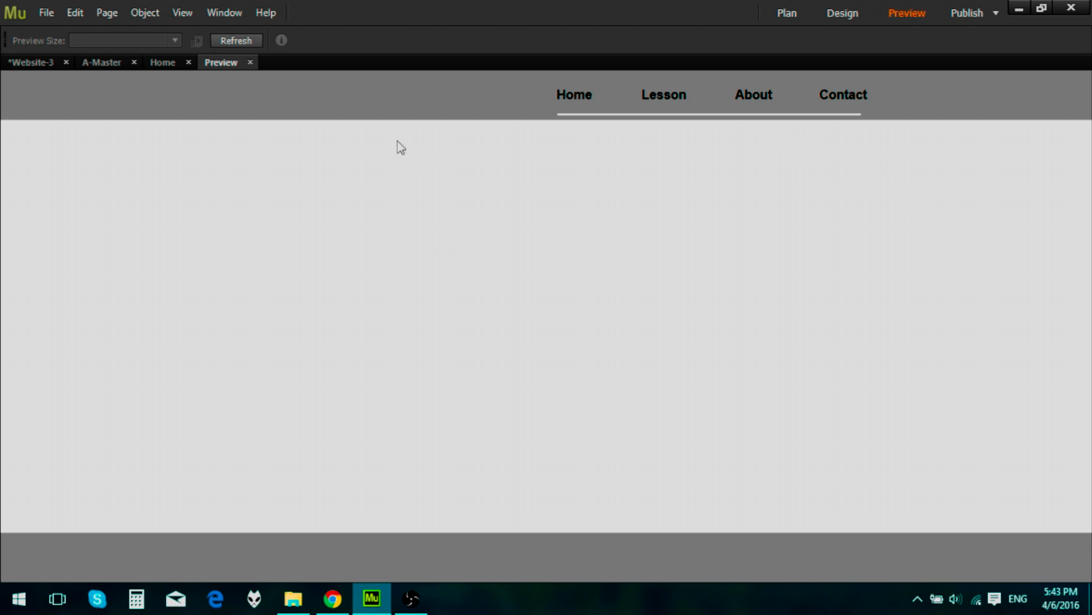
scroll(540, 225, up, 3)
scroll(549, 225, up, 3)
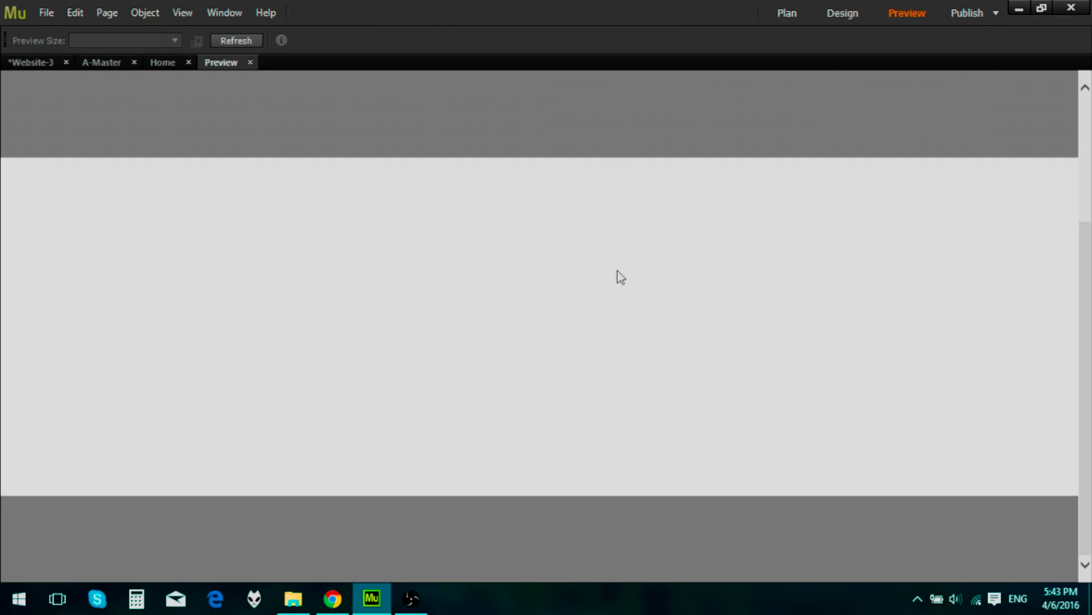
scroll(621, 274, up, 1)
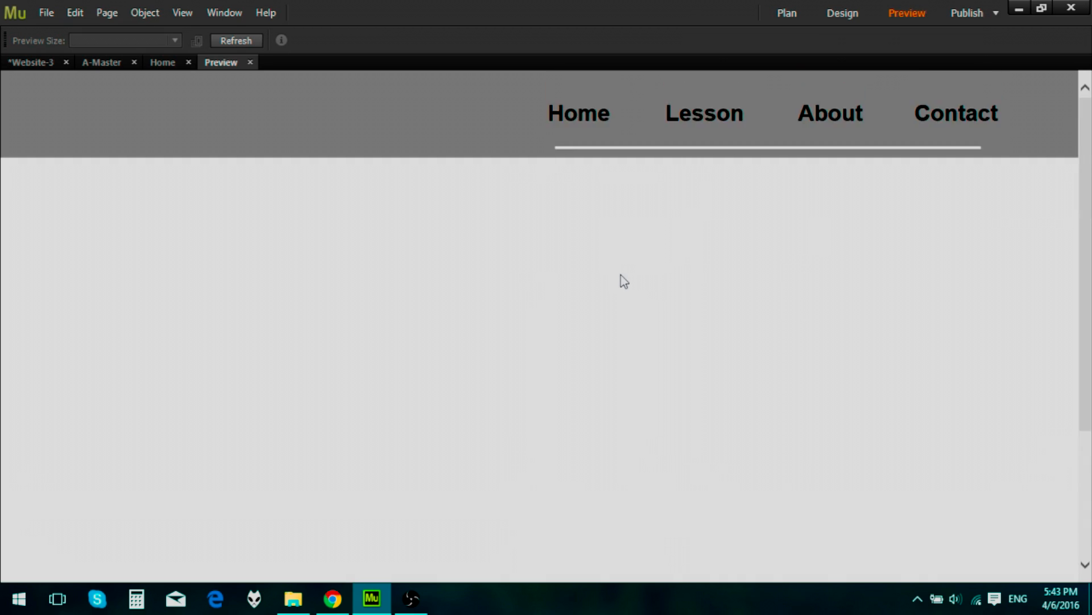
scroll(621, 267, down, 3)
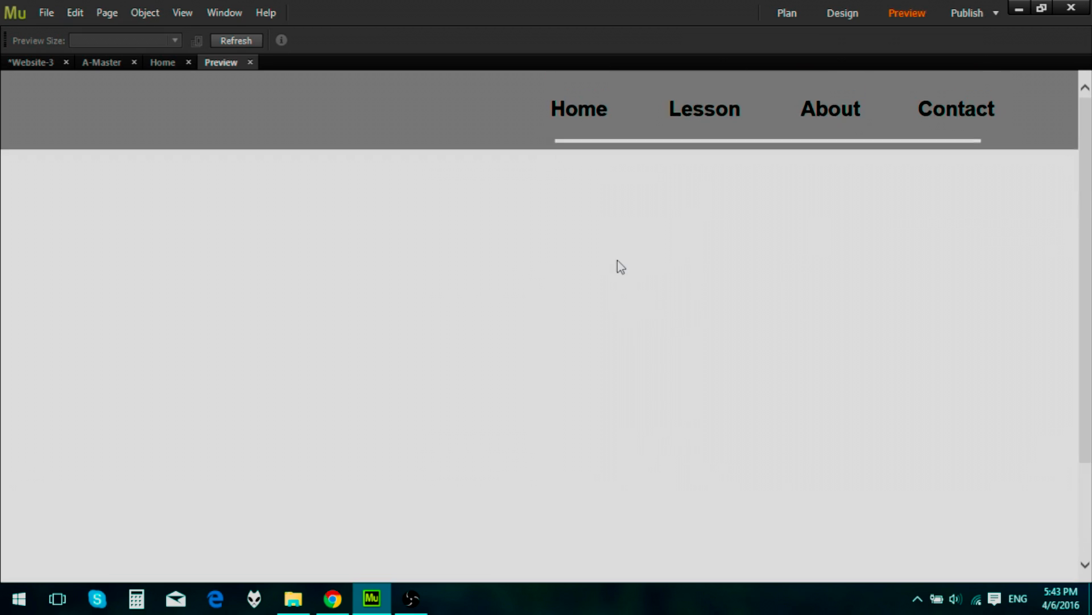
scroll(621, 266, down, 1)
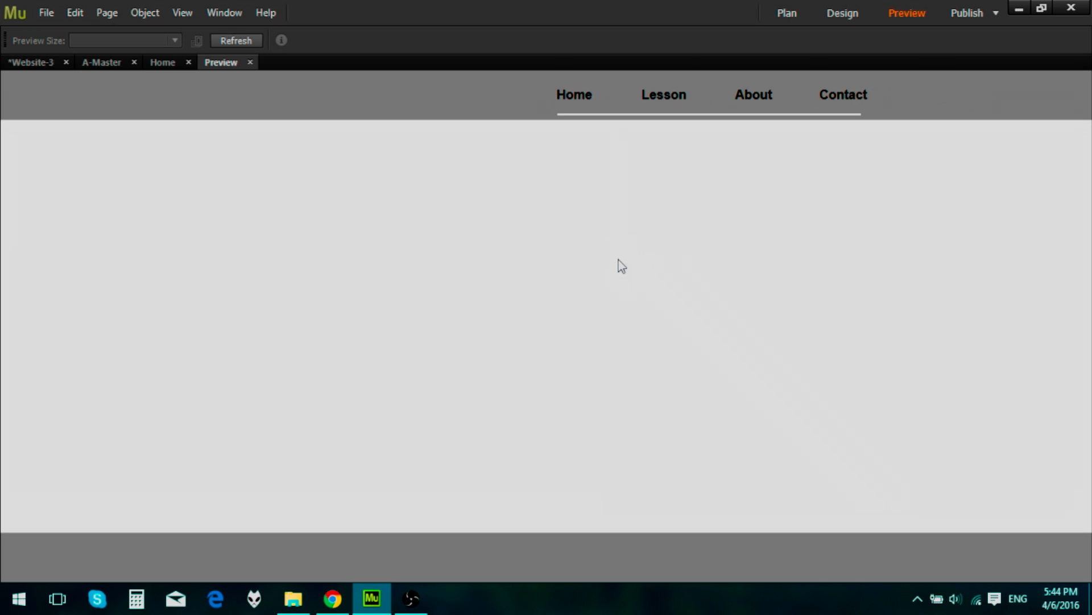
click(251, 63)
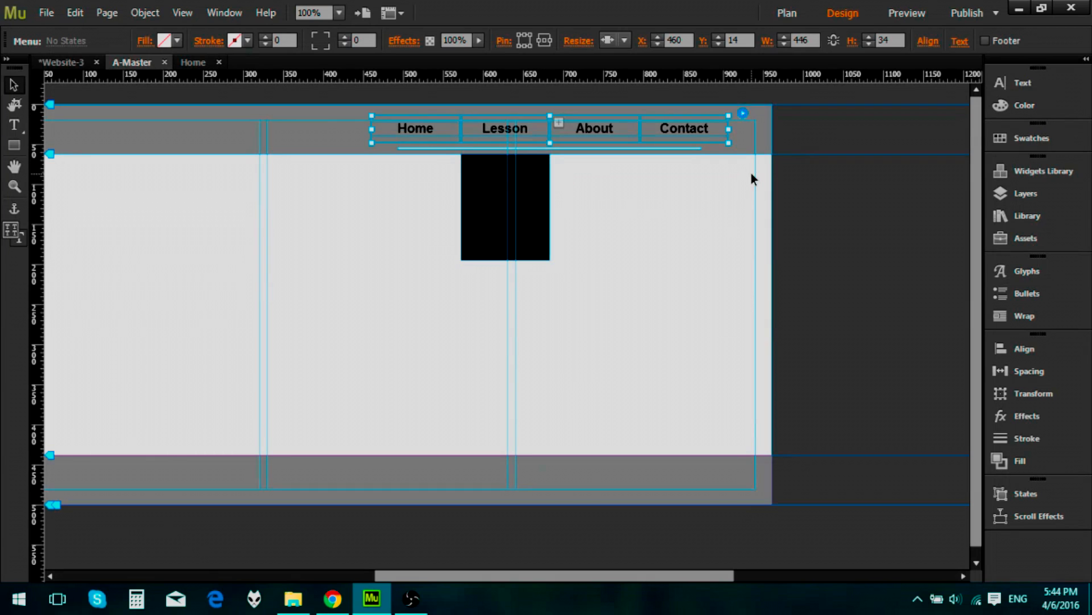
Examine the footer rectangle's Footer option and the settings of the composition, its trigger and the header menu
click(715, 466)
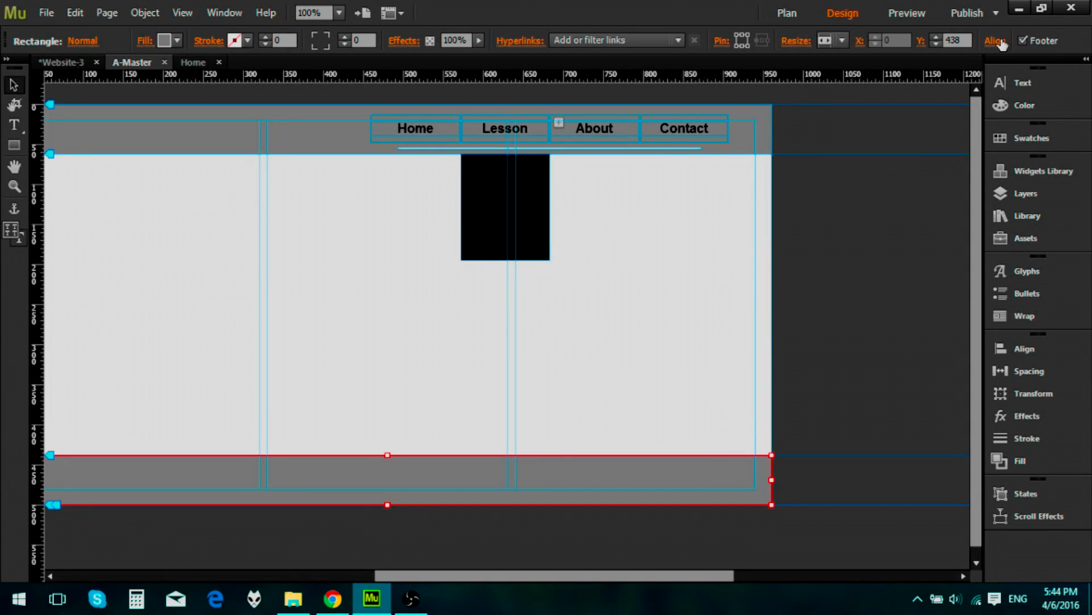
click(715, 251)
click(522, 227)
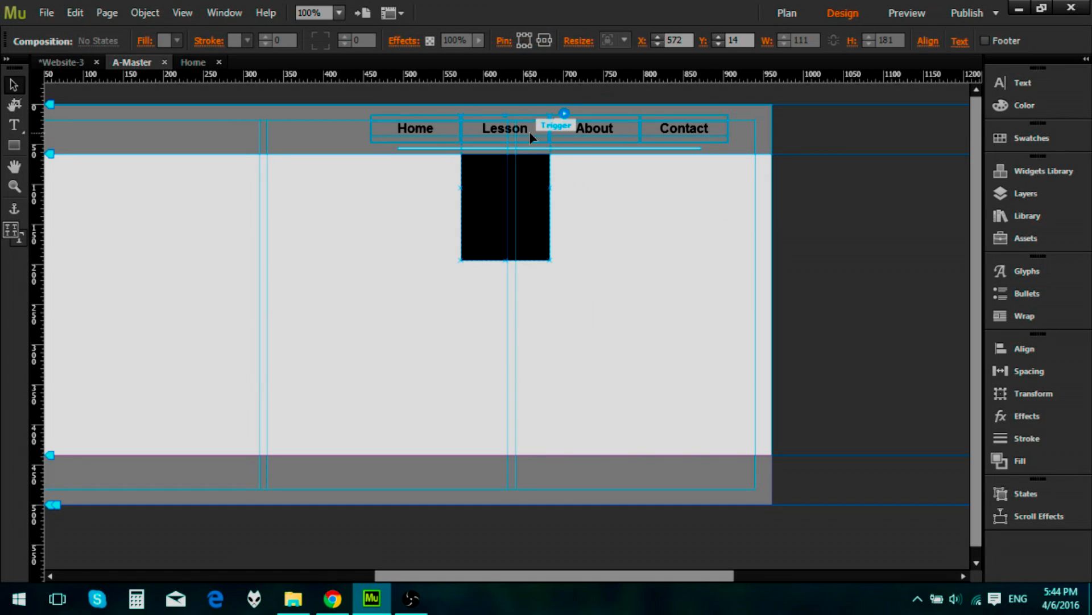
click(529, 132)
click(596, 163)
click(649, 128)
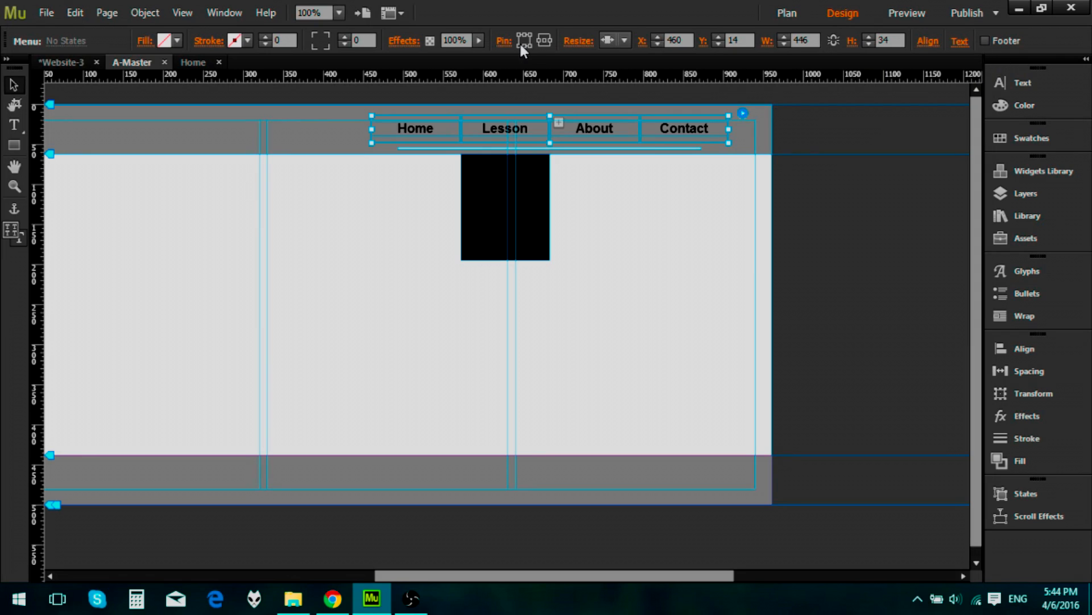
Examine the pin settings of the header line, the Lesson trigger and the composition's black target
click(498, 144)
click(464, 146)
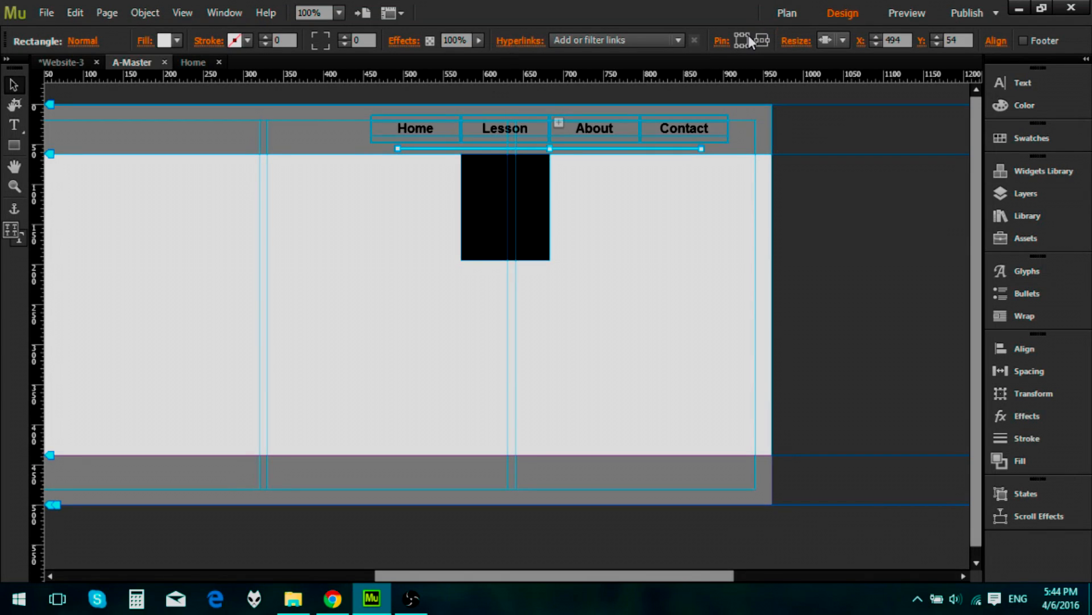
click(500, 130)
click(499, 129)
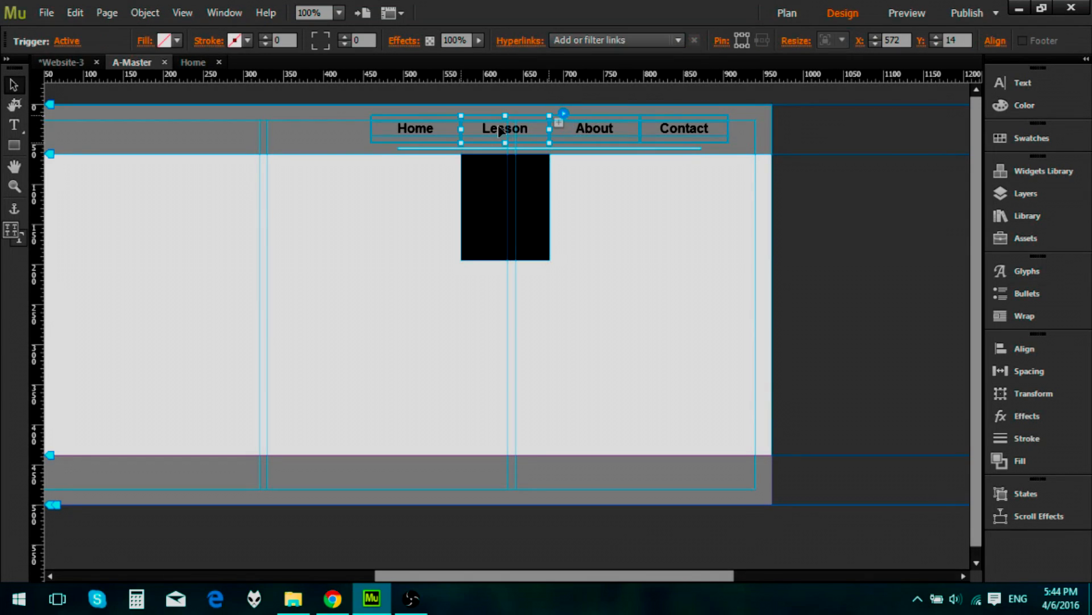
click(743, 49)
click(541, 180)
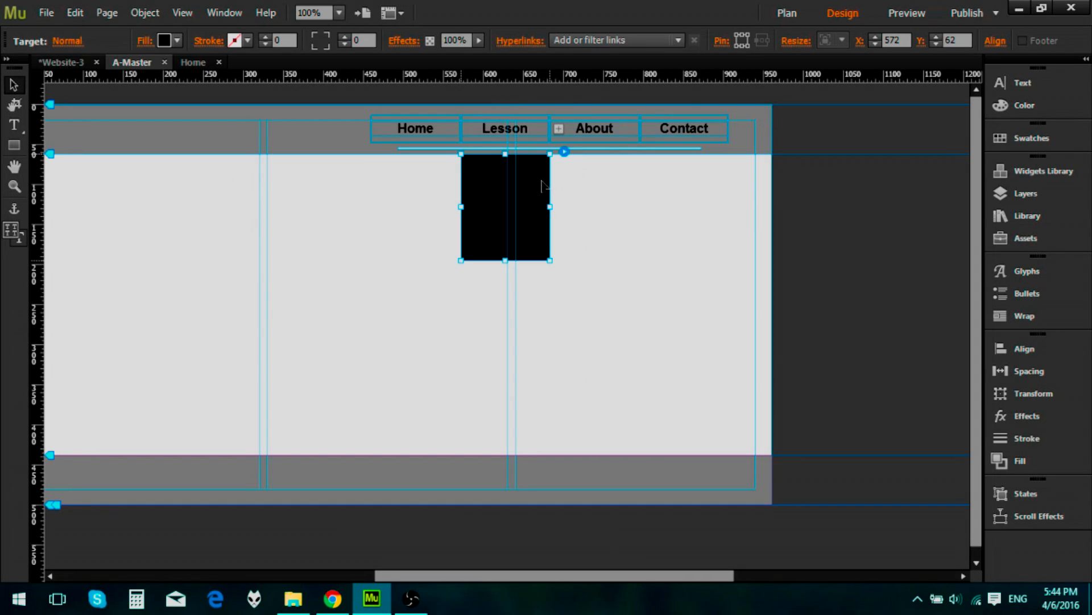
click(748, 35)
Preview the page at enlarged and reduced zoom to compare the header line's extent with the menu items
click(907, 12)
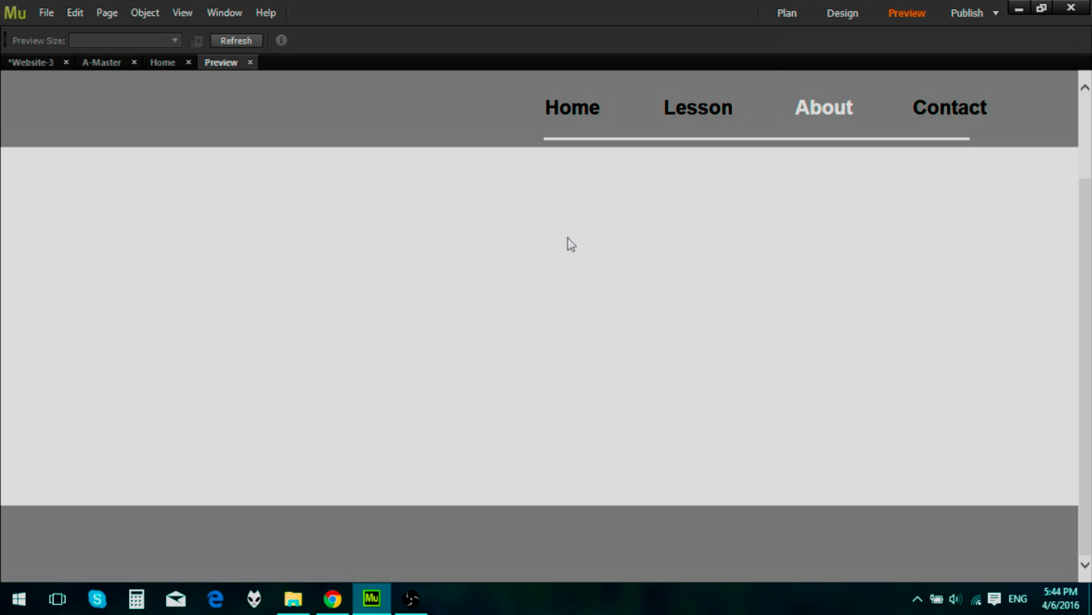
scroll(591, 231, down, 3)
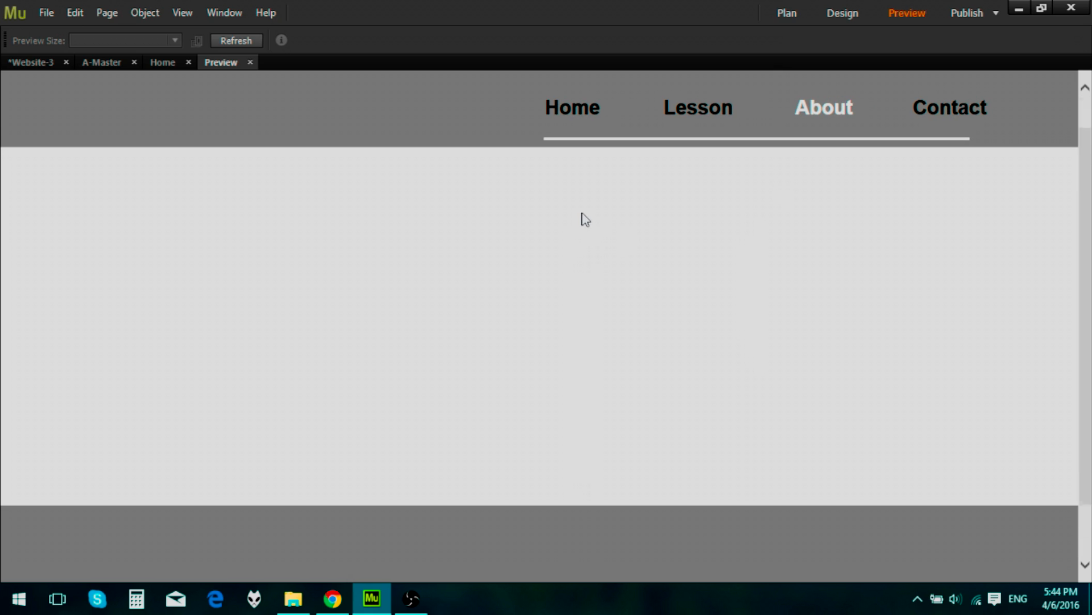
scroll(587, 222, up, 3)
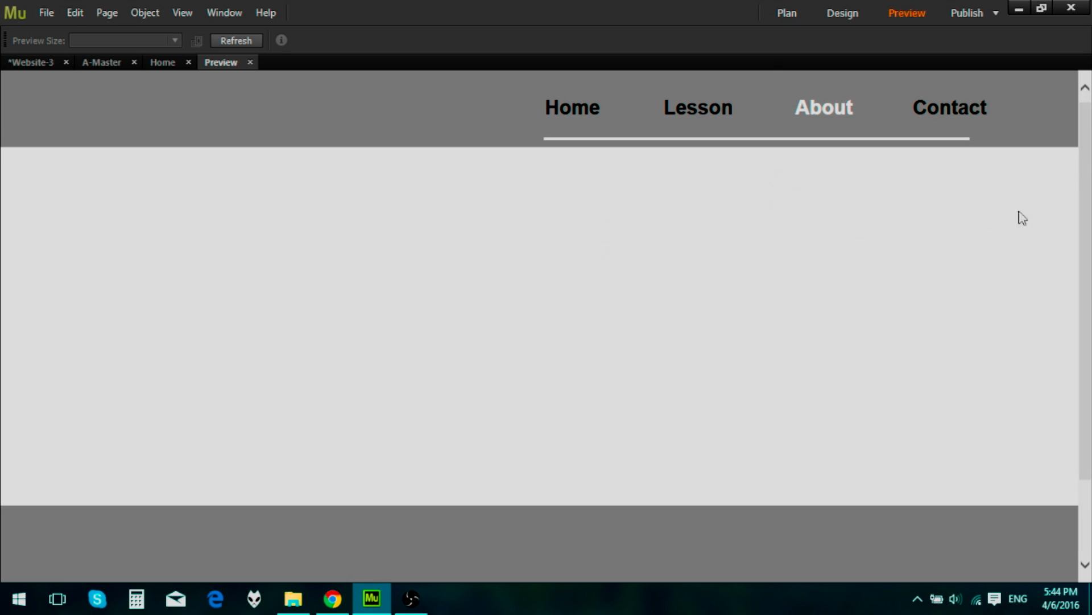
drag(1085, 184, 1060, 226)
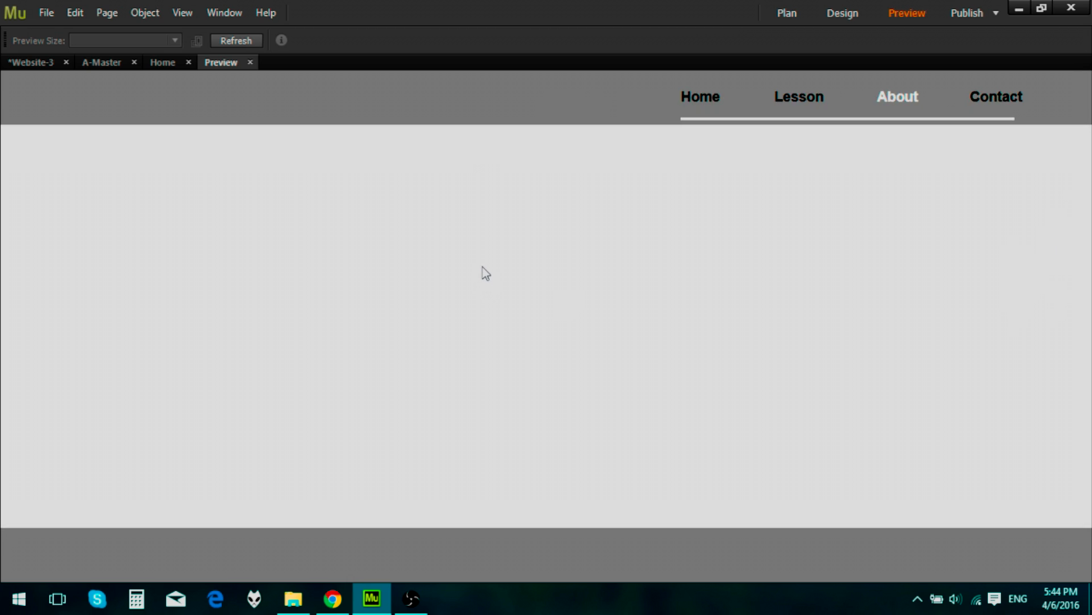
click(249, 62)
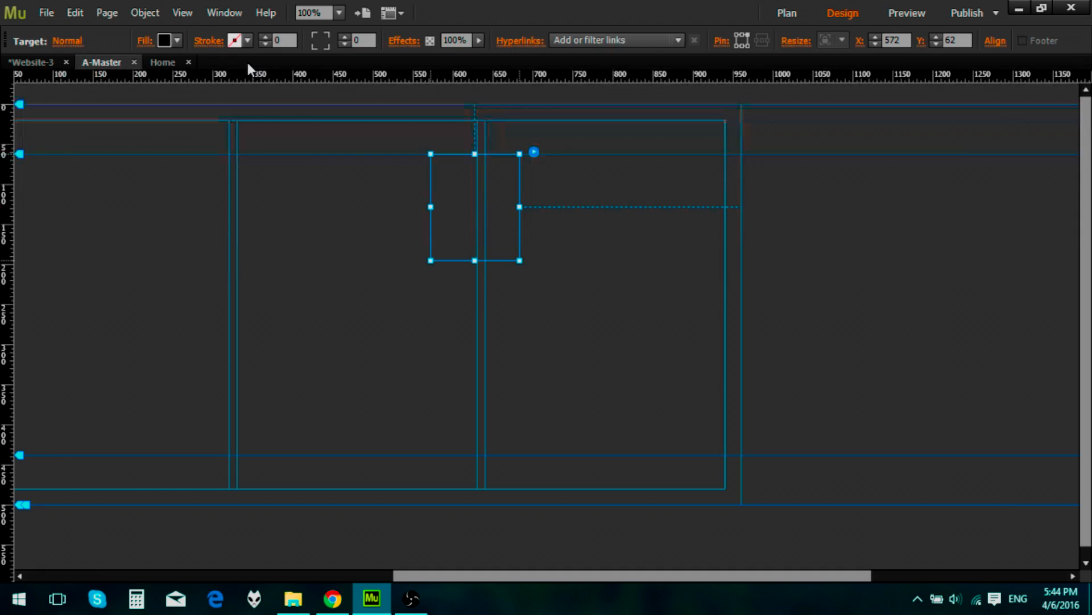
Stretch both ends of the thin header line to span the full menu, 446 px wide
click(664, 148)
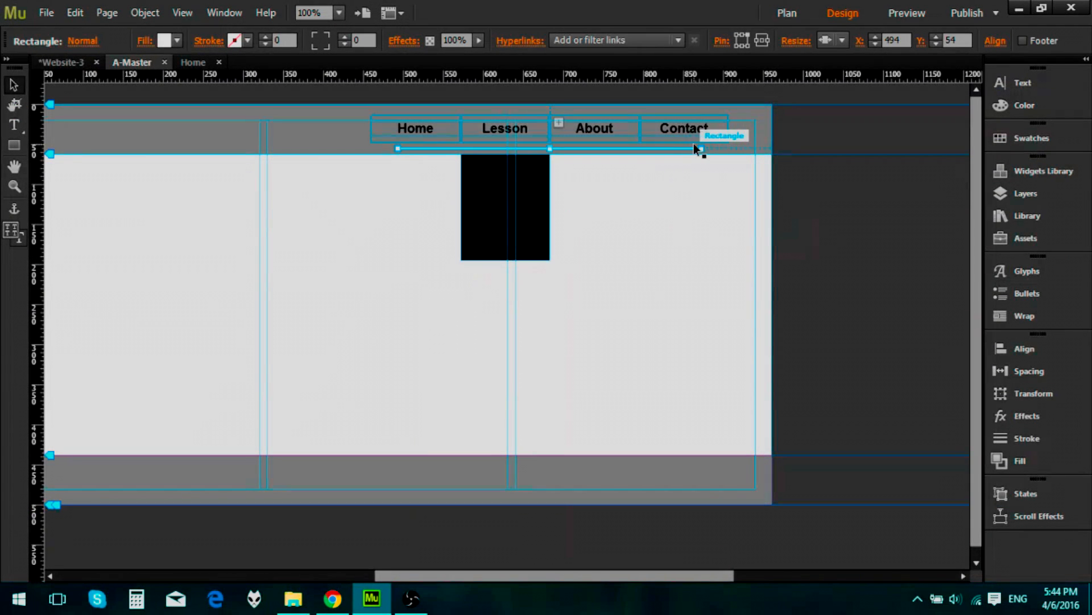
drag(699, 147, 728, 149)
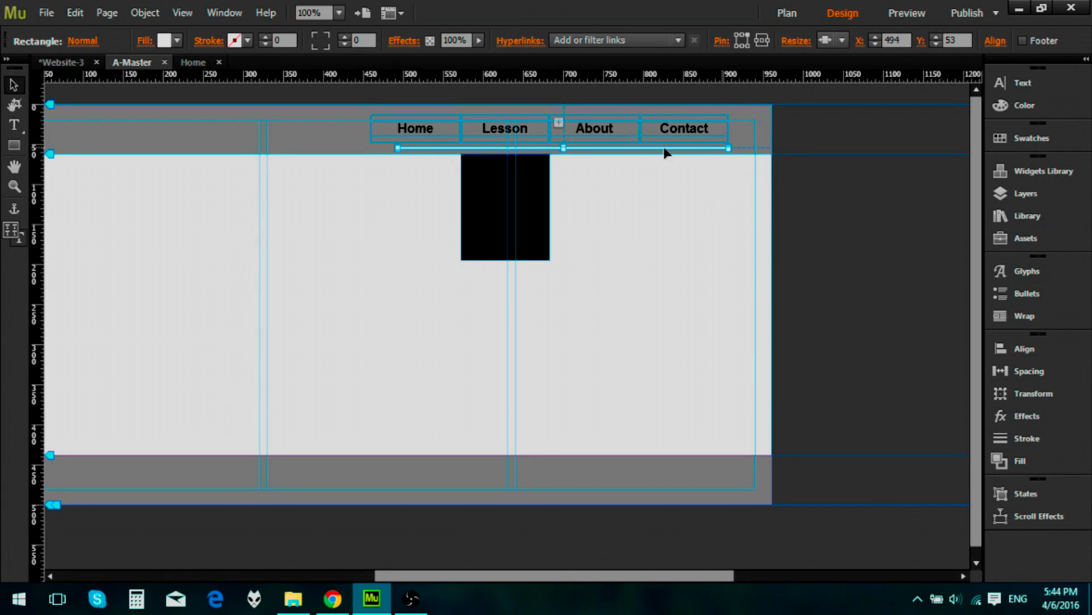
drag(397, 148, 375, 149)
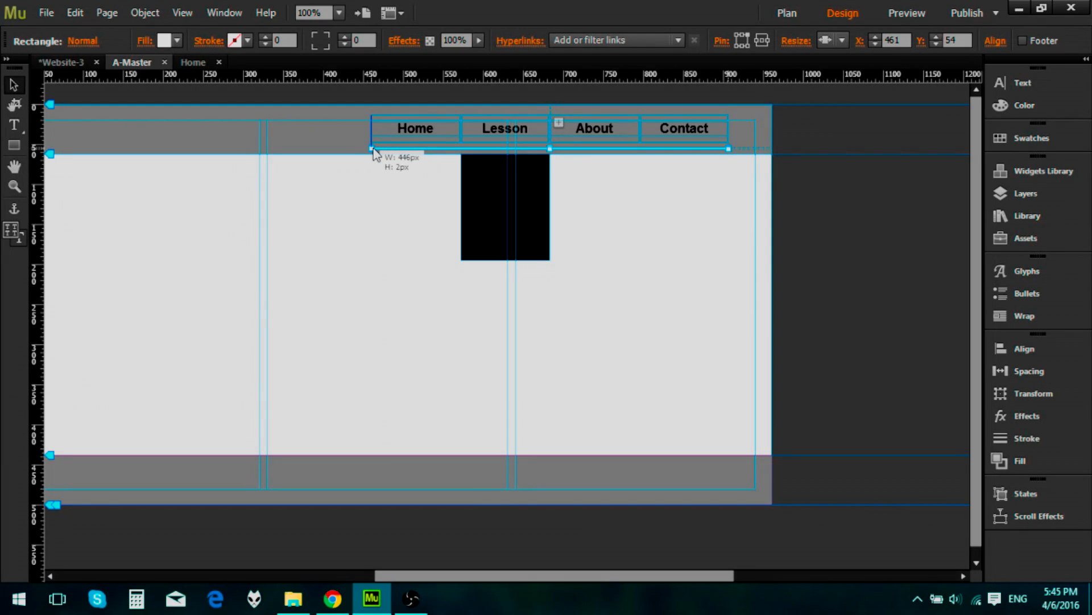
Preview the page to examine the widened header line and the Lesson drop-down on rollover
click(888, 13)
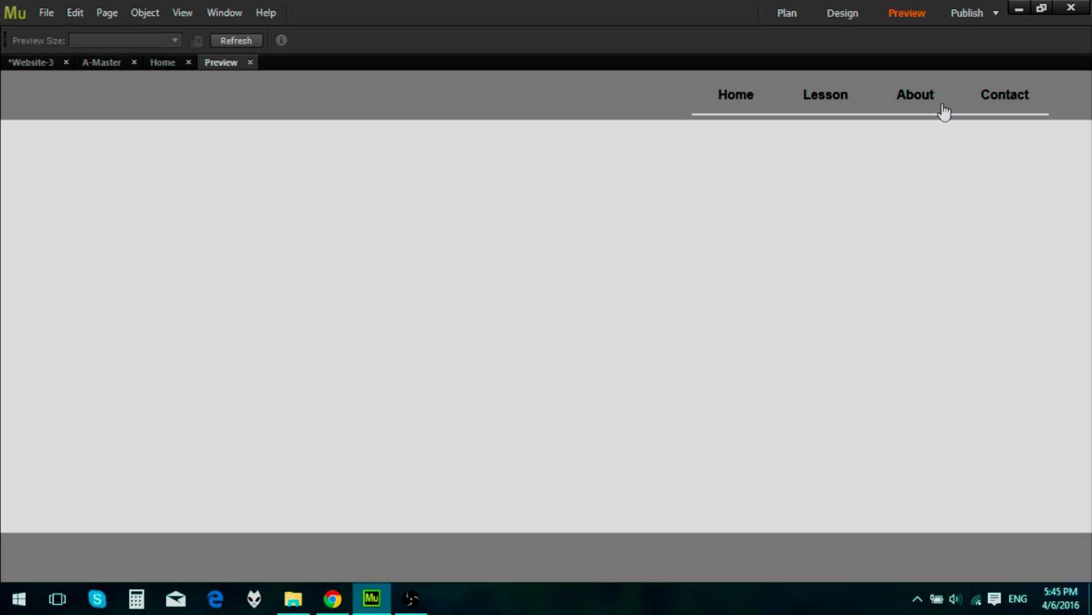
mouse_move(787, 101)
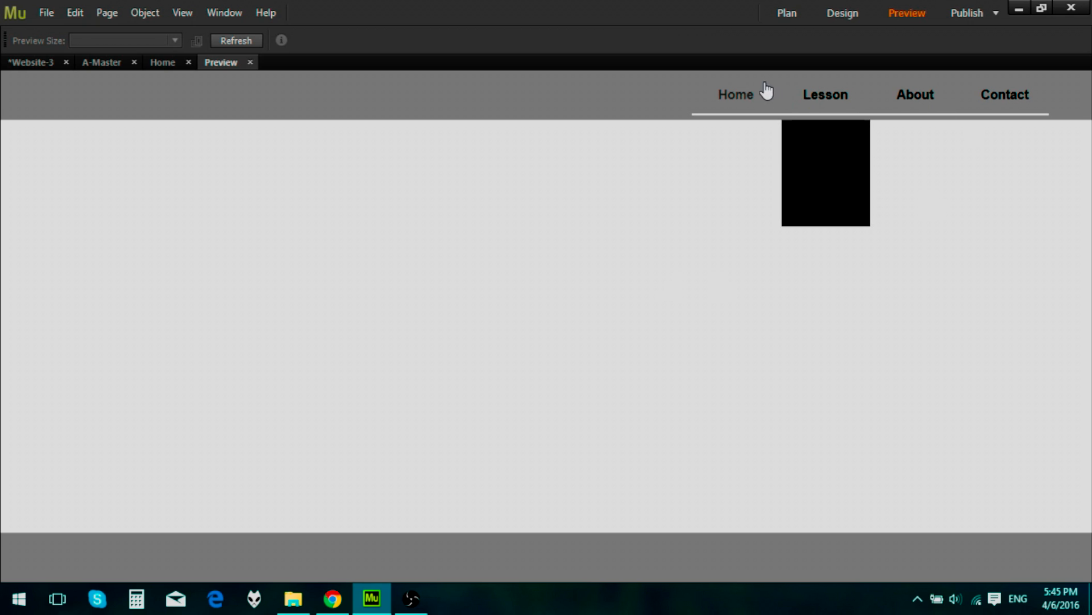
click(251, 62)
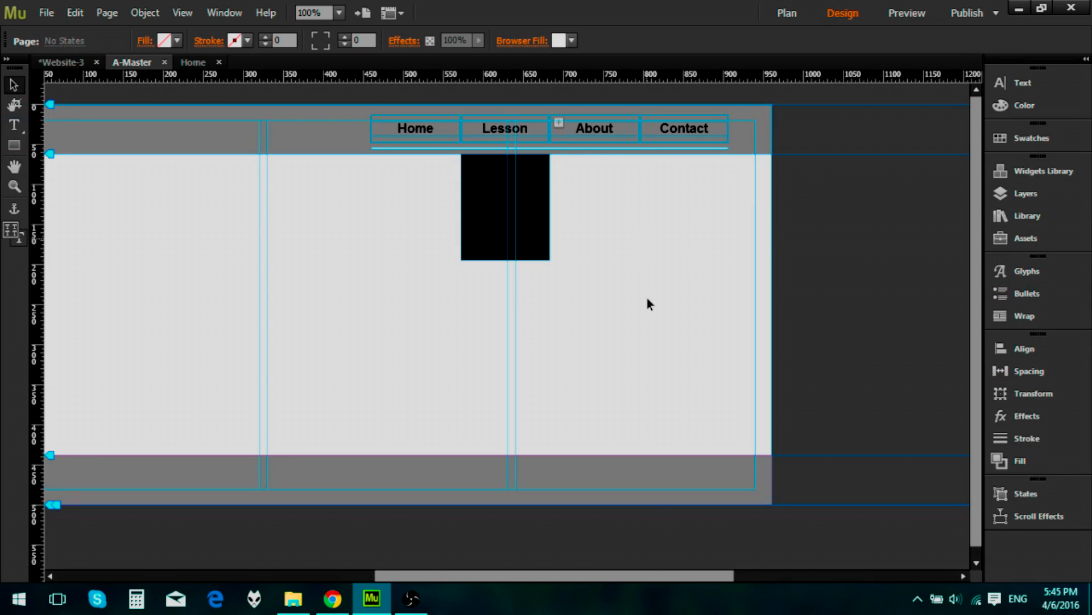
Hide the Lesson composition within the Header layer and show it again
drag(654, 573, 614, 555)
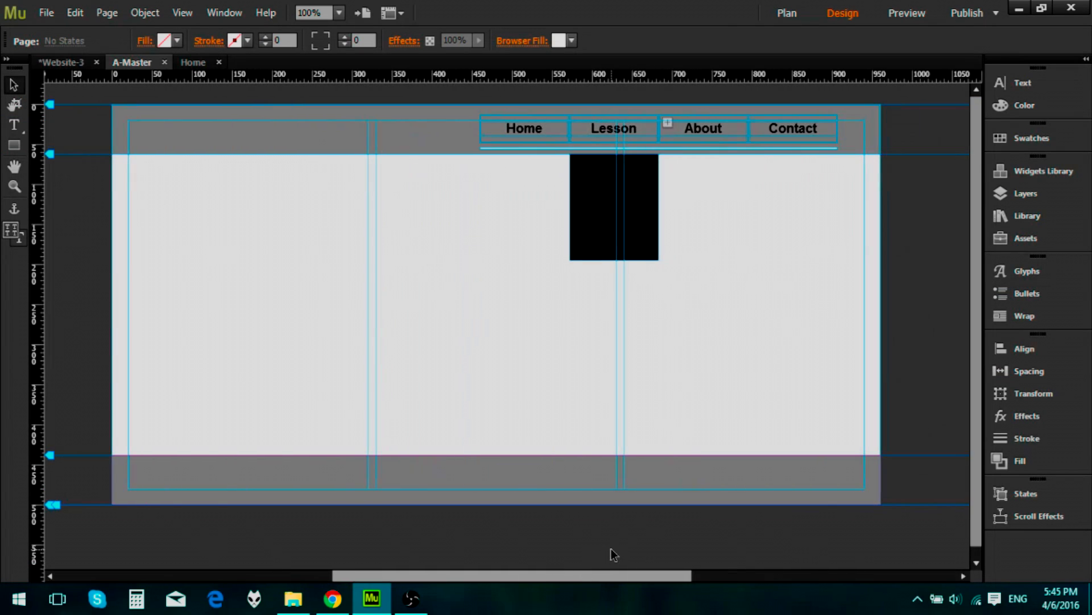
click(1040, 194)
click(840, 181)
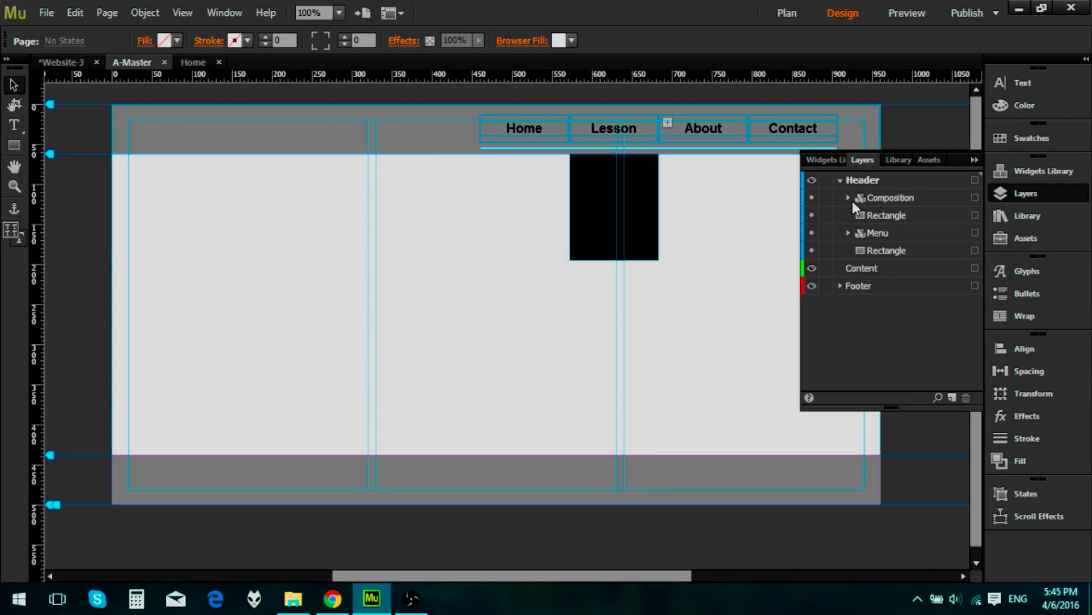
click(848, 198)
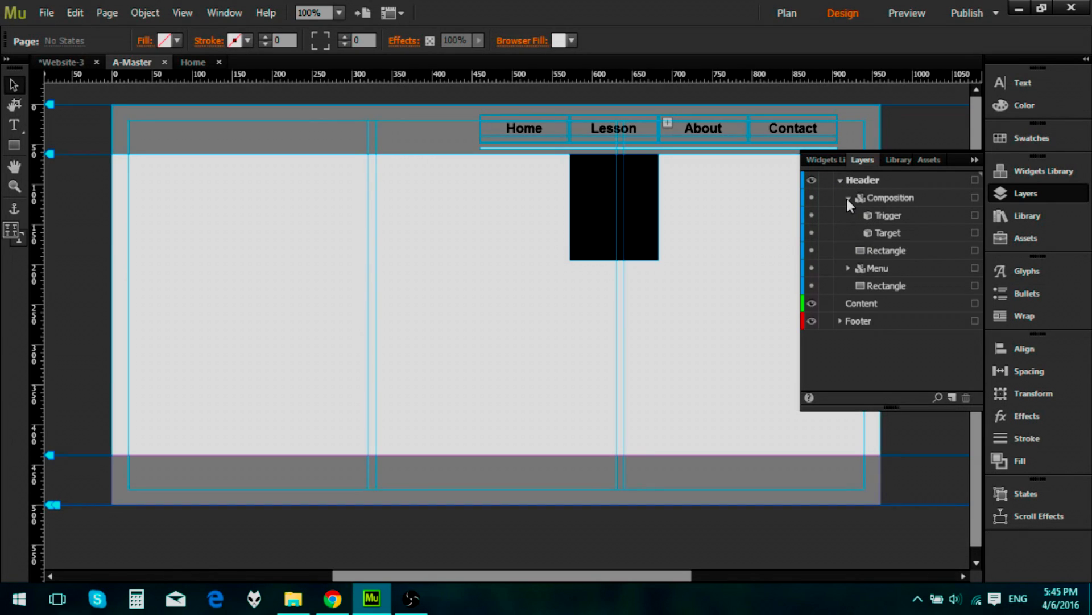
click(847, 198)
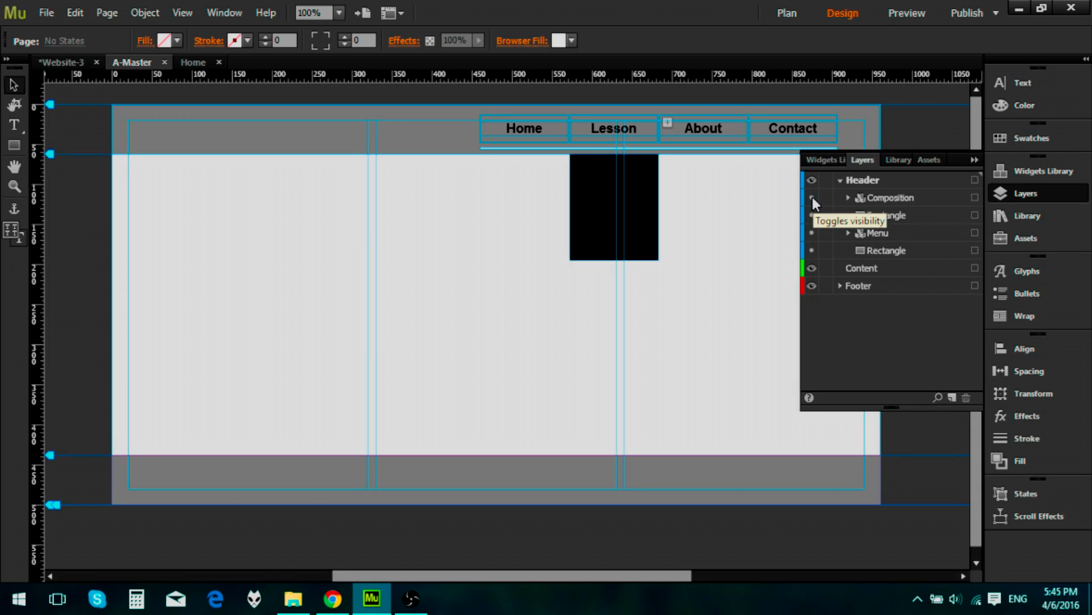
click(812, 198)
click(967, 159)
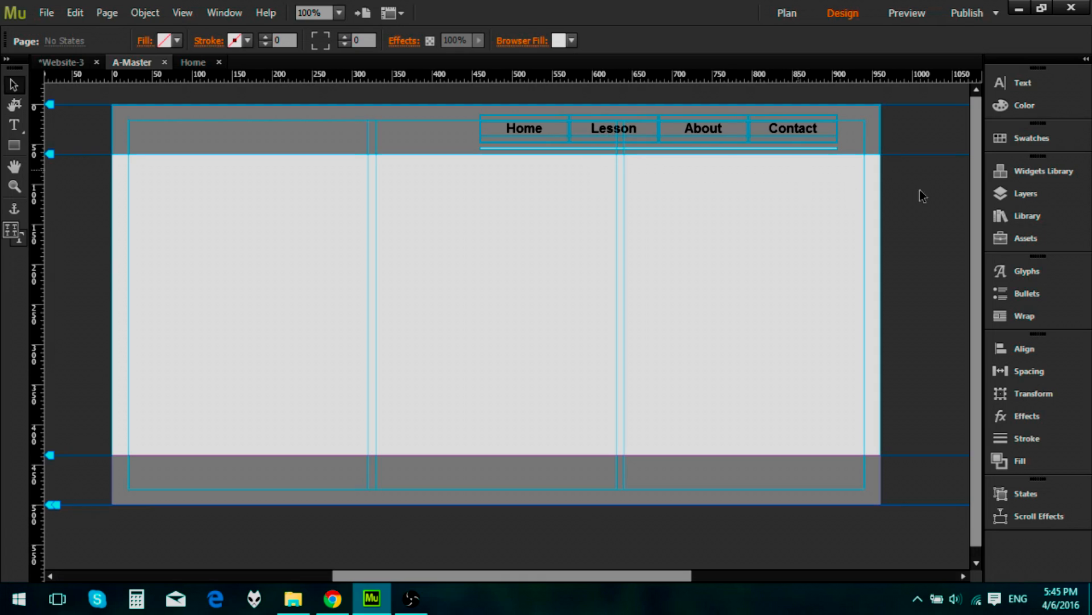
click(1027, 193)
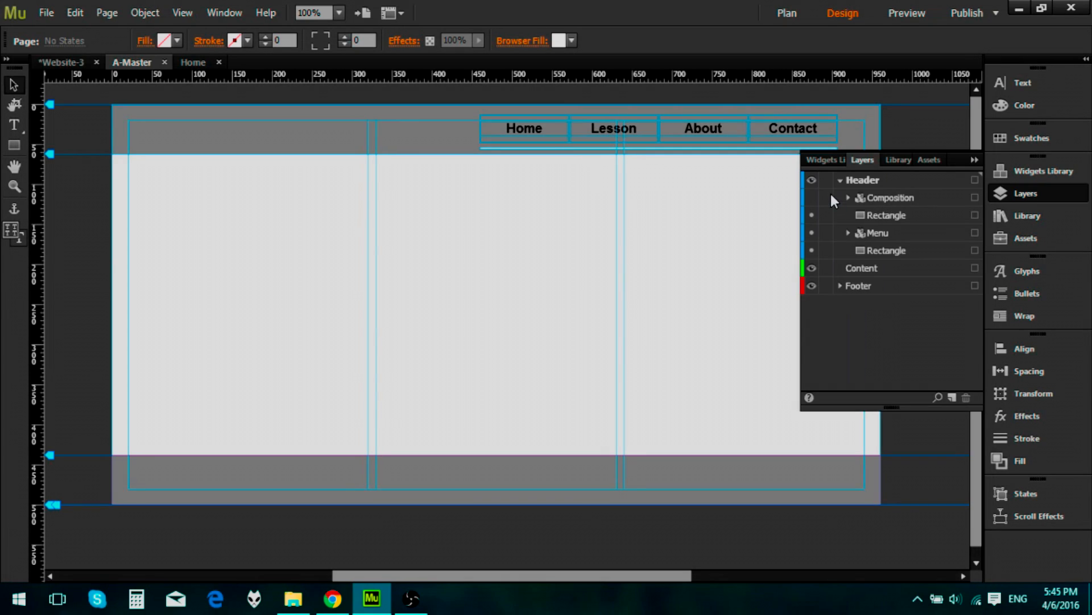
click(811, 197)
click(973, 160)
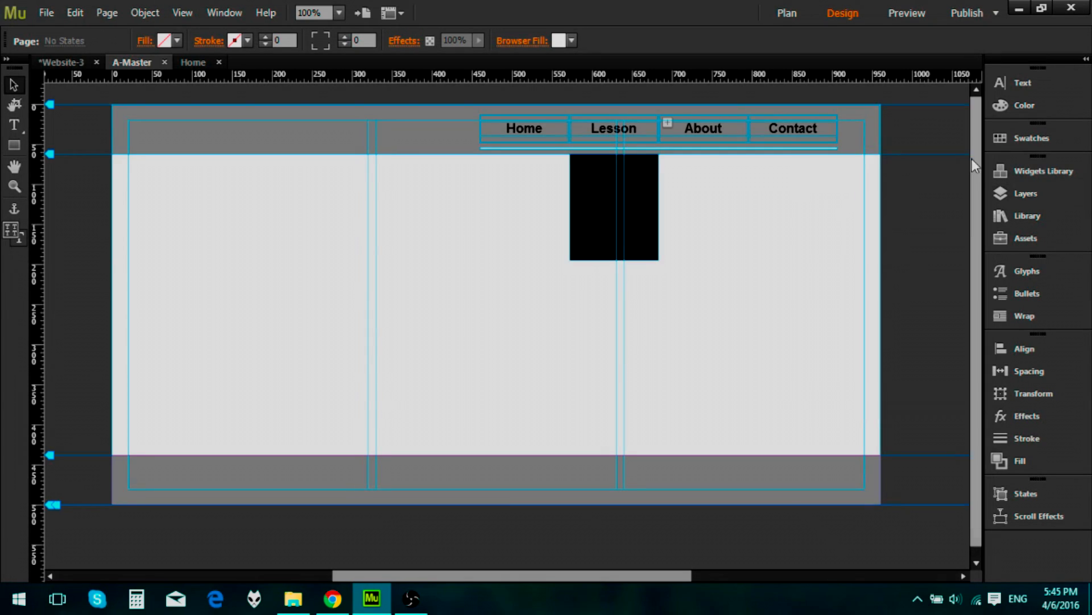
Link the composition's Lesson trigger to the Lesson page
click(605, 132)
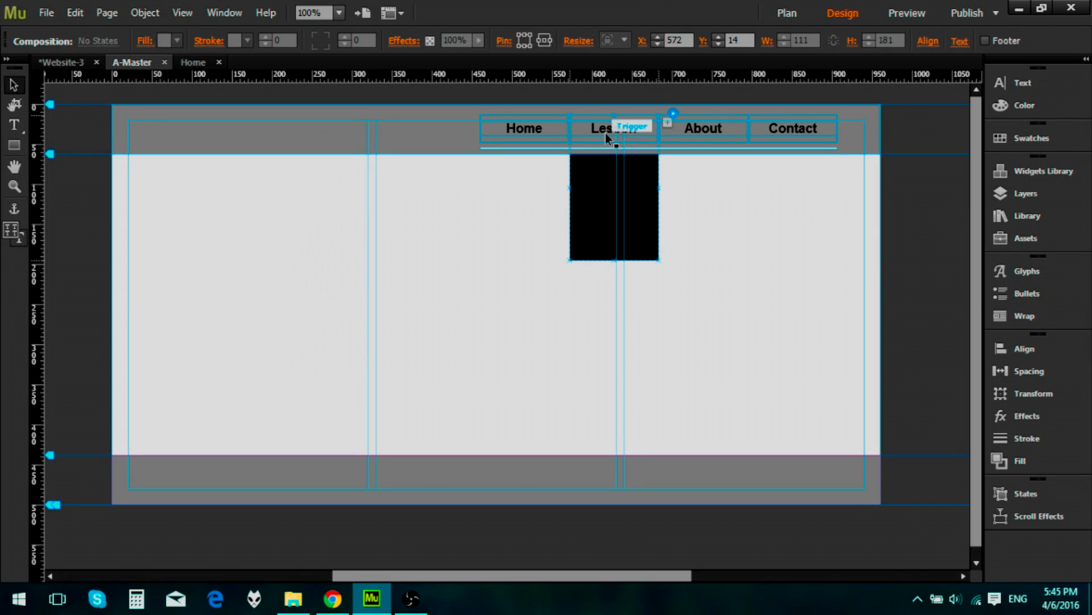
click(605, 132)
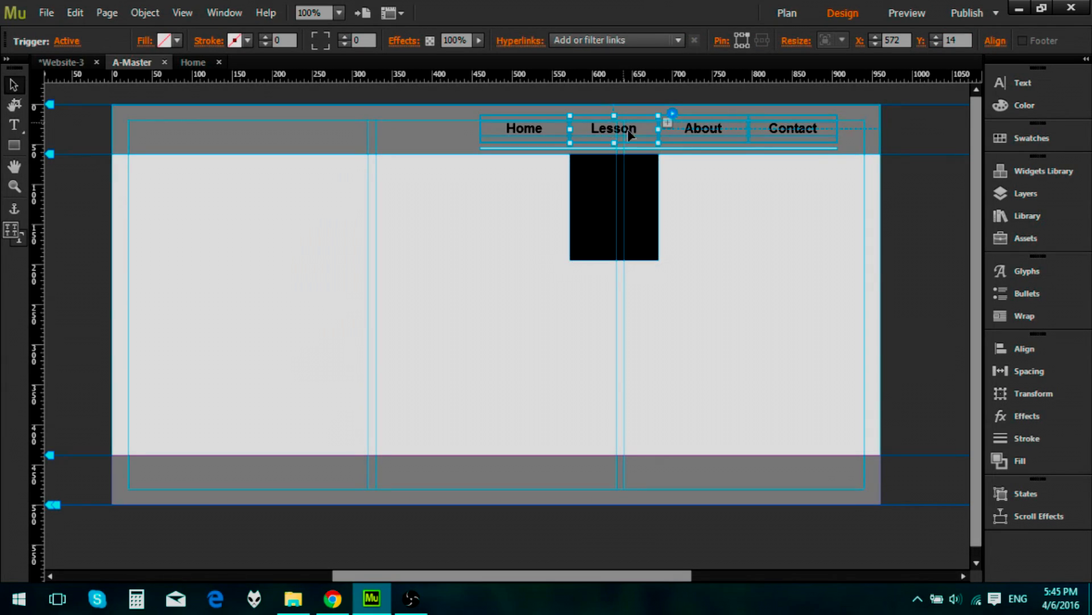
click(630, 42)
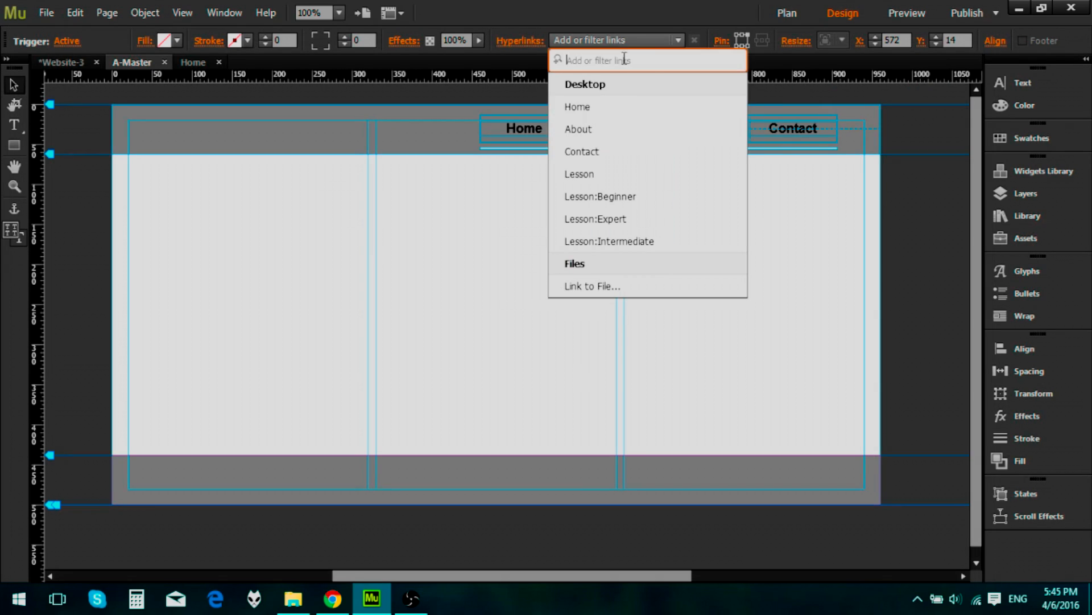
click(615, 174)
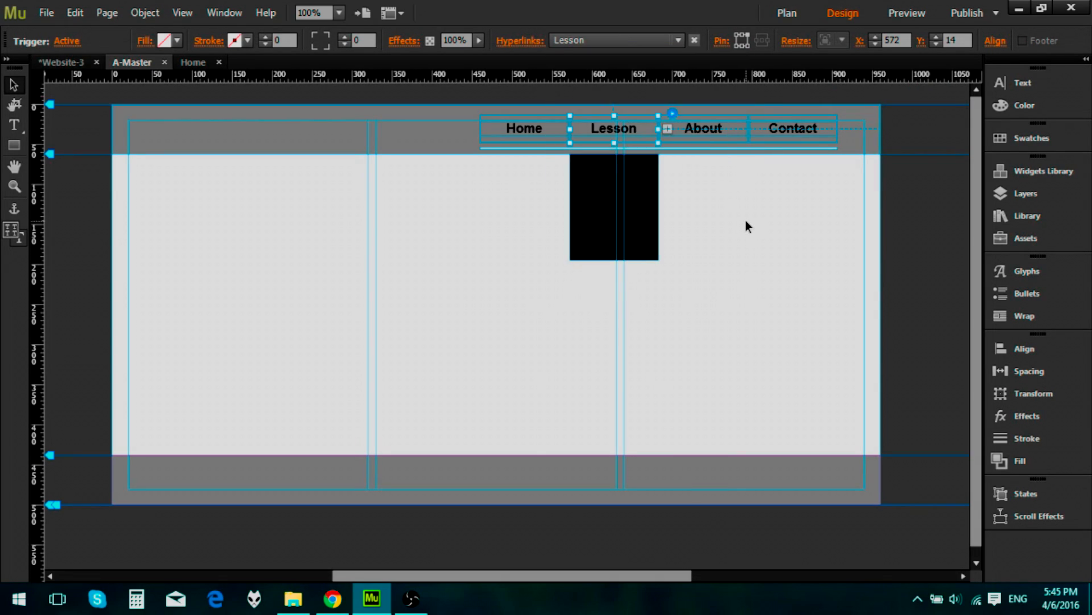
click(745, 222)
Preview the page to test rollover on the linked Lesson trigger, and examine the trigger on the master
click(597, 130)
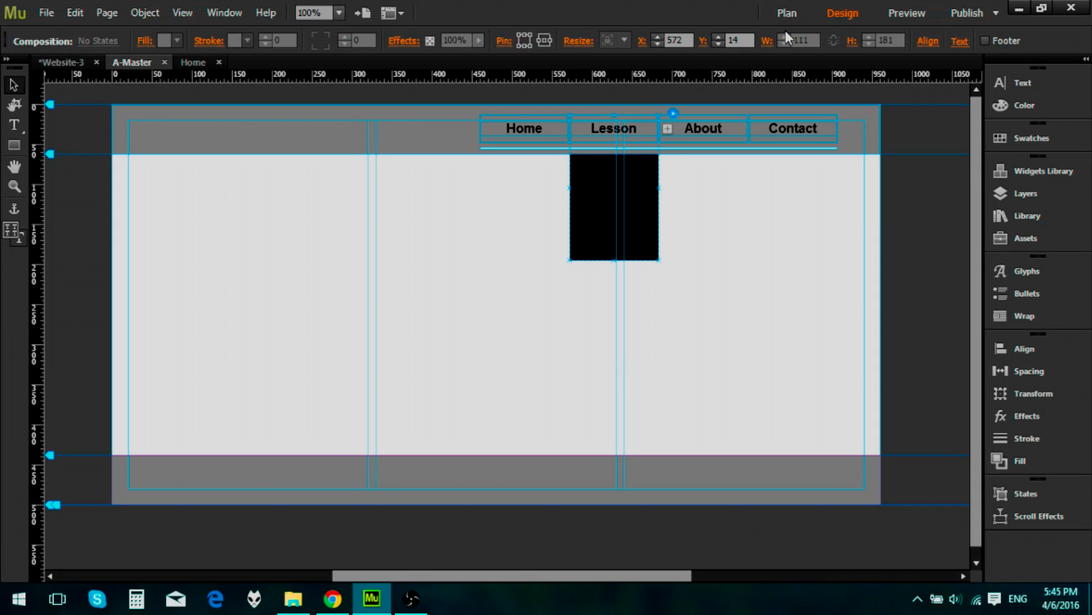
click(906, 15)
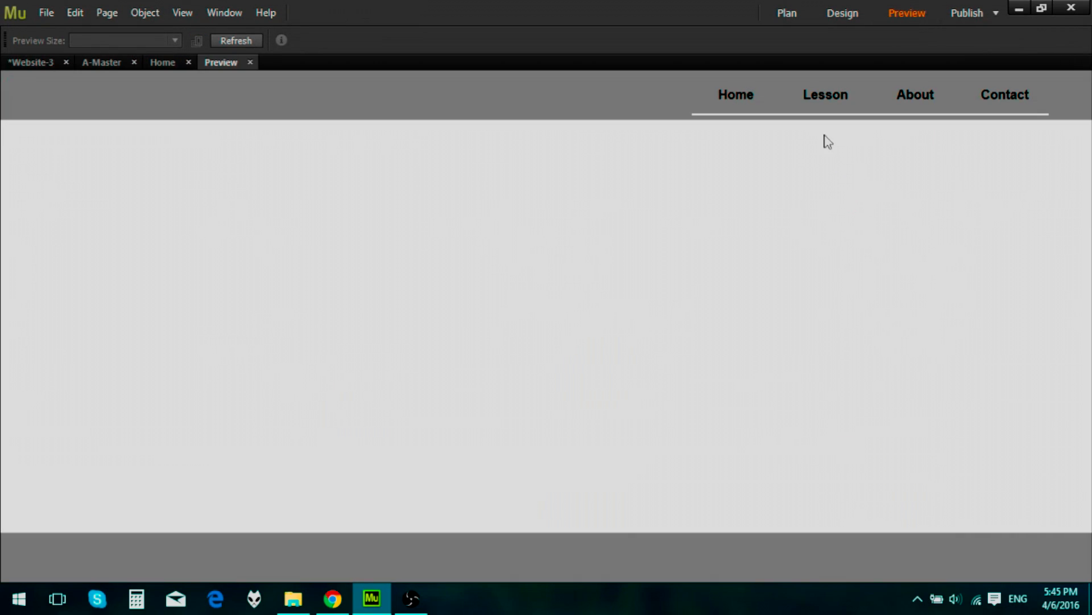
mouse_move(829, 108)
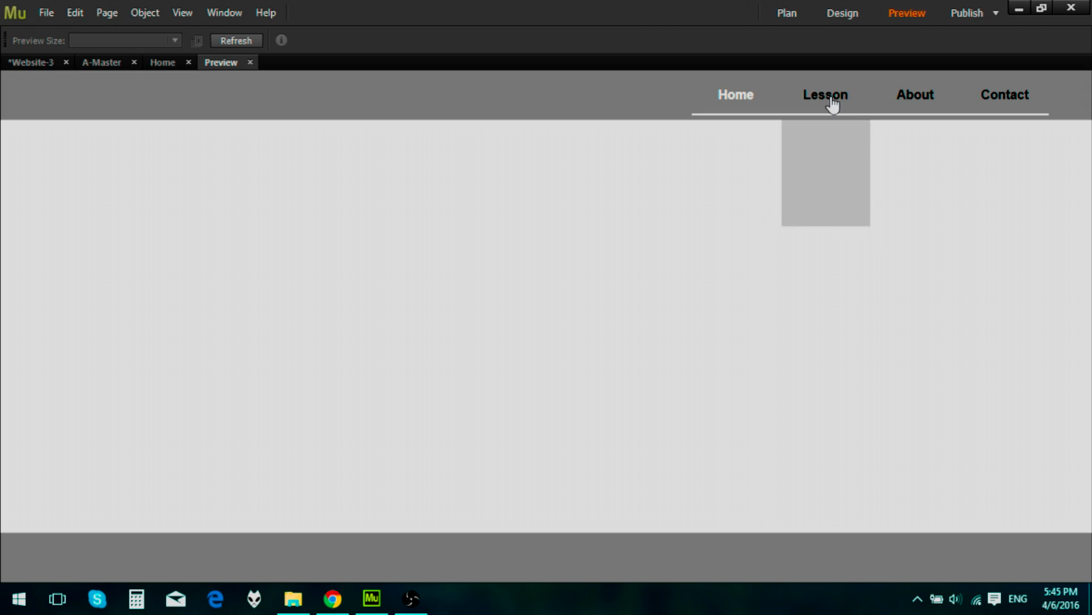
click(896, 98)
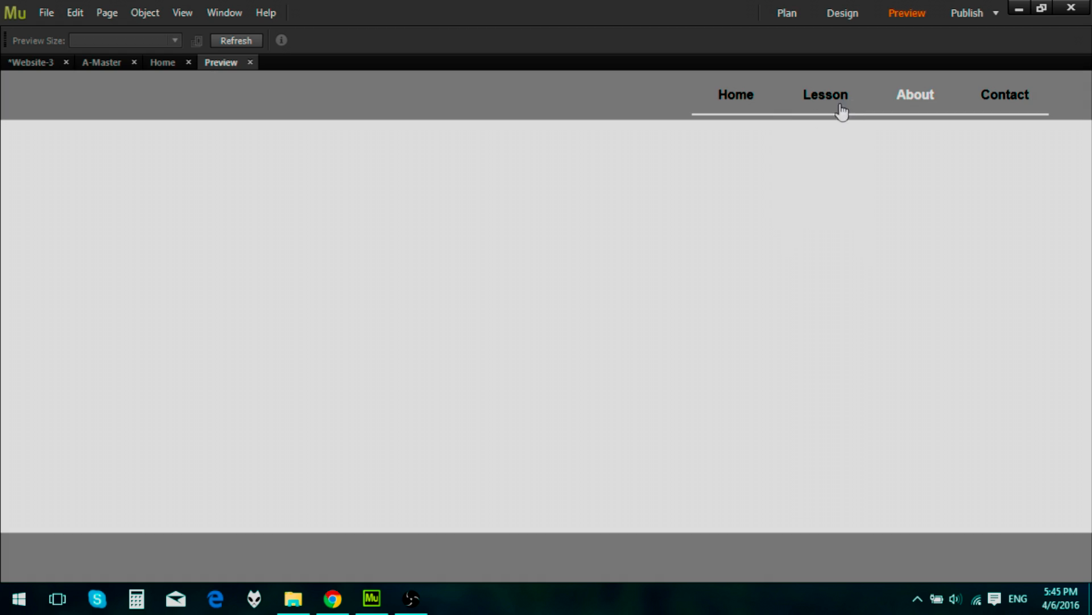
click(250, 62)
click(634, 132)
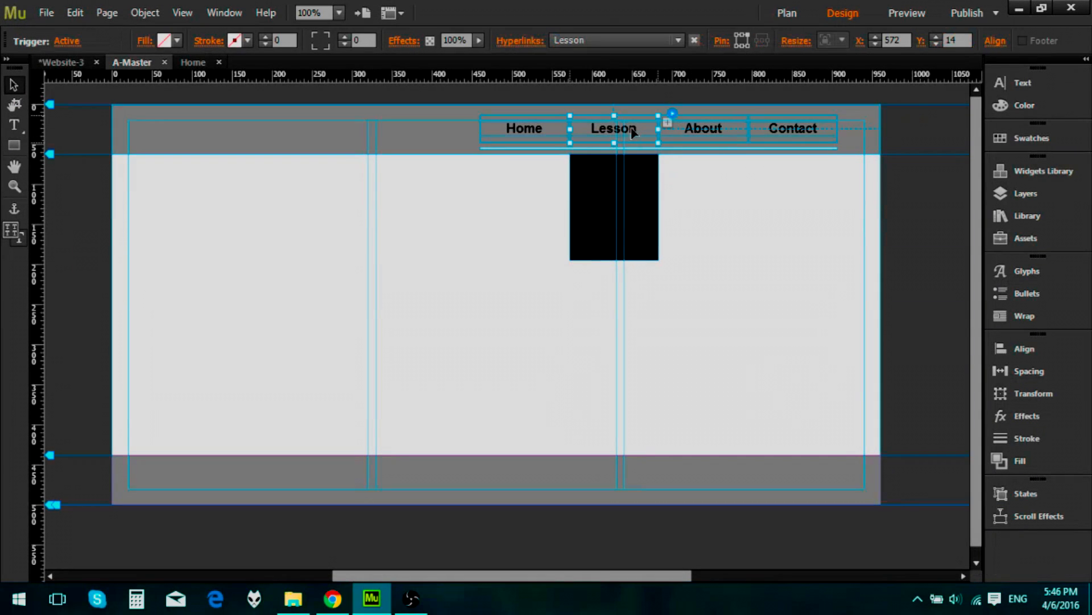
click(681, 181)
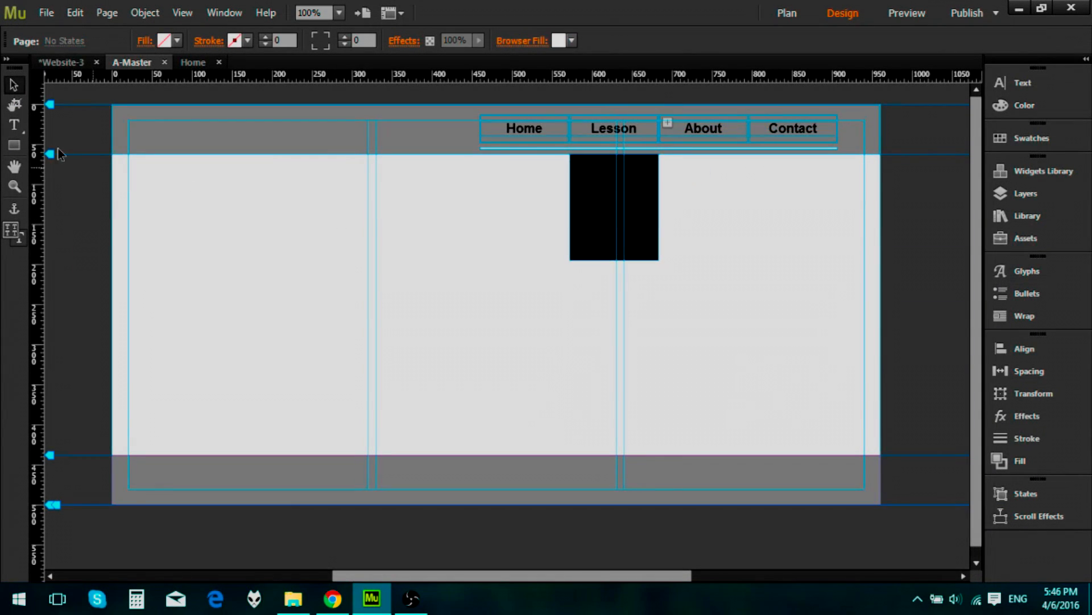
Add a small text frame reading "lesson" in the first column and delete it
click(14, 125)
drag(185, 216, 255, 243)
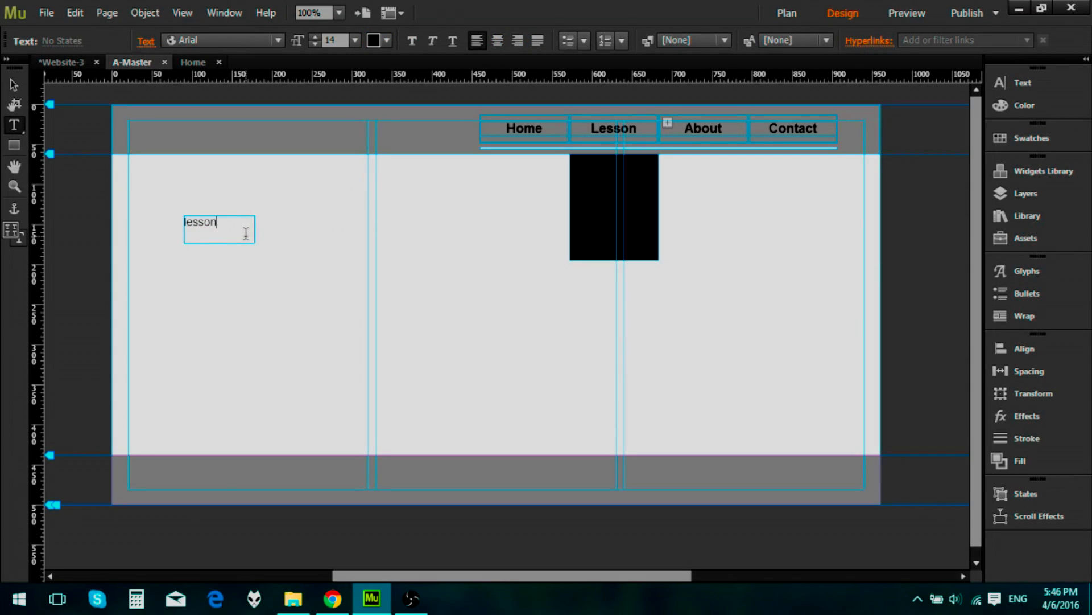
click(14, 86)
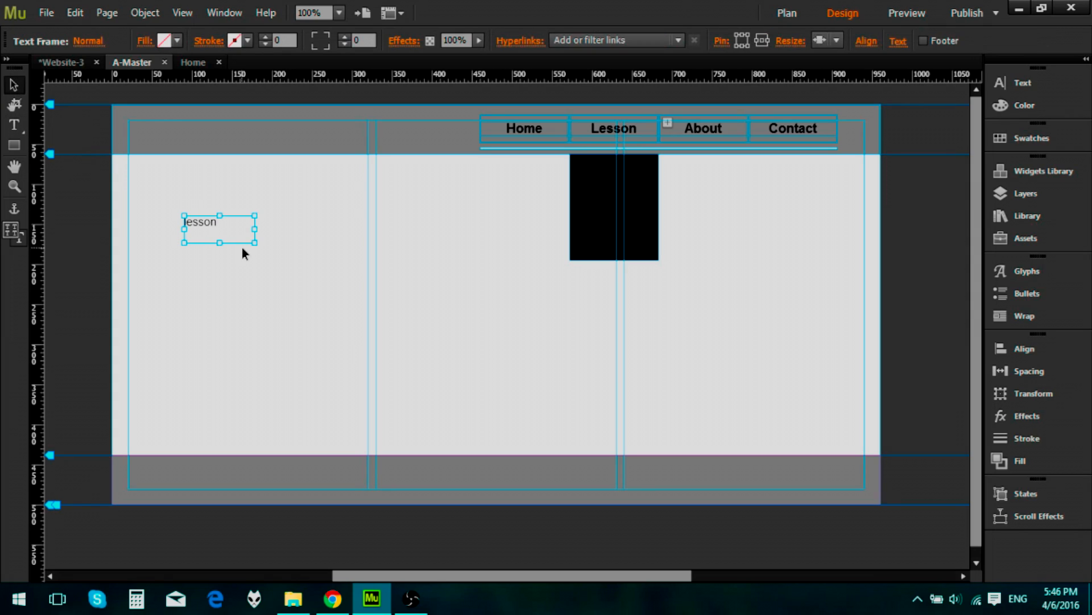
key(Delete)
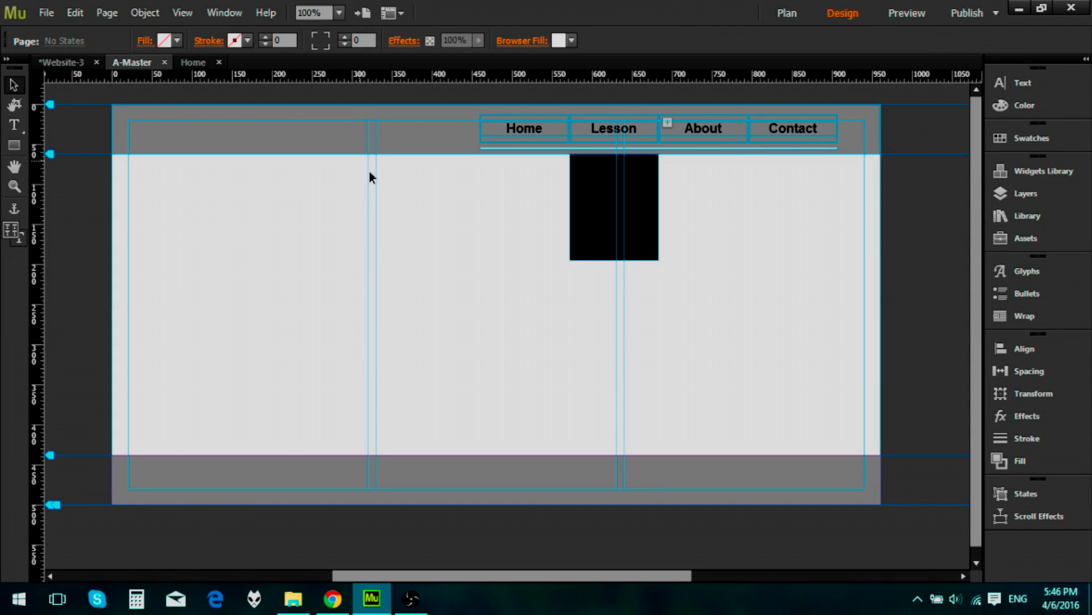
Set the opacity of the Lesson trigger's rollover state to 85%
click(596, 138)
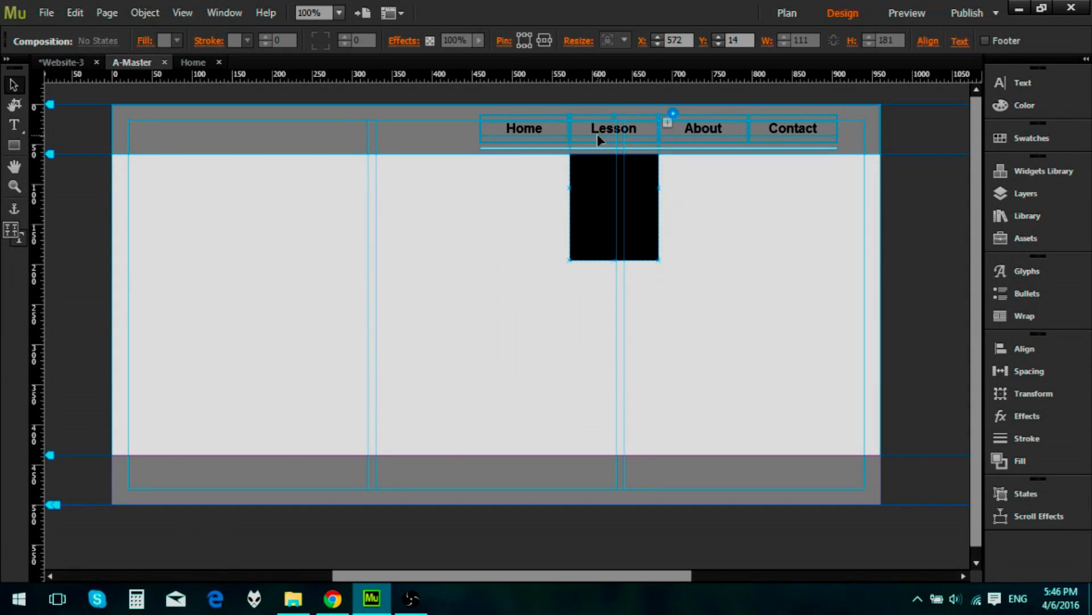
click(596, 138)
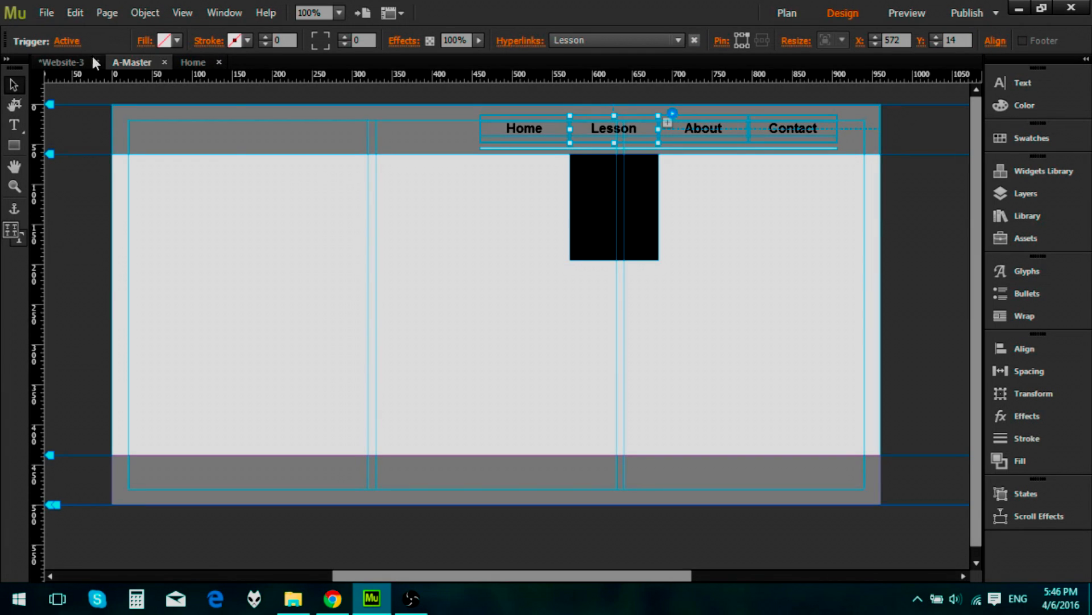
click(66, 41)
click(150, 99)
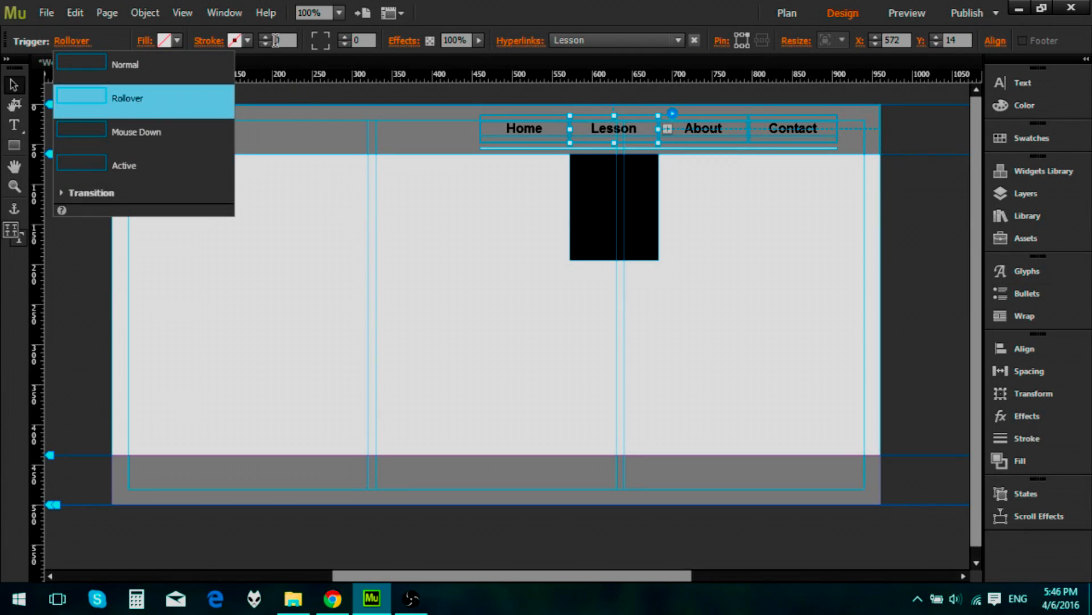
click(178, 41)
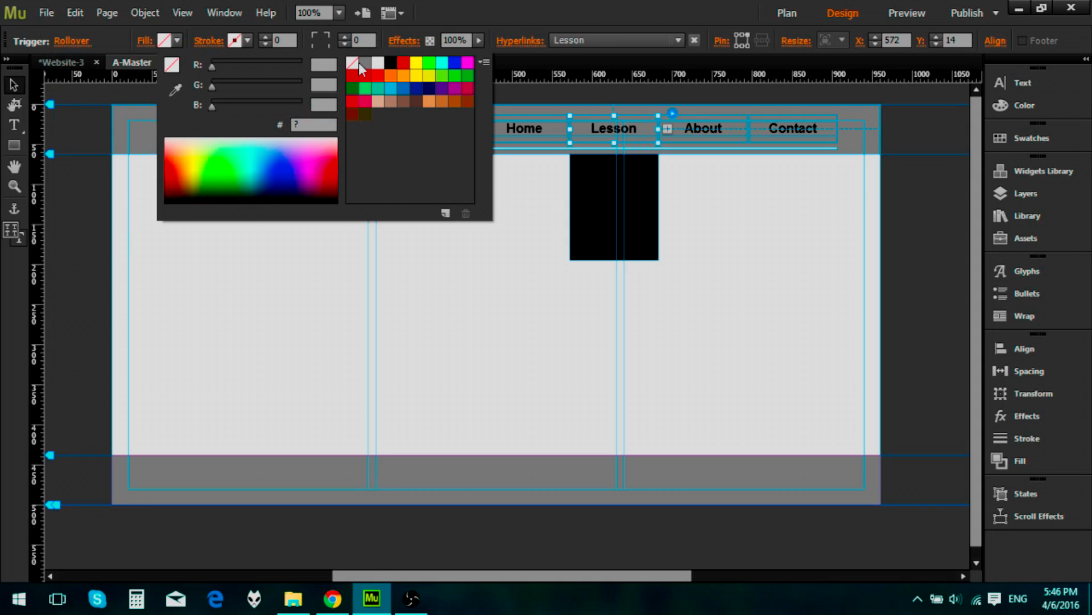
click(478, 39)
click(479, 40)
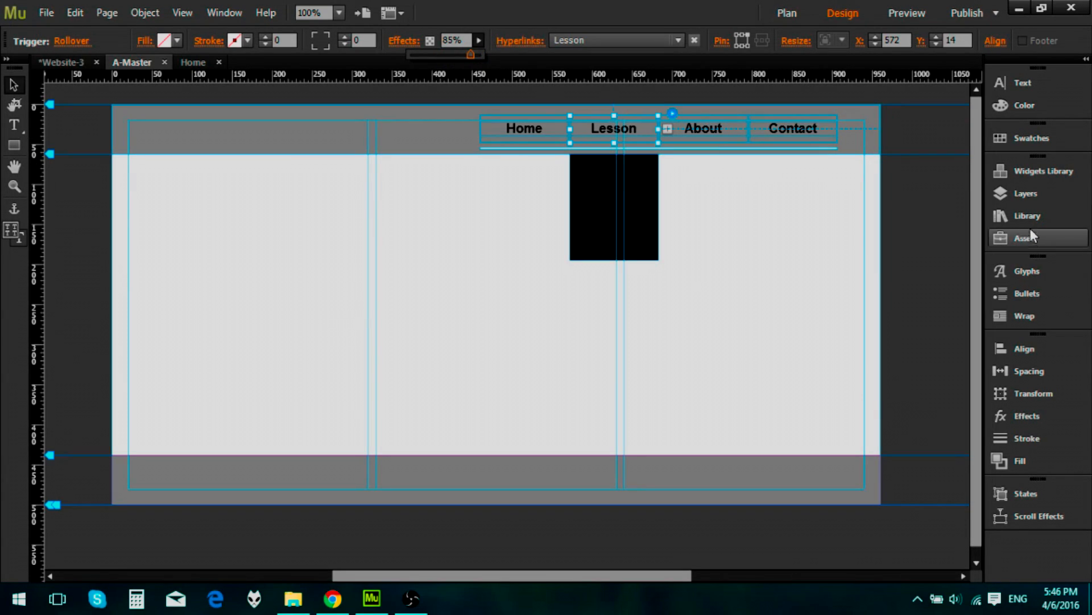
Examine the stacking of the elements within the Header layer
click(1025, 195)
click(886, 215)
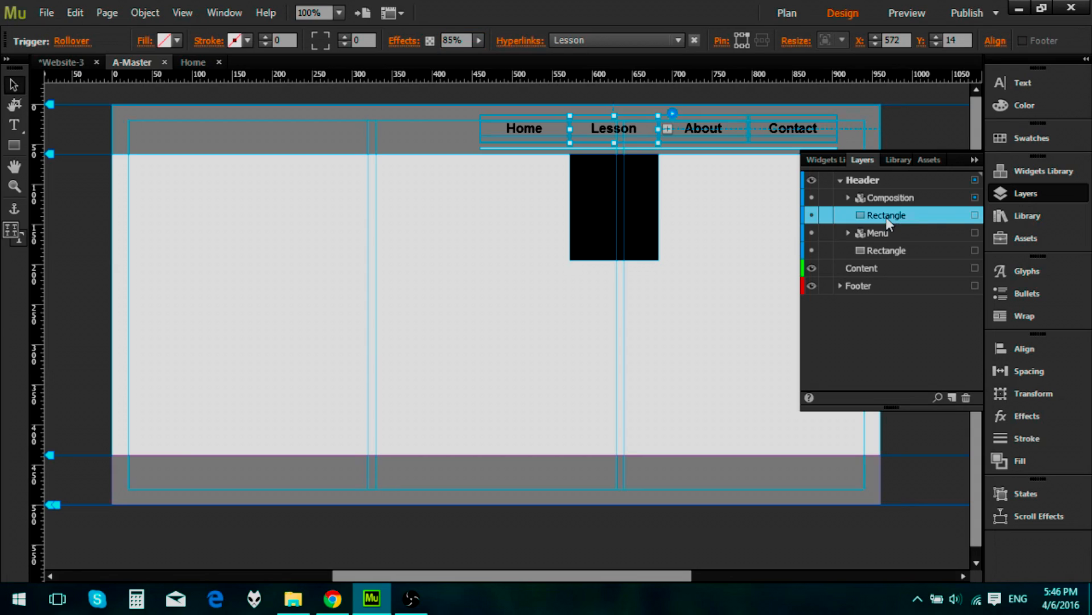
click(970, 161)
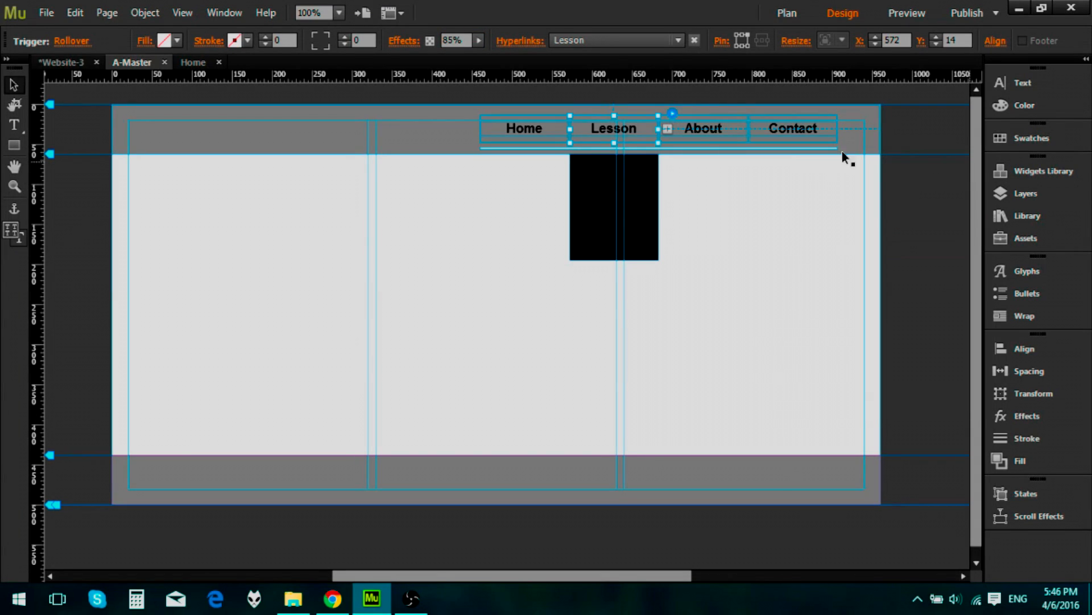
Fill the Lesson trigger's rollover state with the gray swatch and lower its opacity to 38%
mouse_move(588, 142)
mouse_down()
mouse_move(505, 210)
mouse_move(587, 138)
mouse_up()
click(88, 46)
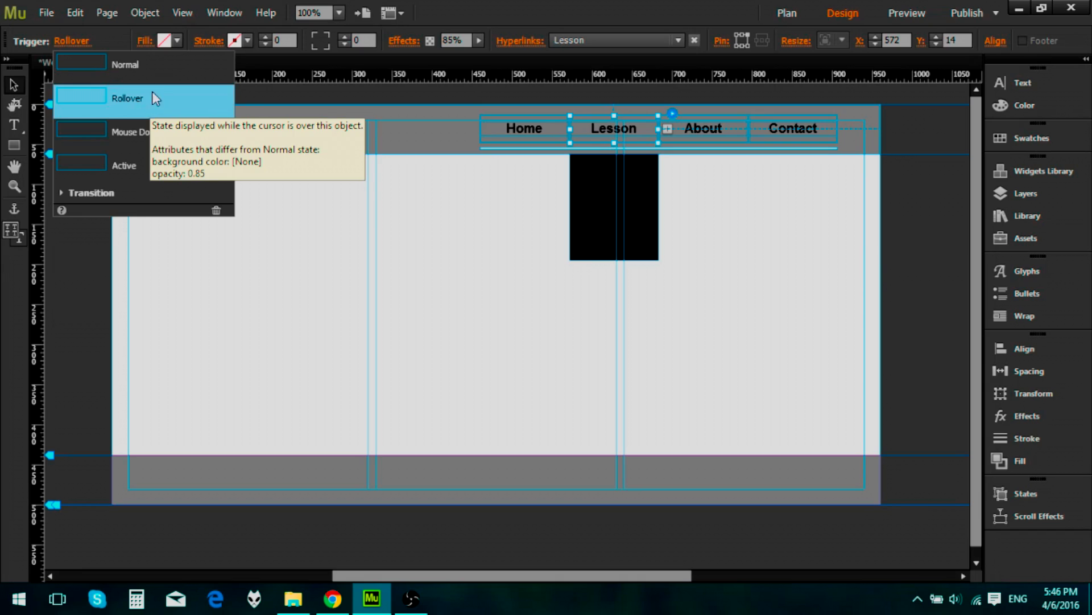
click(172, 41)
click(365, 62)
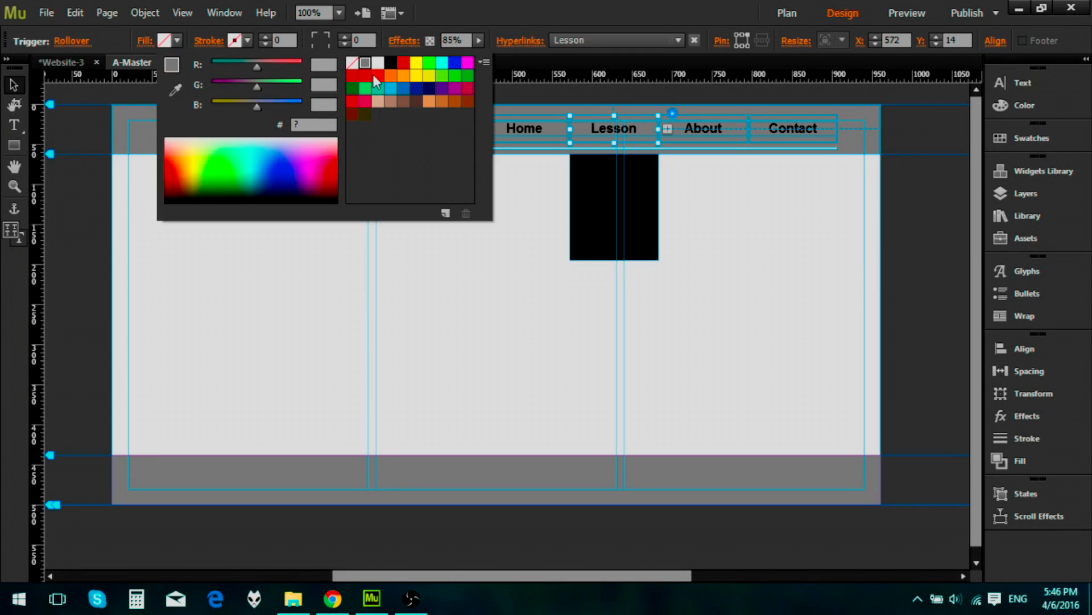
click(463, 266)
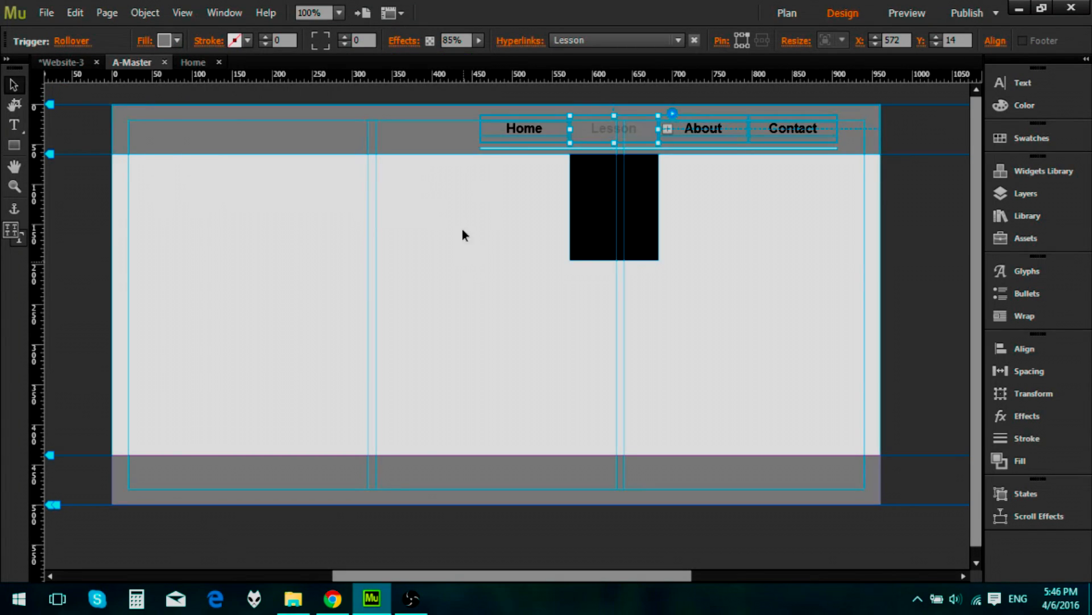
click(480, 42)
drag(470, 55, 442, 55)
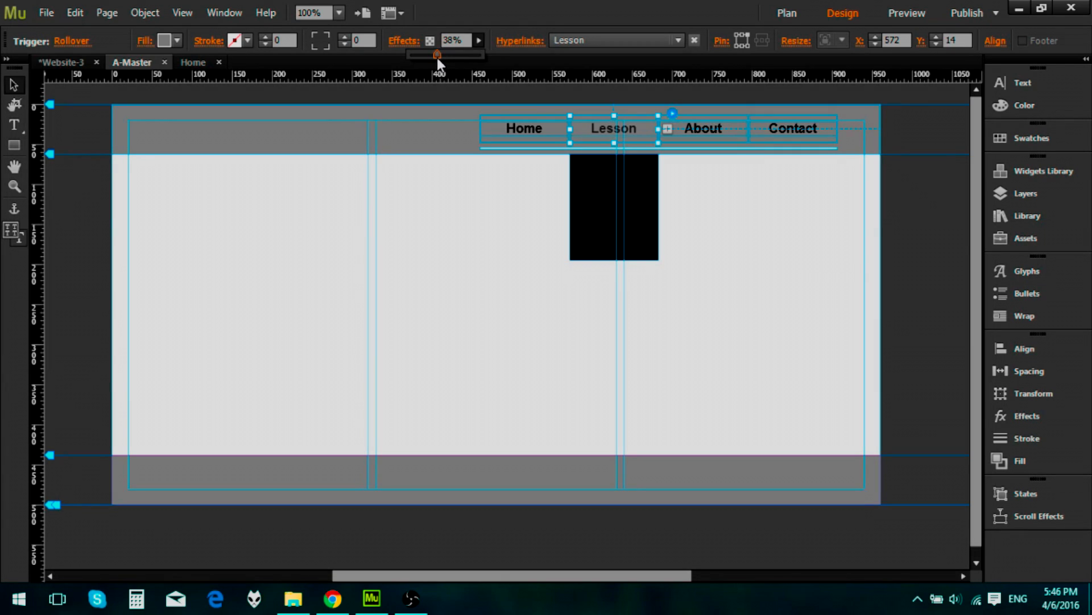
Check the opacity used by the Home menu item's rollover state
click(519, 128)
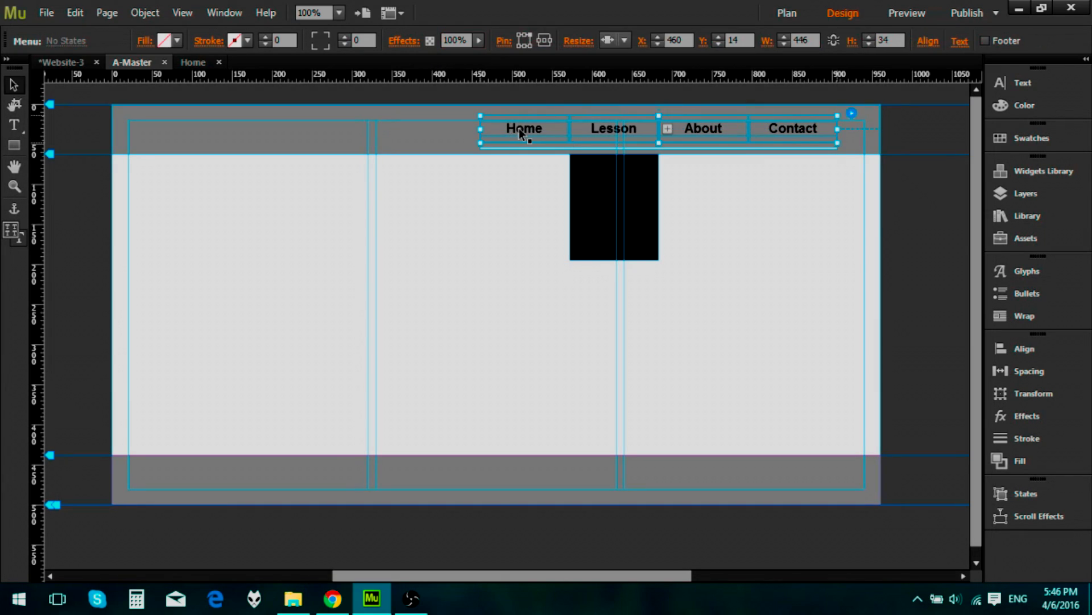
click(519, 128)
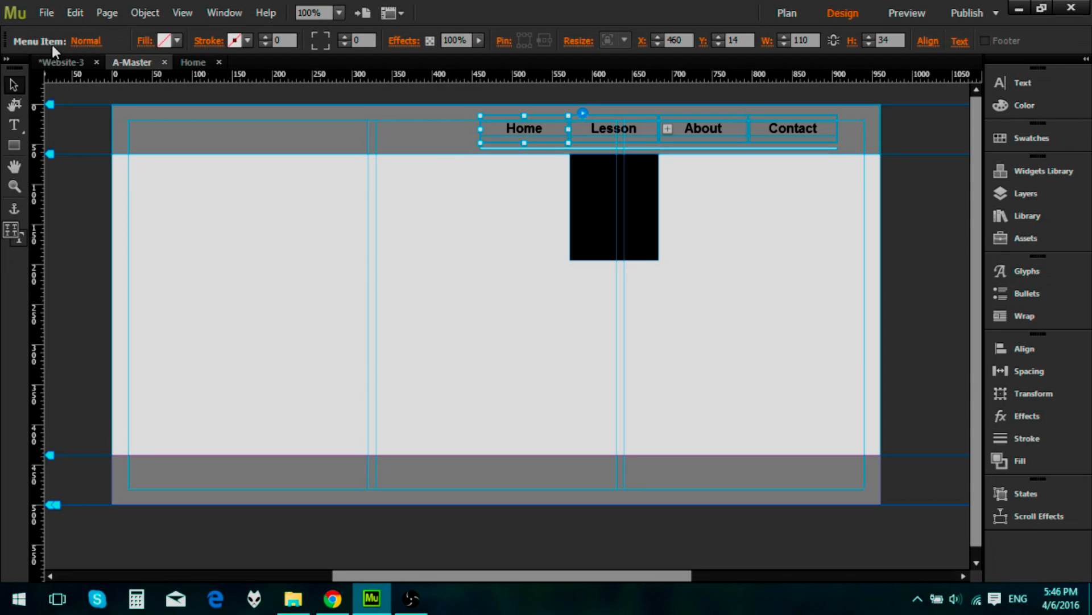
click(87, 41)
click(113, 110)
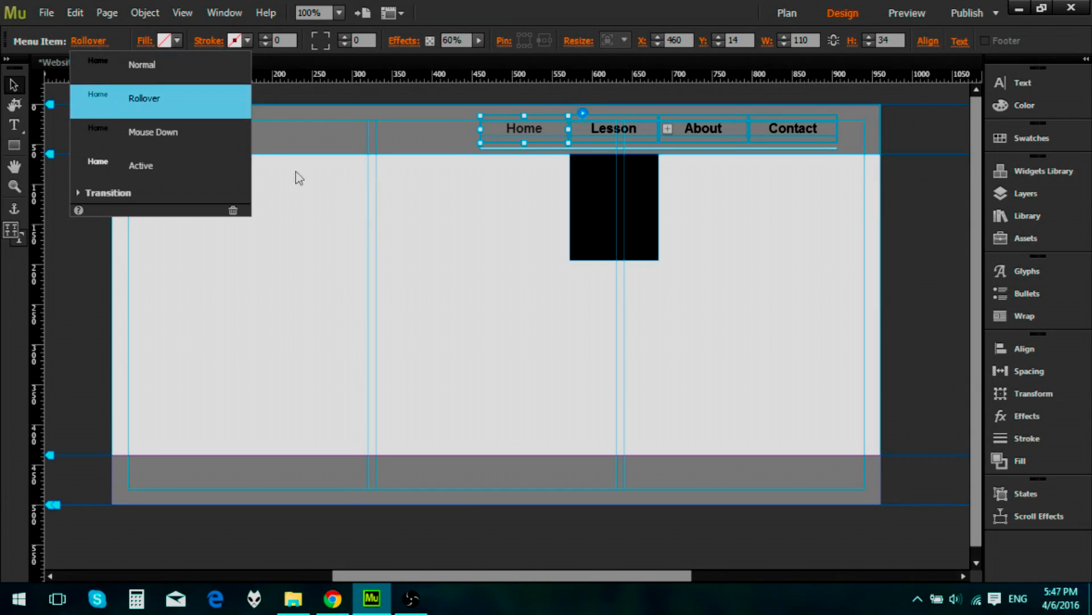
Set the opacity of the Lesson trigger's rollover state to 40%
click(604, 130)
click(605, 130)
click(604, 130)
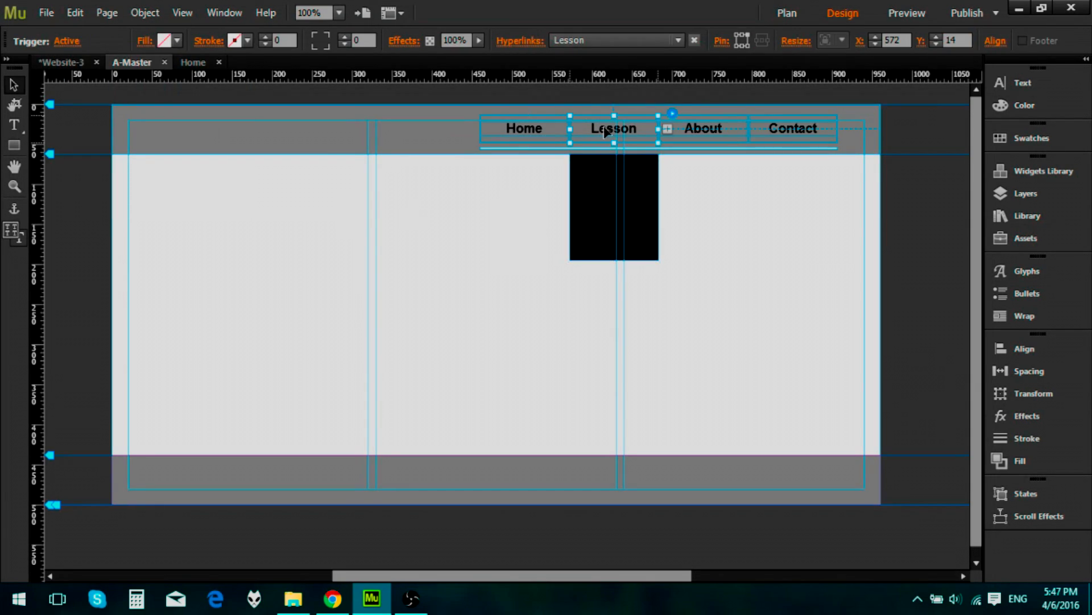
click(91, 42)
click(138, 98)
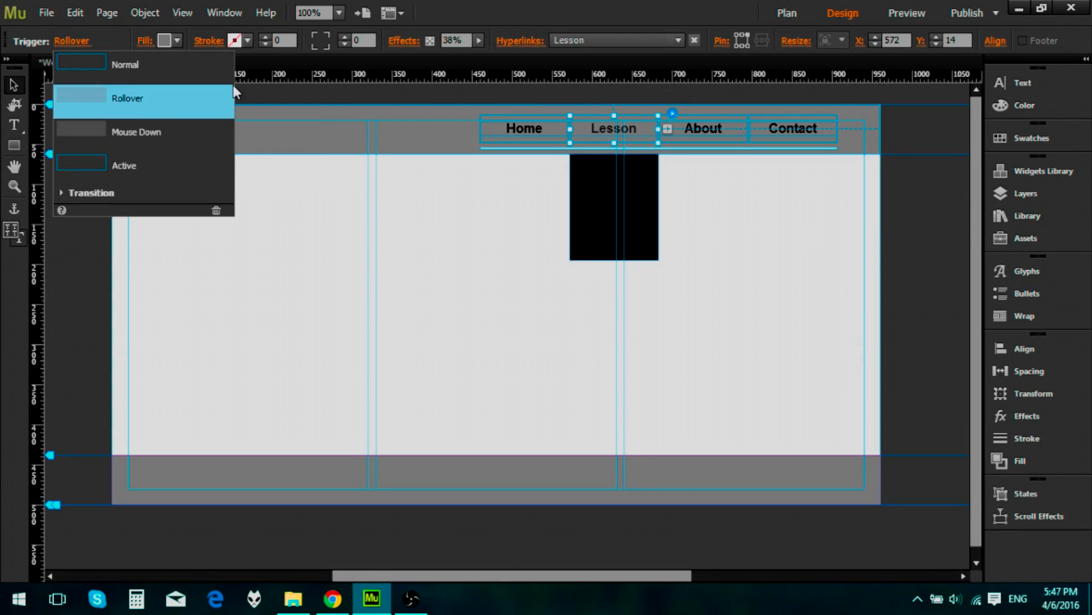
click(455, 40)
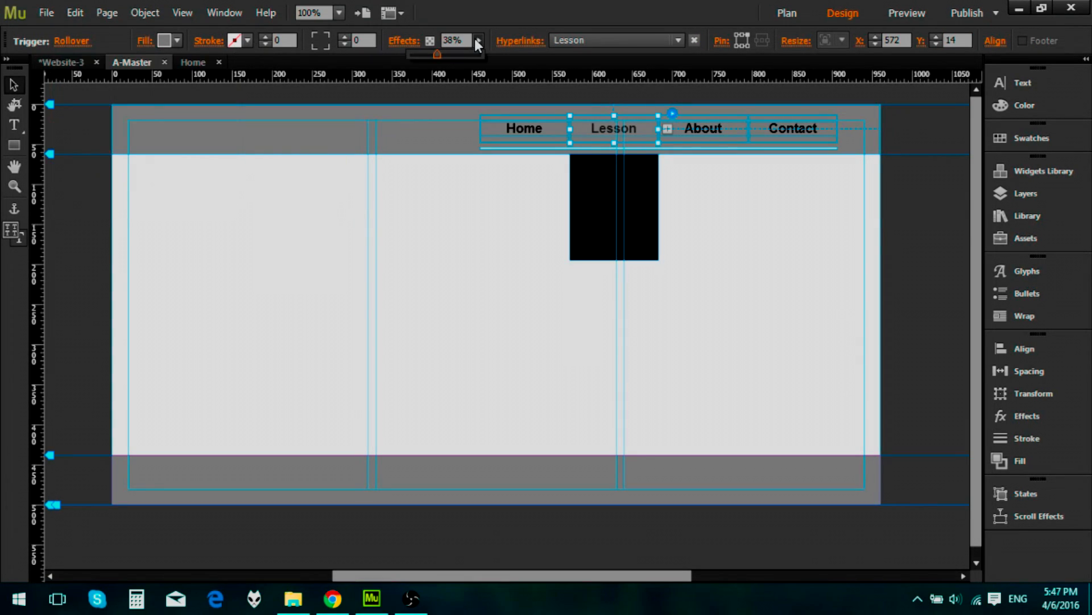
drag(468, 40, 412, 34)
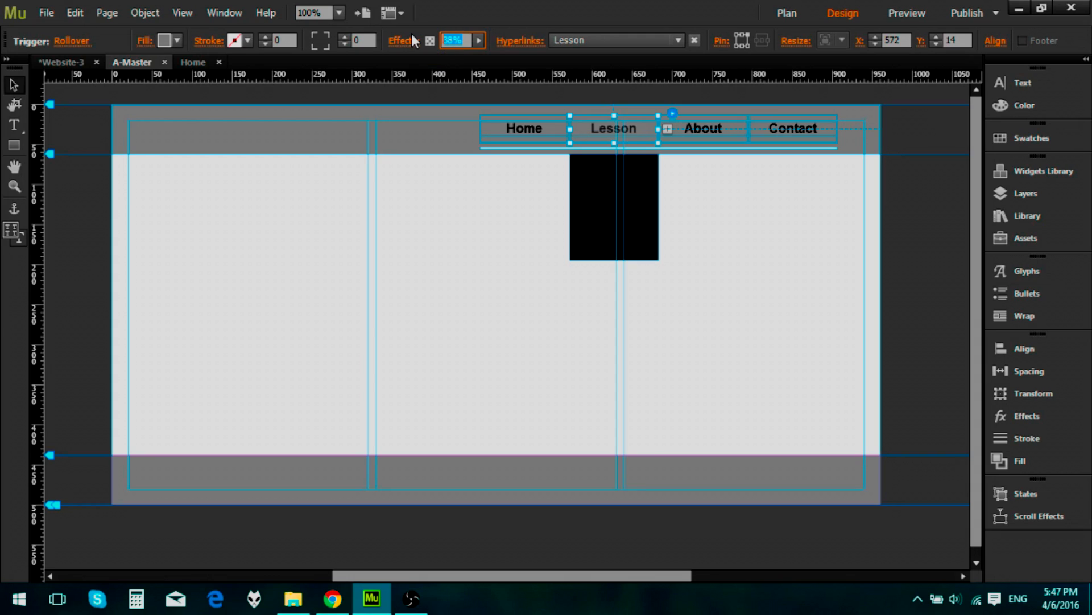
text(40)
key(Return)
click(489, 245)
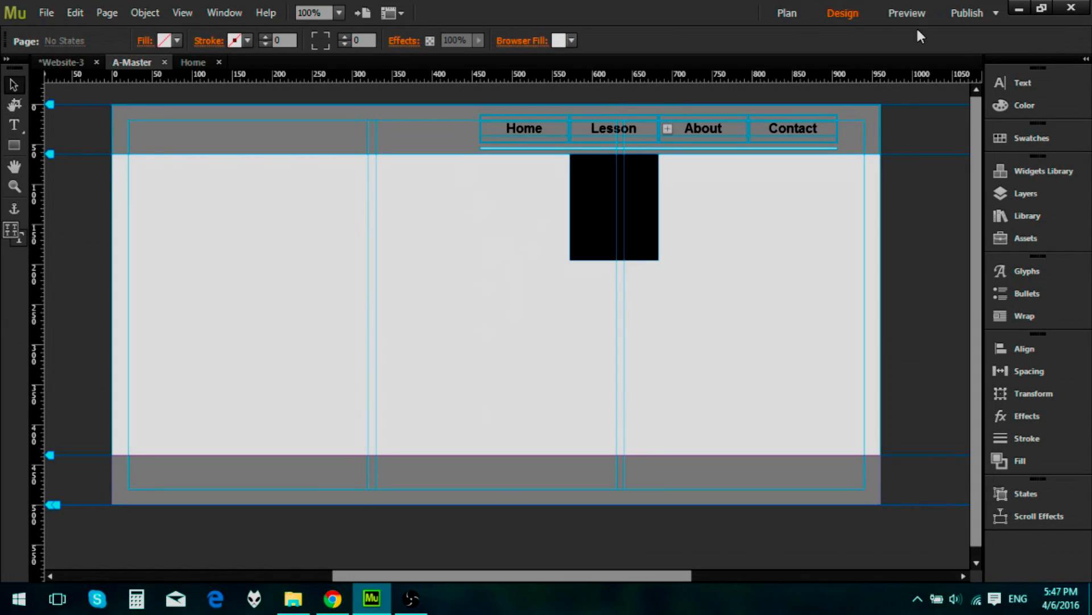
Preview the page to test the Lesson trigger's new rollover styling, and return to the master
click(910, 11)
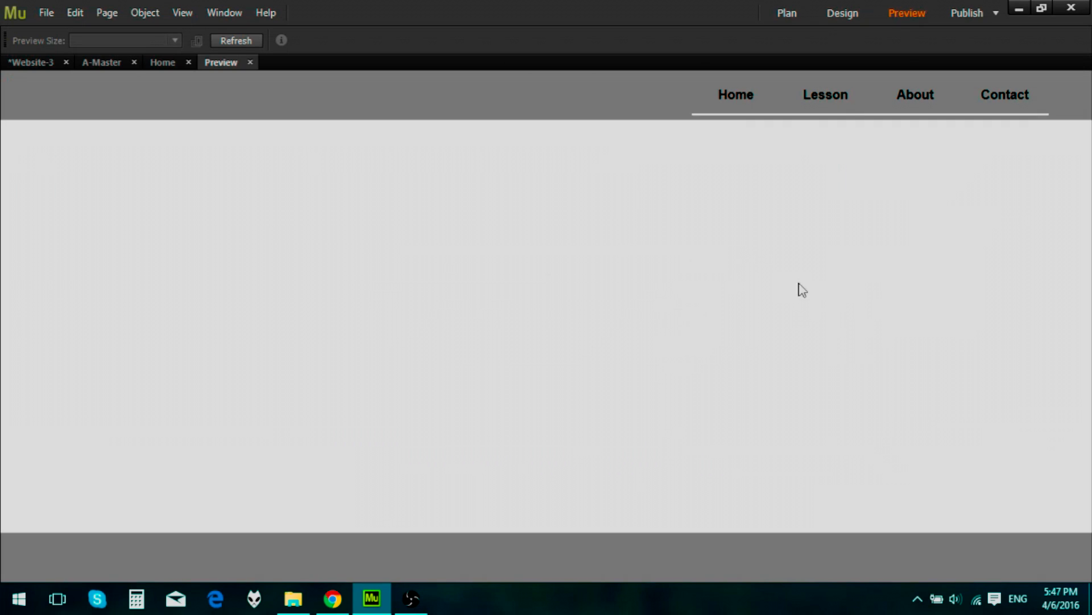
mouse_move(837, 101)
click(250, 63)
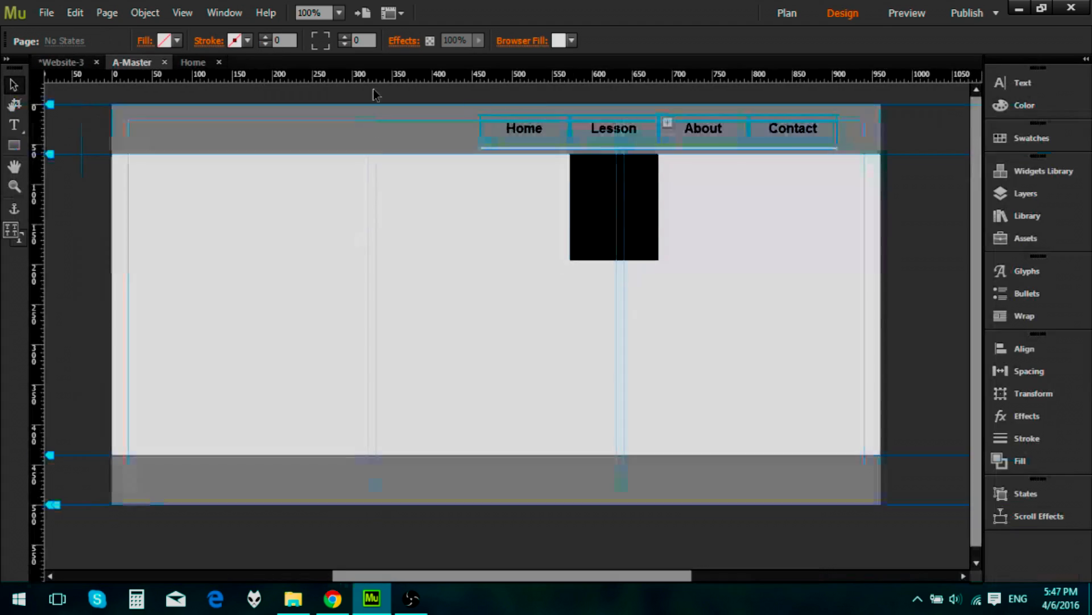
Review the Lesson trigger's rollover state and turn off Enable Swipe in the composition's options
click(638, 127)
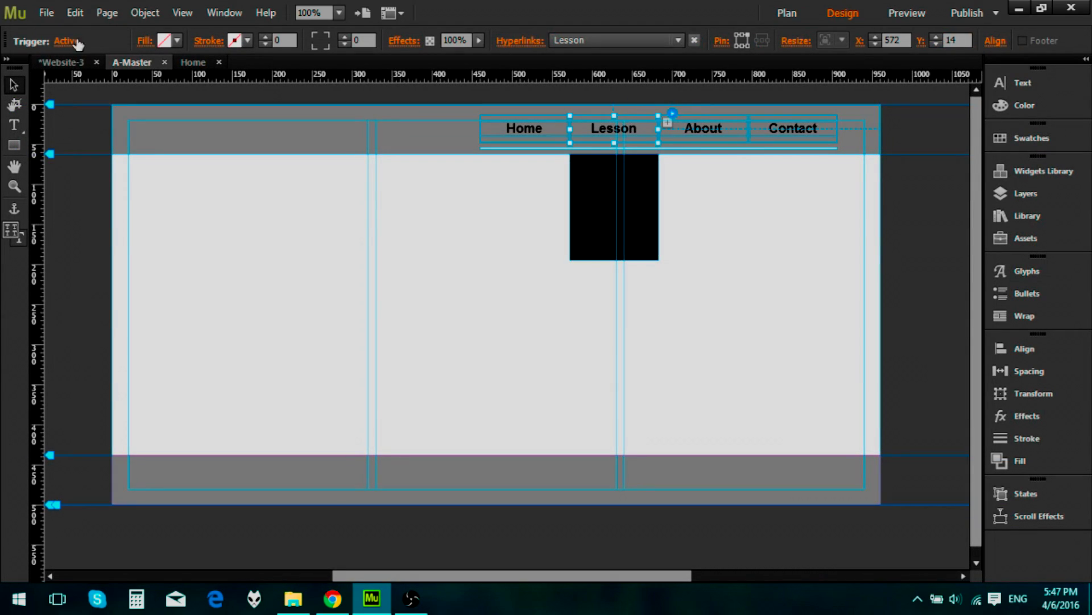
click(80, 42)
click(95, 99)
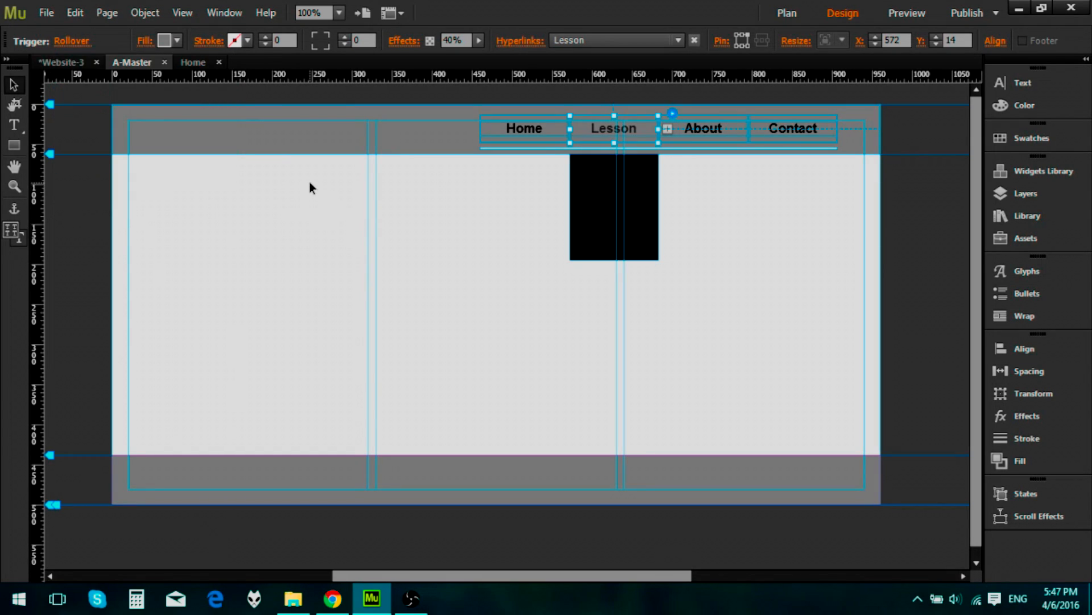
click(671, 110)
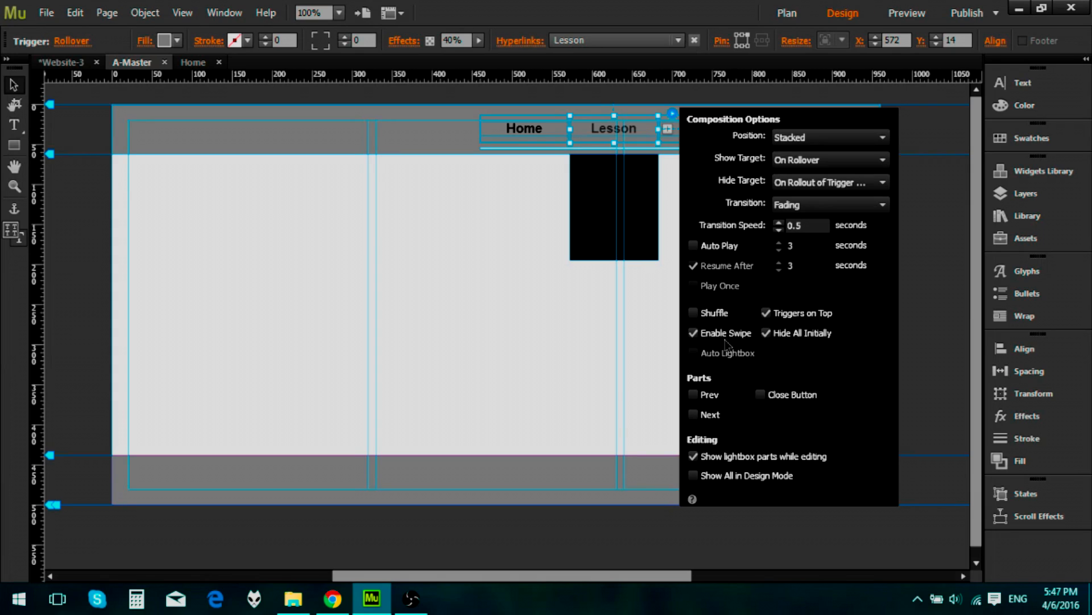
Preview the page to test the Lesson drop-down without swipe, and close the preview
click(907, 12)
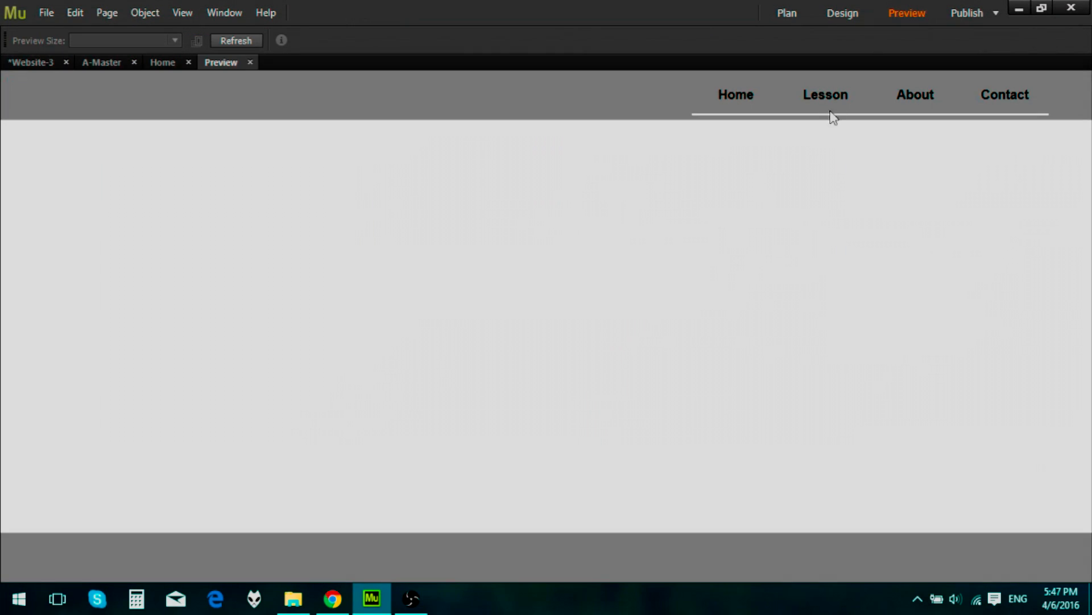
mouse_move(832, 91)
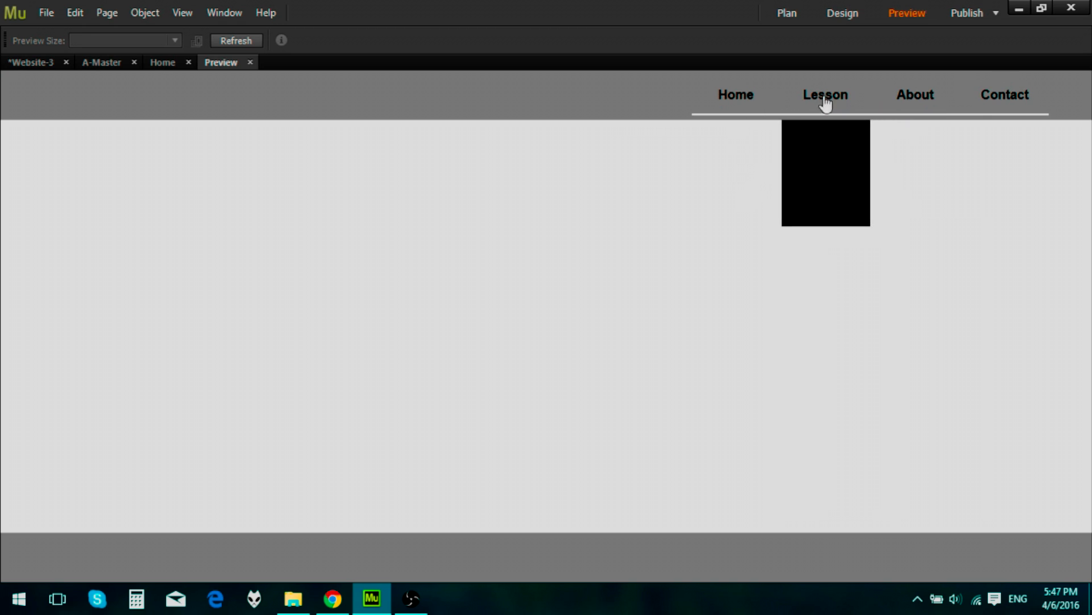
click(249, 62)
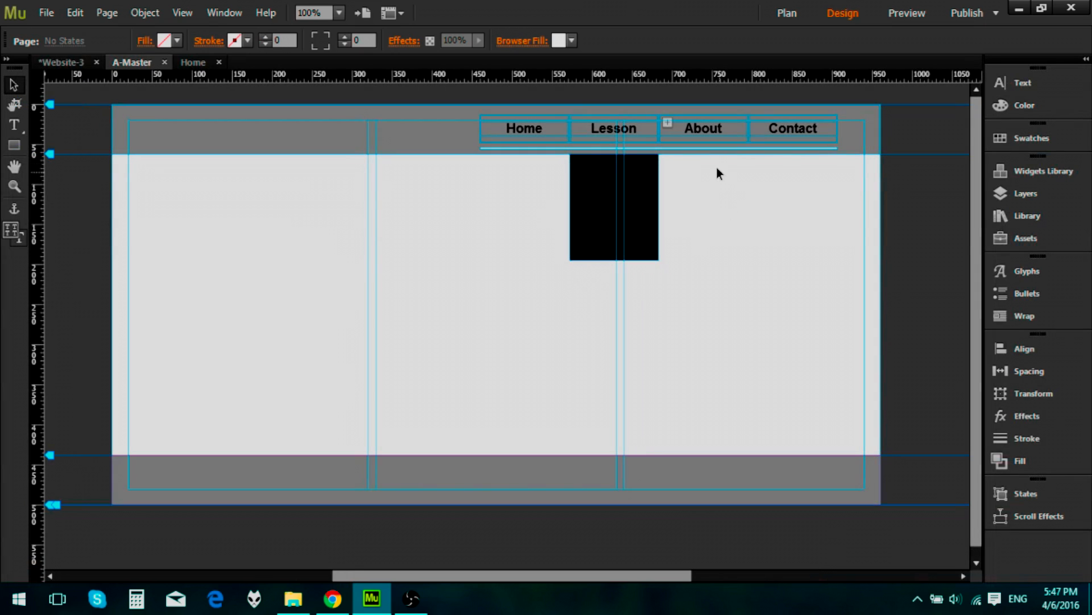
Check the header menu's options and turn off Triggers on Top for the Lesson composition
click(739, 146)
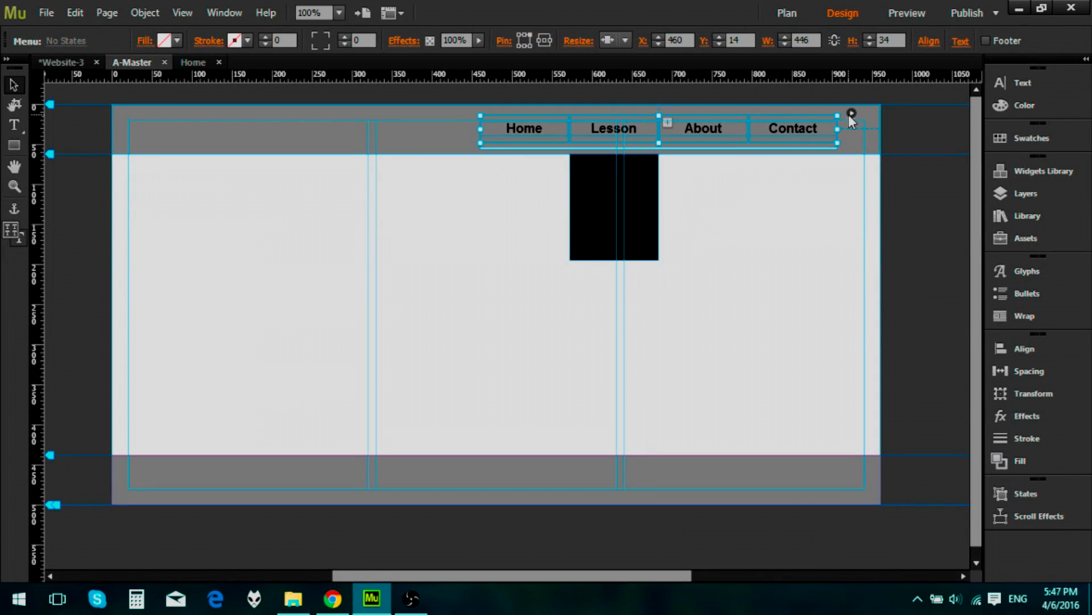
click(848, 115)
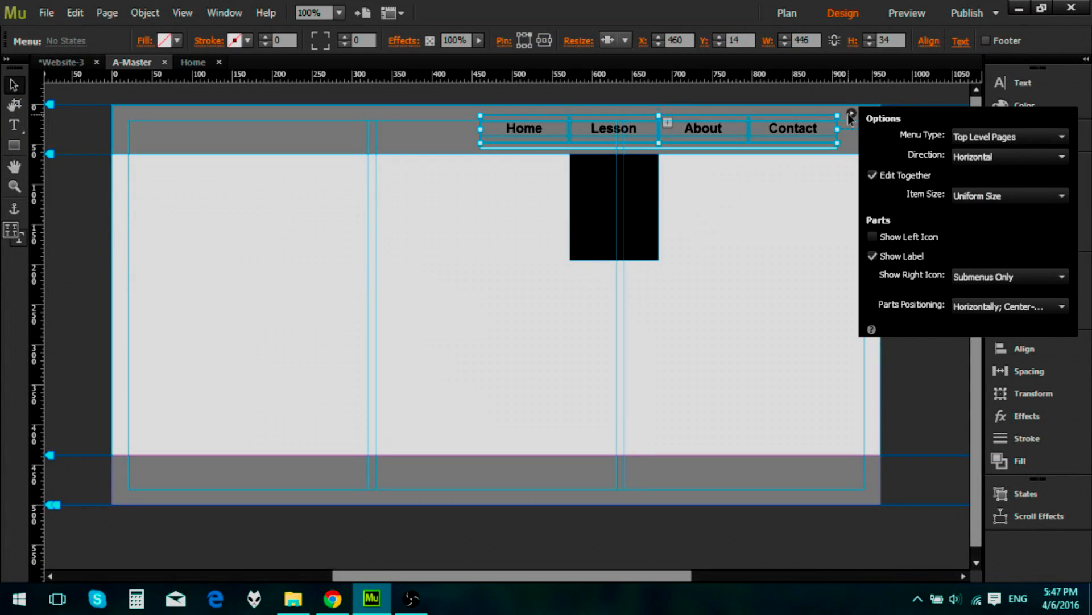
click(609, 133)
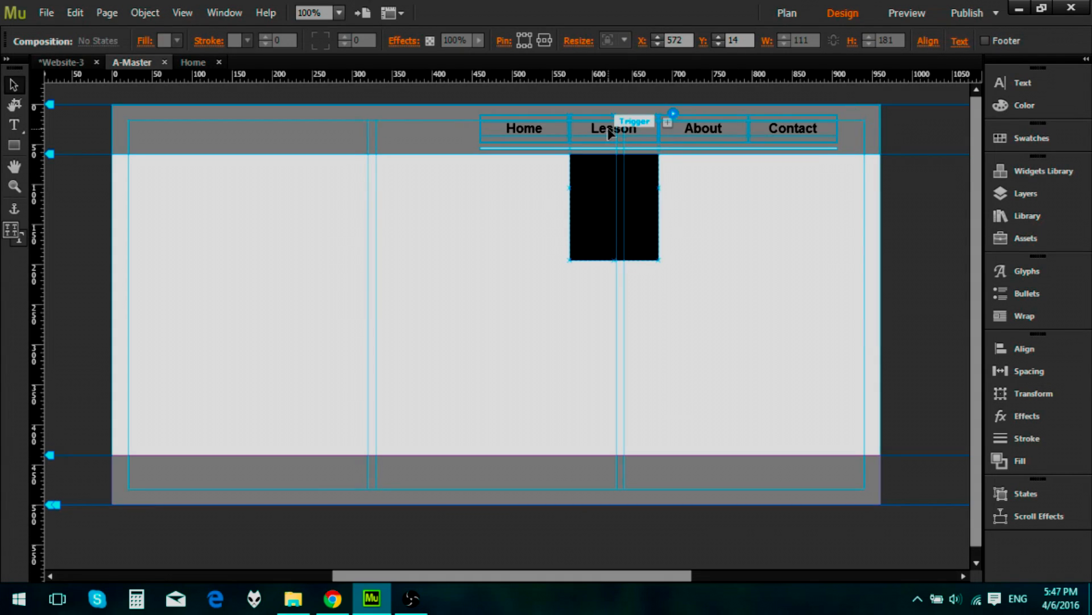
click(609, 132)
click(676, 112)
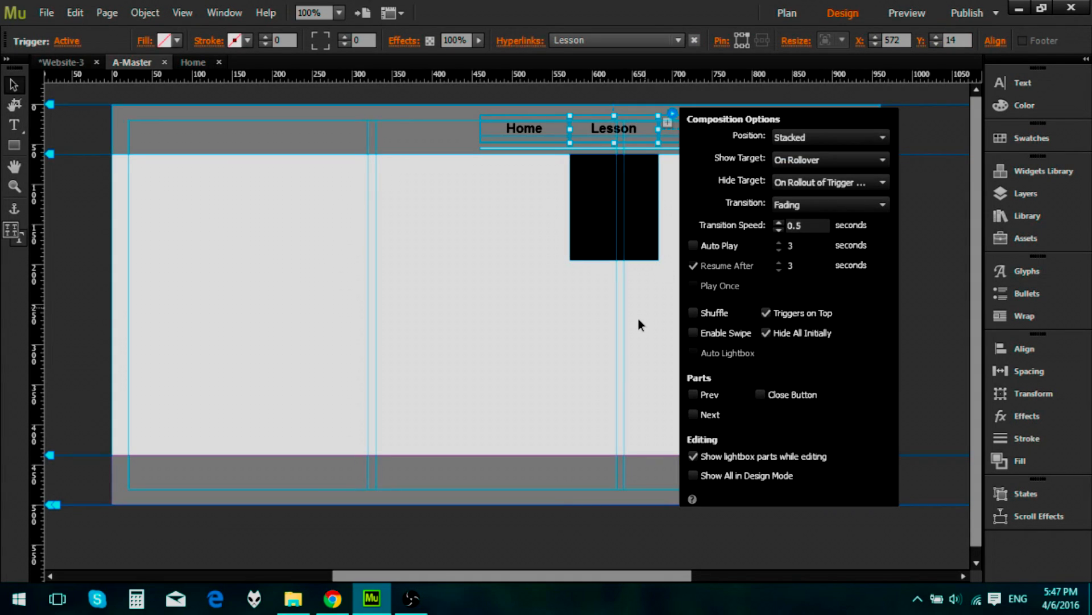
click(766, 313)
Preview the page to test the Lesson and Home menu items with the composition's trigger beneath its target
click(911, 14)
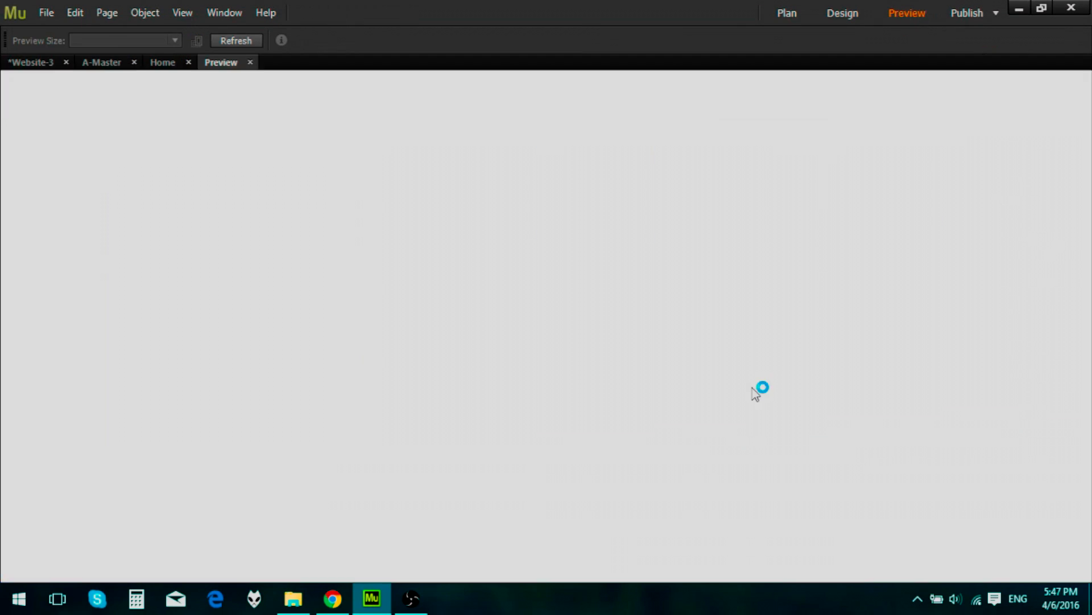
click(821, 102)
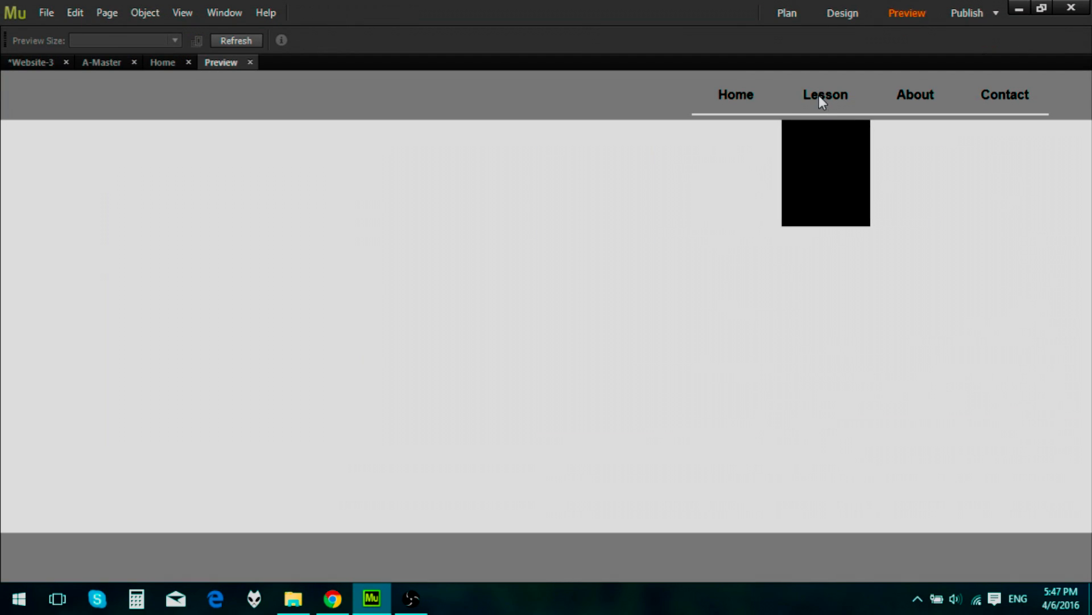
click(820, 95)
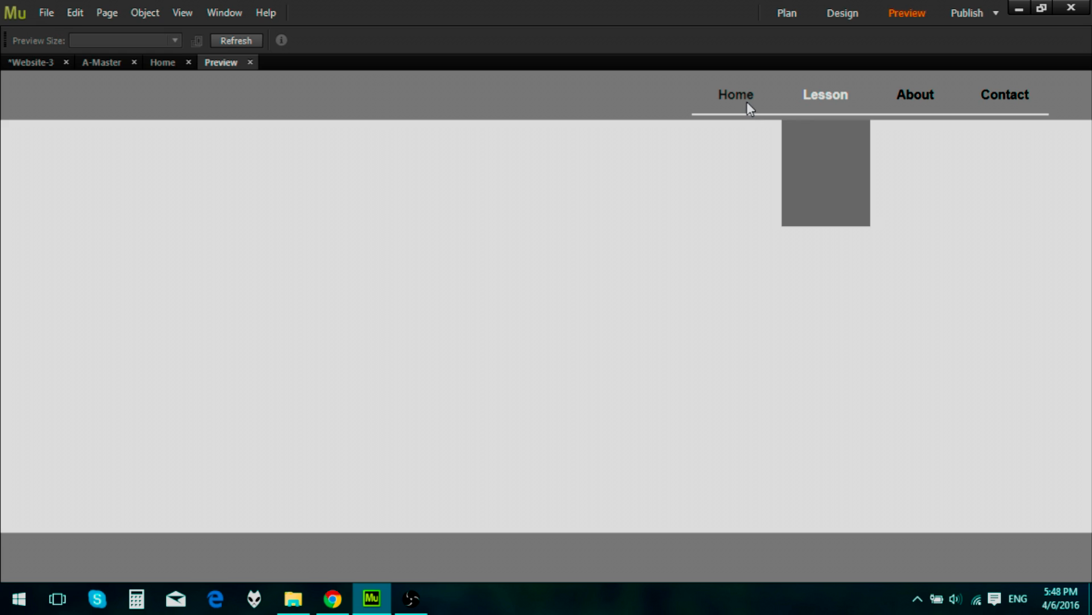
mouse_move(829, 102)
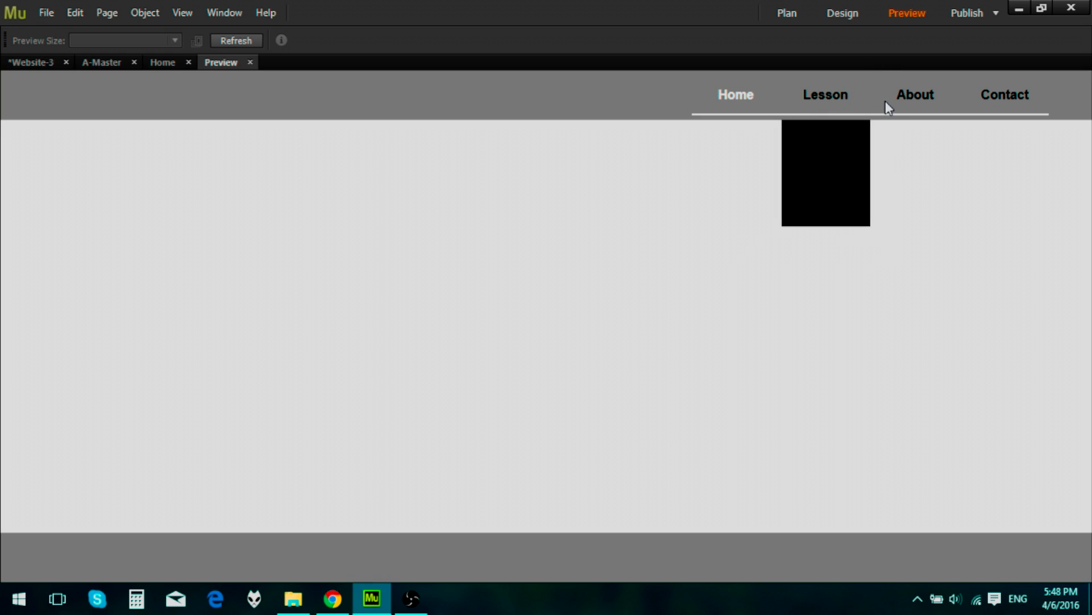
Preview the page again to test the Home, Lesson and About menu items and the Lesson drop-down, and close the preview
click(907, 101)
click(250, 62)
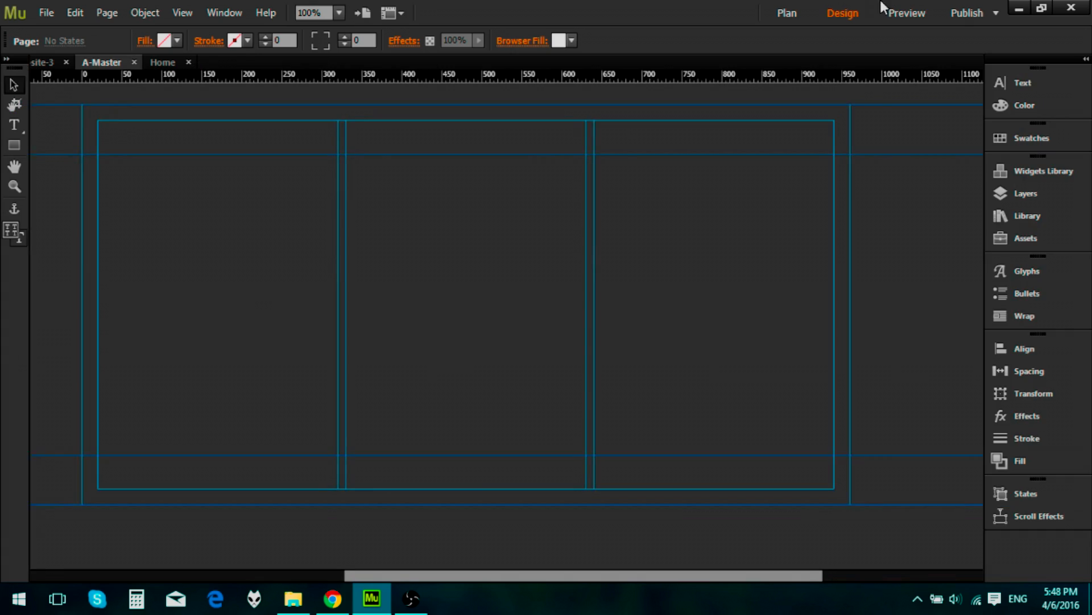
click(928, 12)
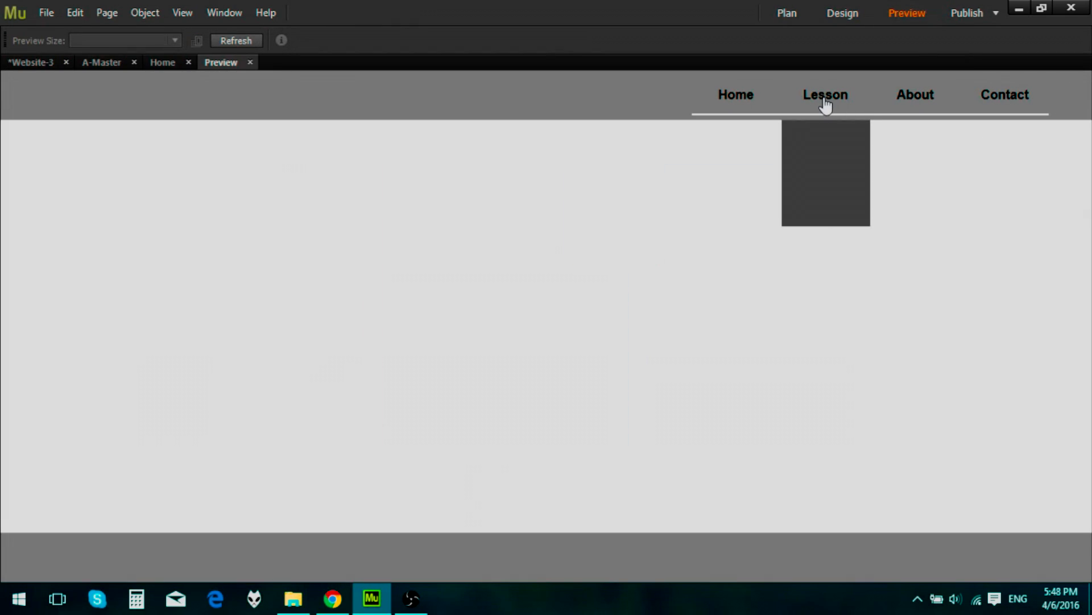
click(736, 101)
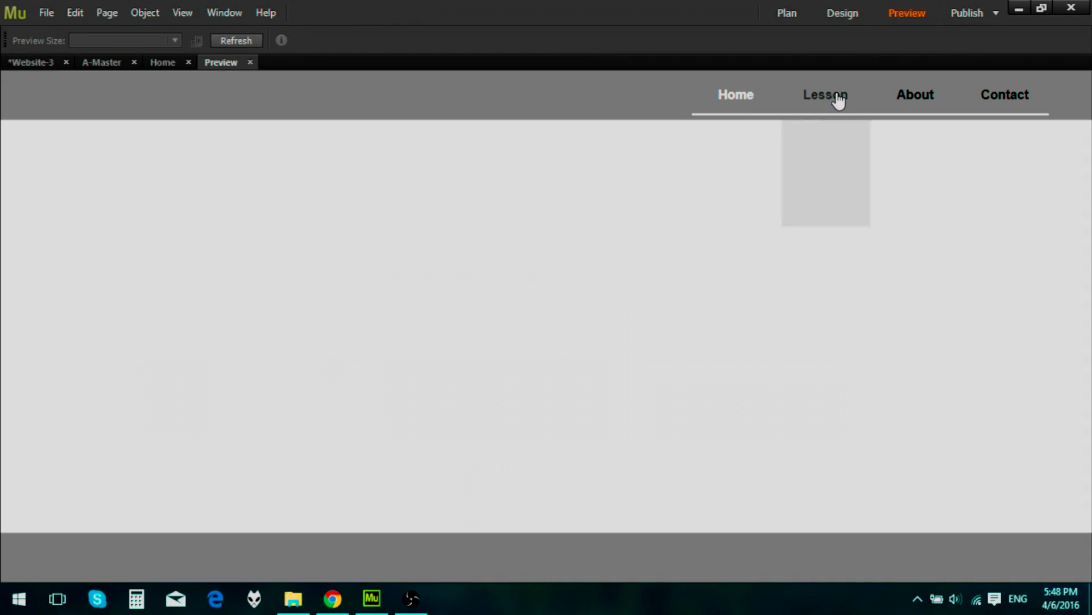
mouse_move(822, 108)
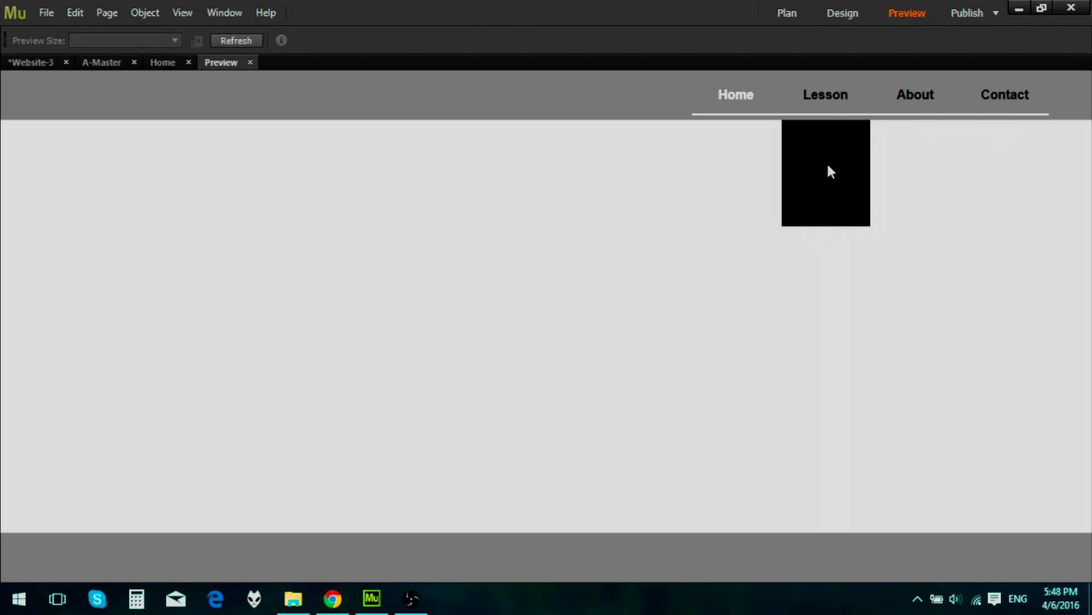
click(842, 103)
click(743, 104)
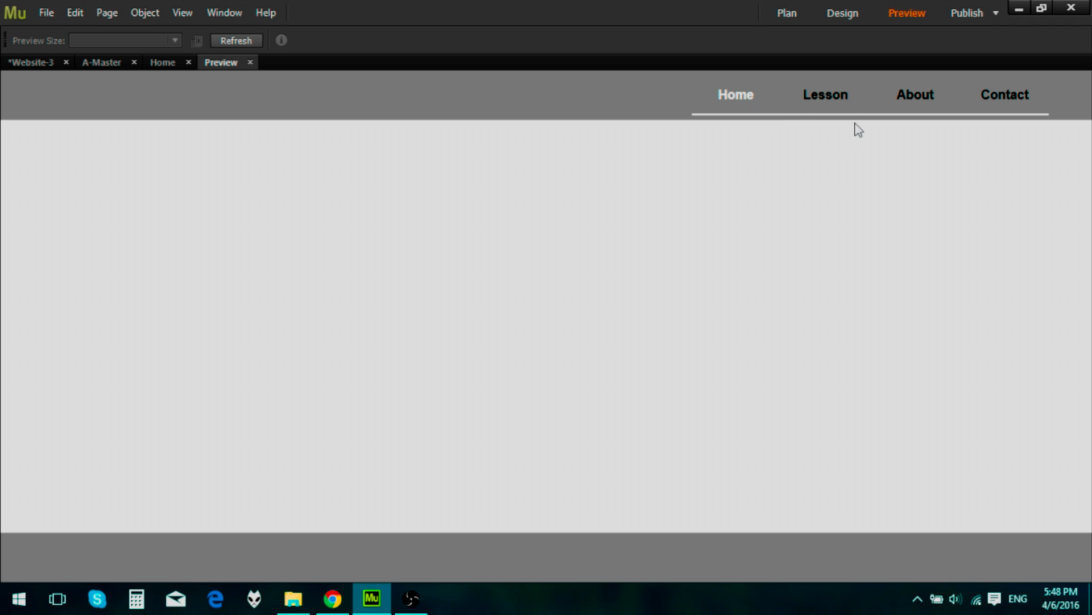
mouse_move(835, 106)
click(251, 63)
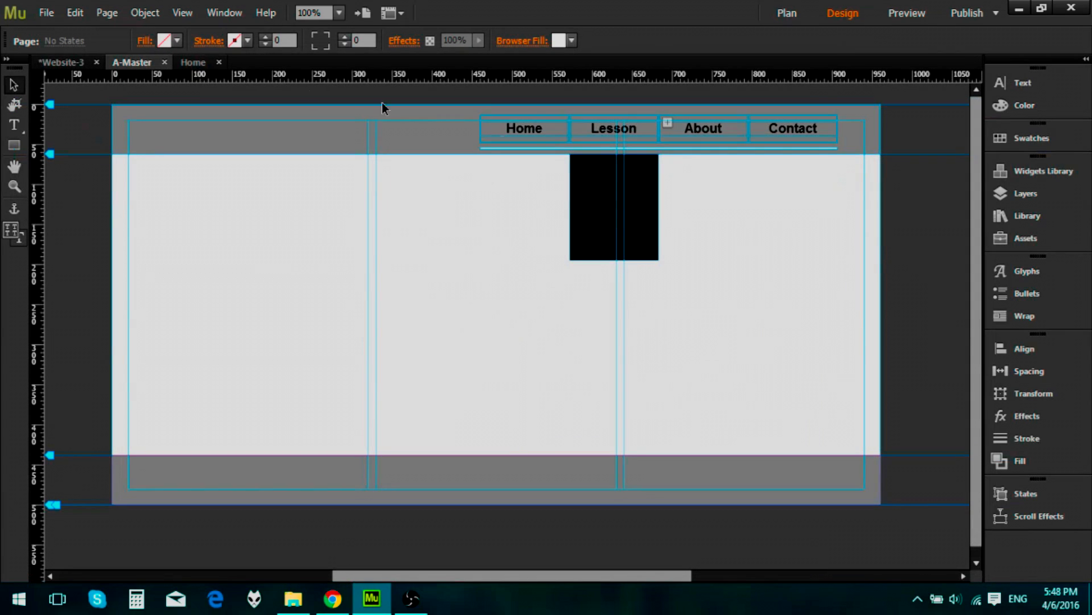
Select the Lesson trigger on the master and set its Rollover state's opacity to 45%
click(592, 132)
click(605, 135)
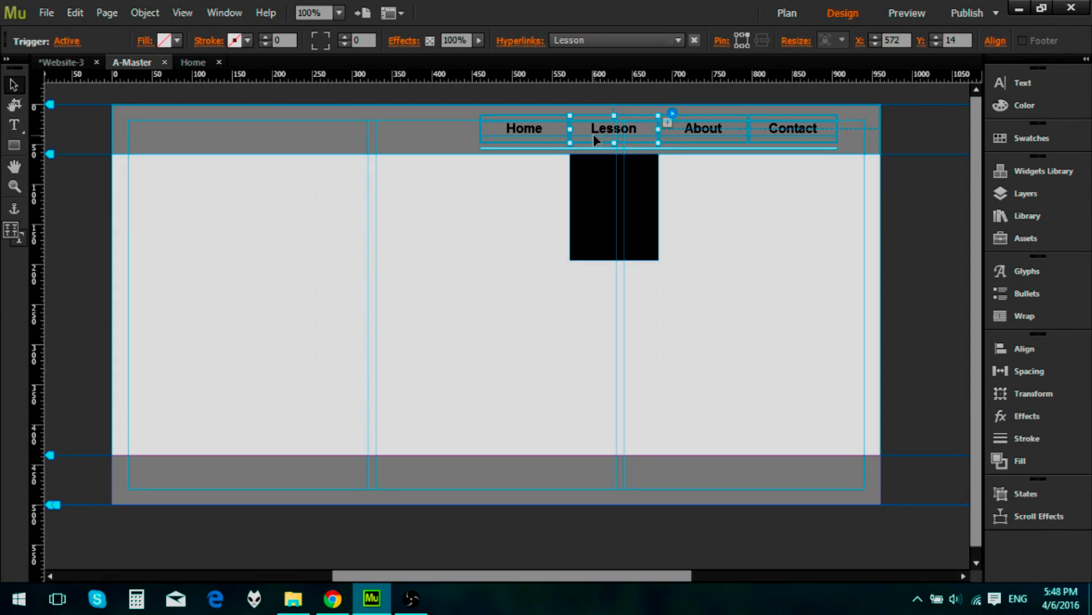
click(77, 42)
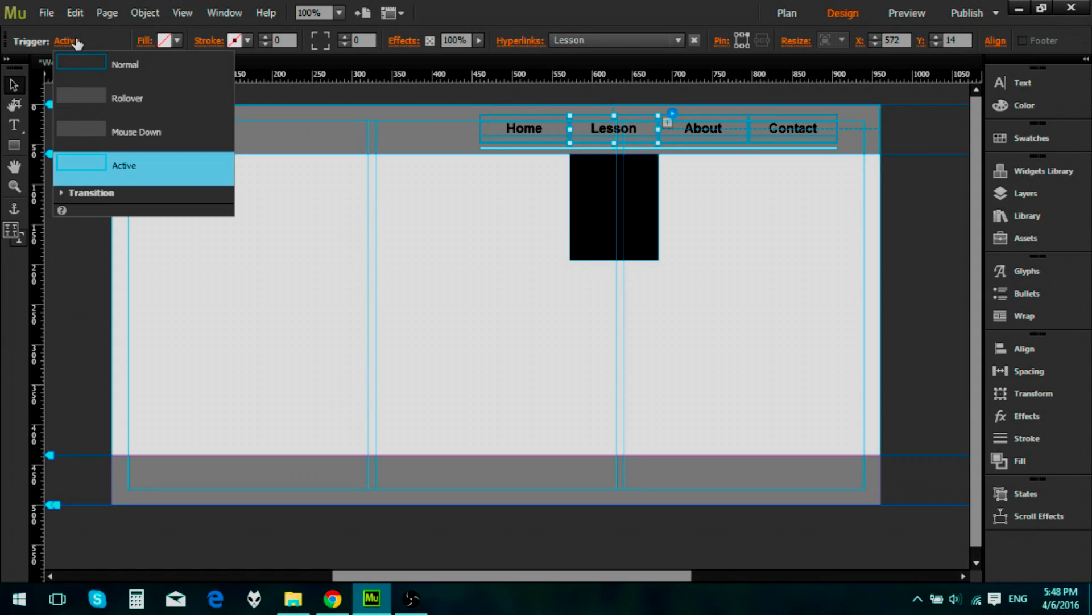
click(77, 42)
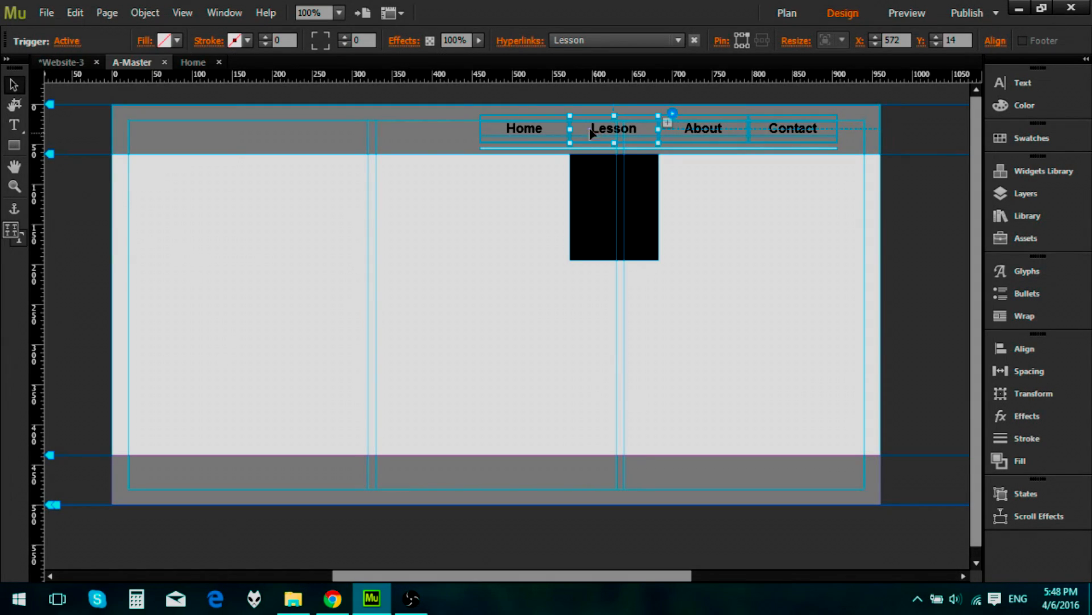
click(66, 41)
click(114, 98)
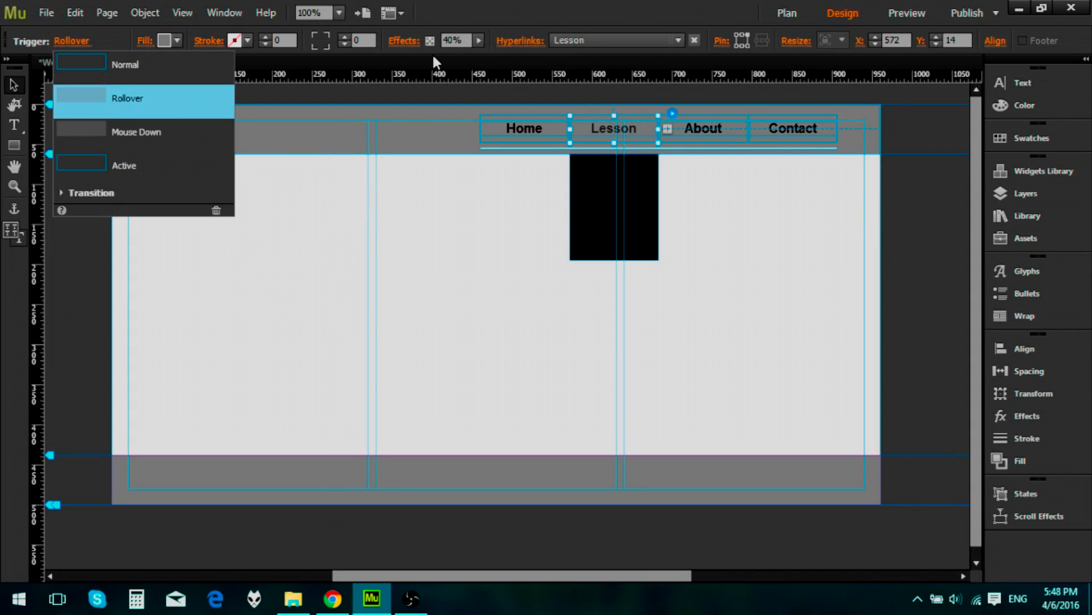
click(452, 52)
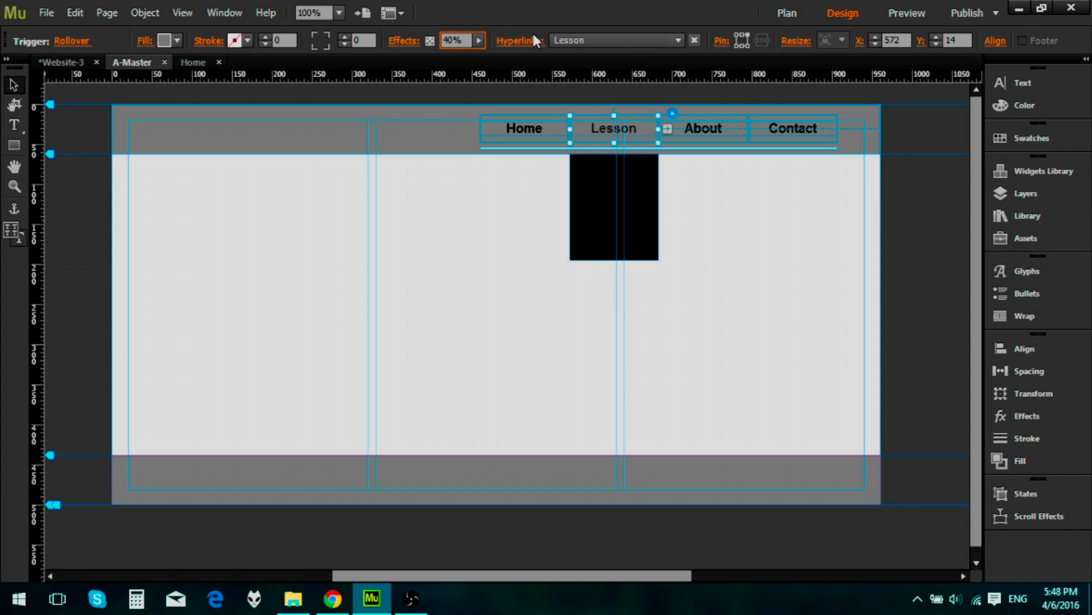
text(45)
click(487, 199)
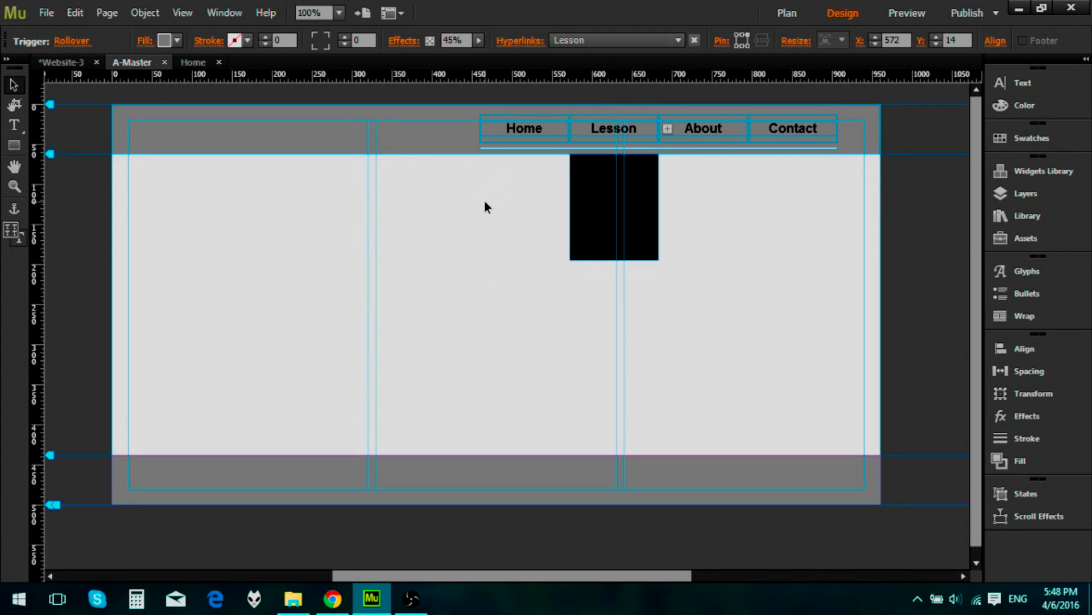
Preview the Lesson trigger's new rollover opacity, and close the preview
click(927, 18)
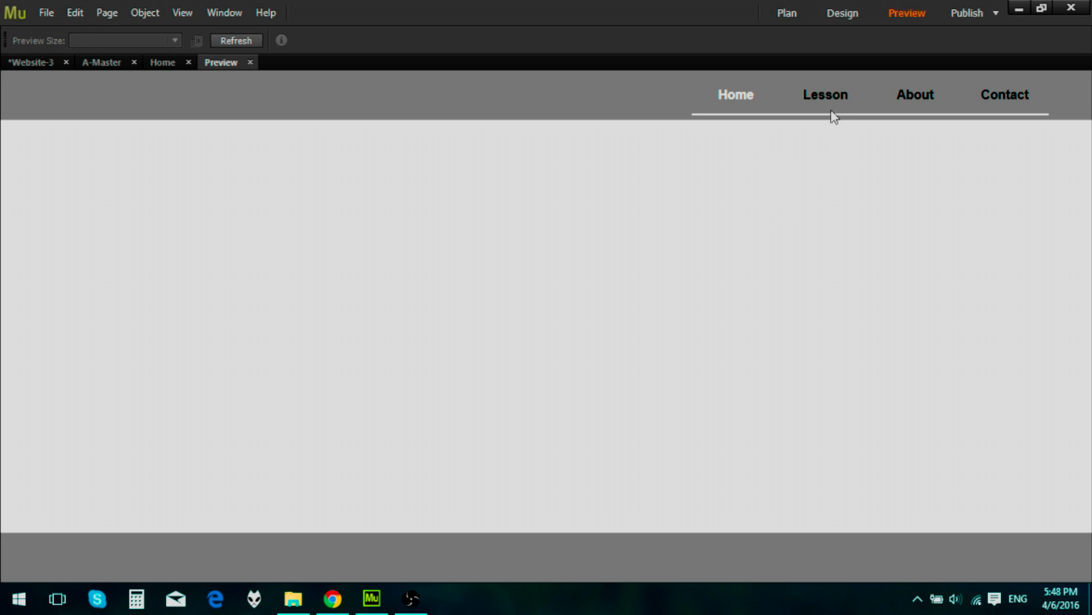
mouse_move(829, 98)
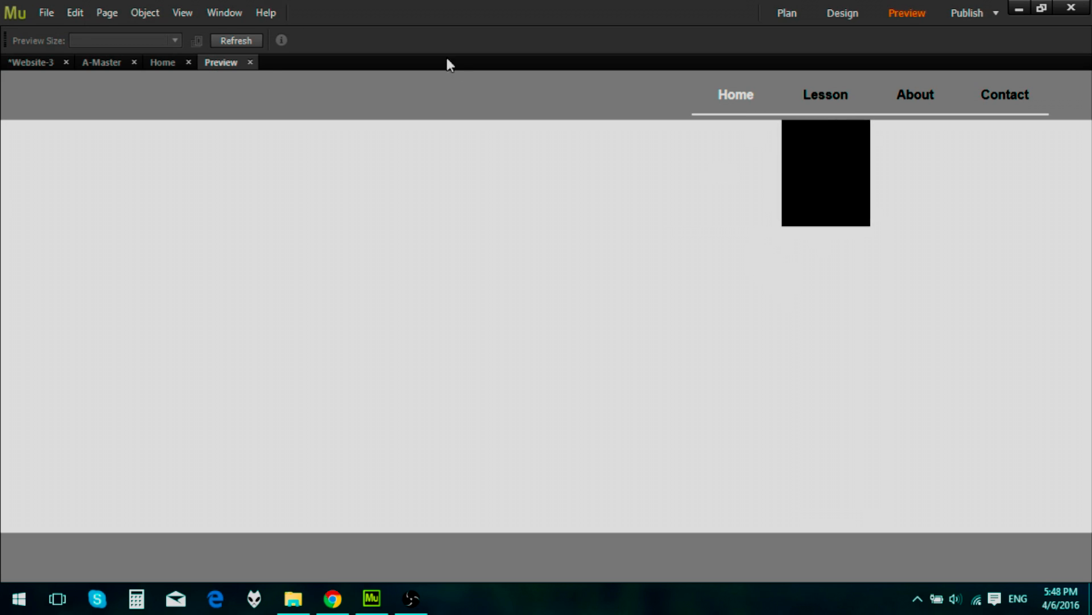
click(249, 62)
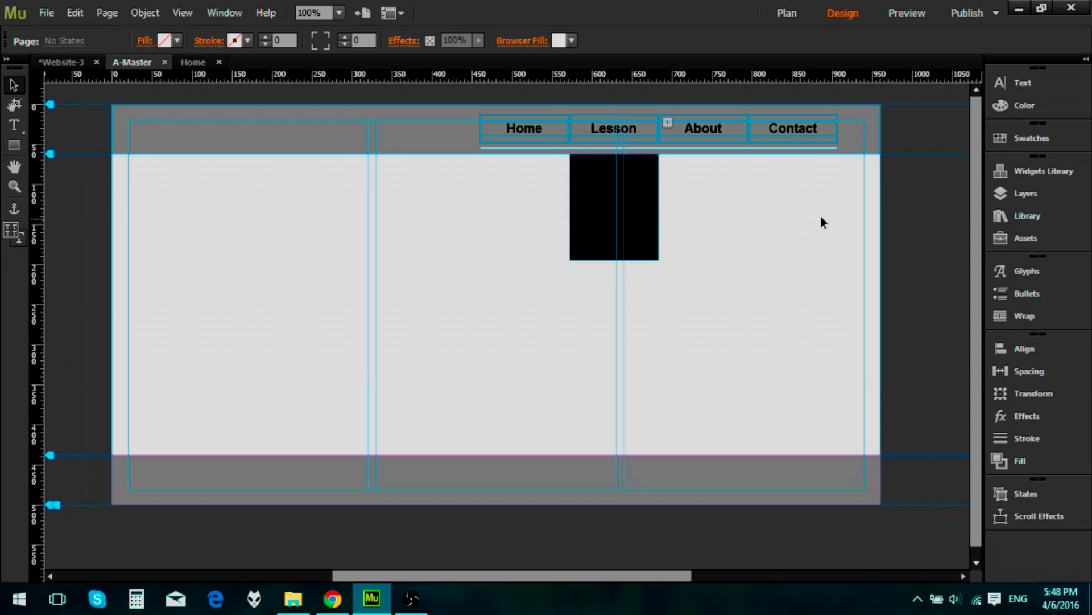
Select the black target beneath Lesson and show the Menus category in the Widgets Library
click(655, 188)
click(646, 183)
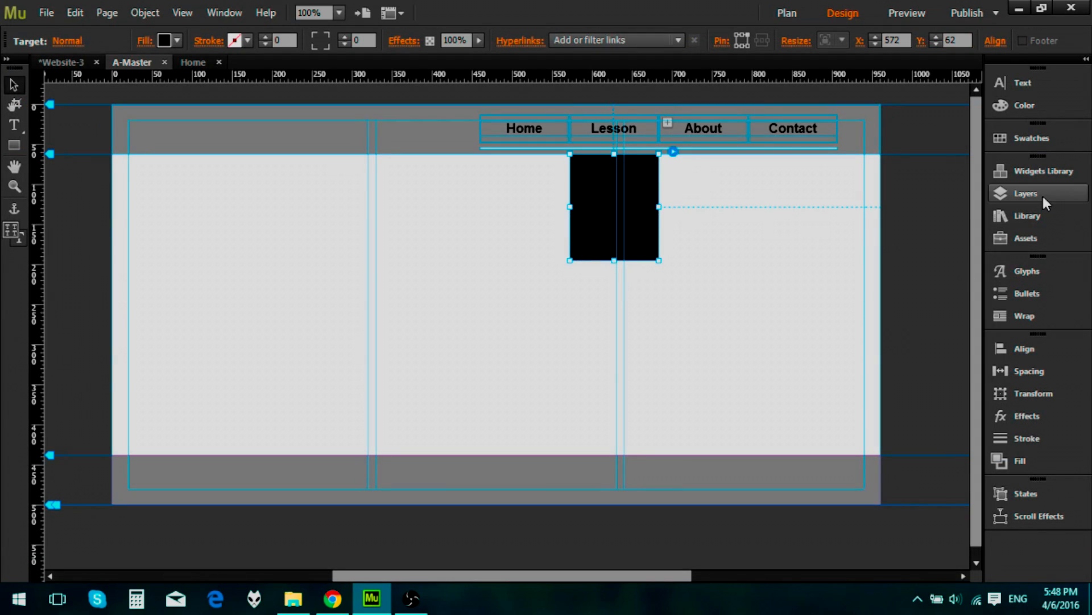
click(1040, 172)
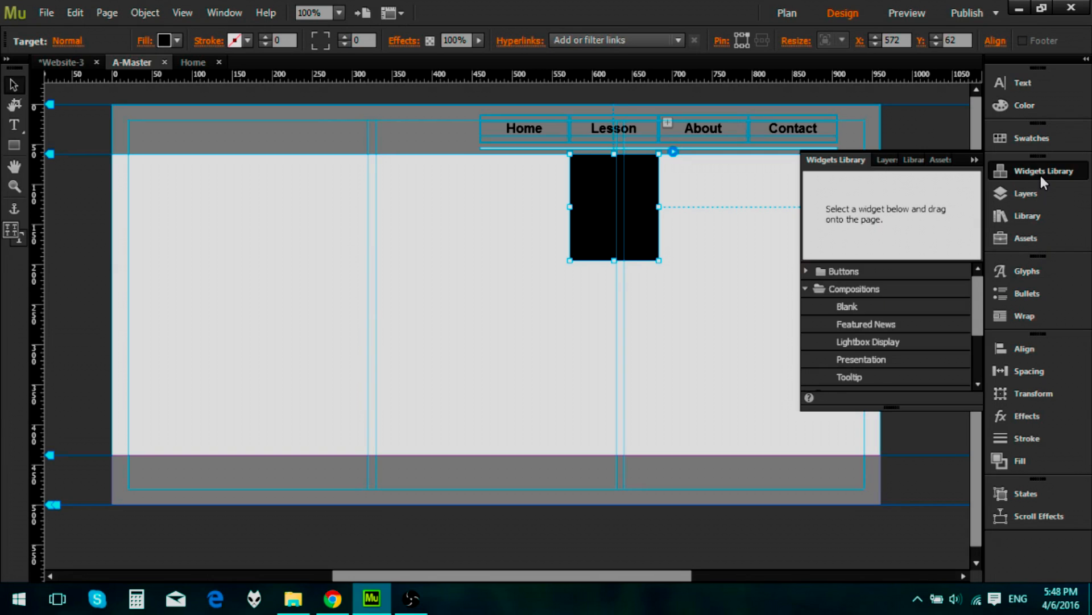
click(811, 289)
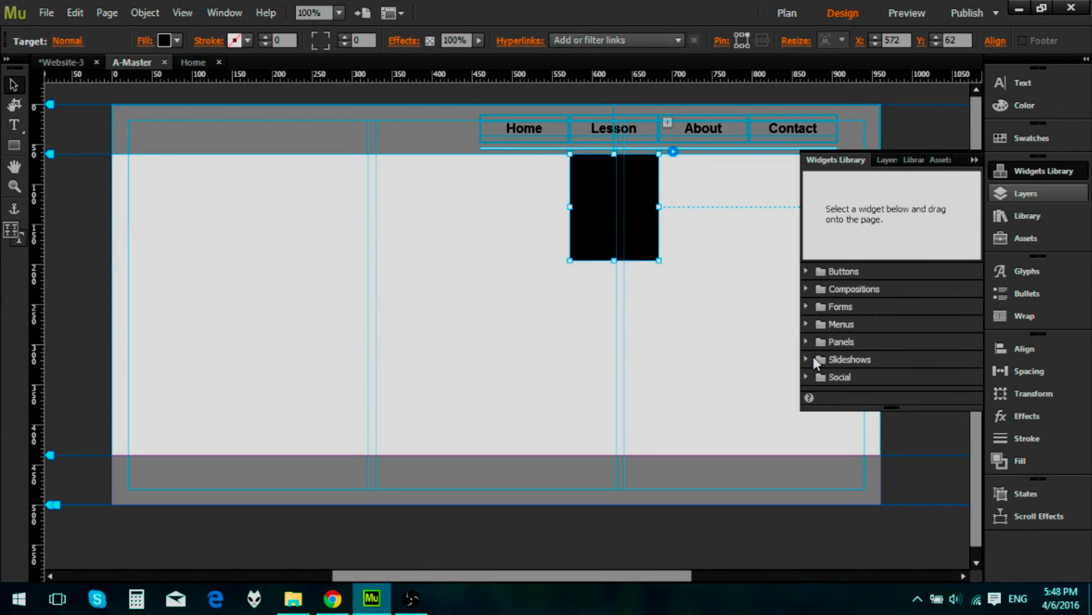
click(806, 323)
Try to place a Manual vertical menu directly in the Lesson target and narrow the target around it, and undo these changes
drag(856, 360, 603, 177)
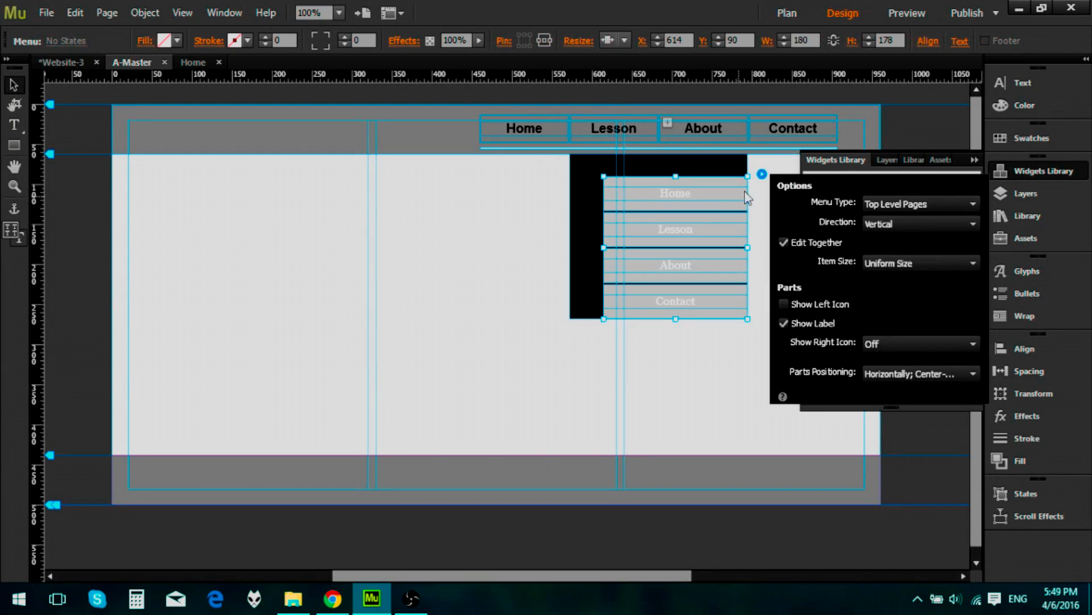
click(901, 206)
click(897, 246)
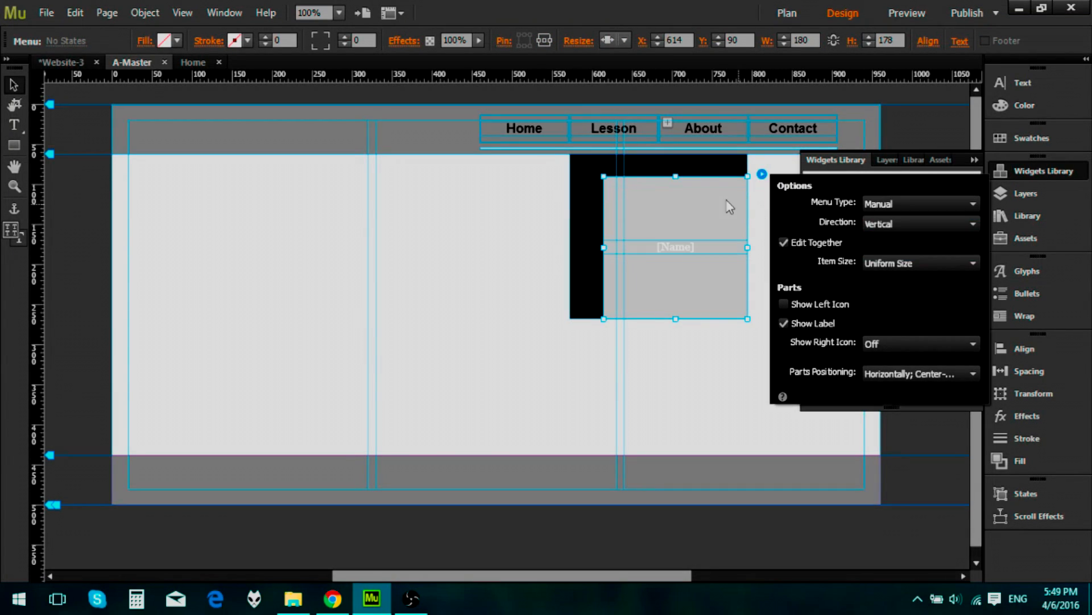
click(665, 196)
drag(647, 186, 660, 197)
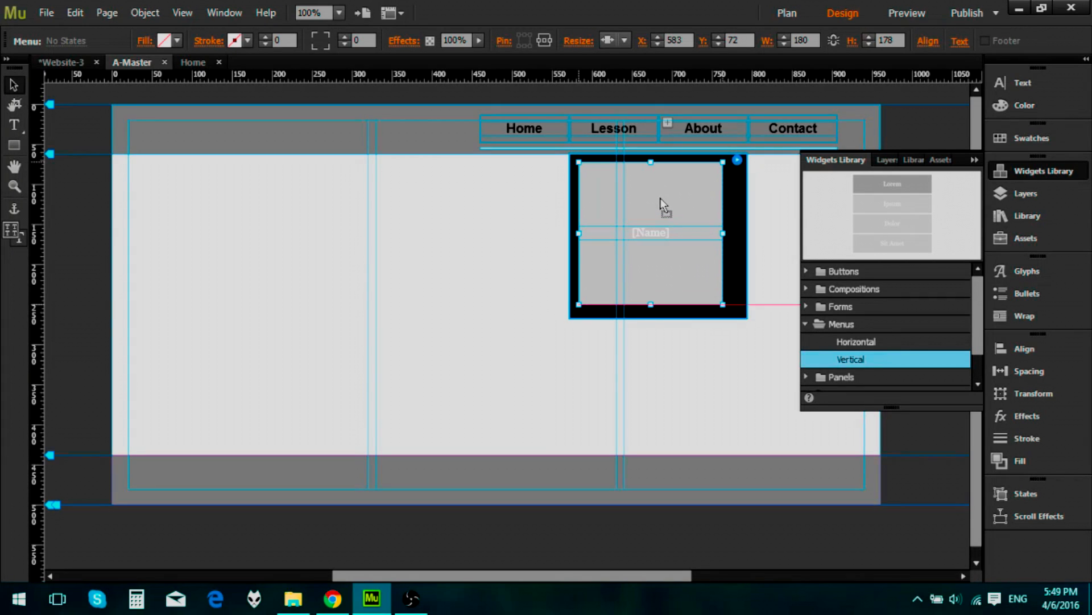
click(745, 236)
drag(747, 237, 661, 226)
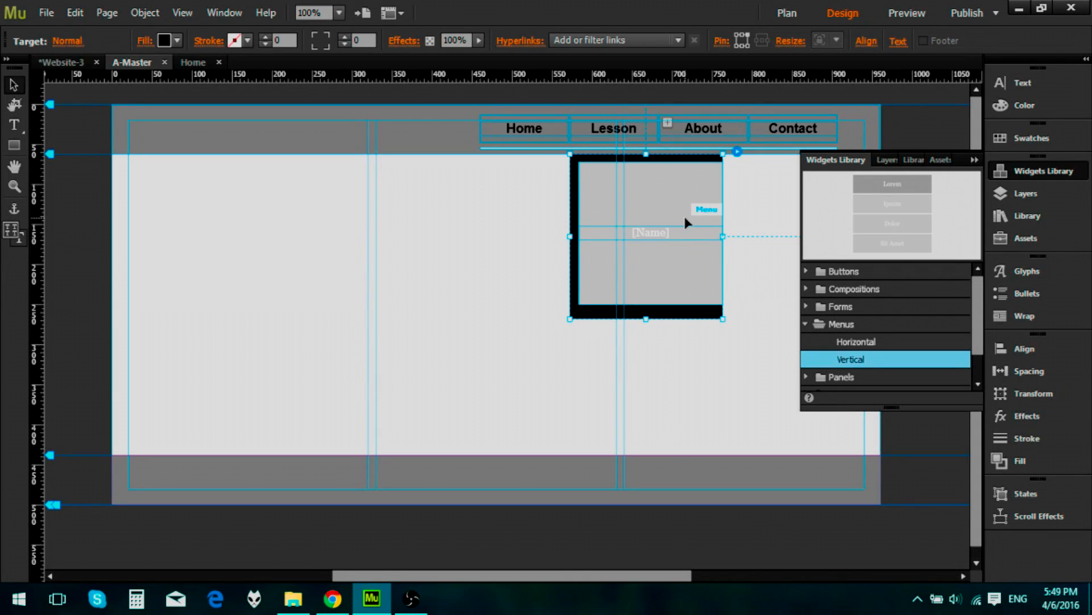
click(716, 228)
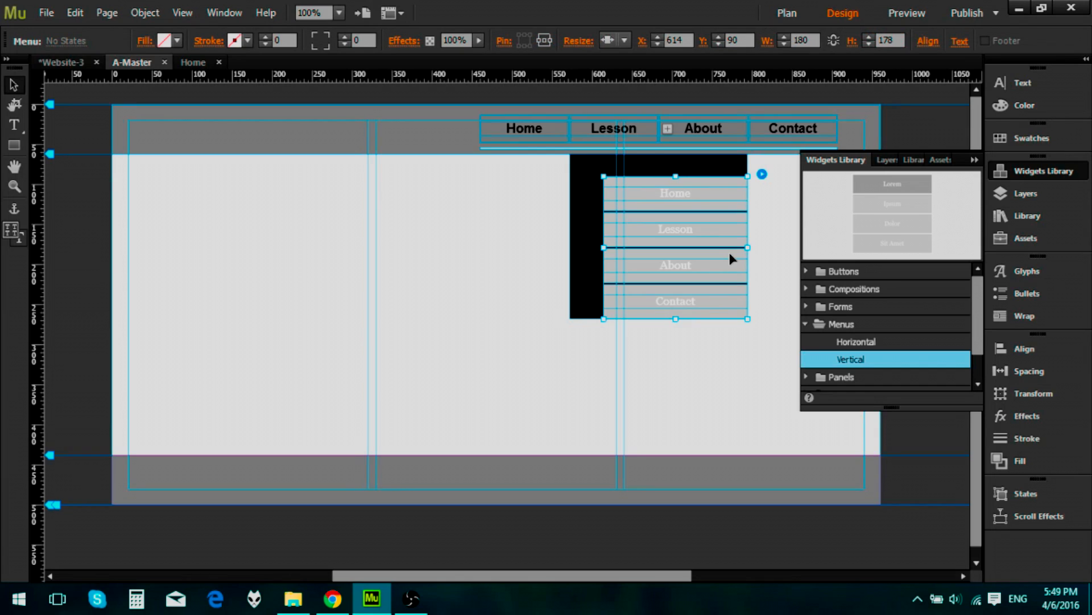
key(ctrl+z)
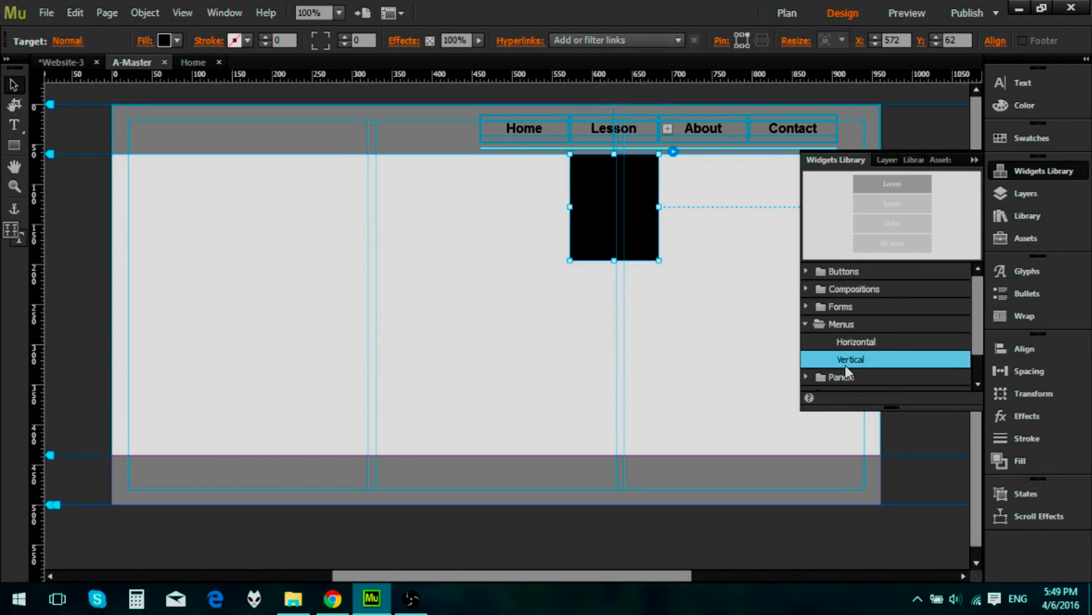
Add a vertical menu widget on the empty page area outside the Lesson target and set its Menu Type to Manual
drag(845, 364, 476, 359)
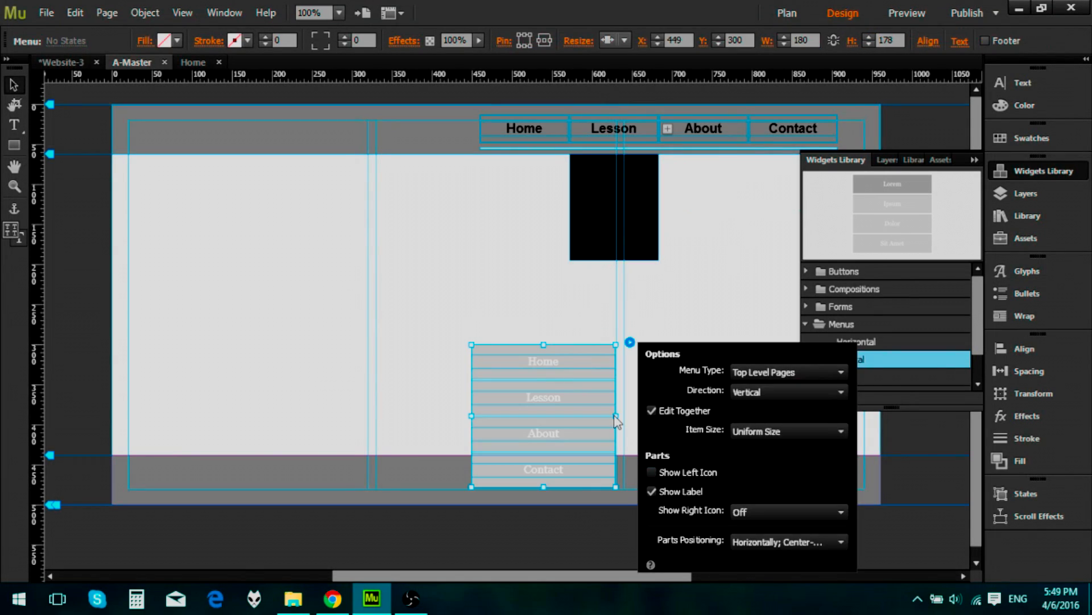
click(773, 374)
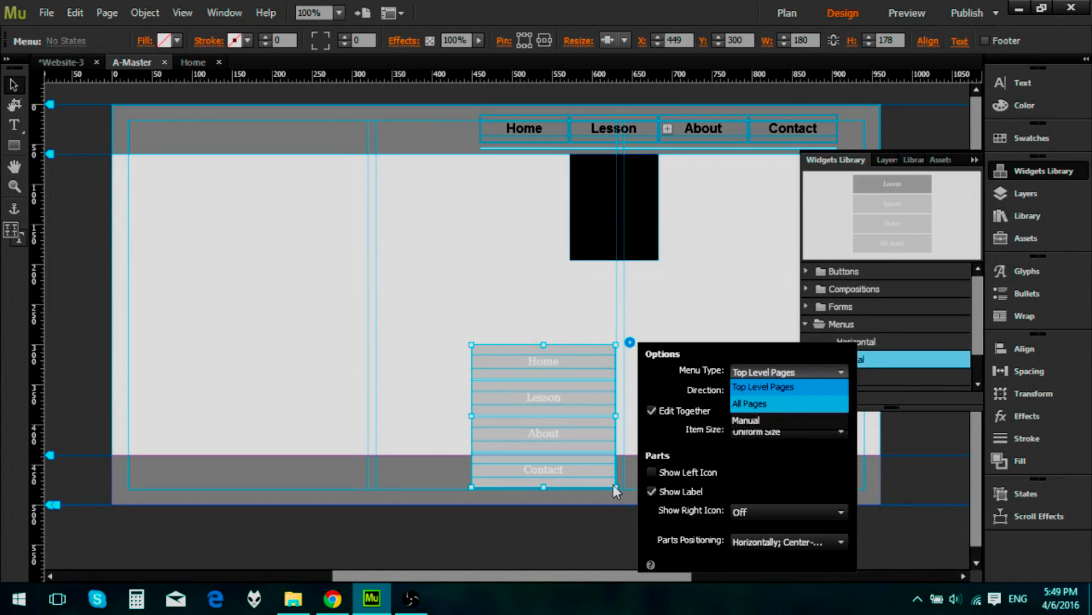
key(Return)
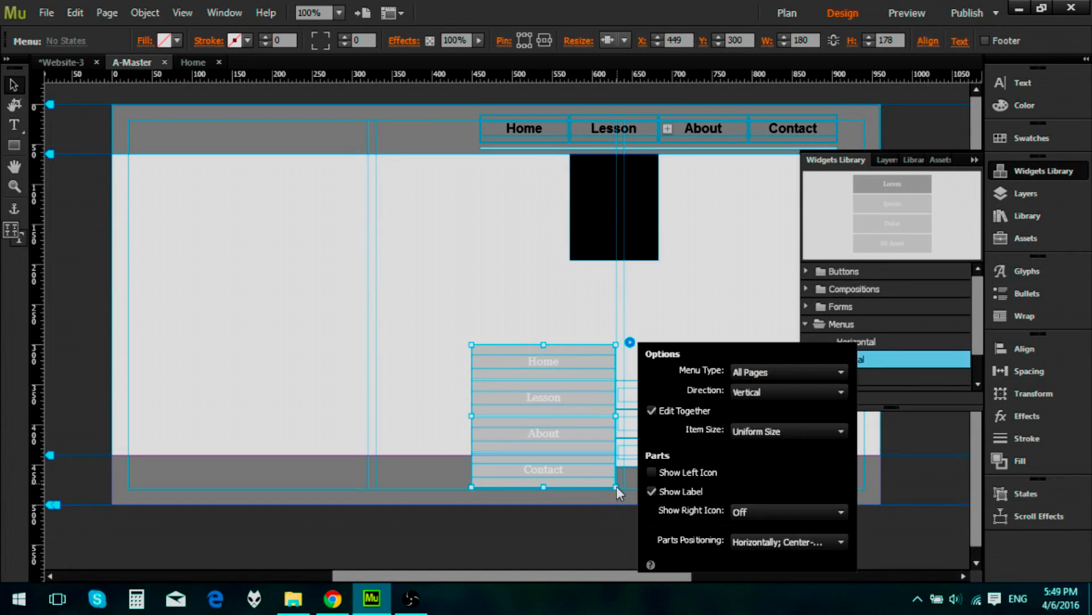
click(756, 374)
click(748, 421)
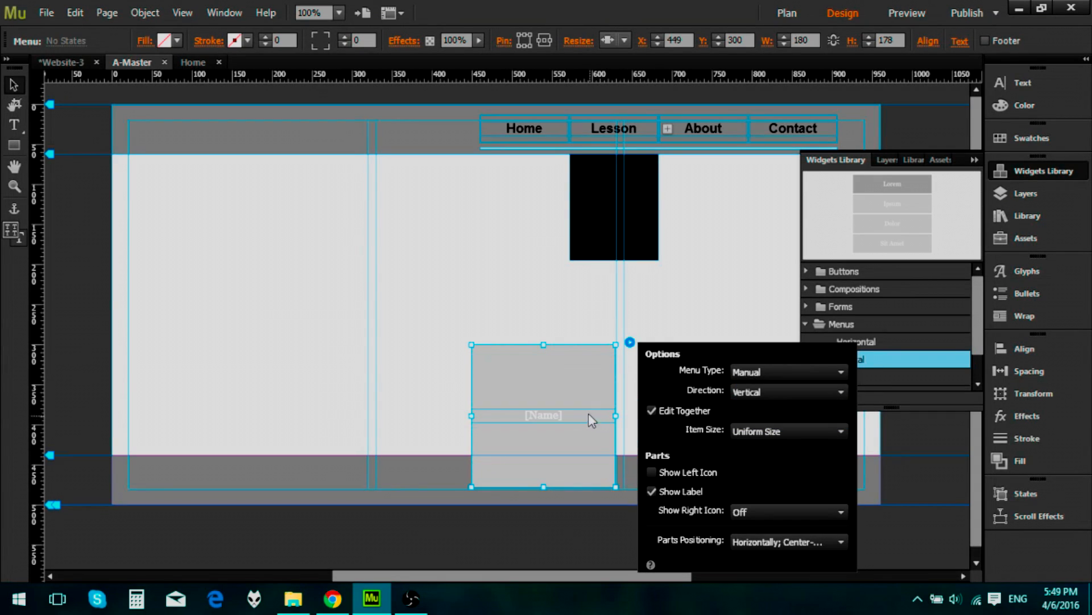
Shrink the manual menu, move it into the black Lesson target and stretch it to fill the target at 111 × 133
drag(569, 399, 458, 288)
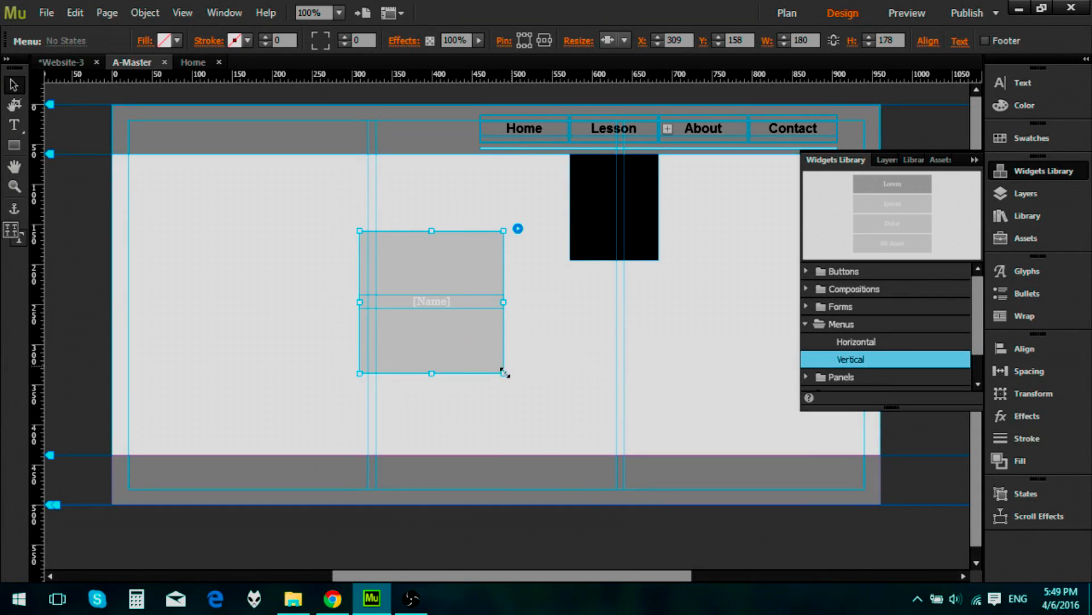
drag(503, 373, 618, 224)
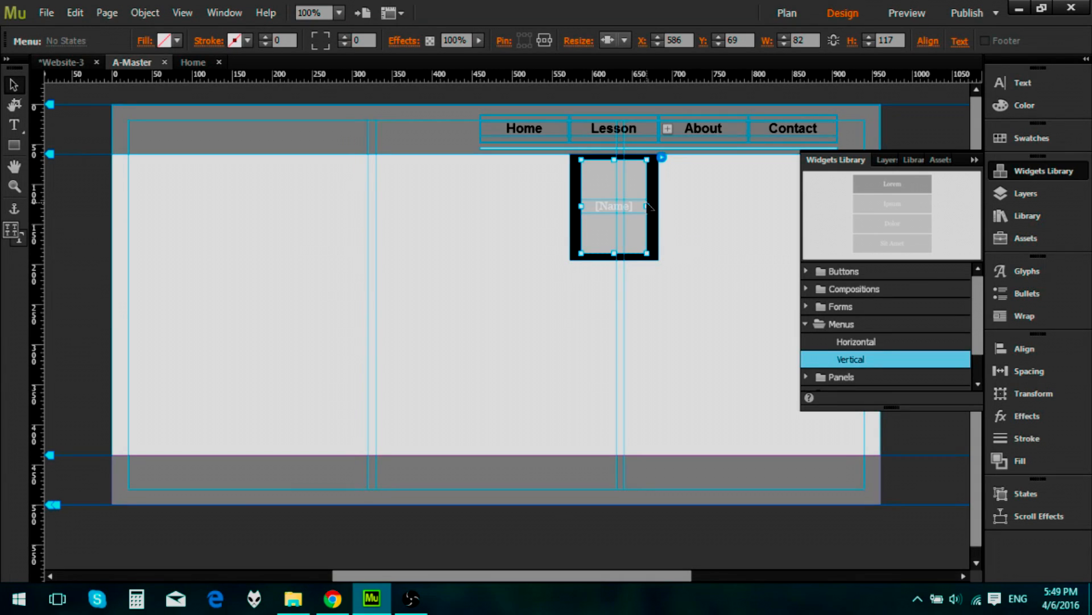
drag(647, 206, 659, 206)
drag(581, 204, 570, 205)
drag(615, 160, 616, 155)
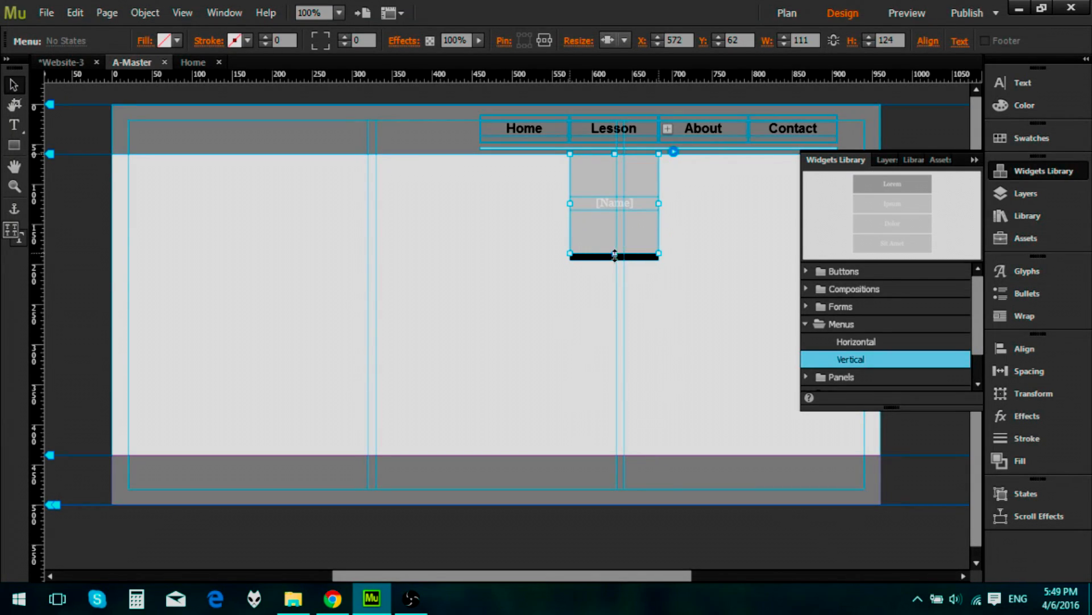
drag(616, 254, 615, 261)
Try clearing all styling from the vertical menu in the Lesson target
right_click(609, 239)
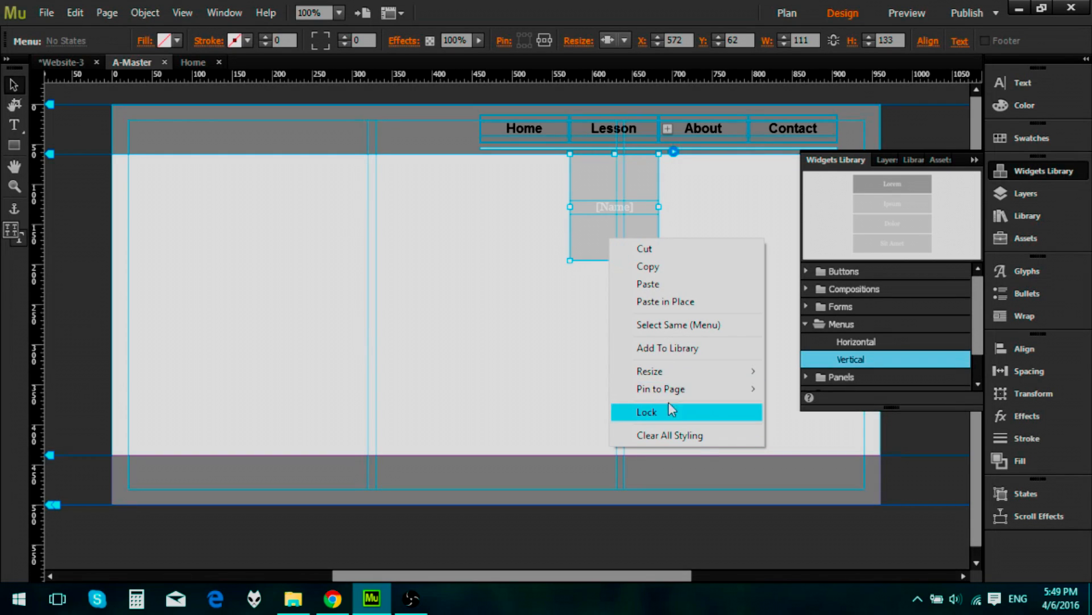
click(660, 435)
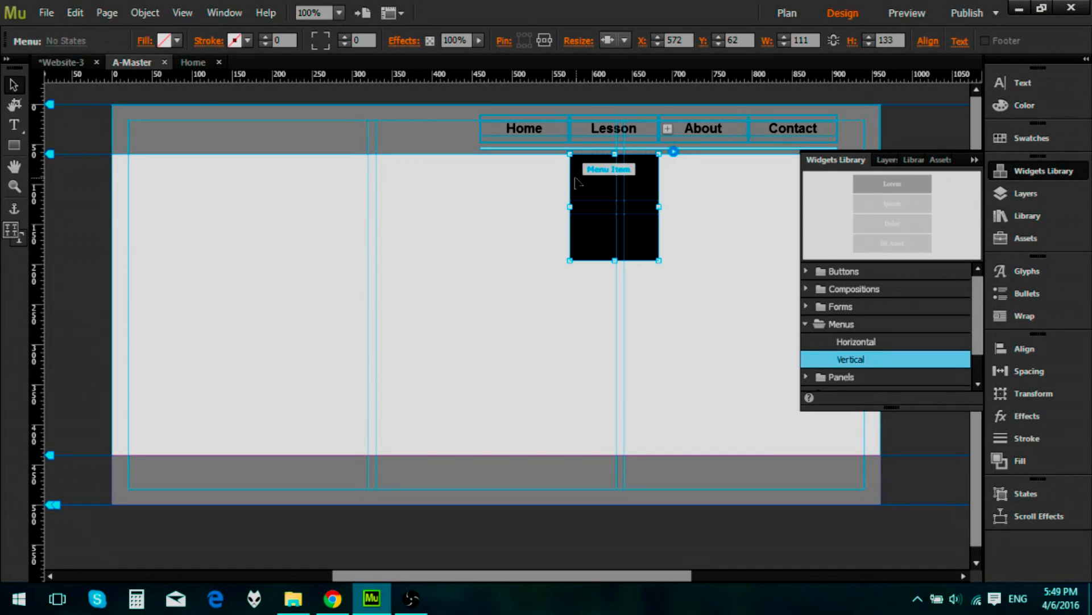
Replace the [Name] label of the vertical menu's item with Beginner
click(611, 207)
click(611, 208)
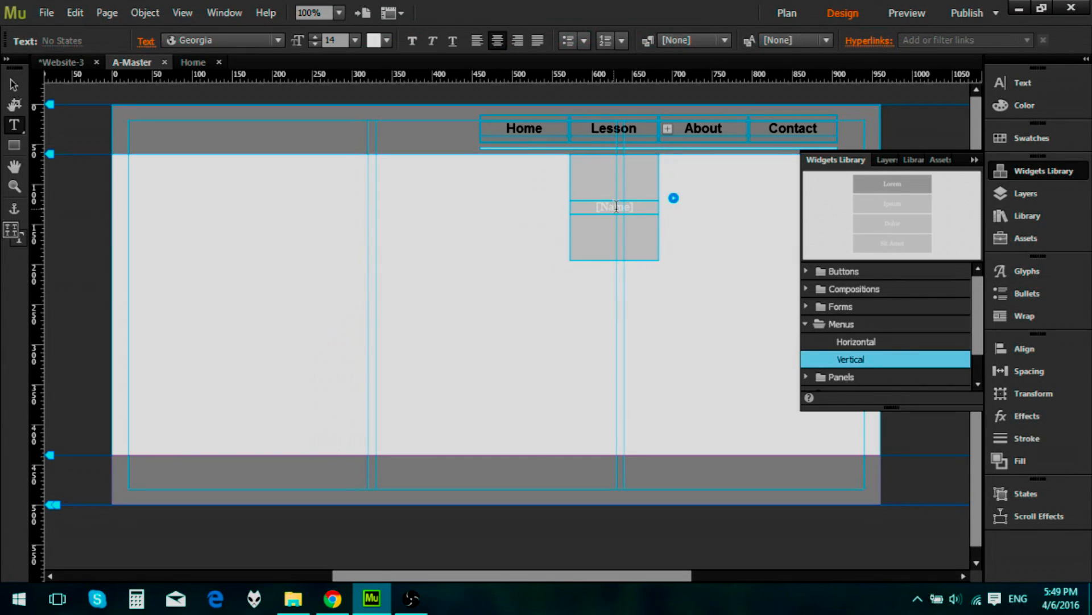
double_click(635, 209)
key(BackSpace)
text(Beginner)
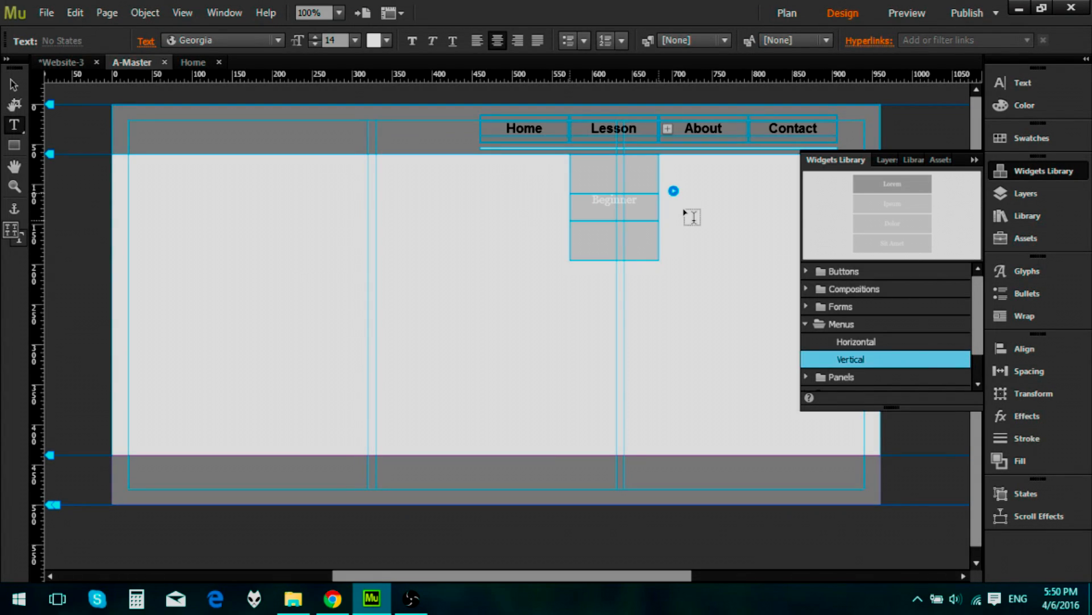
Add a menu item below Beginner in the Lesson drop-down's vertical menu and label it Intermediate
key(Escape)
click(616, 272)
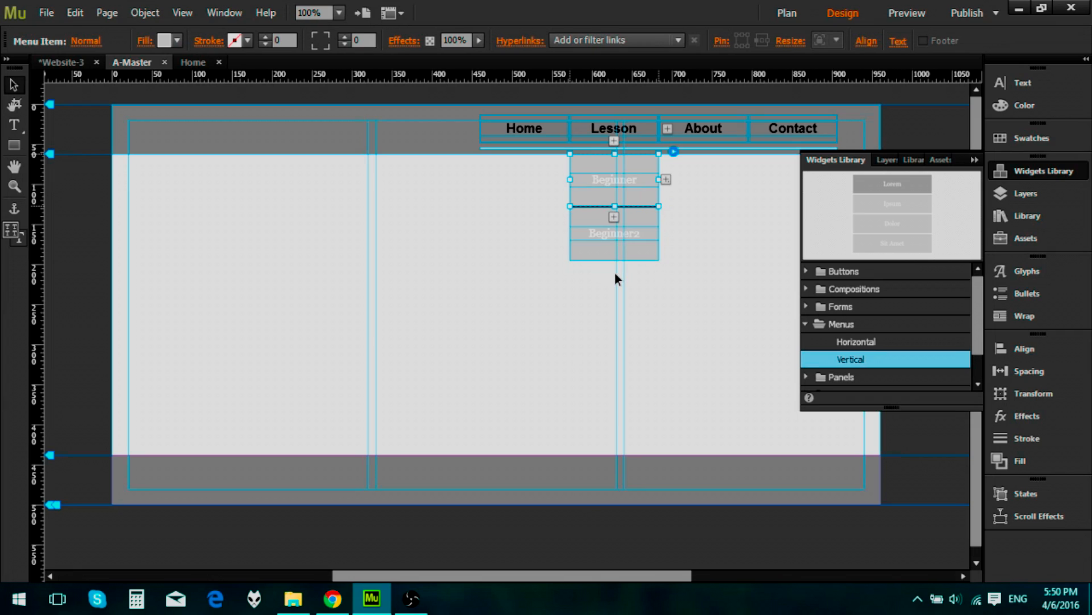
click(626, 231)
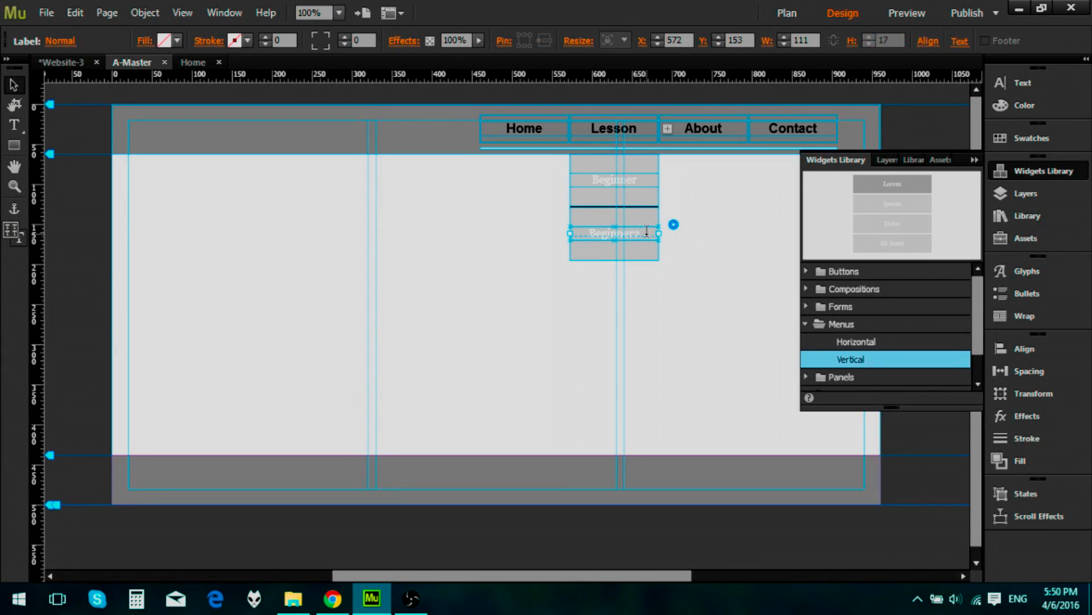
double_click(645, 233)
key(BackSpace)
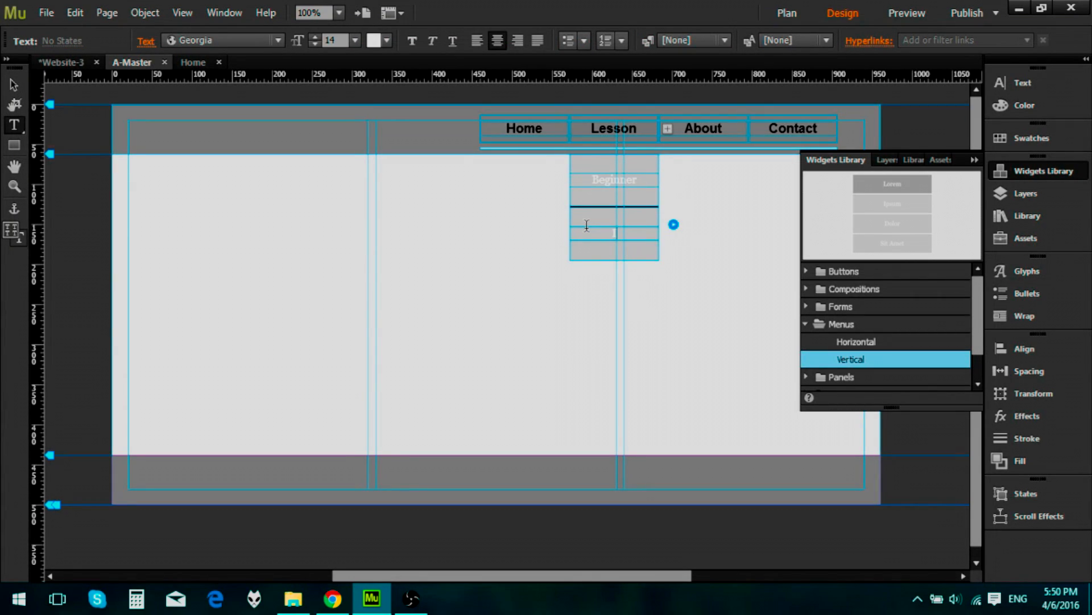
text(Intermediate)
key(Return)
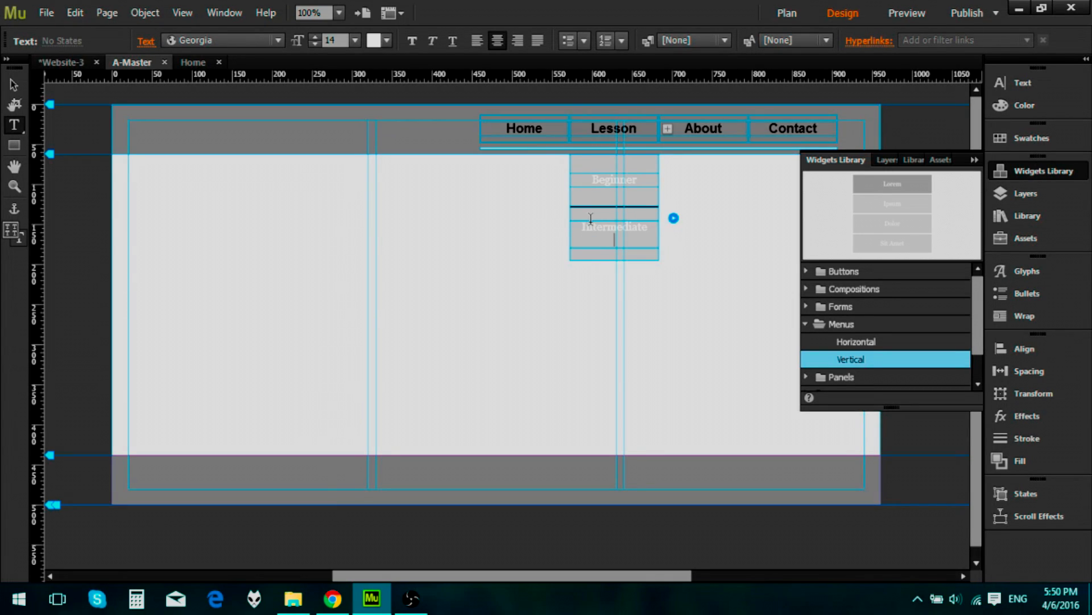
key(BackSpace)
key(Escape)
click(614, 271)
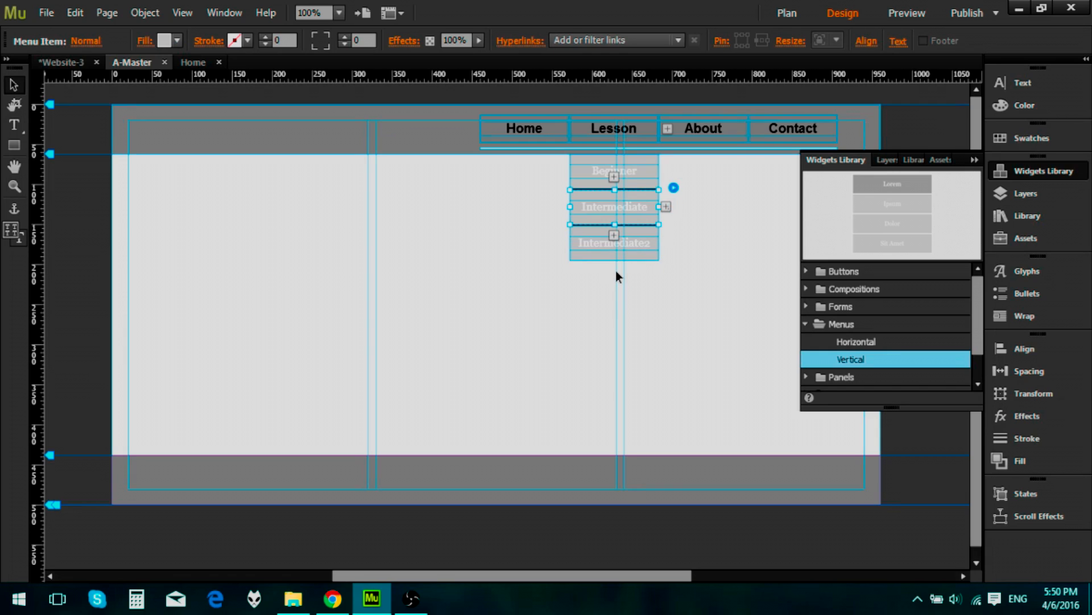
click(617, 241)
click(637, 248)
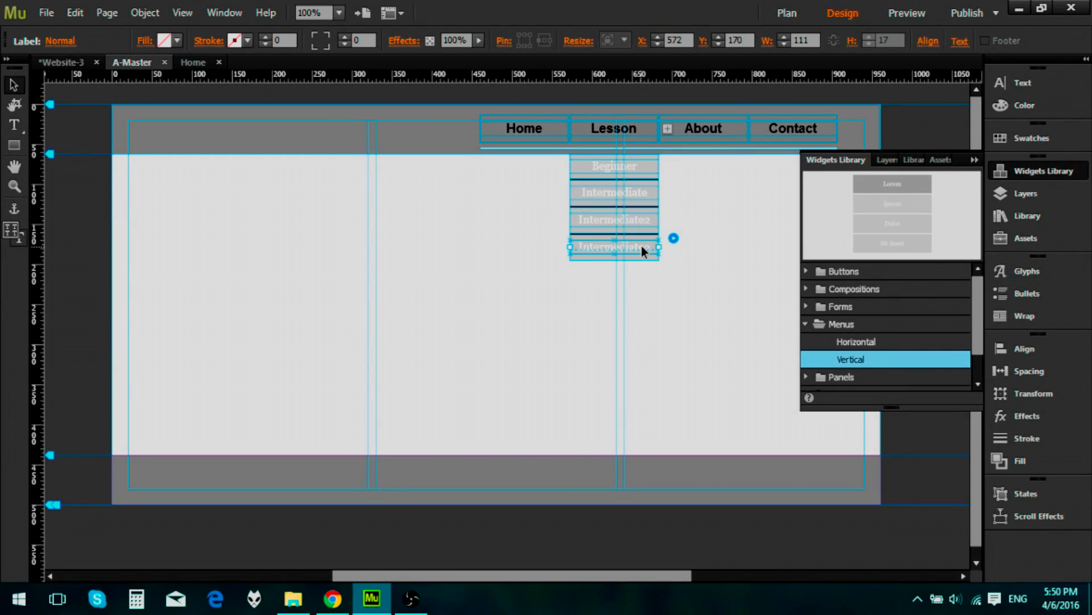
key(Escape)
key(Delete)
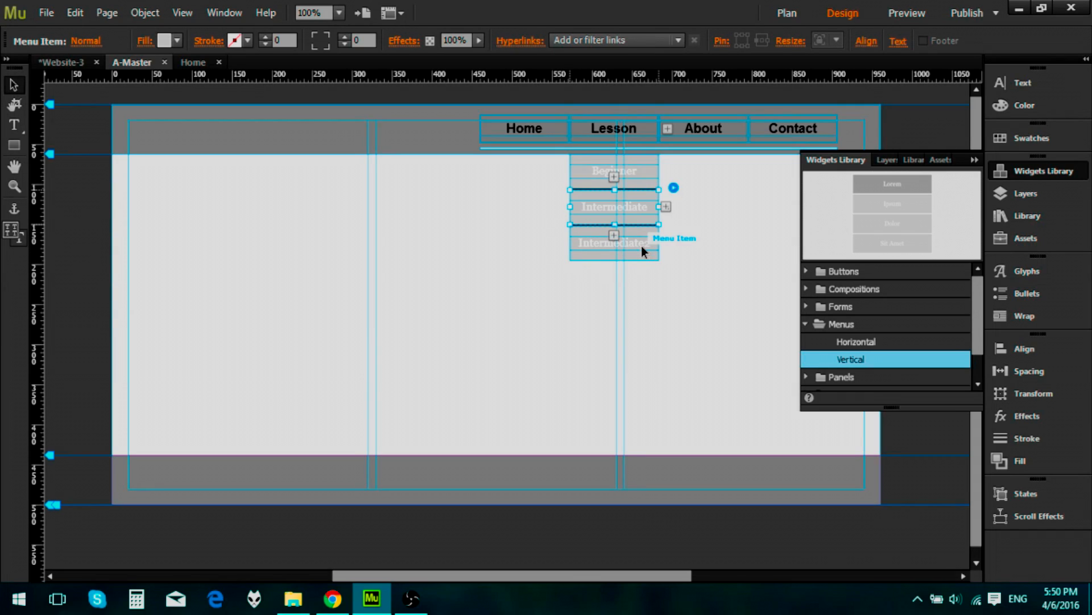
click(636, 244)
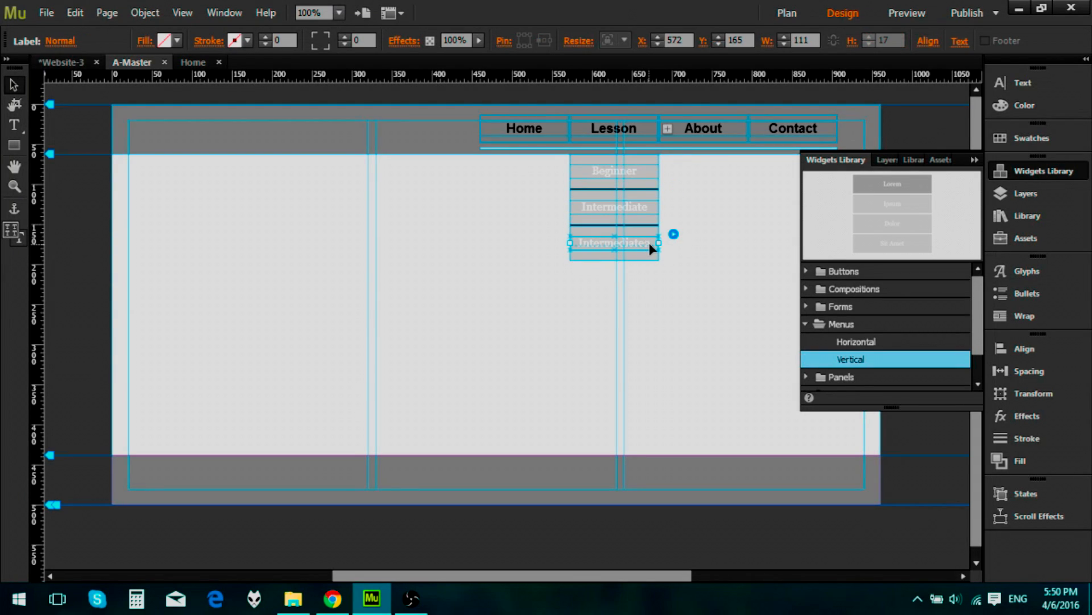
key(Escape)
key(Delete)
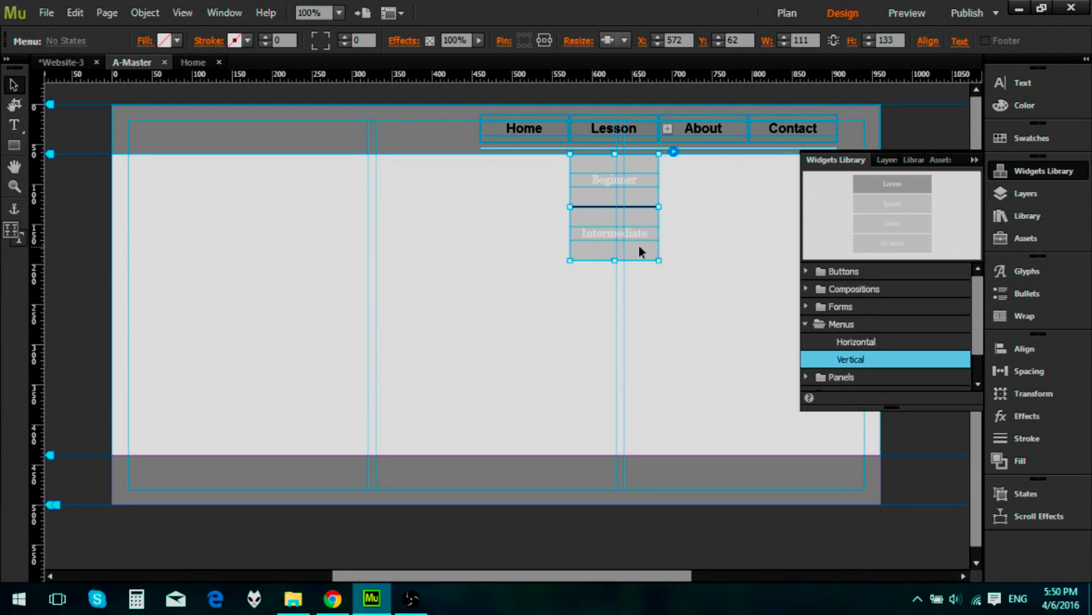
Add a menu item below Intermediate in the vertical menu and label it Expert
click(617, 243)
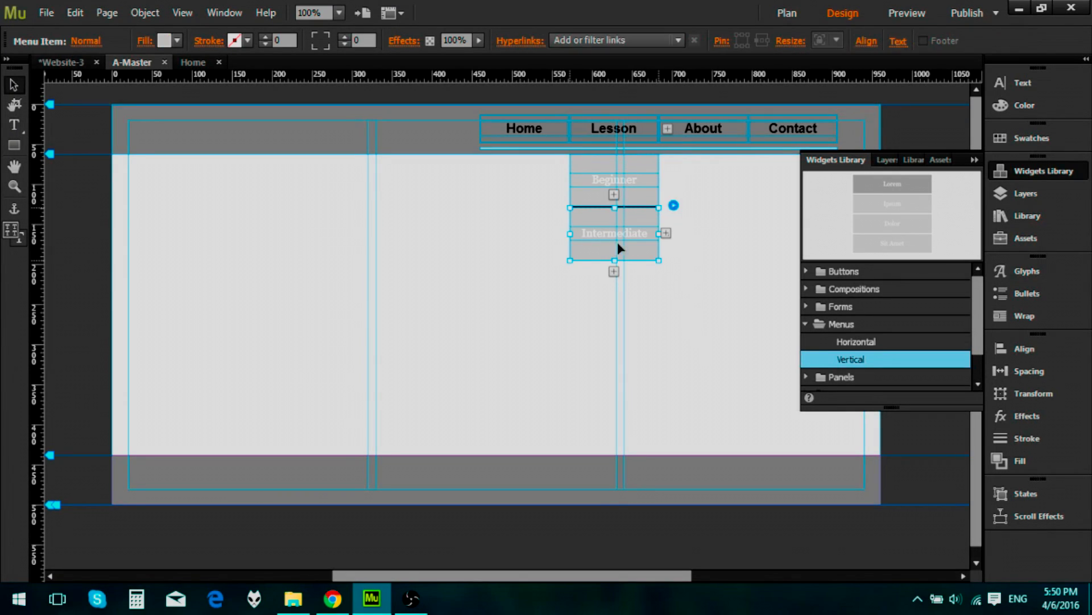
click(614, 272)
click(613, 242)
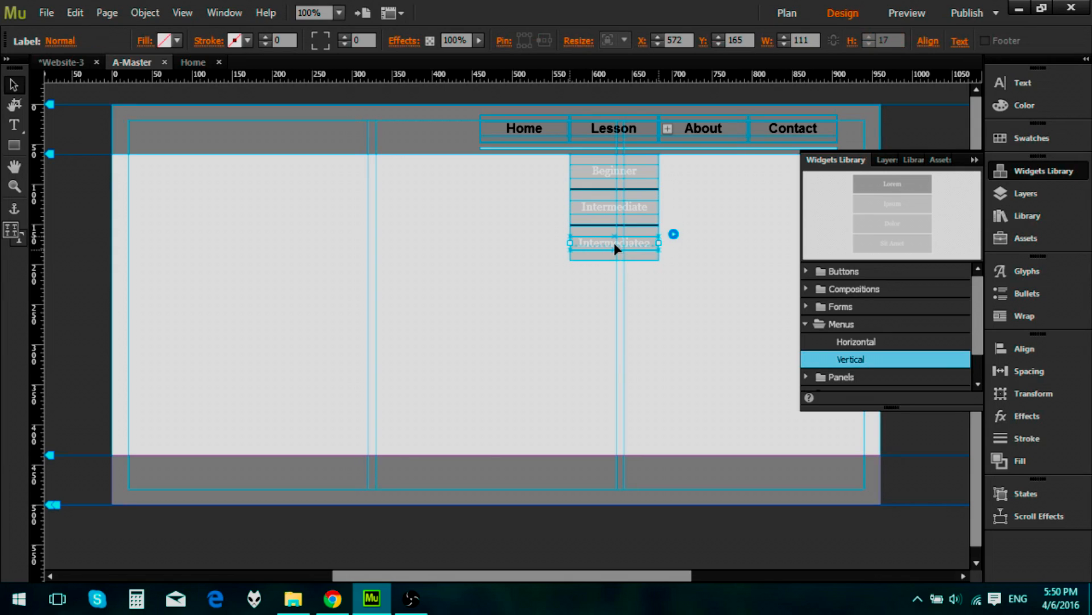
double_click(615, 245)
double_click(637, 242)
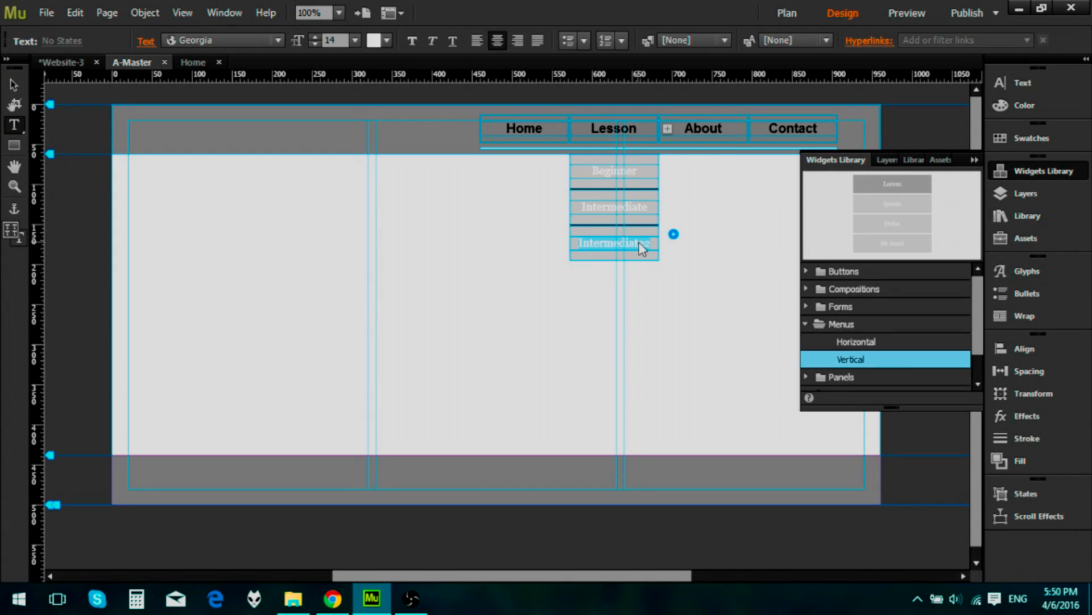
key(BackSpace)
click(13, 85)
click(552, 303)
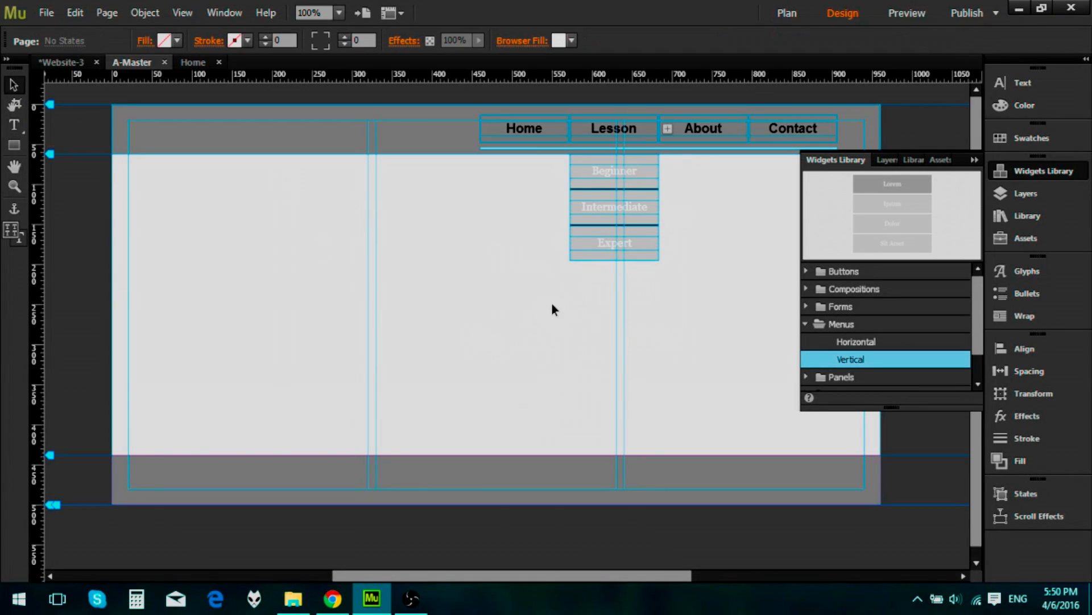
Link the Beginner item of the vertical menu to the Lesson:Beginner page
click(599, 176)
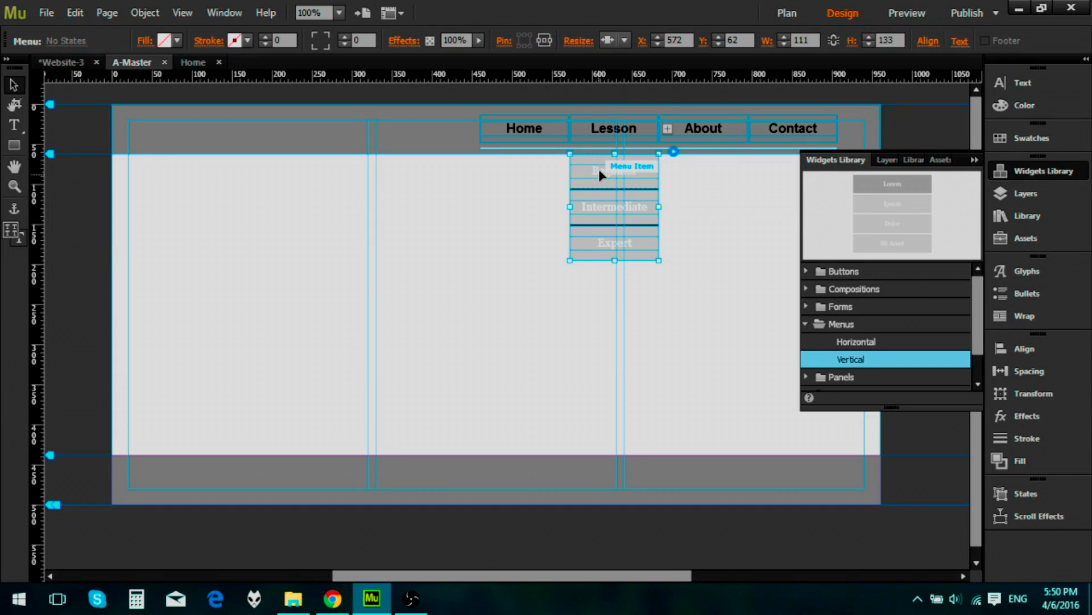
click(599, 169)
click(592, 40)
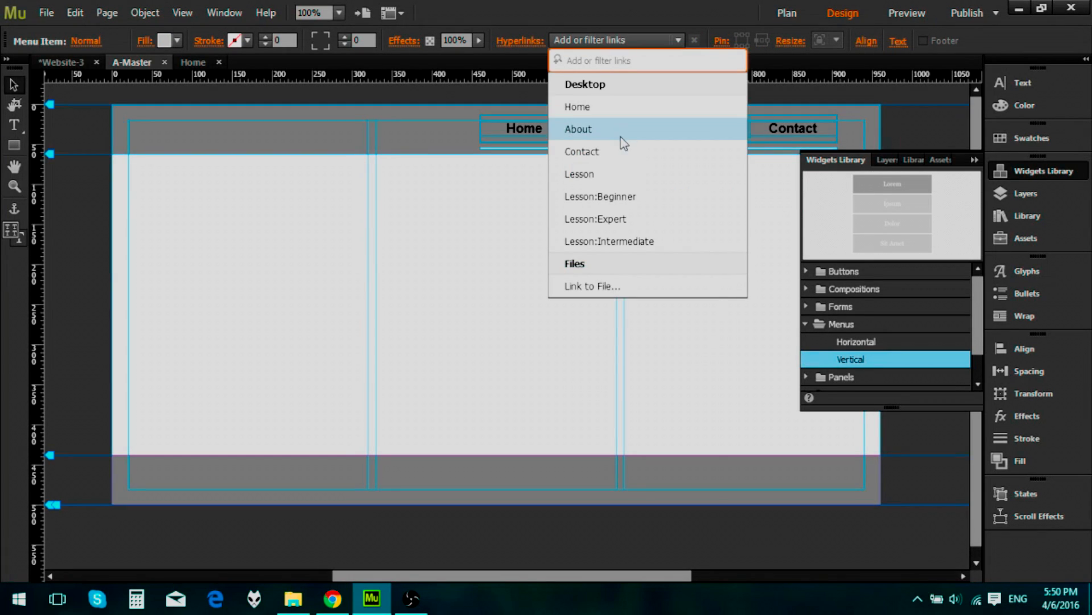
click(613, 201)
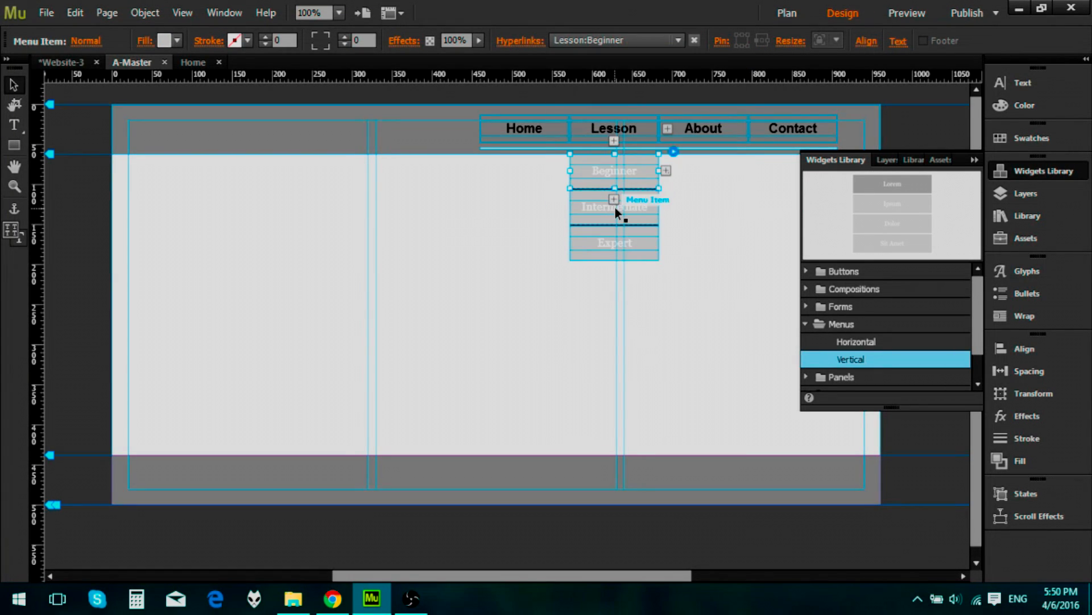
Link the Intermediate menu item to Lesson:Intermediate and the Expert menu item to Lesson:Expert
click(616, 207)
click(595, 40)
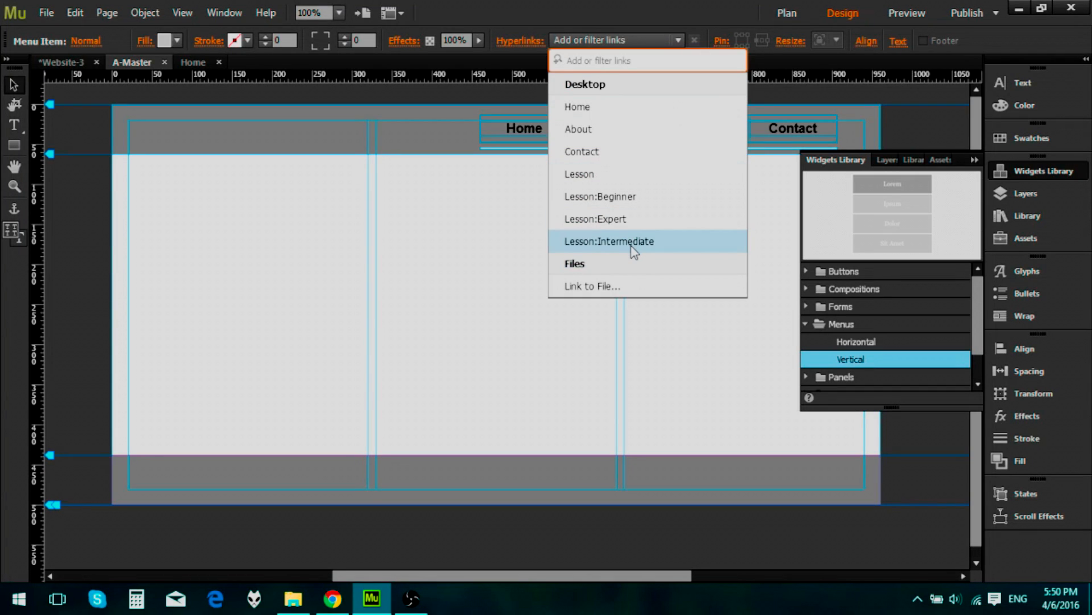
click(632, 239)
click(630, 244)
click(602, 40)
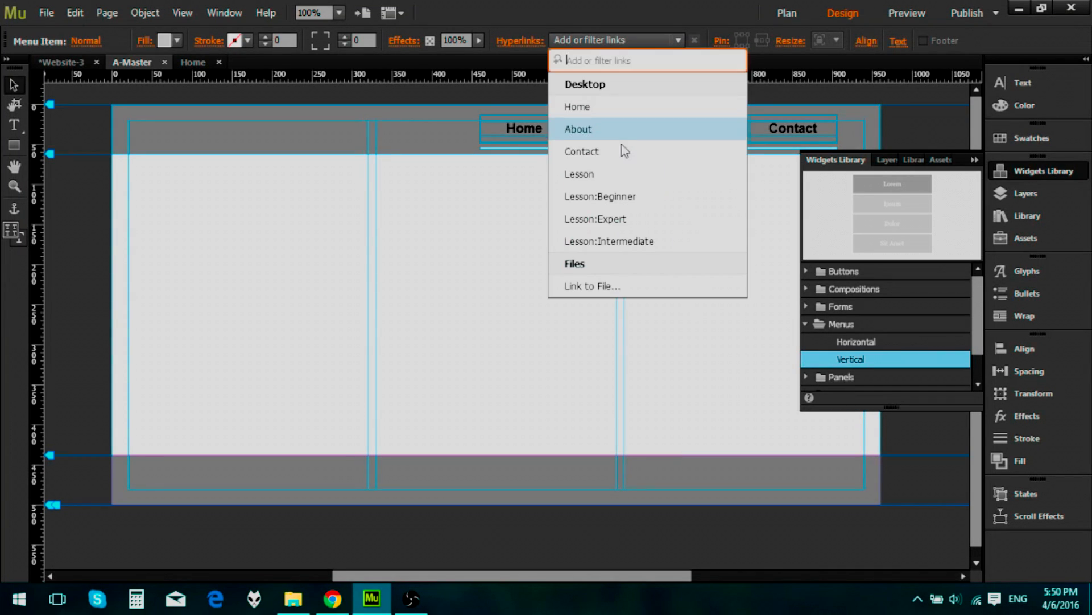
click(614, 223)
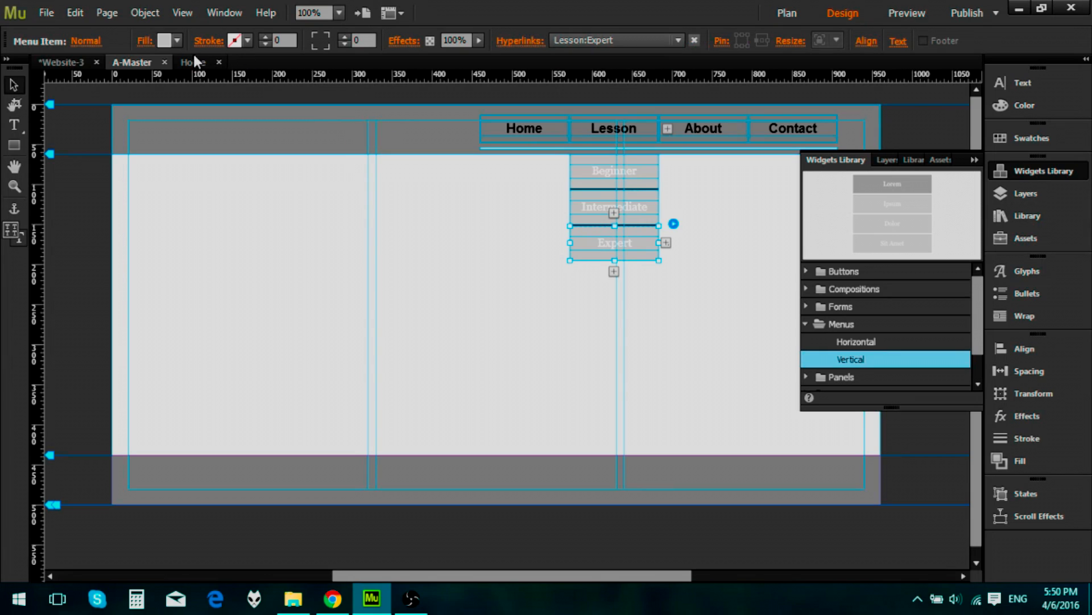
Open the Beginner, Intermediate and Expert subpages of Lesson from the site plan for editing
click(75, 64)
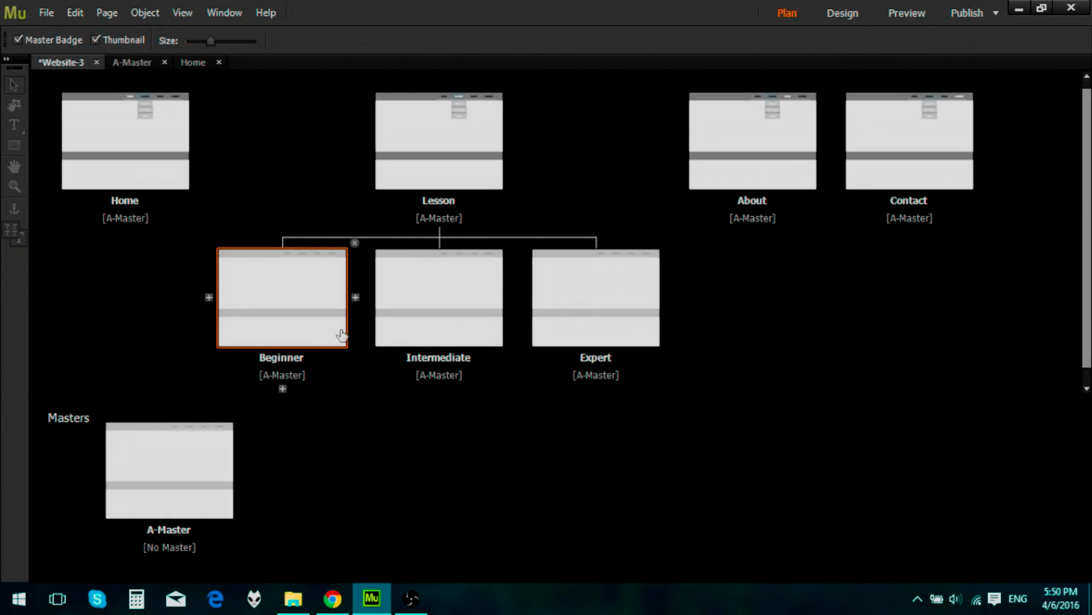
double_click(339, 334)
click(60, 62)
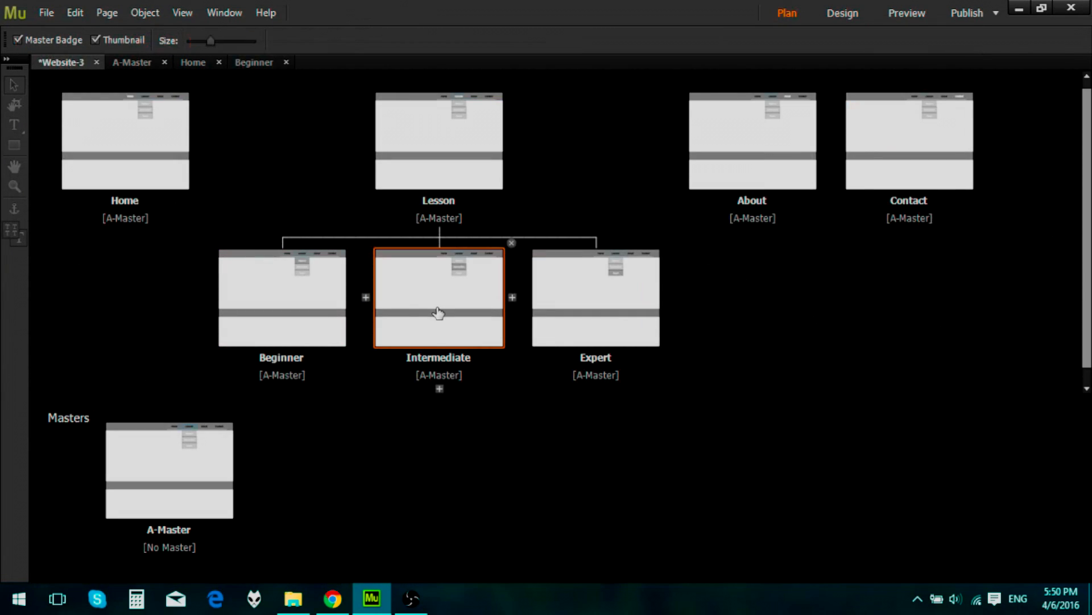
double_click(438, 312)
click(49, 63)
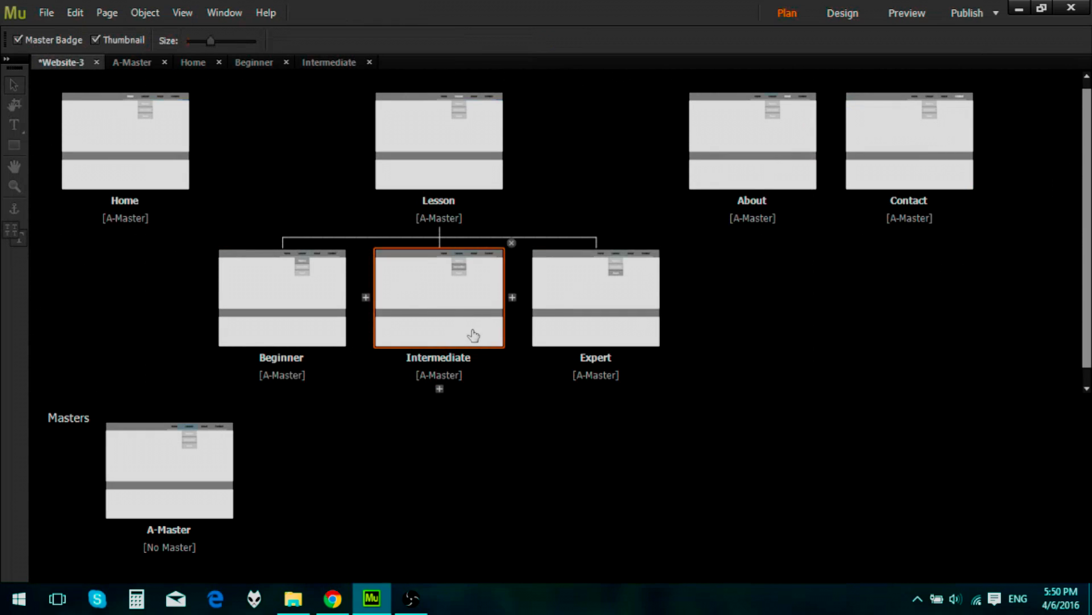
double_click(558, 302)
click(62, 65)
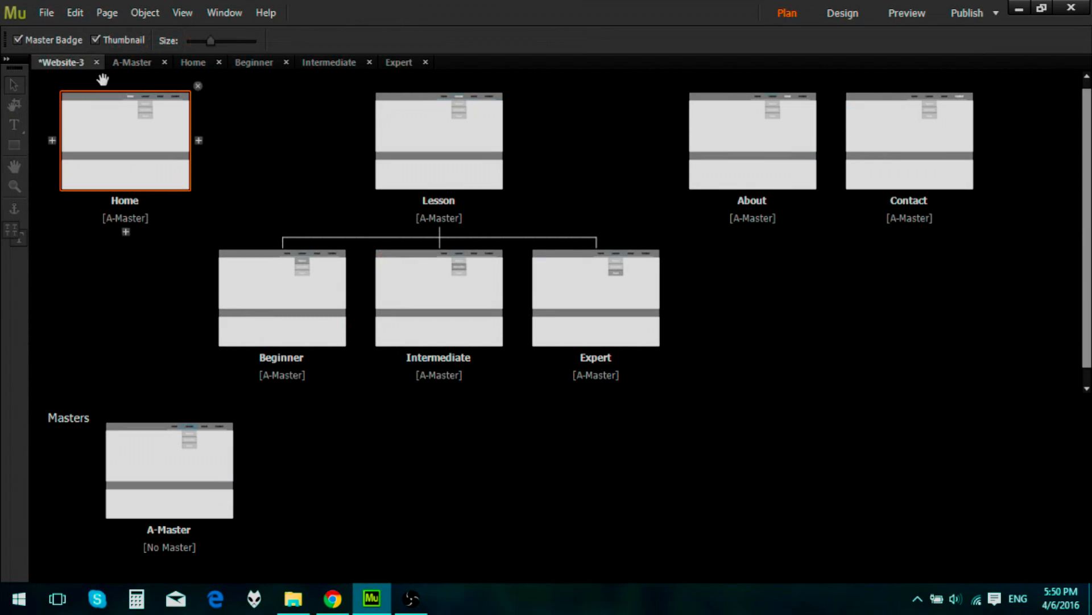
Draw a text frame in the first column of the Beginner page and enter the text "Beginner"
click(235, 63)
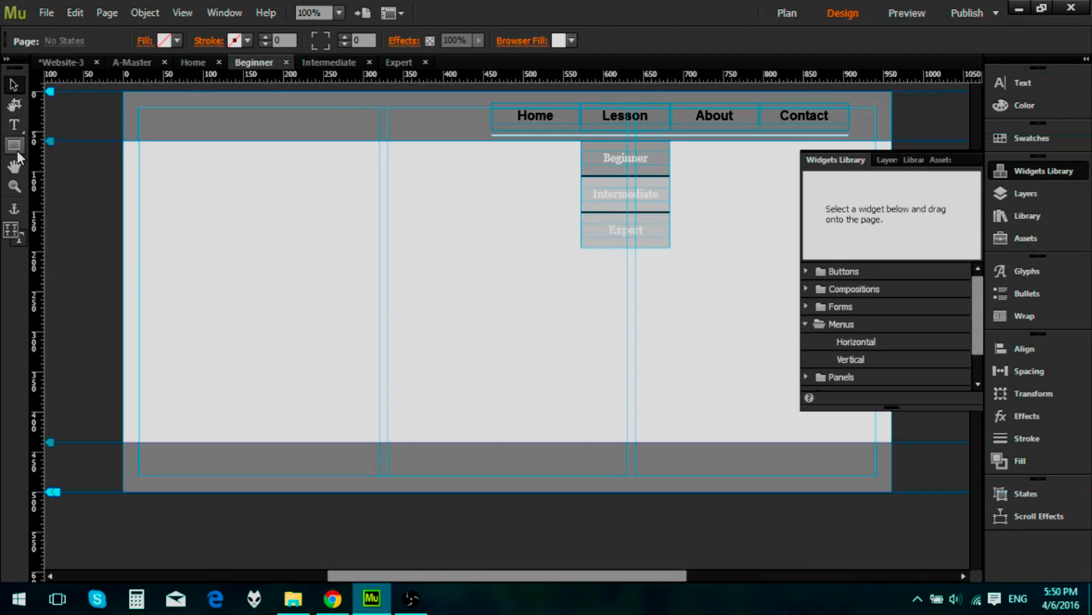
click(15, 127)
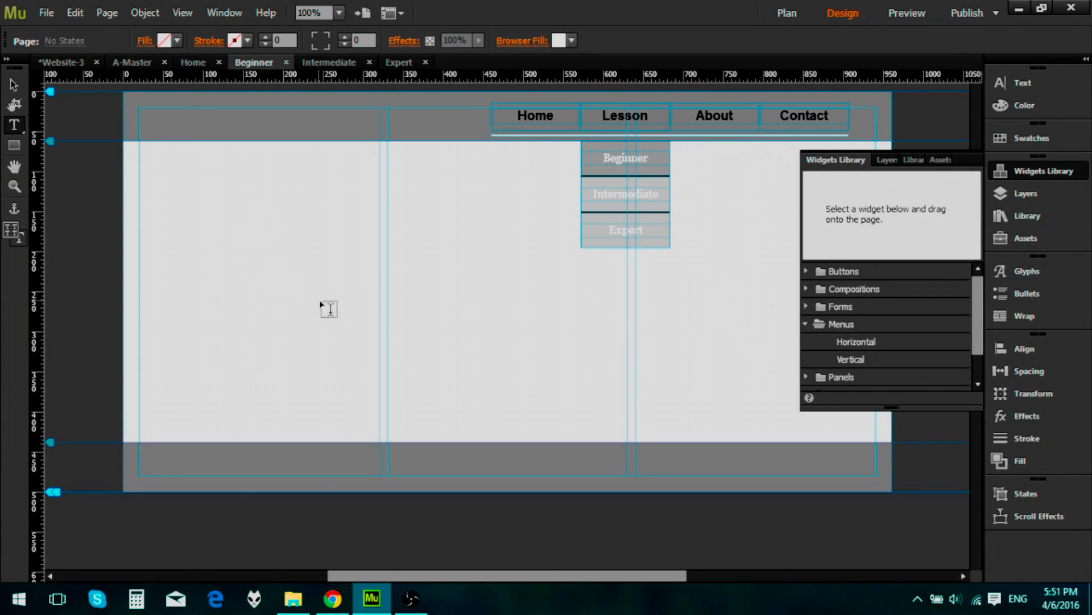
drag(227, 216, 351, 292)
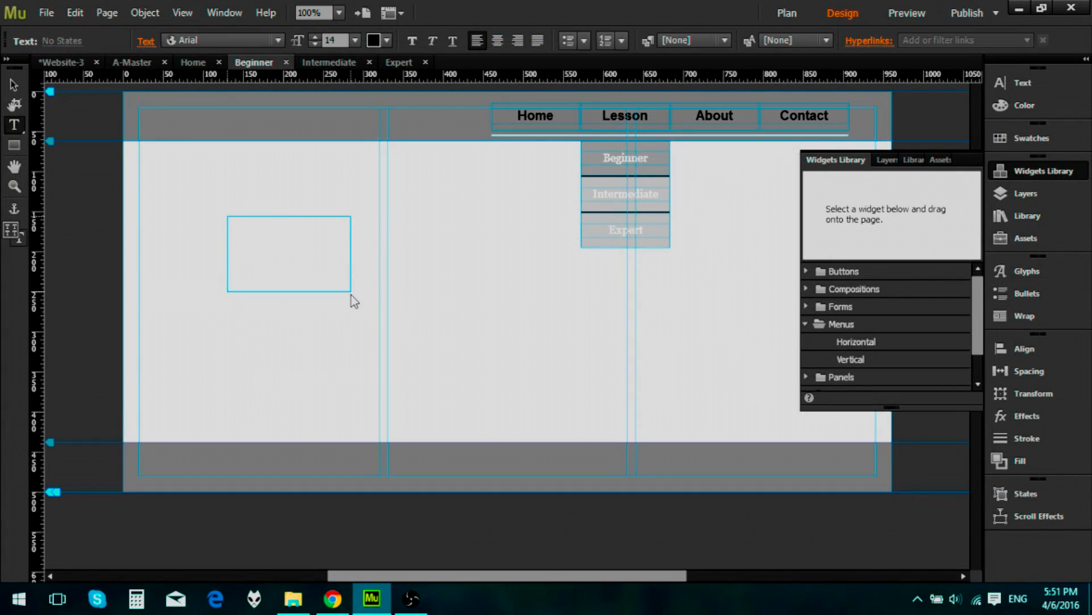
text(Beginner)
Draw a text frame in the first column of the Intermediate page and enter the text "intermediate"
click(324, 61)
drag(246, 198, 335, 258)
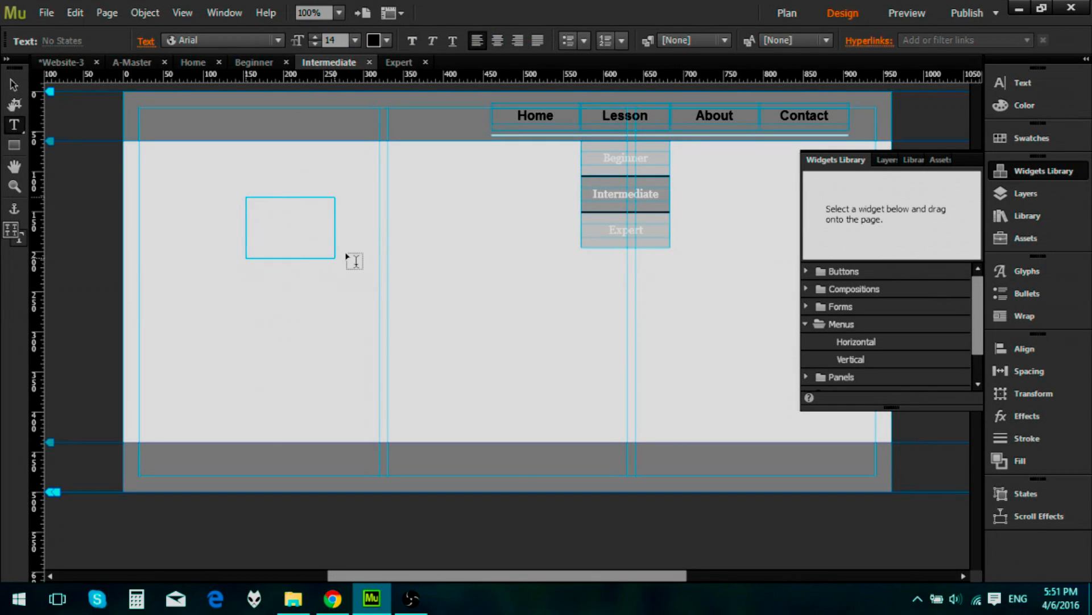
text(intermediate)
Draw a small text frame in the first column of the Expert page and enter the text "expert"
click(399, 62)
drag(205, 267, 261, 312)
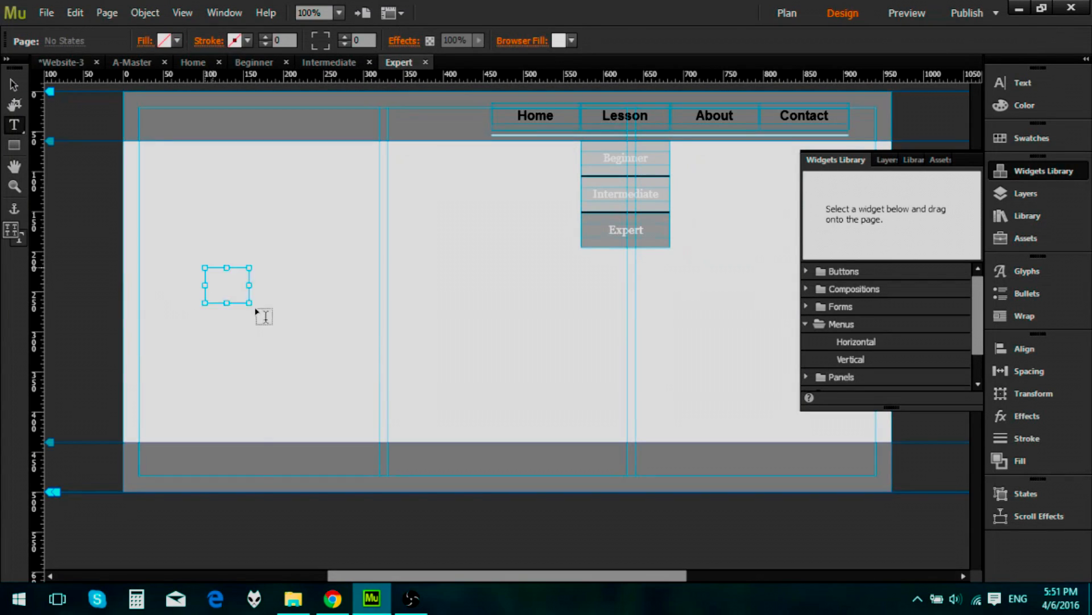
text(expert)
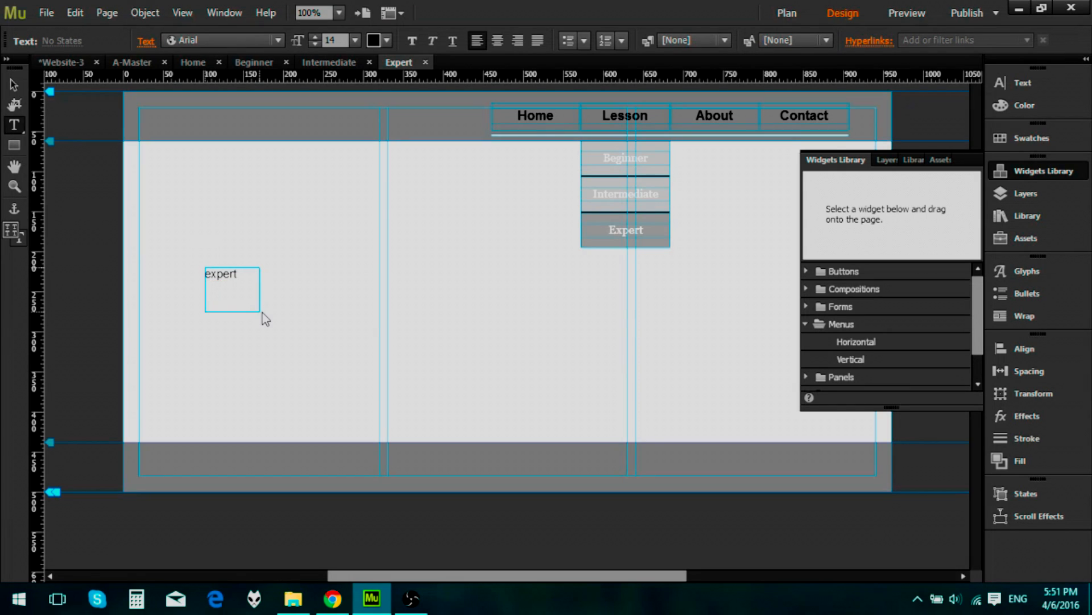
click(13, 85)
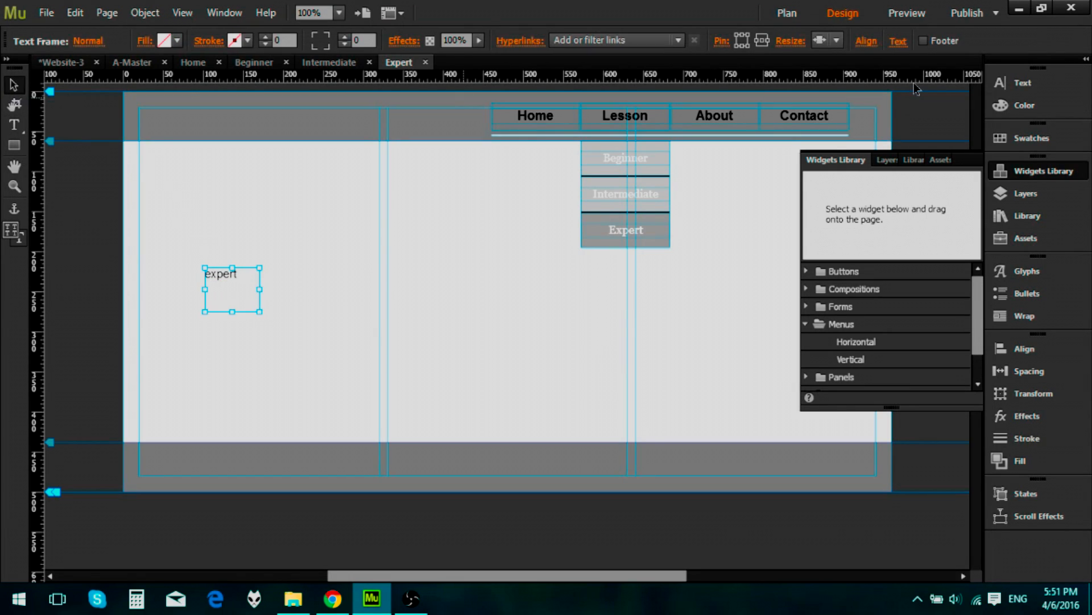
Preview the site and test the Home link and the Lesson drop-down's Beginner and Intermediate links
click(921, 14)
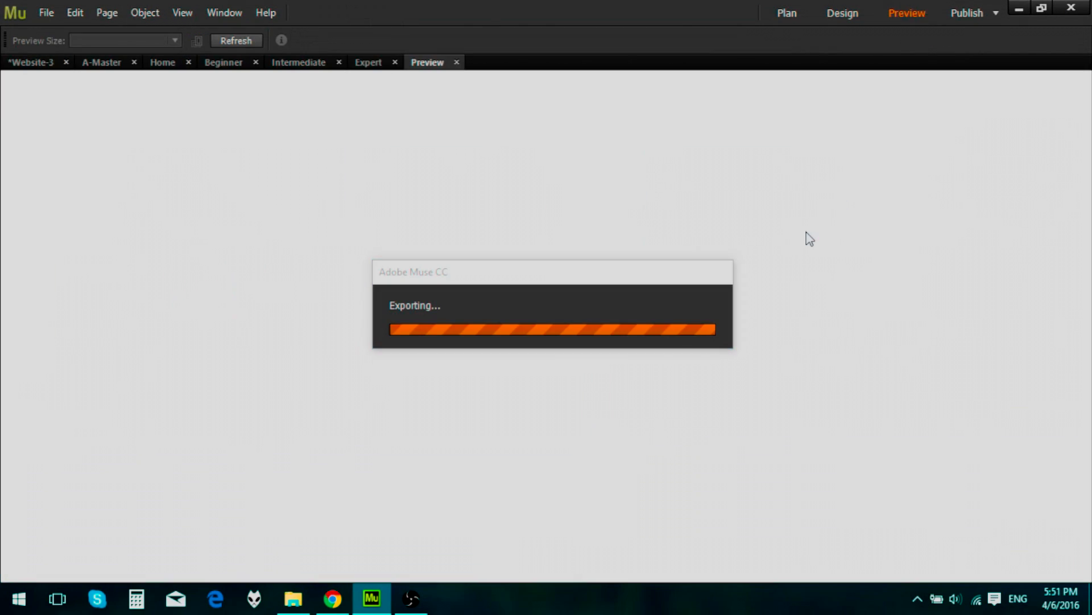
mouse_move(829, 97)
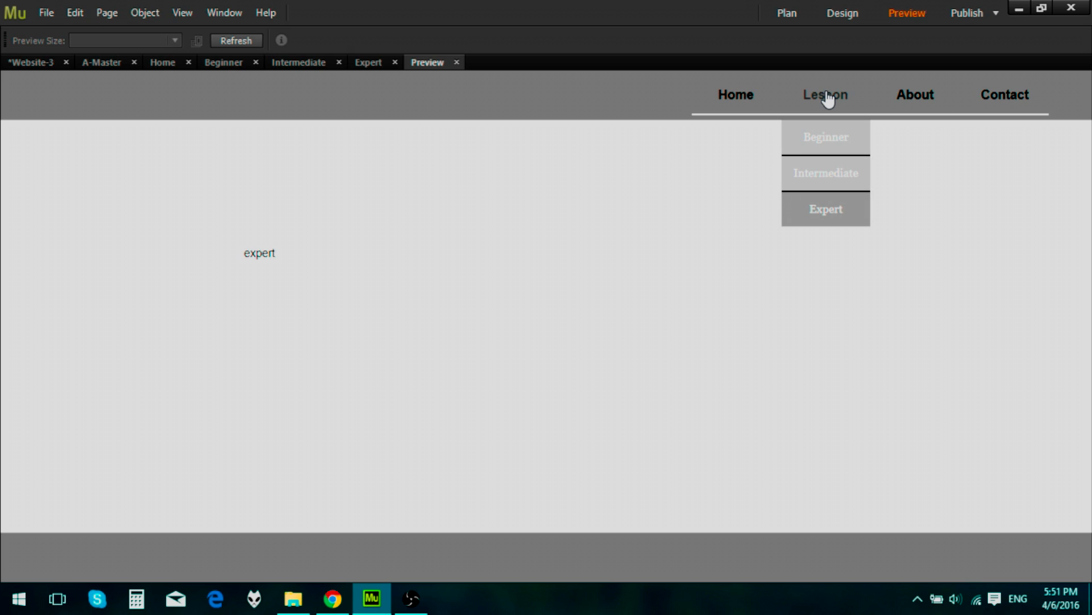
click(736, 94)
mouse_move(850, 107)
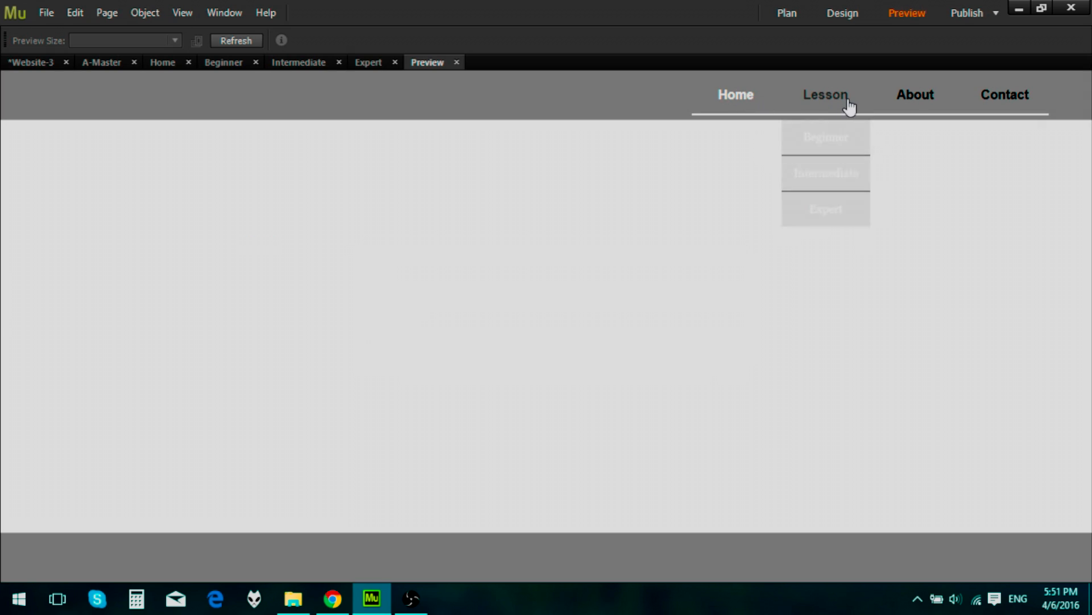
click(844, 138)
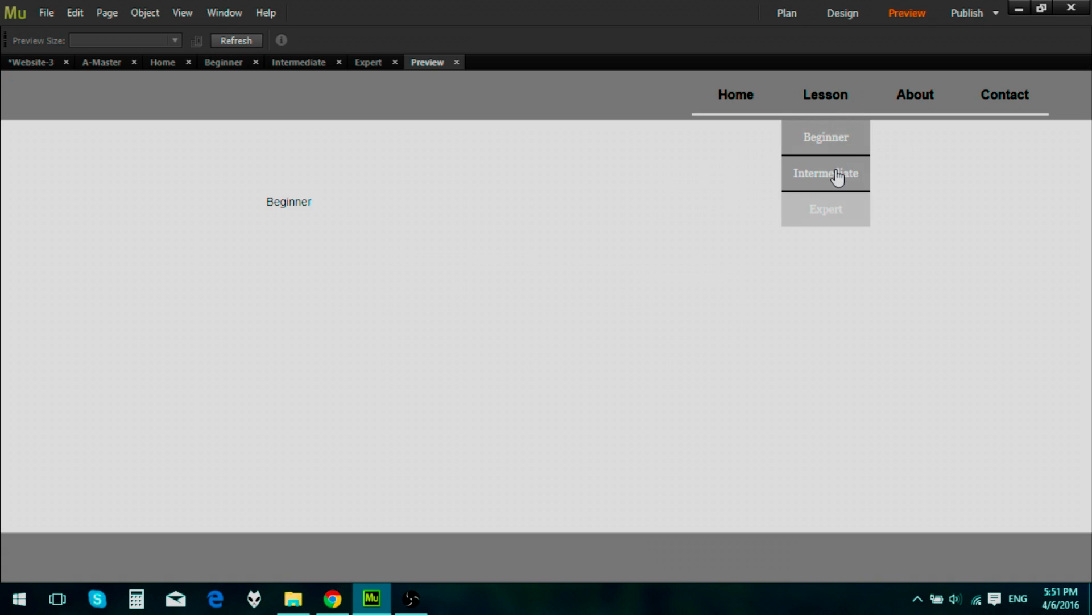
click(835, 169)
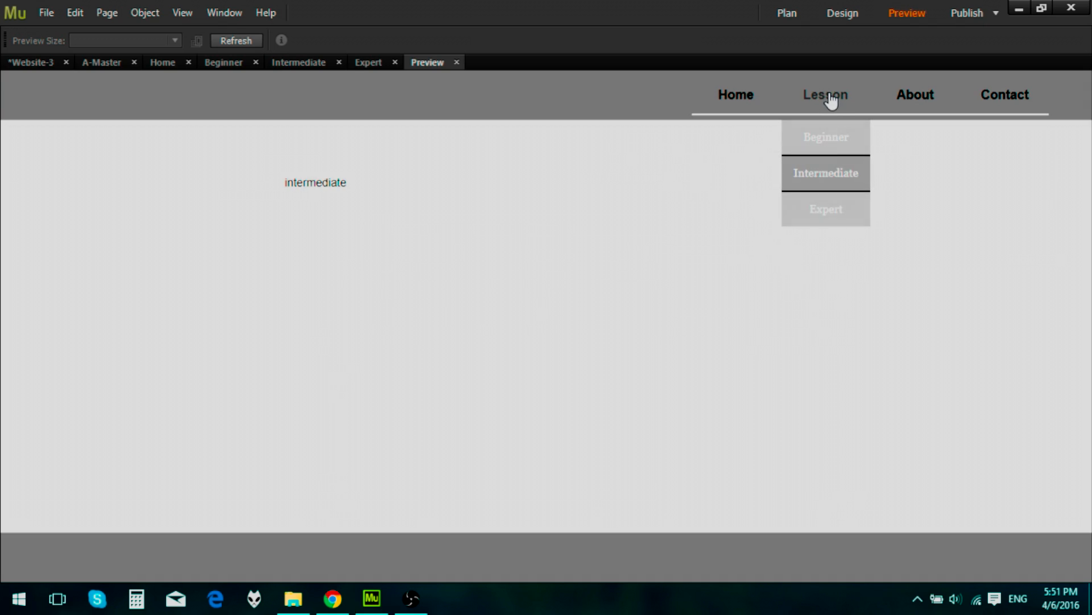
Test the Lesson drop-down's Expert and Beginner links and the Home link, and close the preview
click(828, 226)
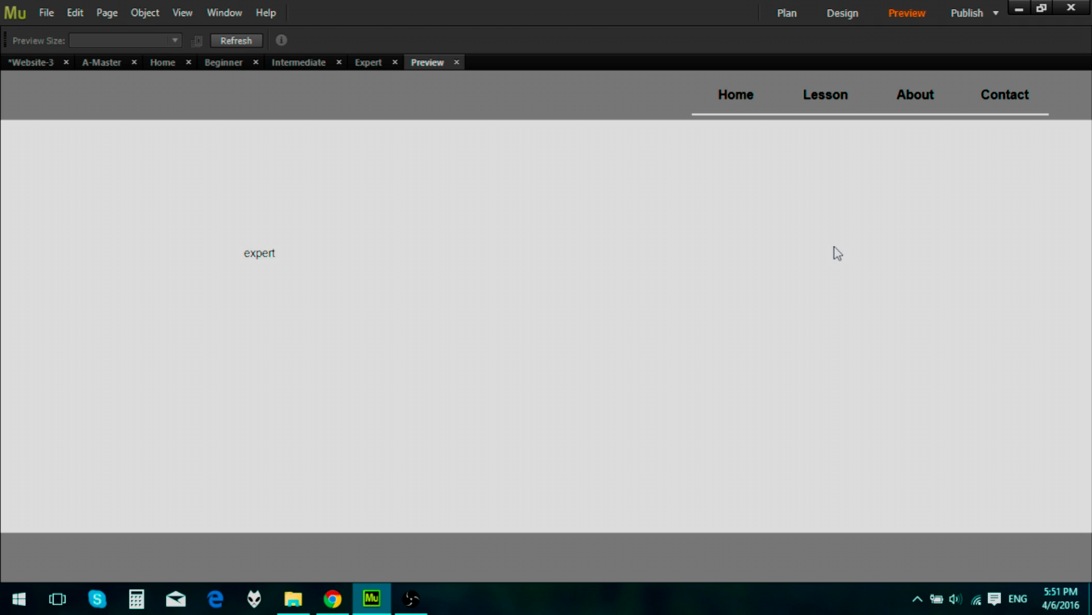
mouse_move(819, 96)
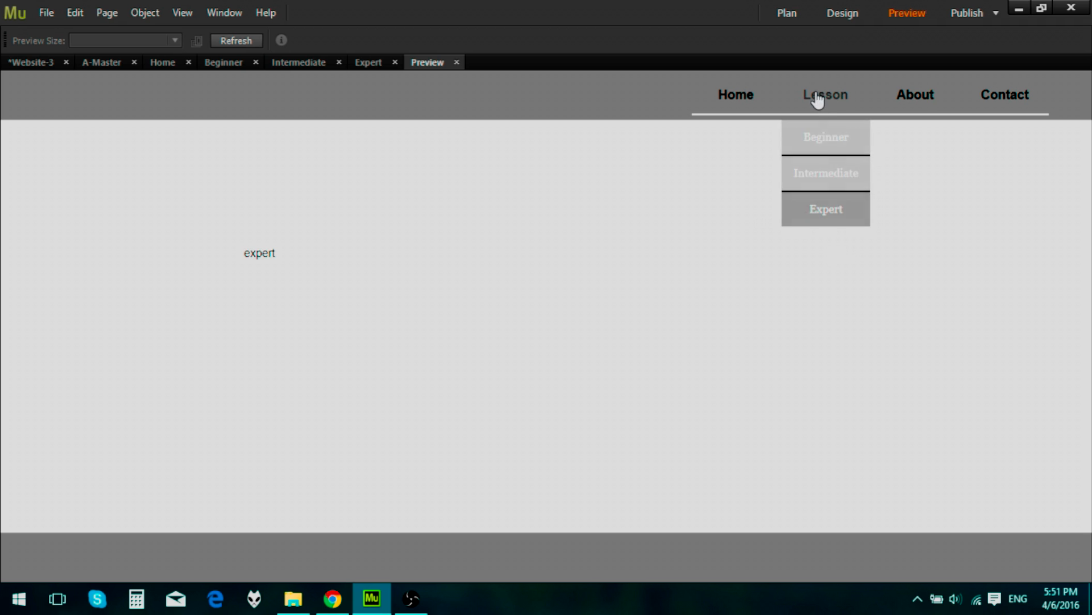
click(837, 149)
click(737, 102)
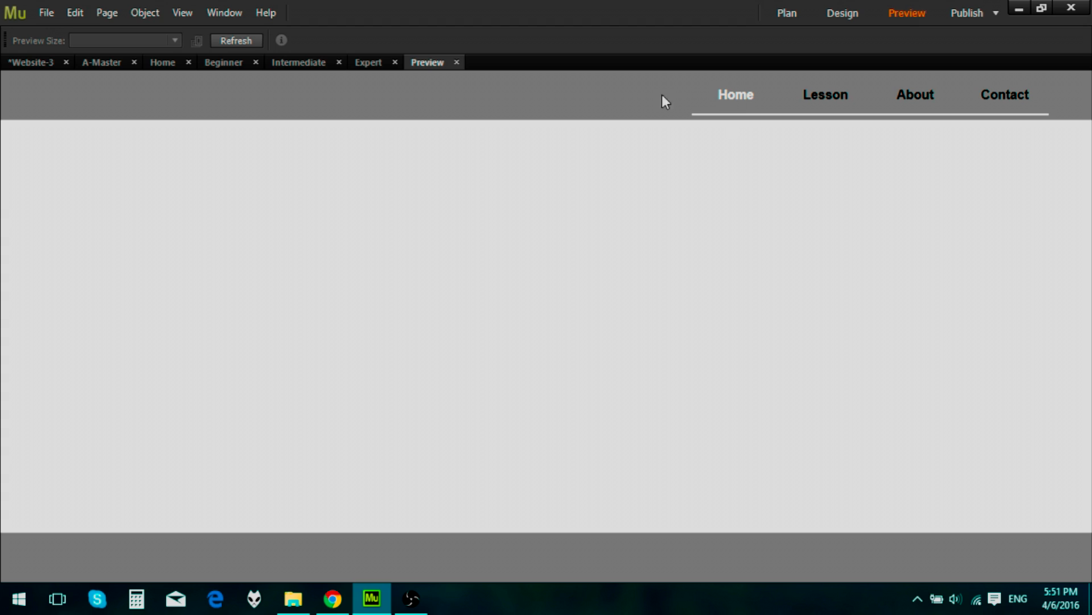
click(457, 62)
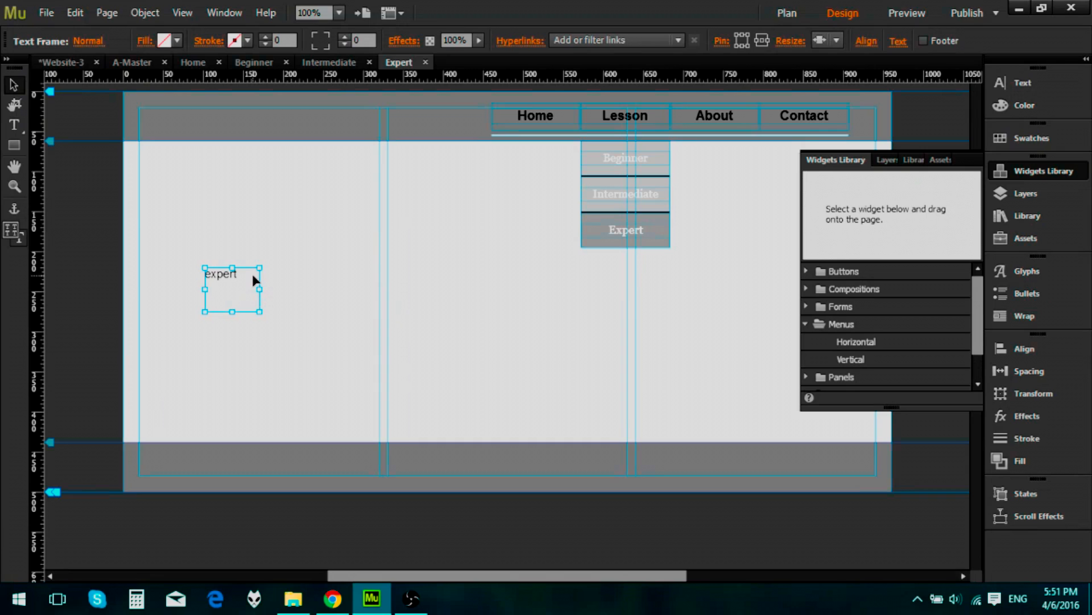
Delete the test text frames from the Expert, Intermediate and Beginner pages
click(299, 278)
click(239, 282)
click(330, 62)
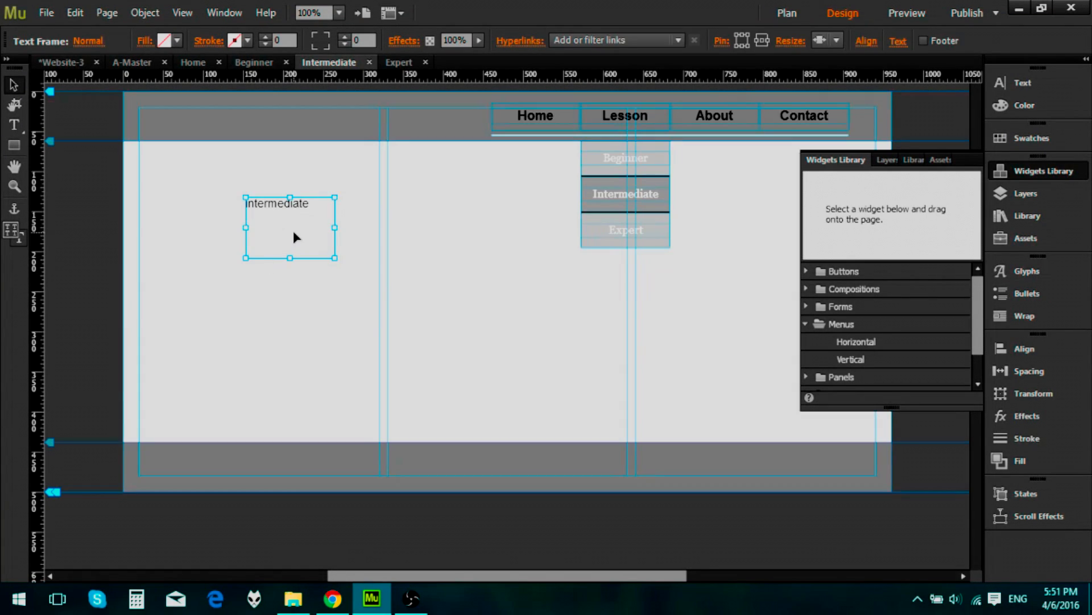
click(285, 143)
click(254, 62)
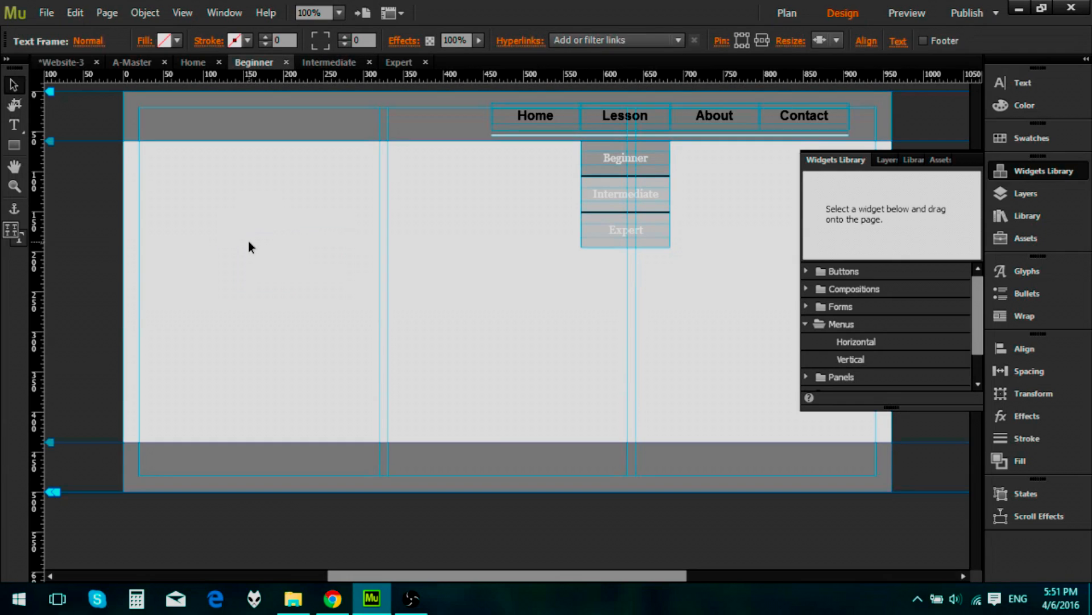
click(974, 160)
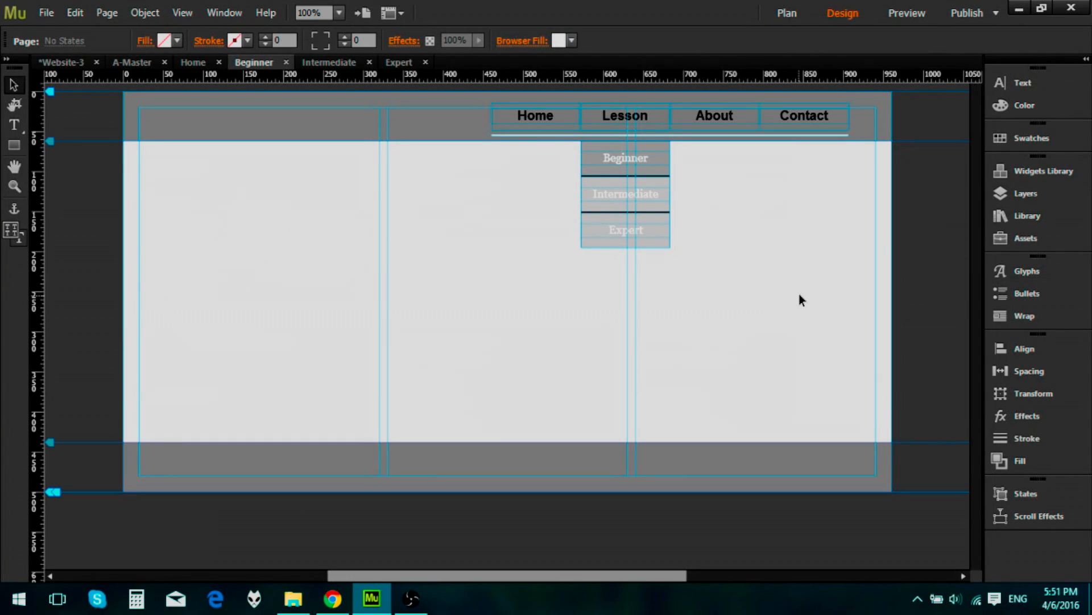
click(1043, 182)
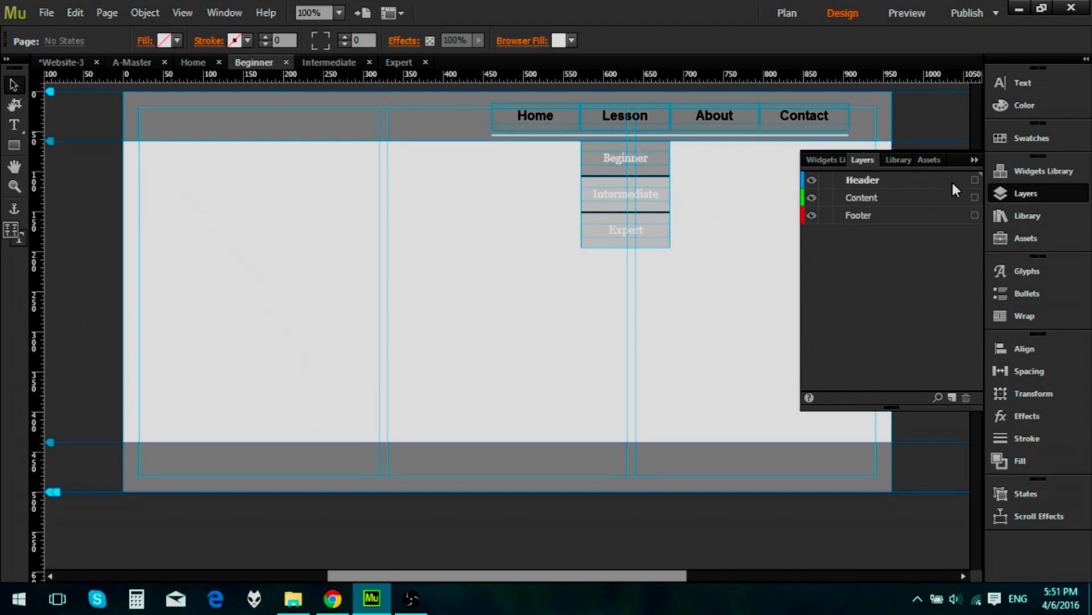
click(975, 160)
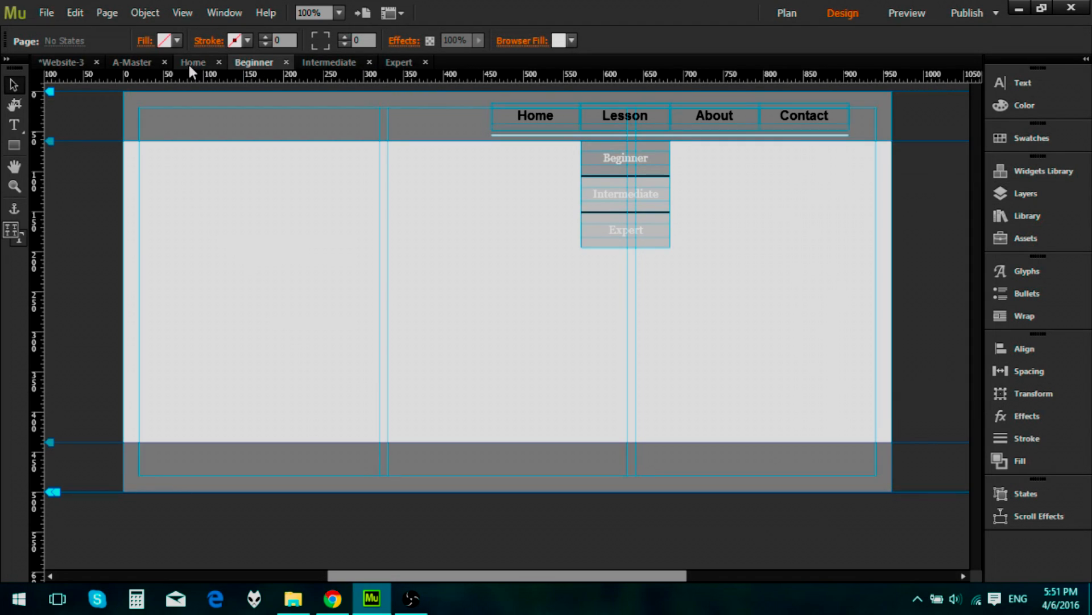
Select the Lesson drop-down composition on the A-Master page and expand the Header layer to list its objects
click(147, 61)
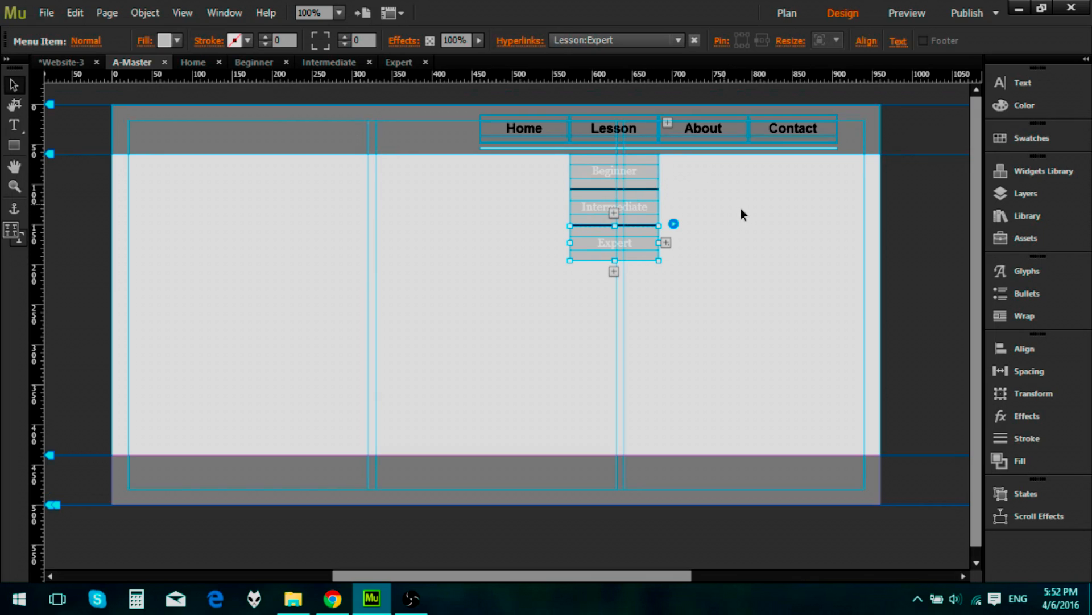
click(646, 188)
click(1026, 193)
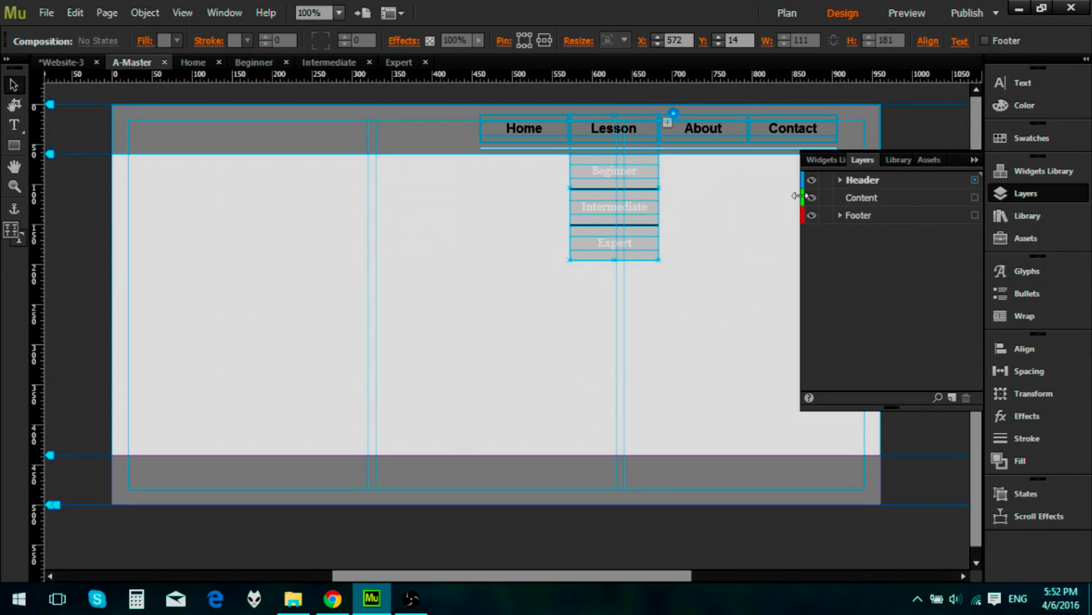
click(840, 180)
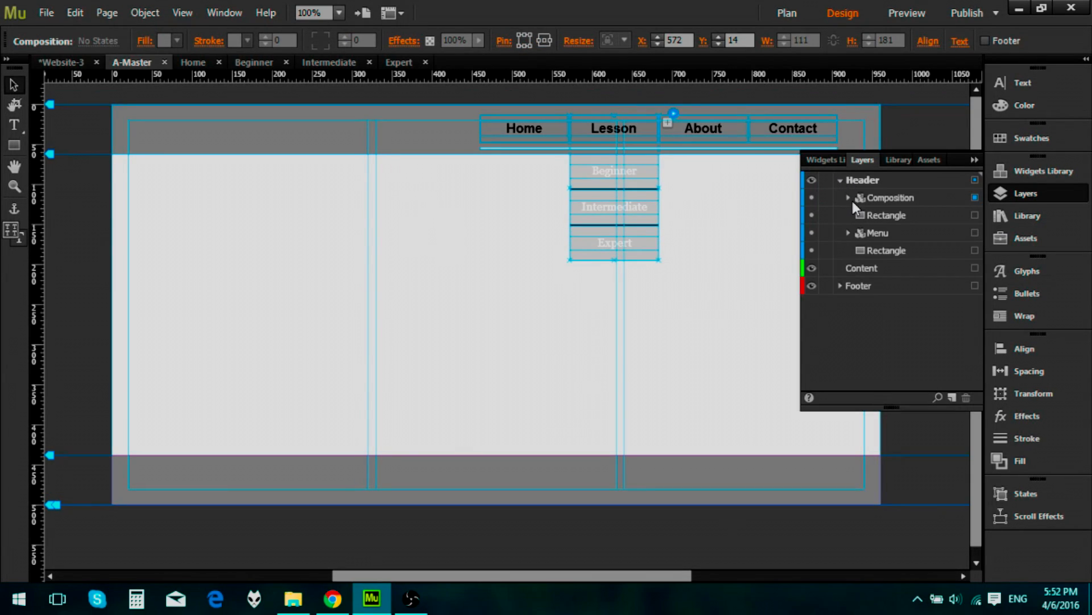